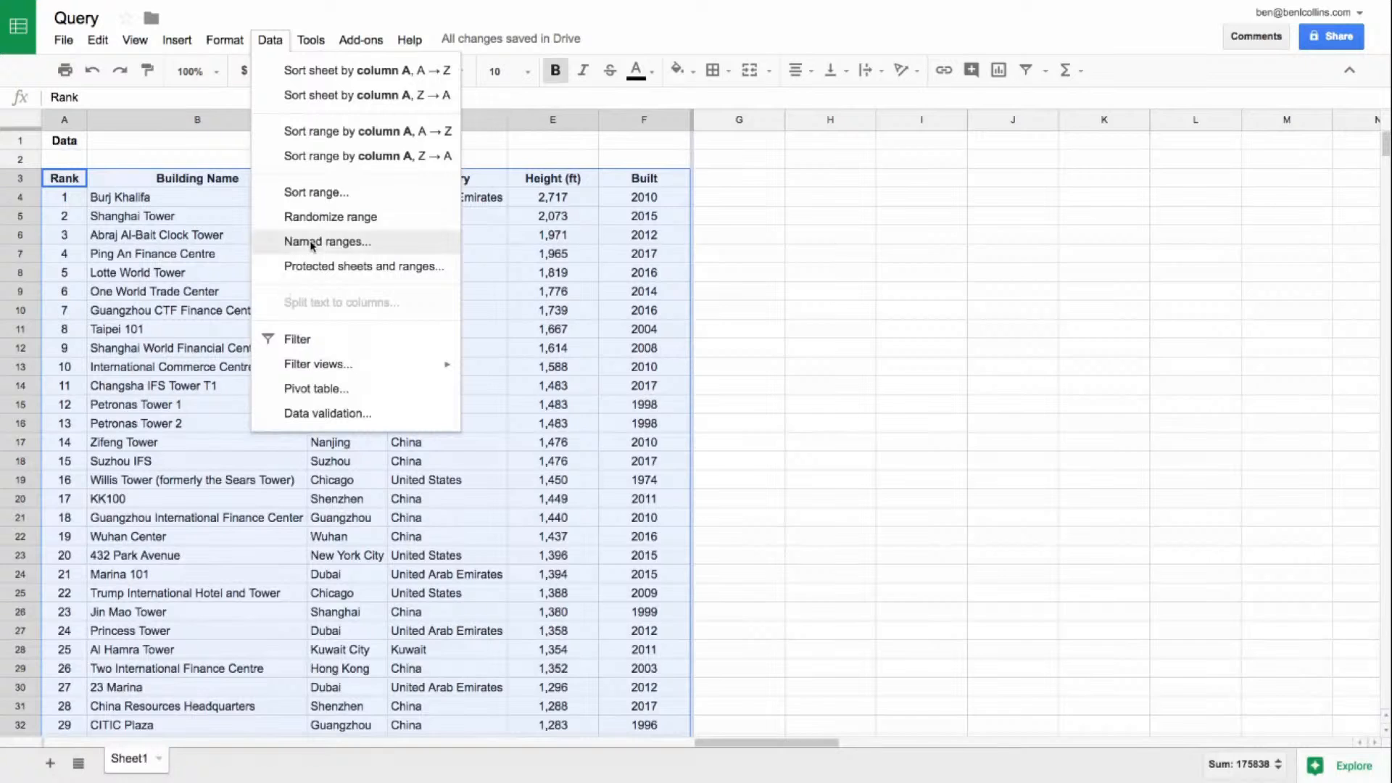
Name the range Sheet1!A3:F54 "buildings" and look through the rows it covers
text(buildings)
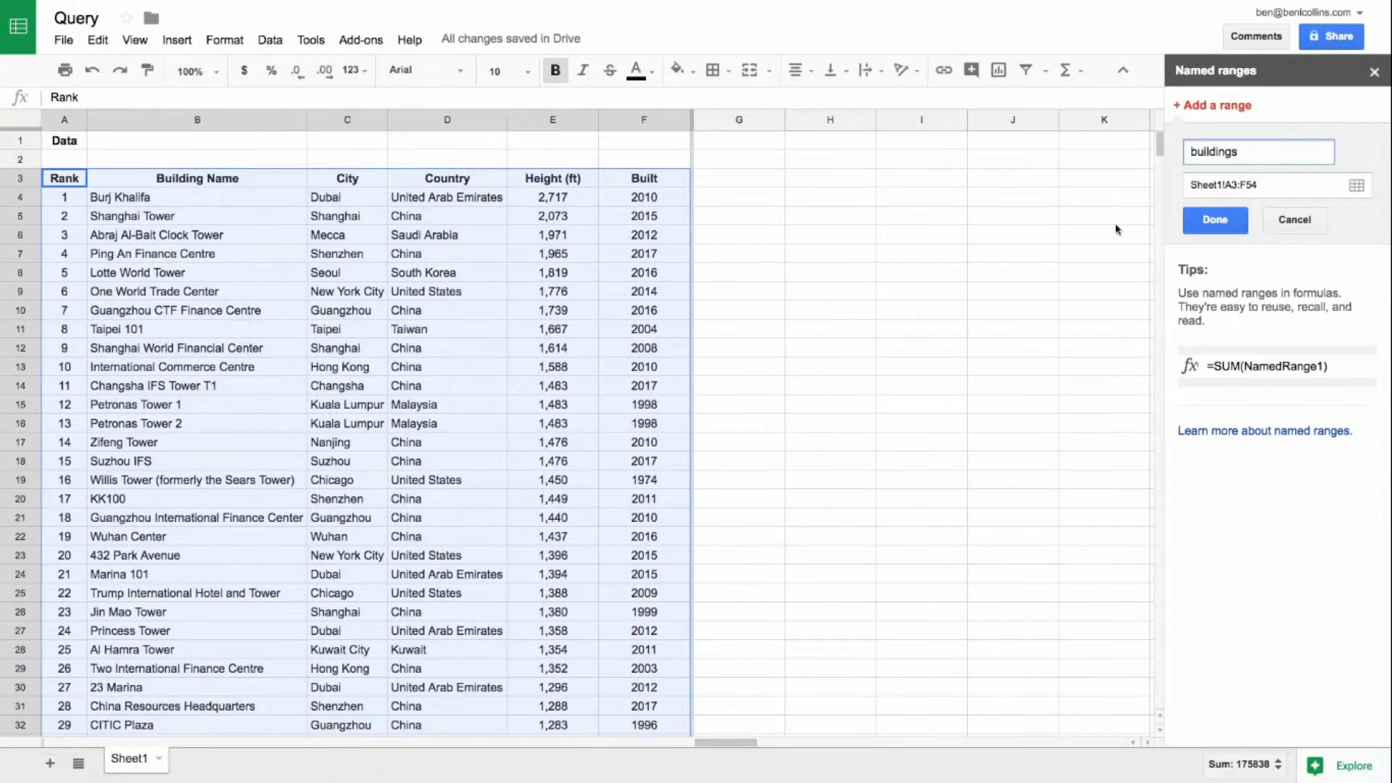
click(1189, 226)
scroll(541, 237, down, 10)
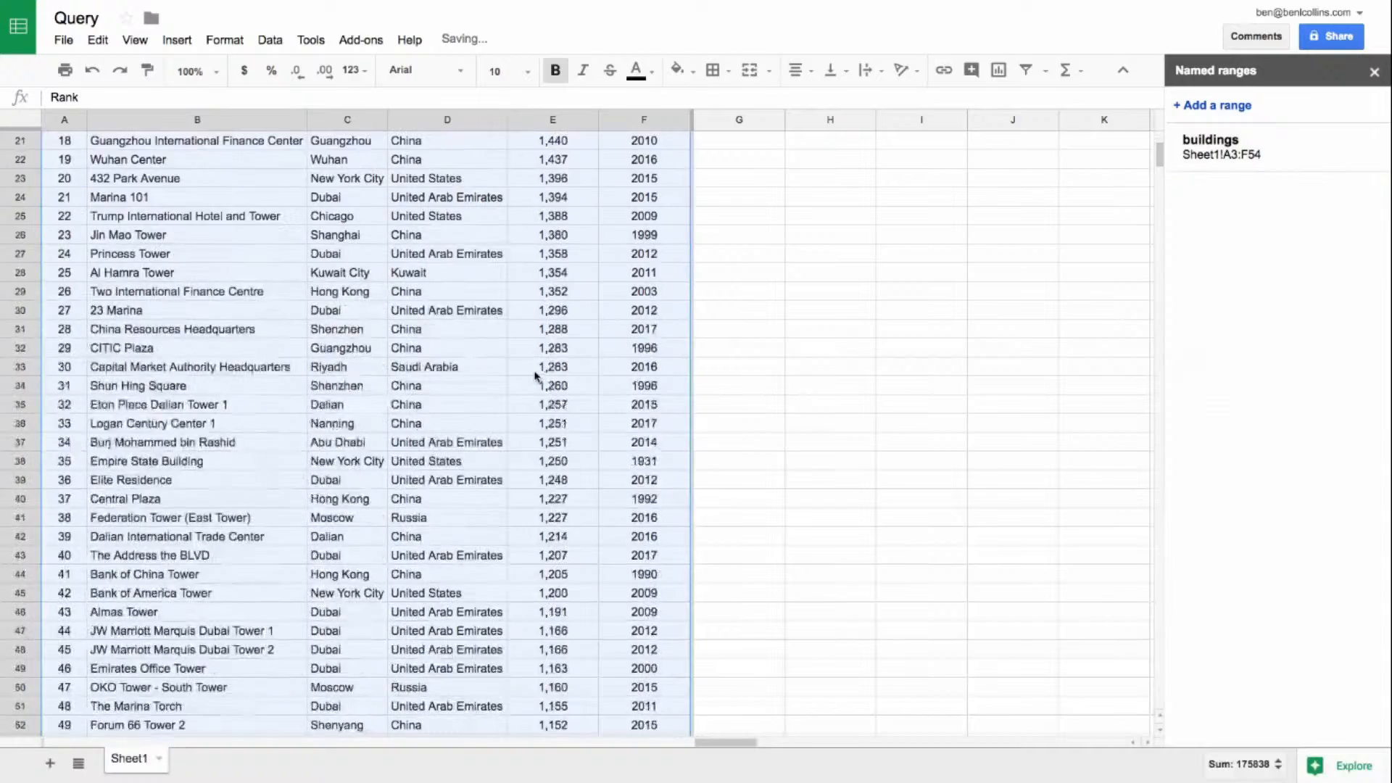
scroll(543, 372, up, 10)
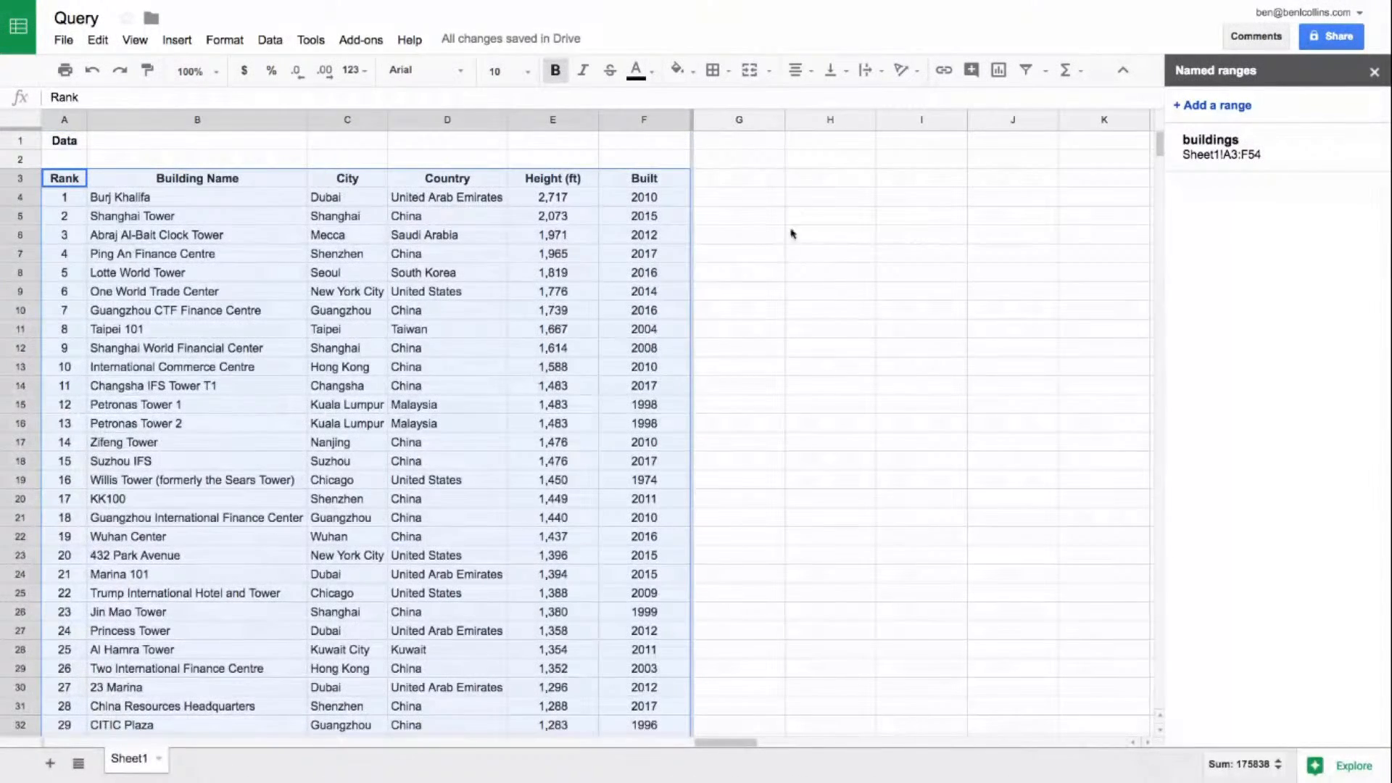
Start a QUERY formula in cell H3 with the named range buildings as its data argument
click(802, 181)
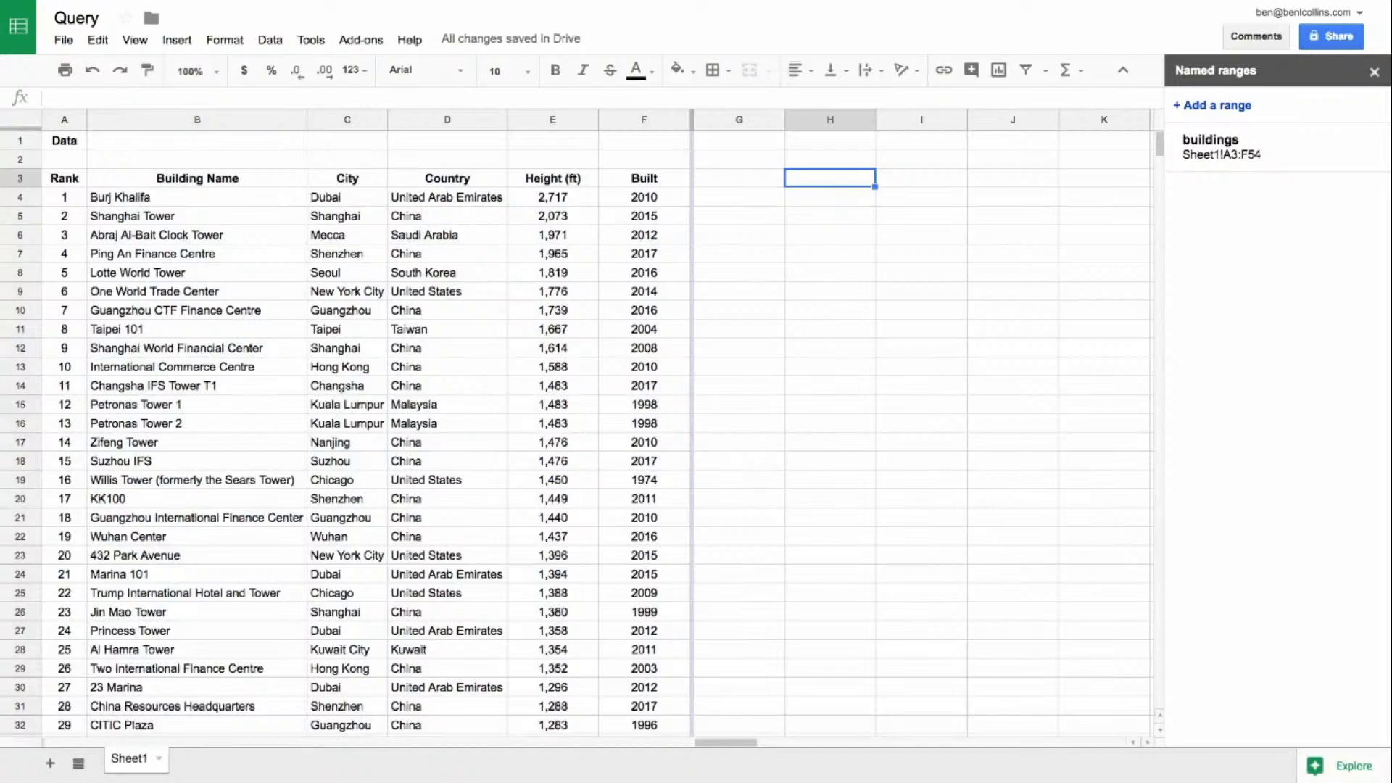
text(=query()
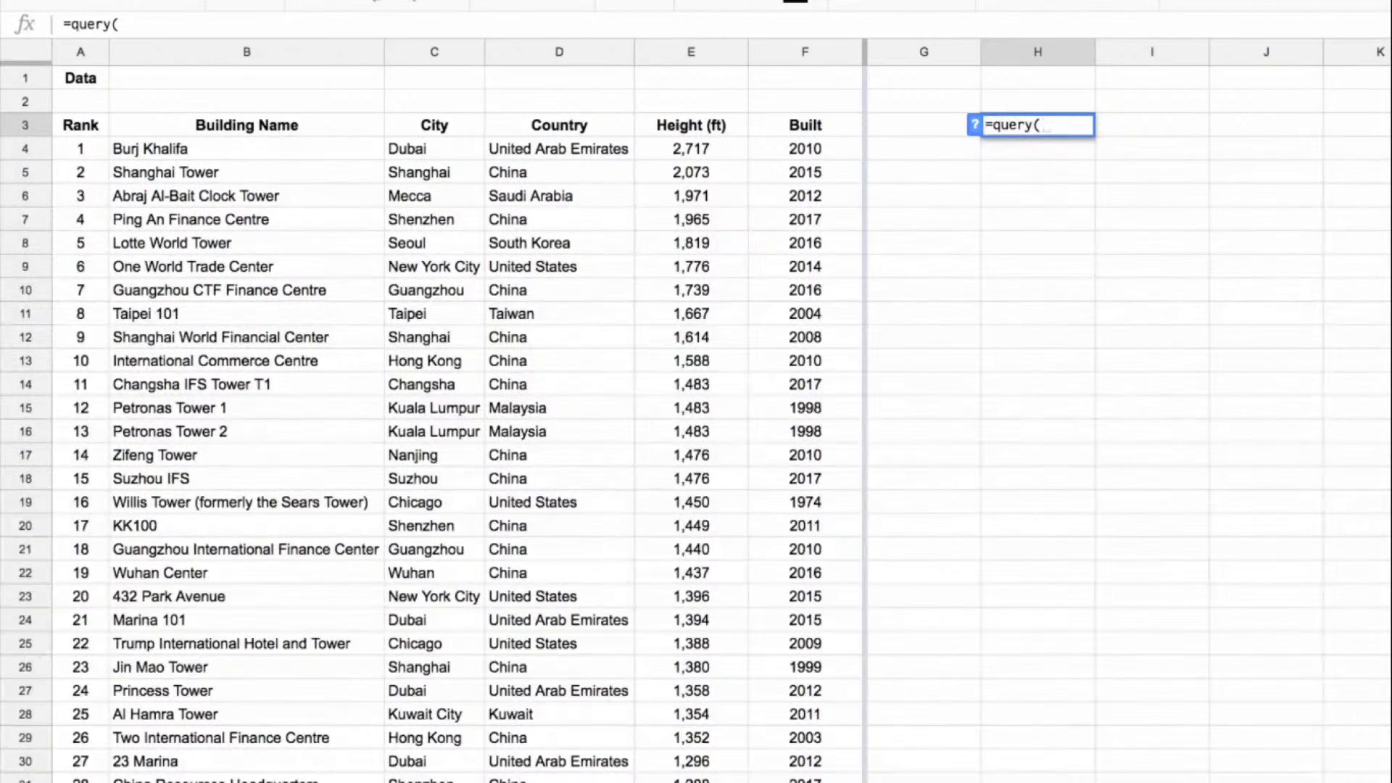
text(buildings)
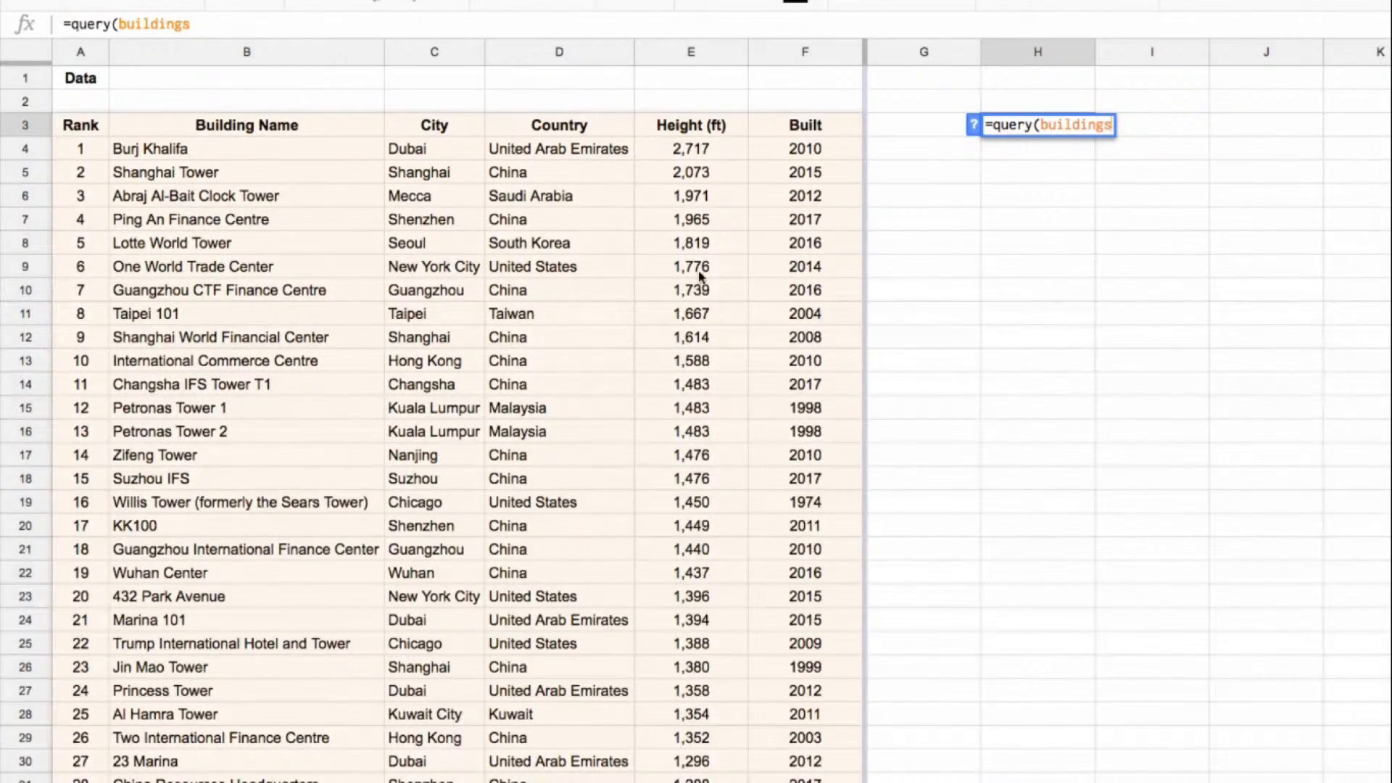
scroll(699, 280, down, 12)
scroll(701, 275, up, 6)
scroll(700, 276, up, 7)
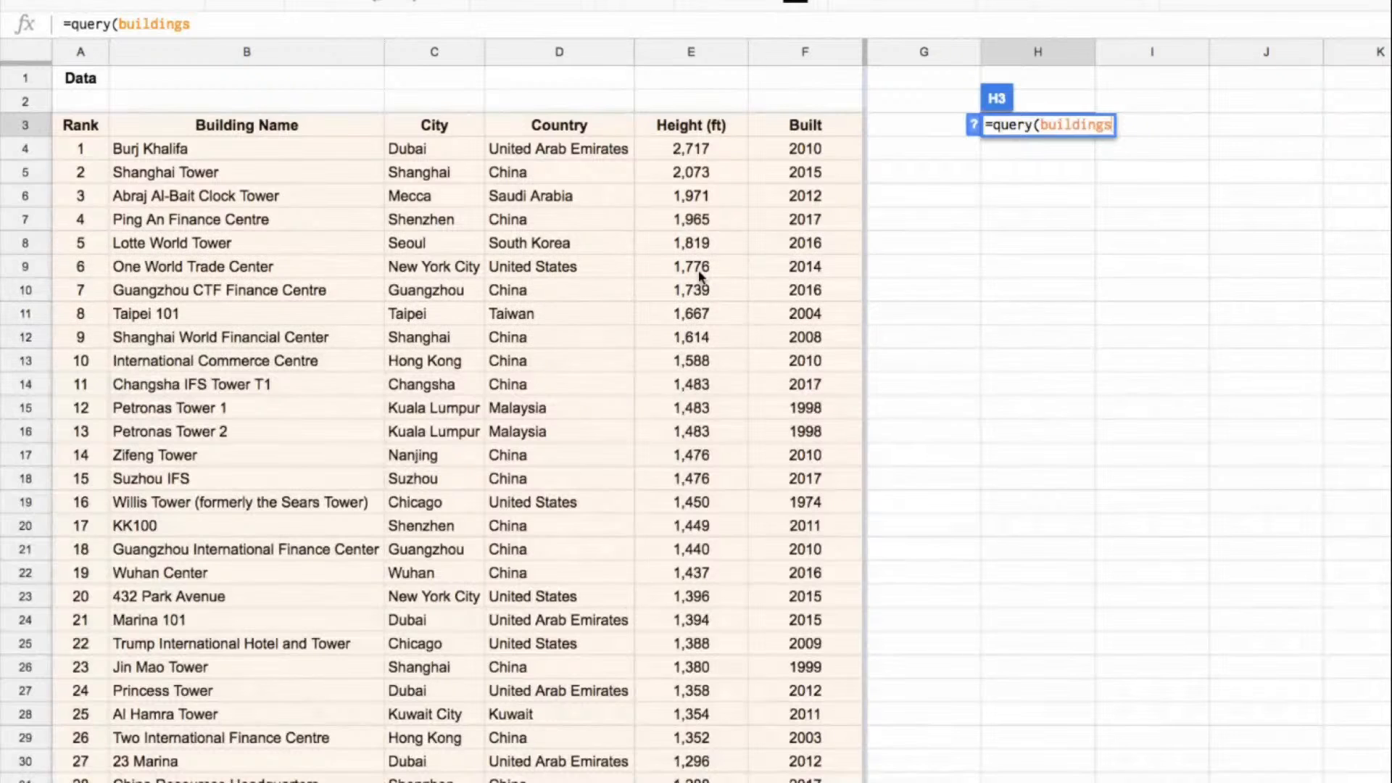
text(,)
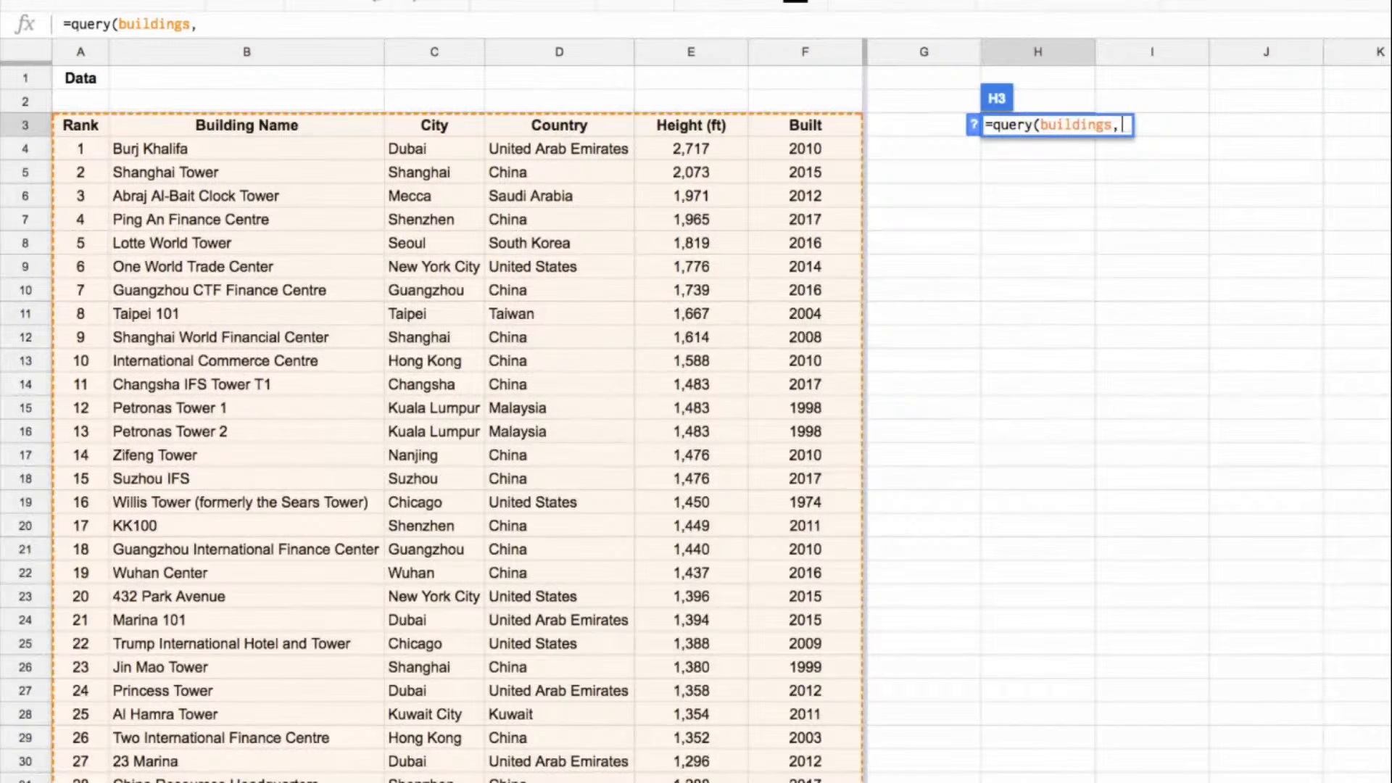
Show the QUERY function help and add "select *" as the query argument, followed by a comma for the headers argument
click(971, 125)
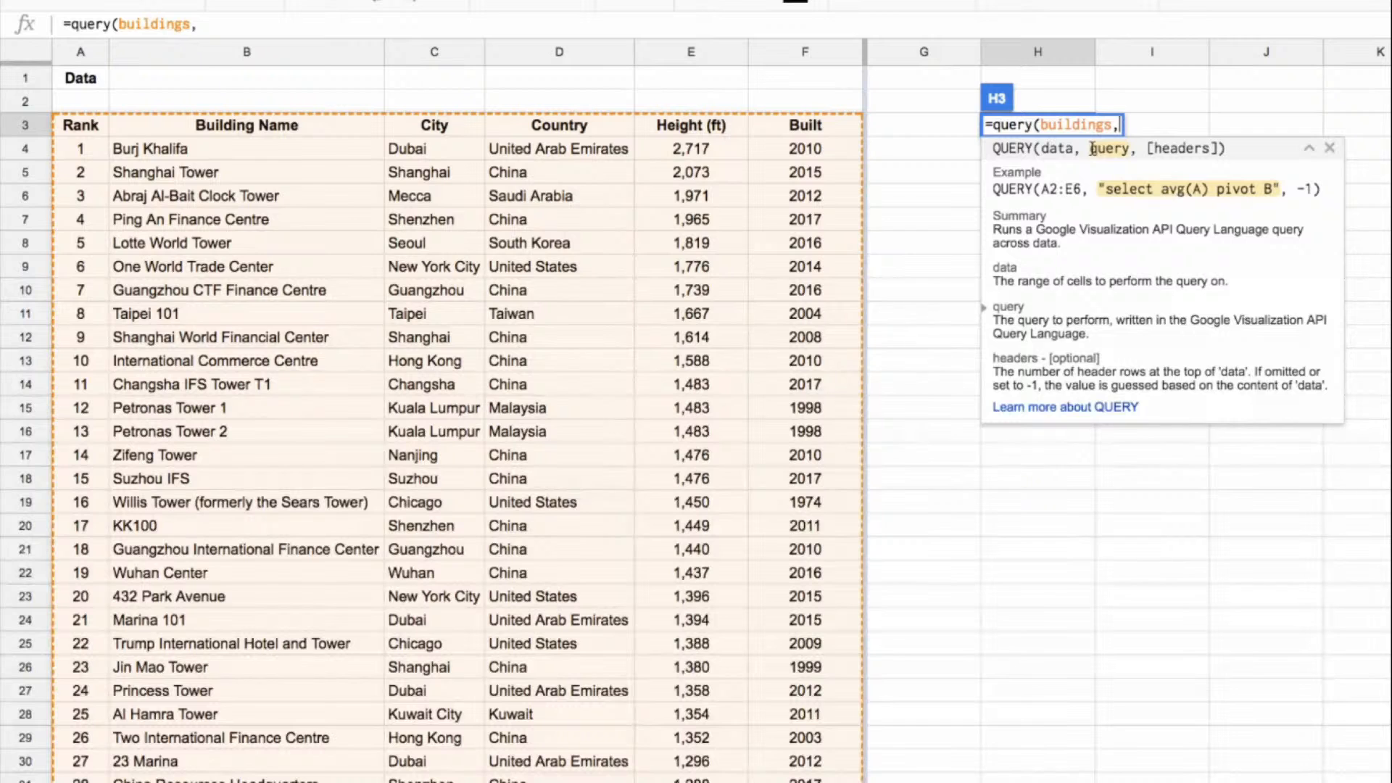
text("select)
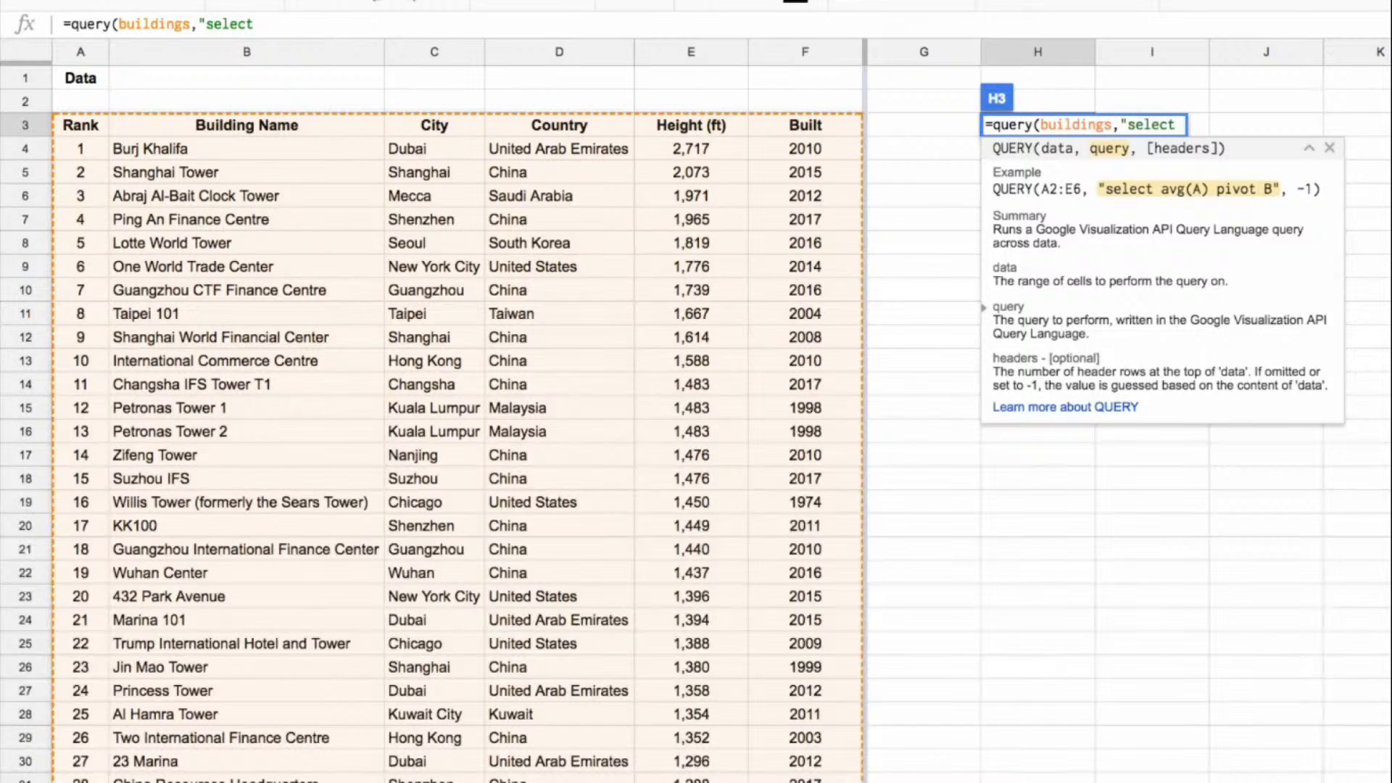
text( *)
text(")
text(,)
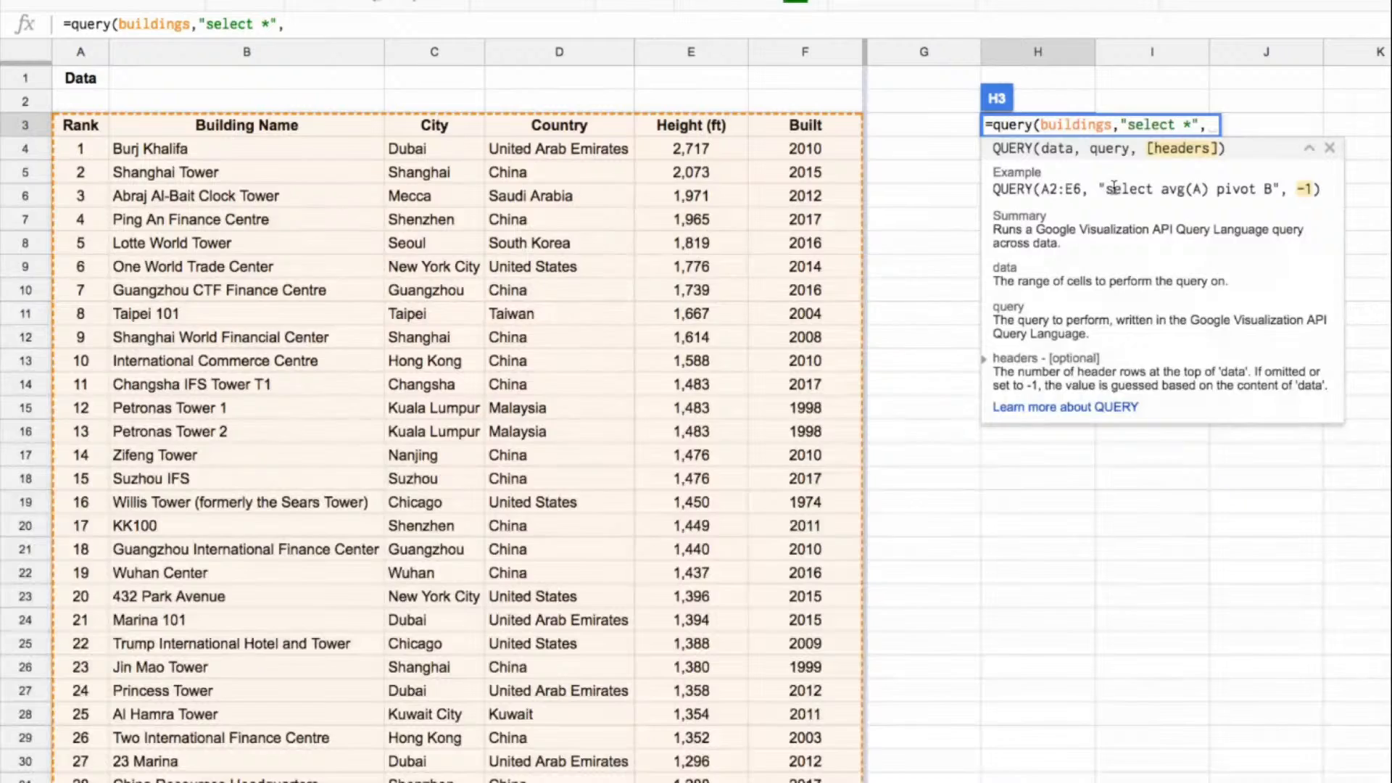
Exit the lecture video's full-screen view and pause its playback on the course page
key(Escape)
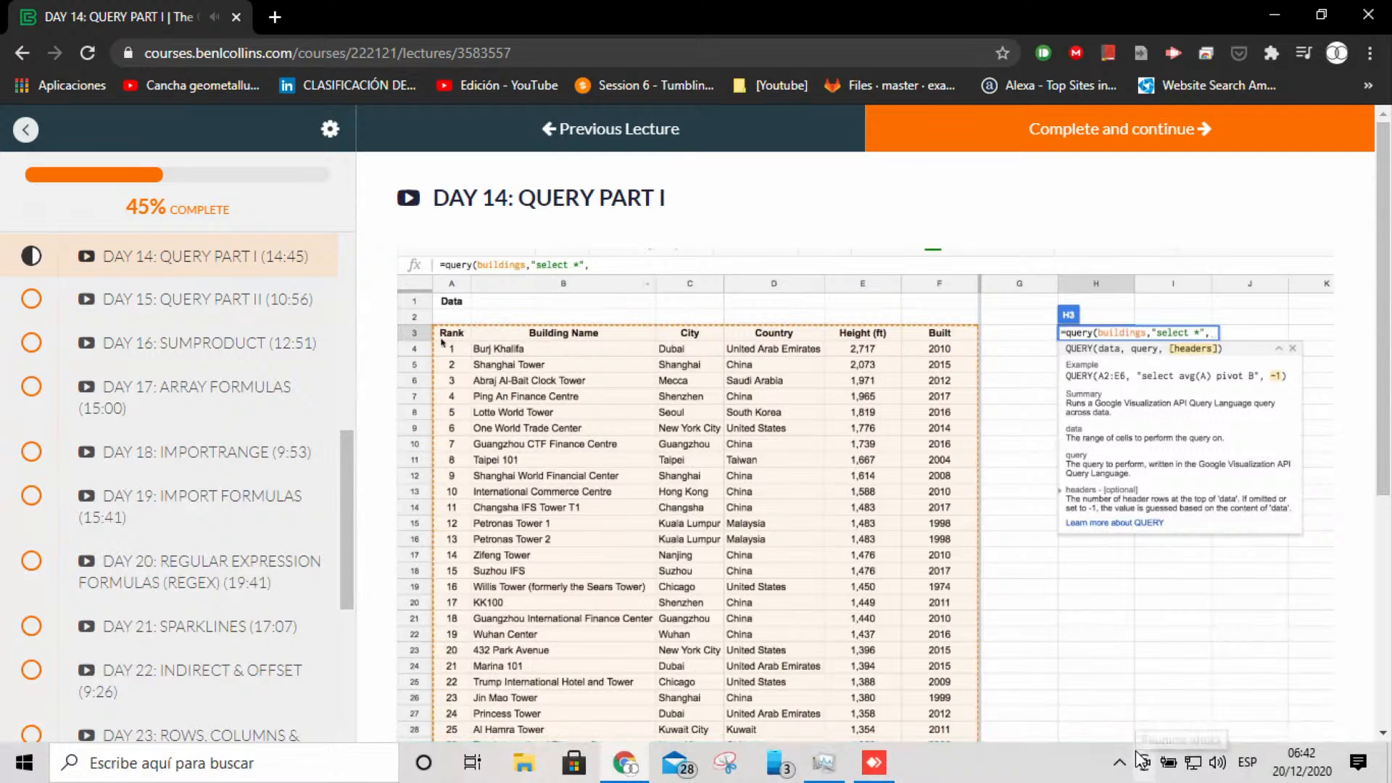
mouse_move(889, 773)
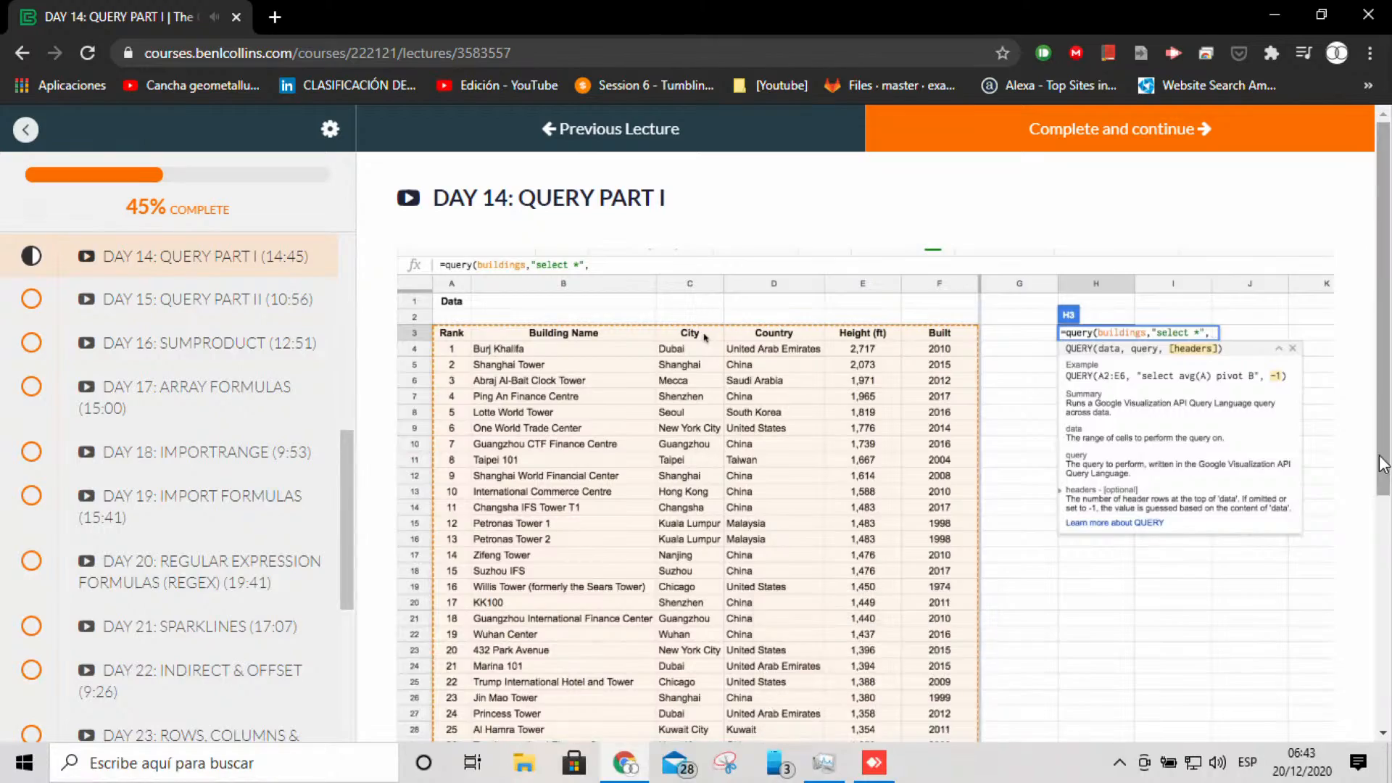
scroll(1381, 478, down, 4)
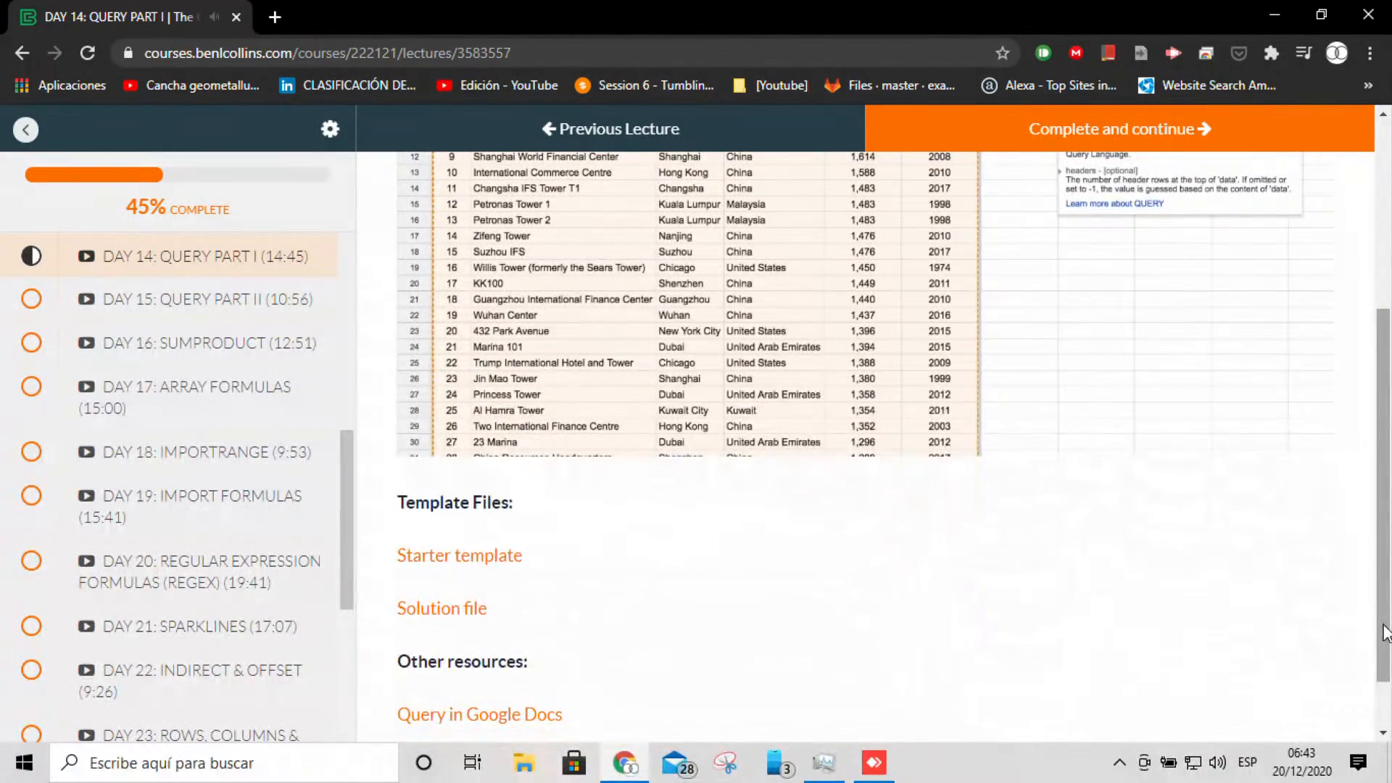
scroll(1014, 507, up, 3)
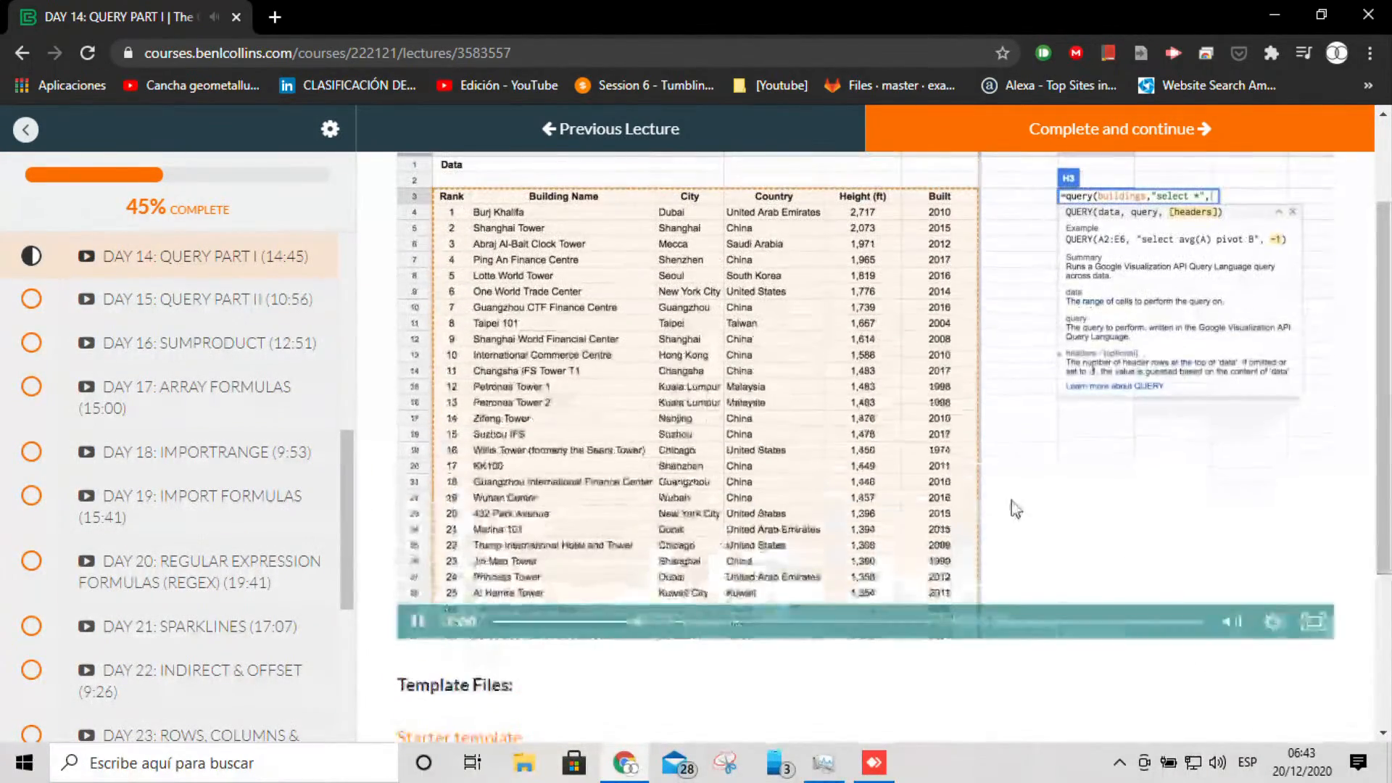
click(419, 622)
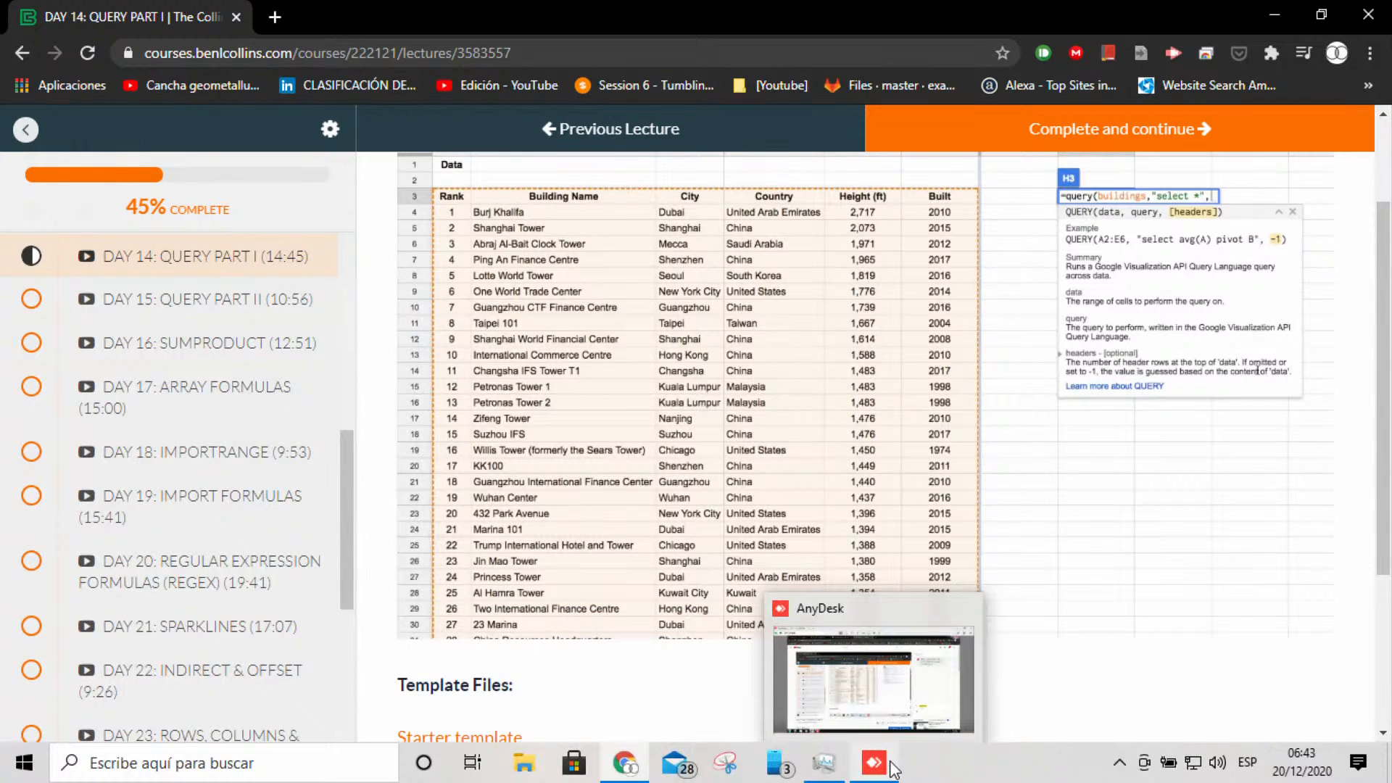
Switch to Task Manager and check the running processes and the CPU performance graph
click(823, 762)
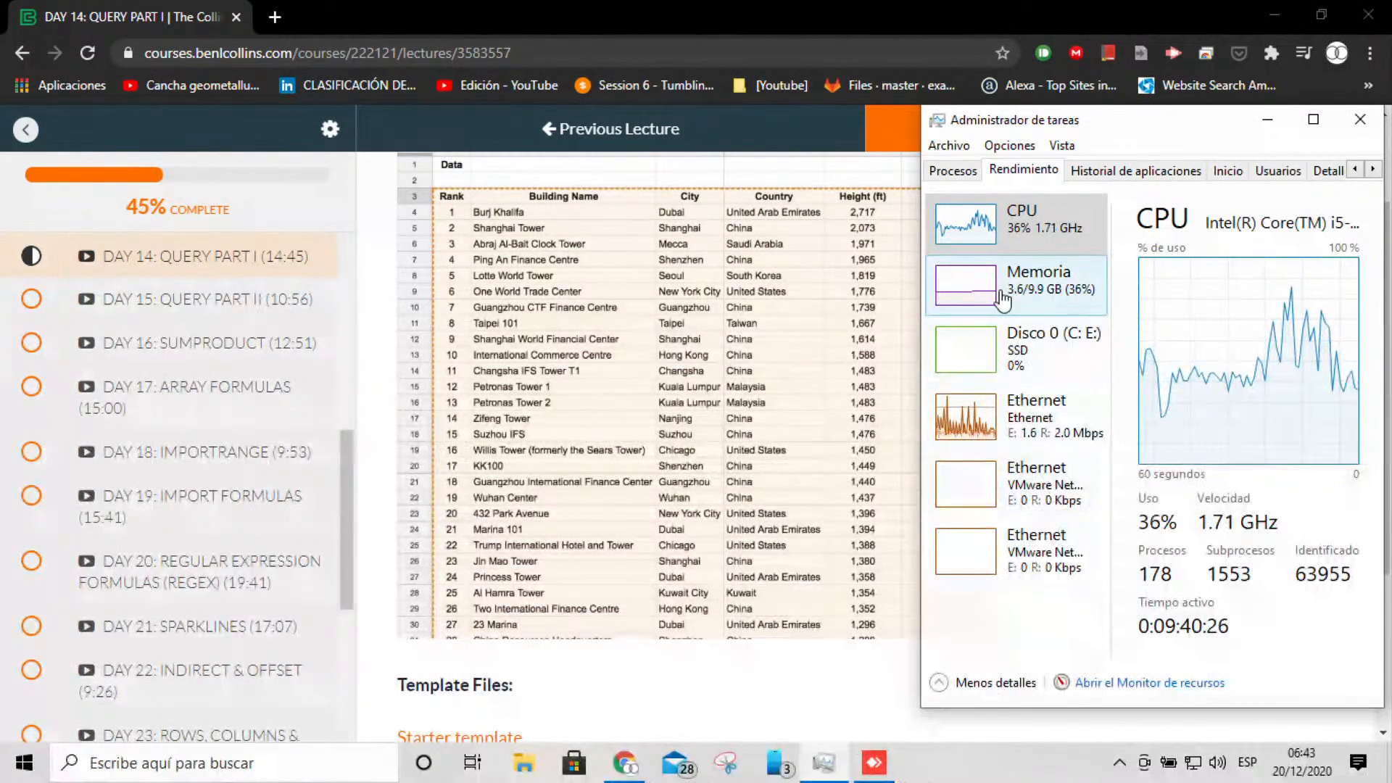
click(966, 173)
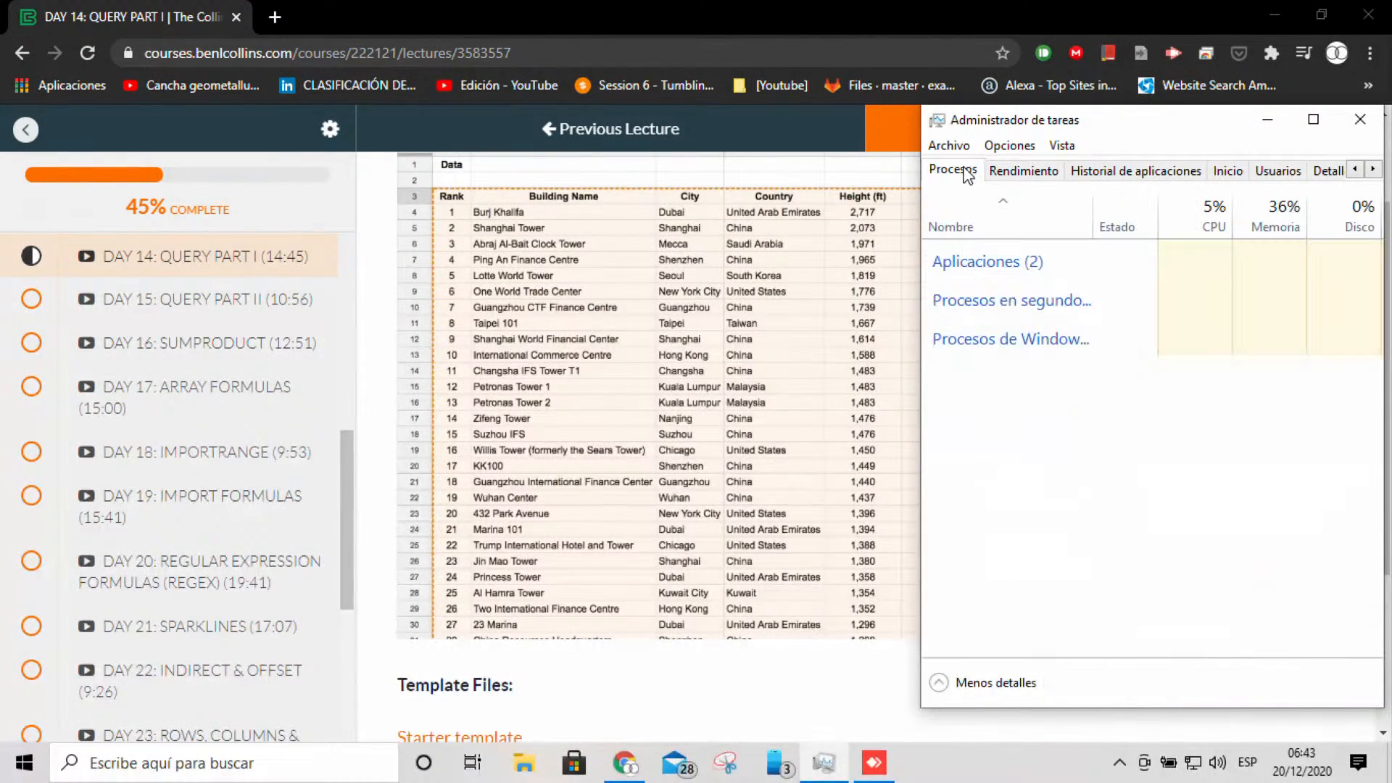
click(1023, 172)
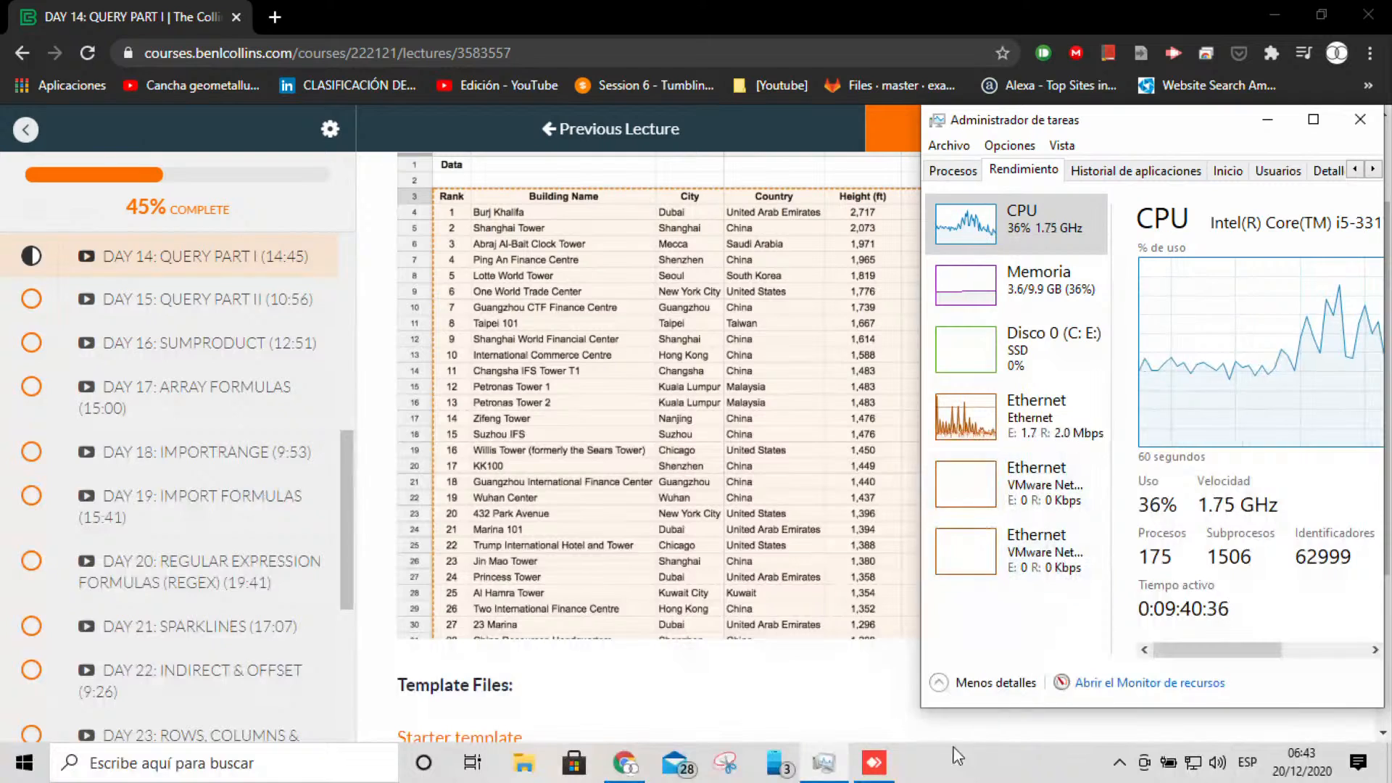
mouse_move(890, 774)
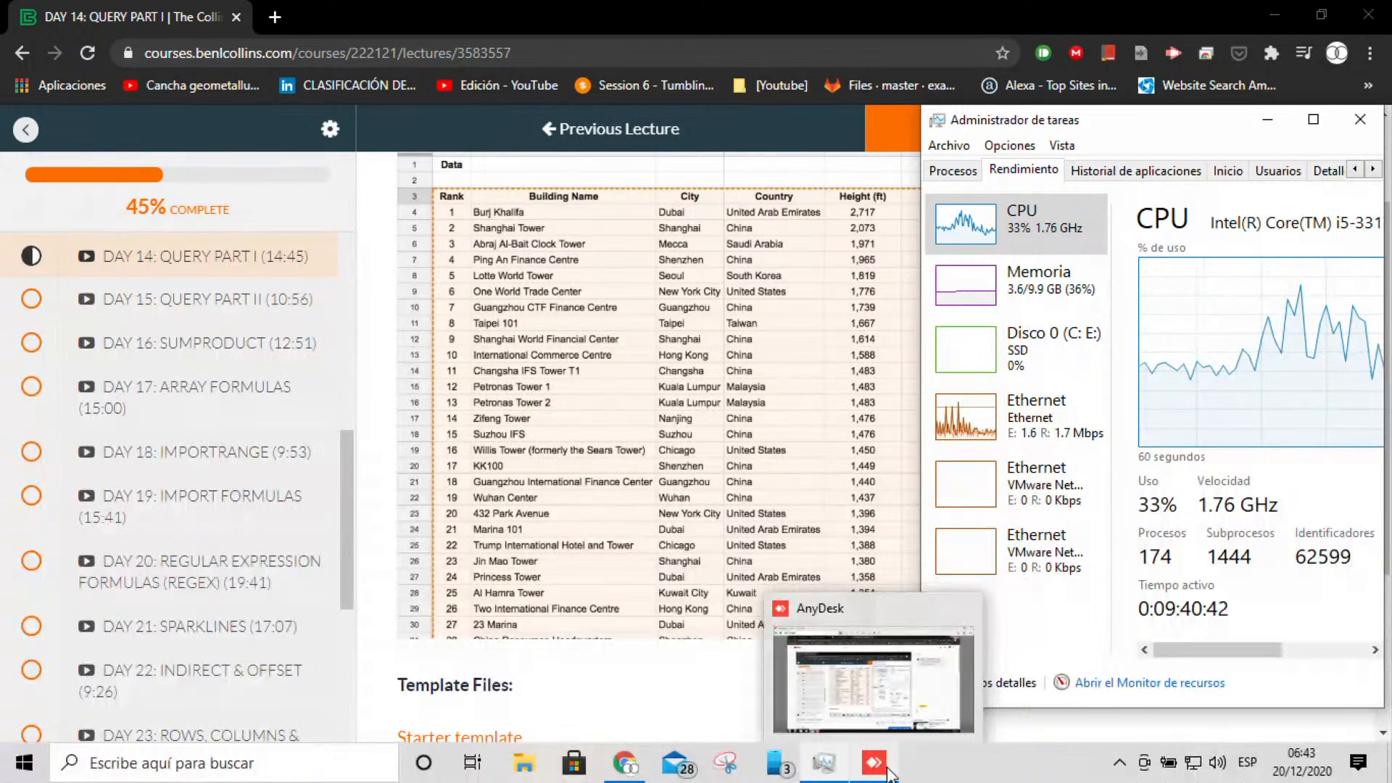
right_click(1226, 772)
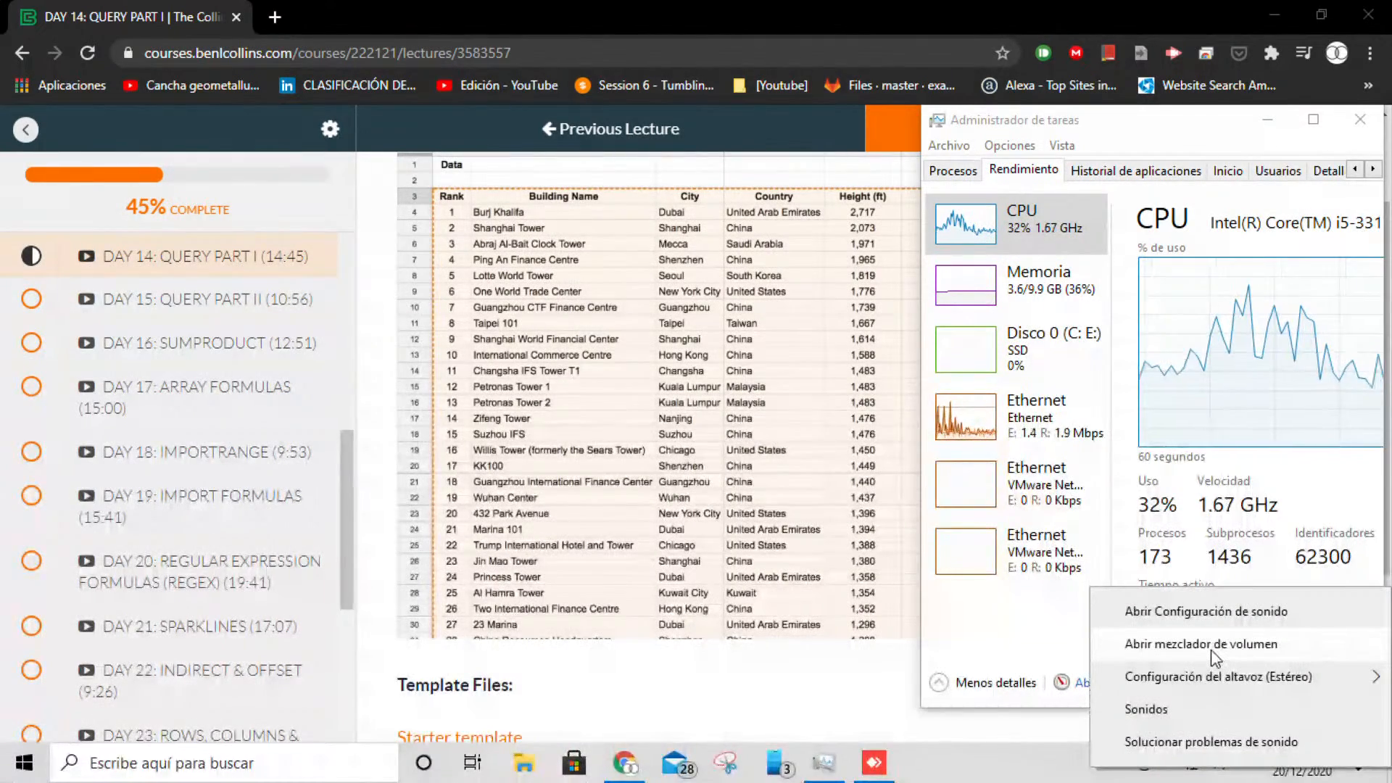
mouse_move(1217, 687)
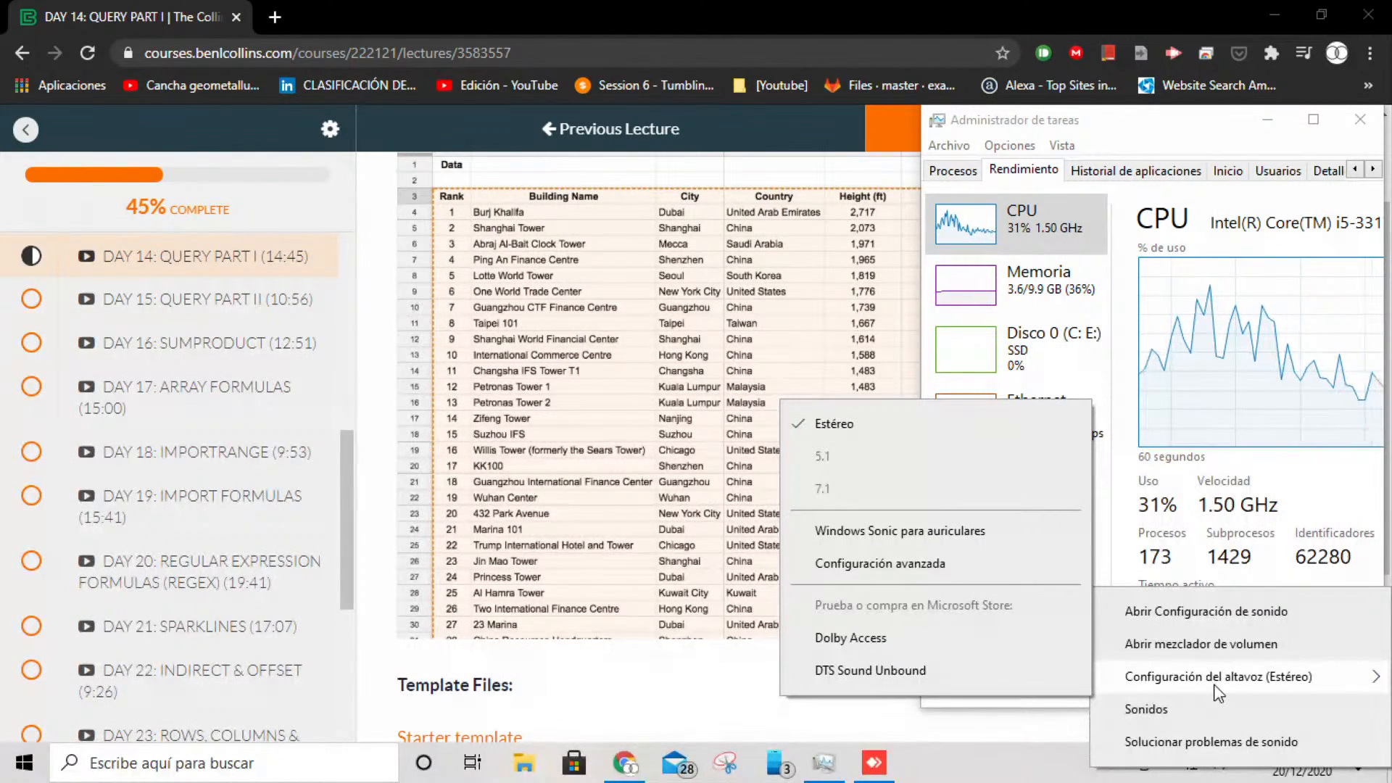
click(976, 772)
Switch to AnyDesk, close its remote session window, and bring the lecture page in the browser back to the front
click(884, 773)
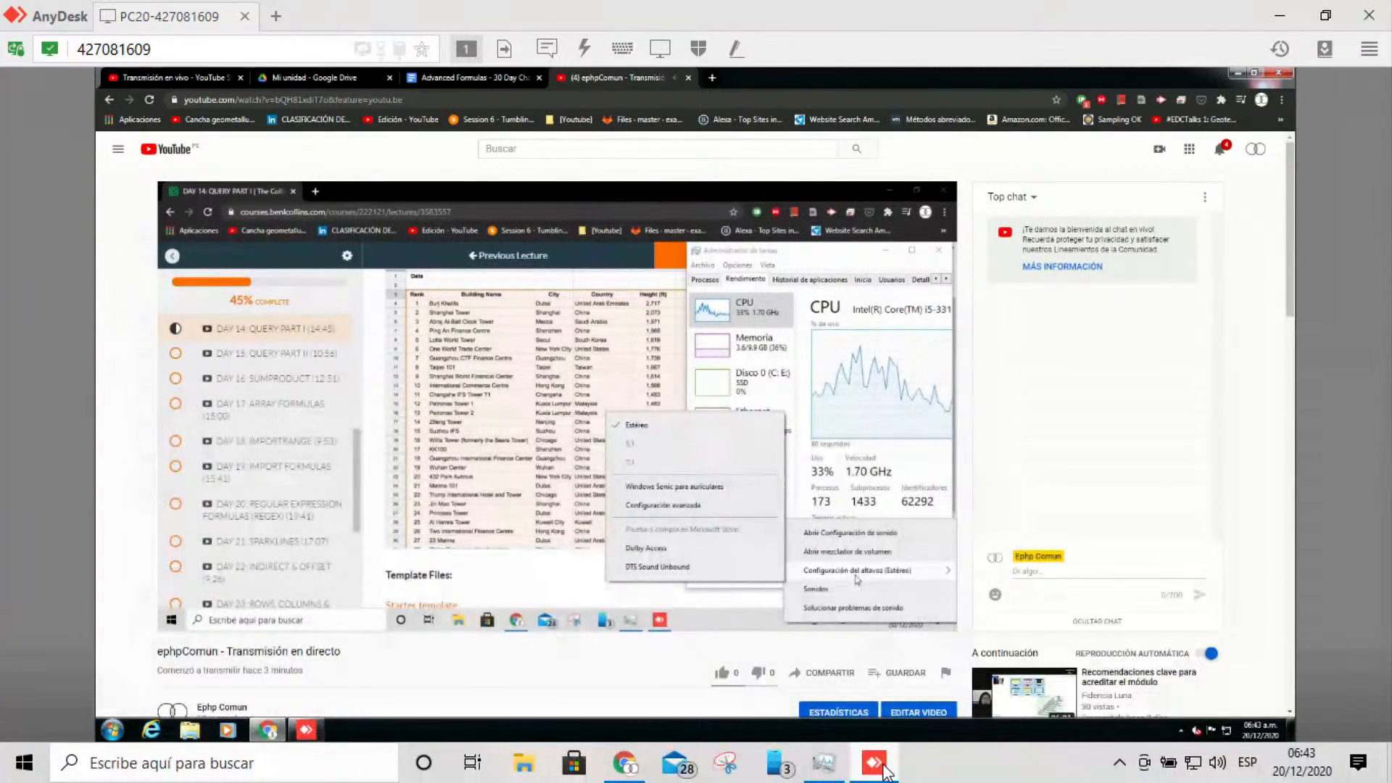
click(1372, 13)
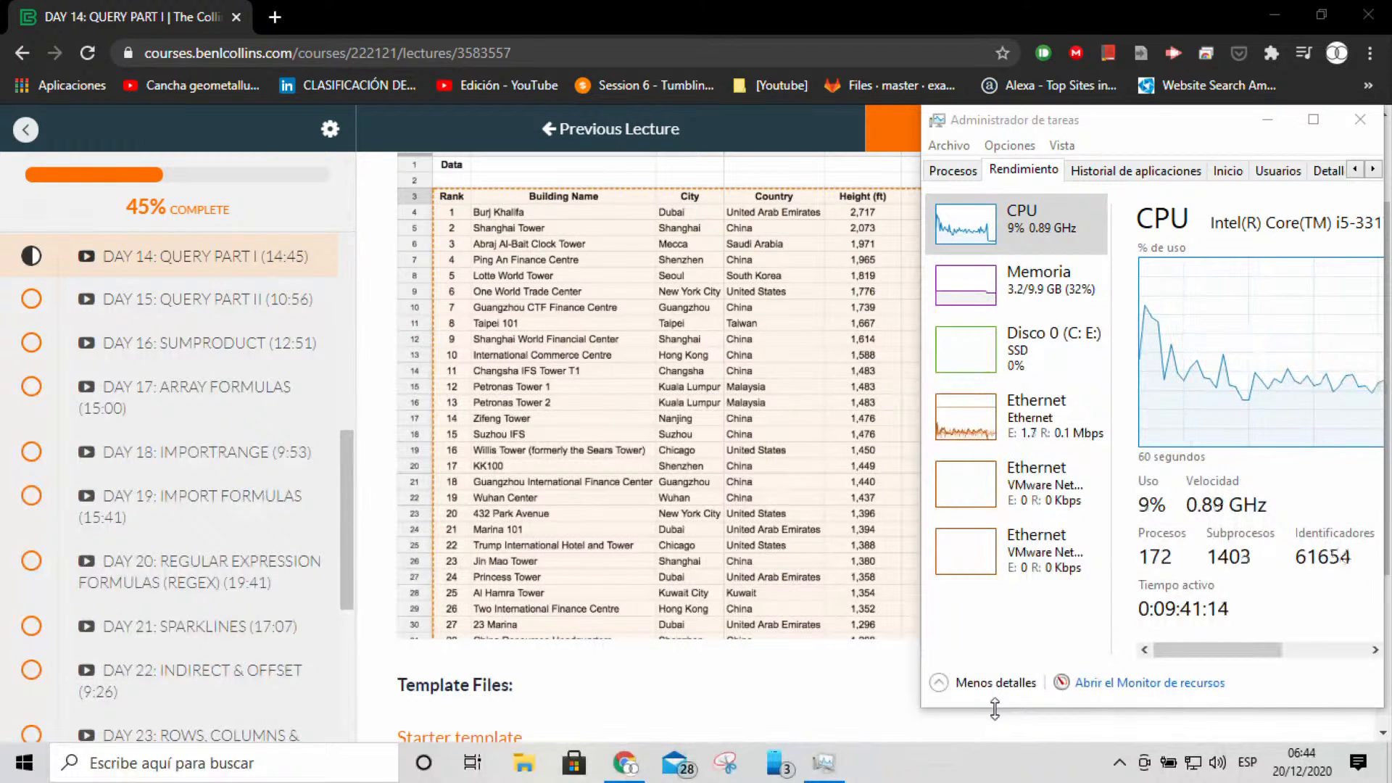
click(846, 2)
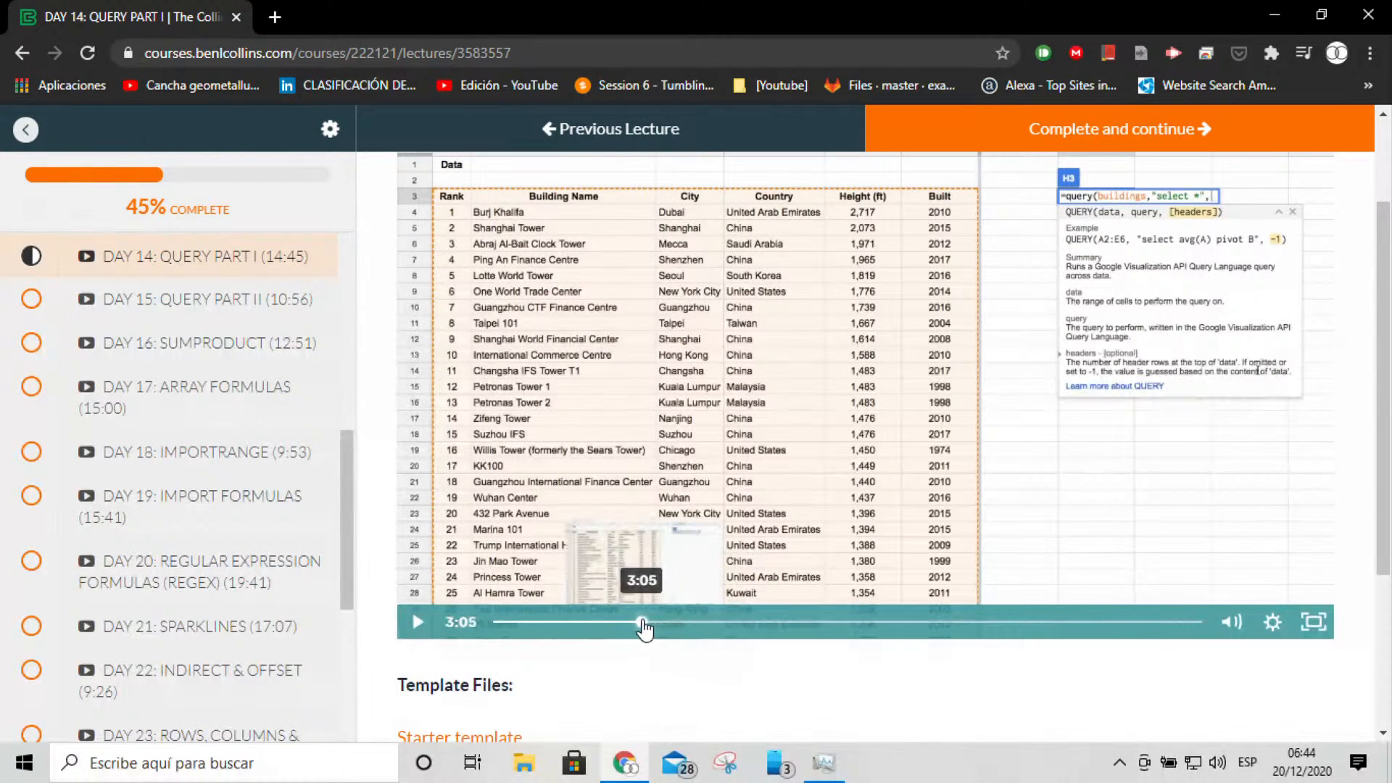
Rewind the Day 14 lecture video to its beginning at 0:00
drag(645, 628, 472, 627)
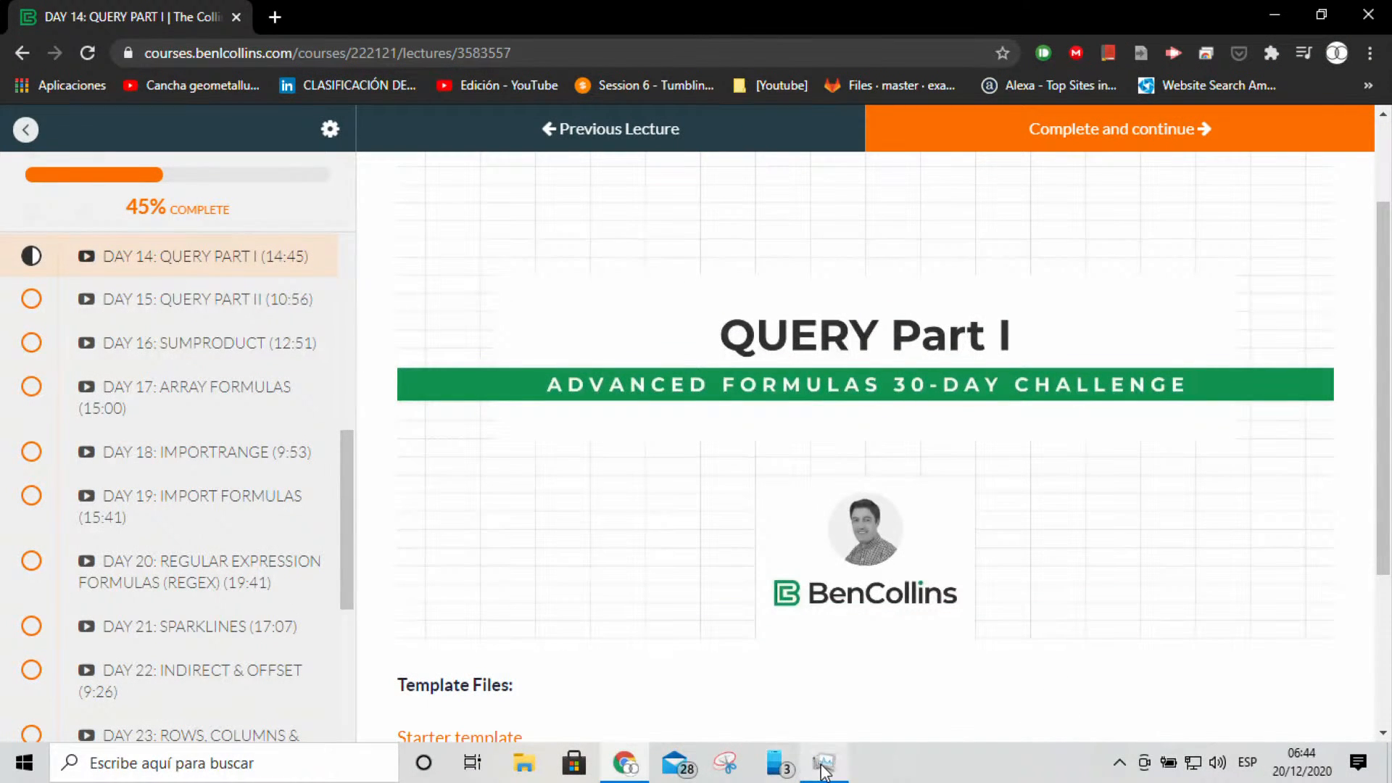
mouse_move(825, 768)
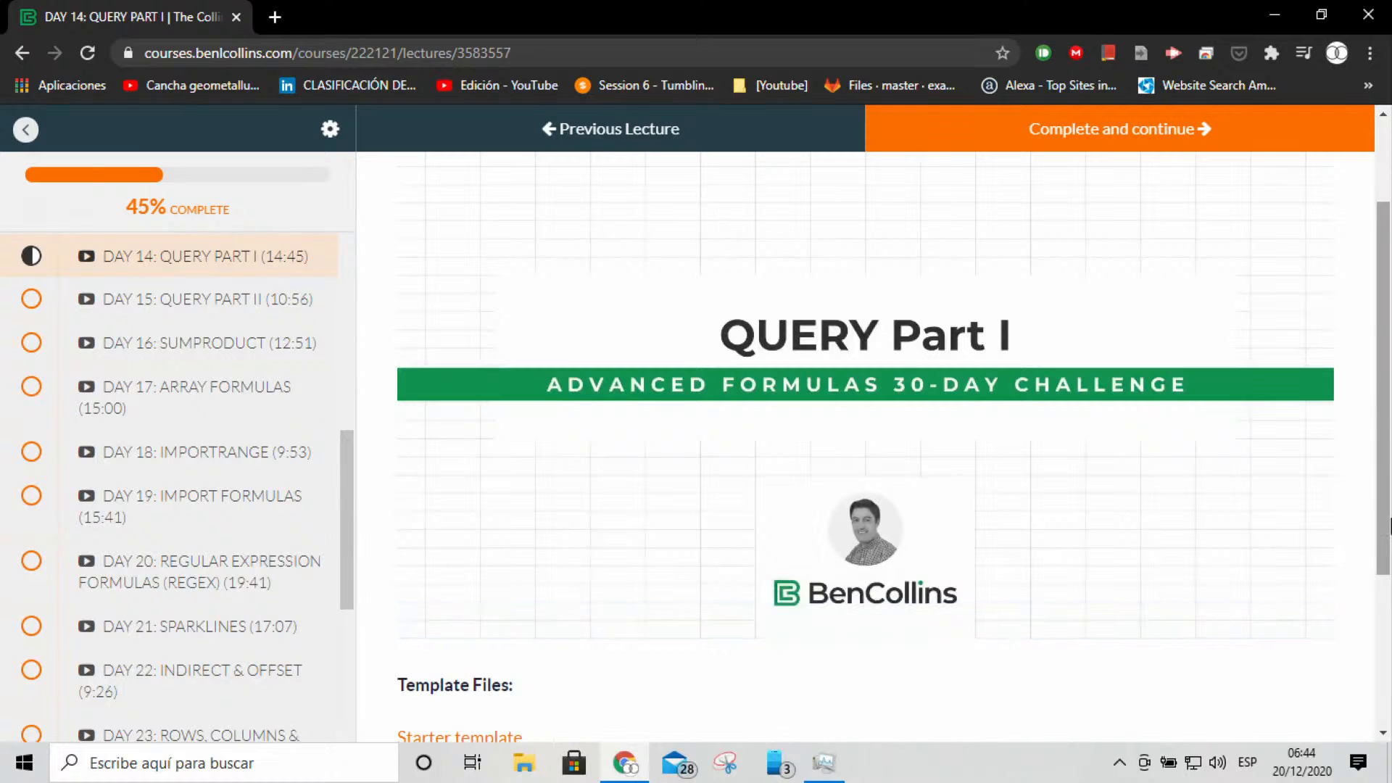
scroll(1388, 526, up, 2)
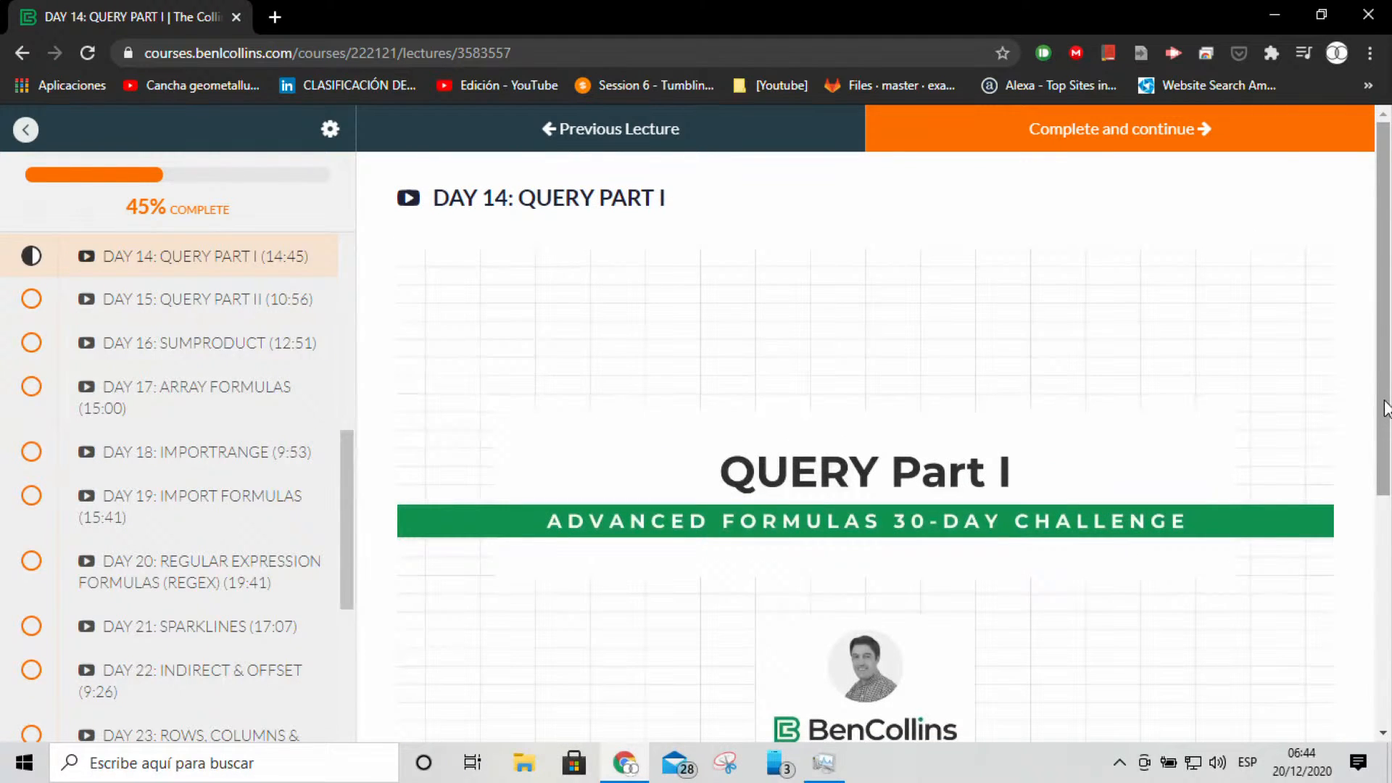
drag(1386, 408, 1386, 324)
Put the browser in full-screen mode, play the QUERY Part I video from the start, and expand the player to full screen
key(F11)
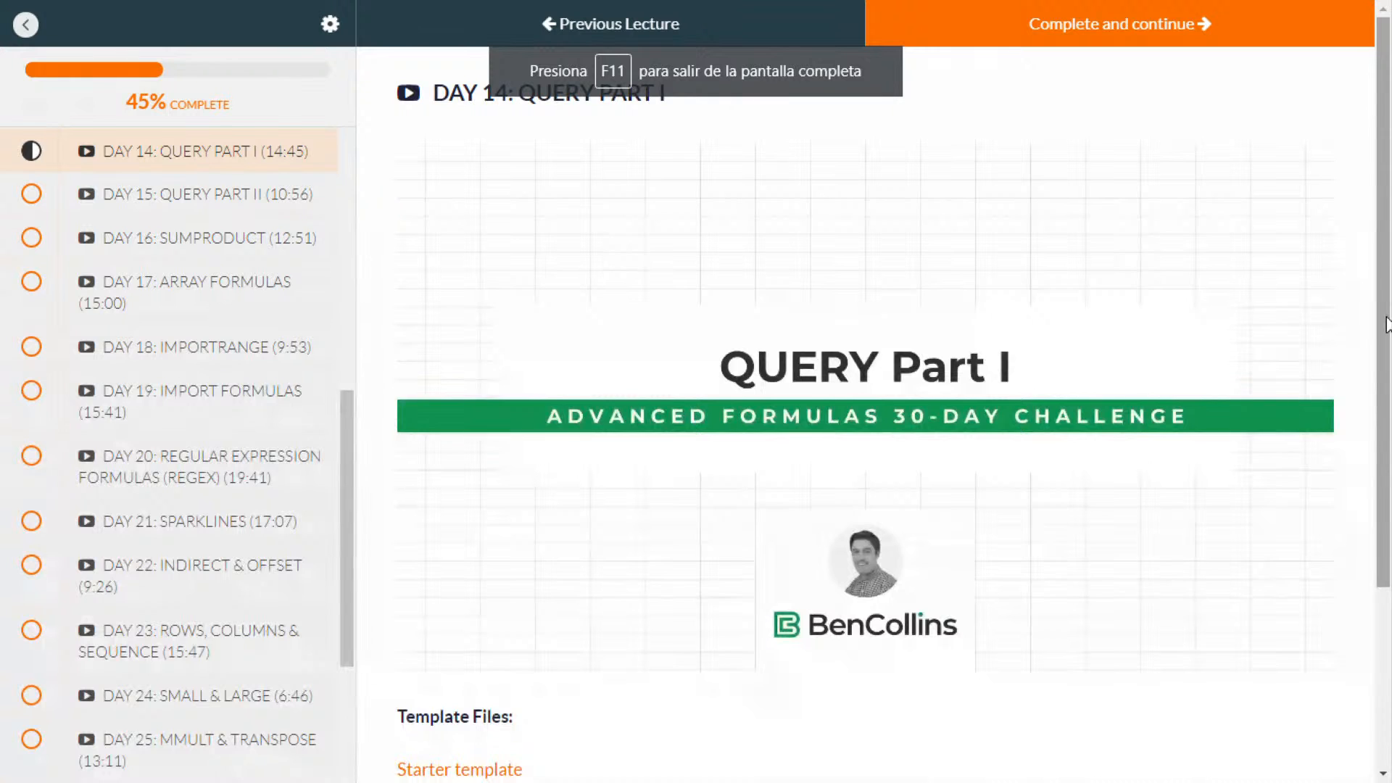
mouse_move(1019, 515)
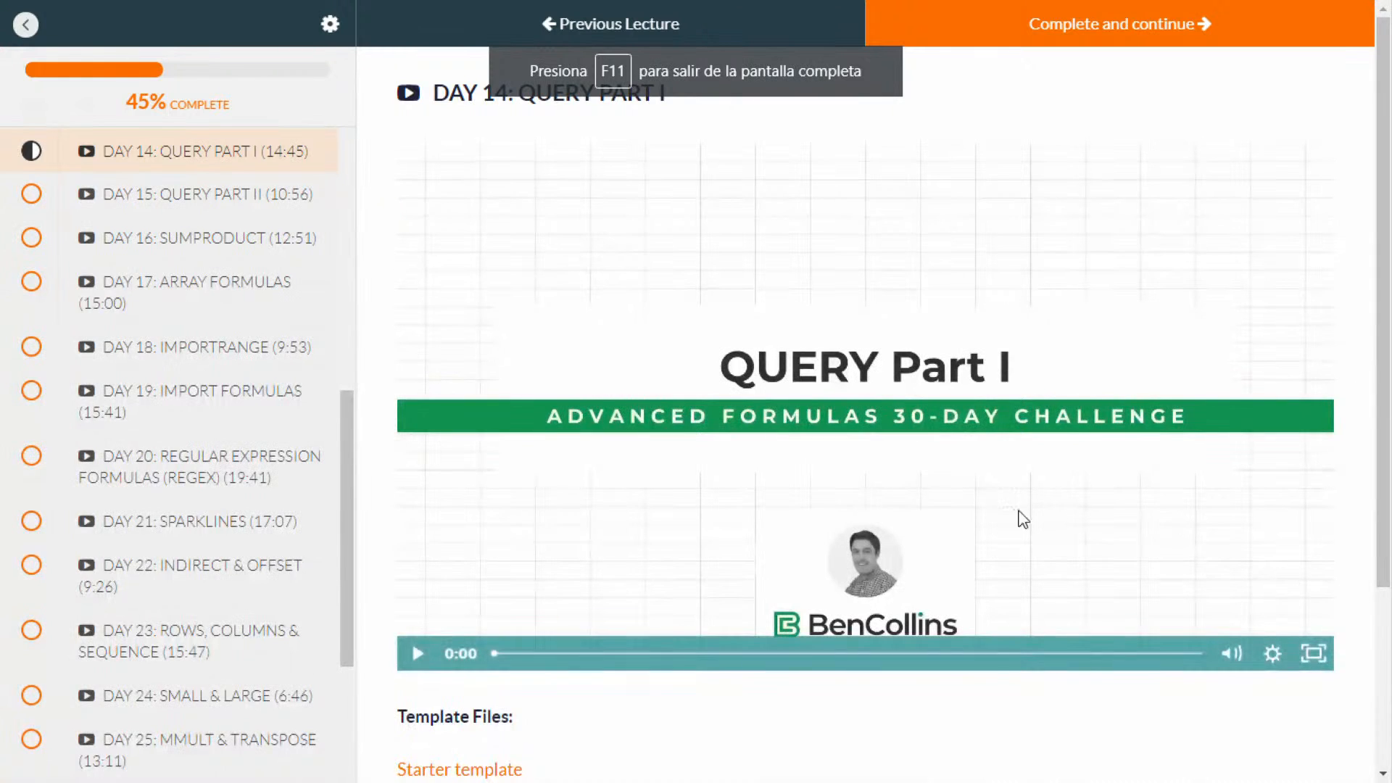
click(428, 660)
mouse_move(1295, 615)
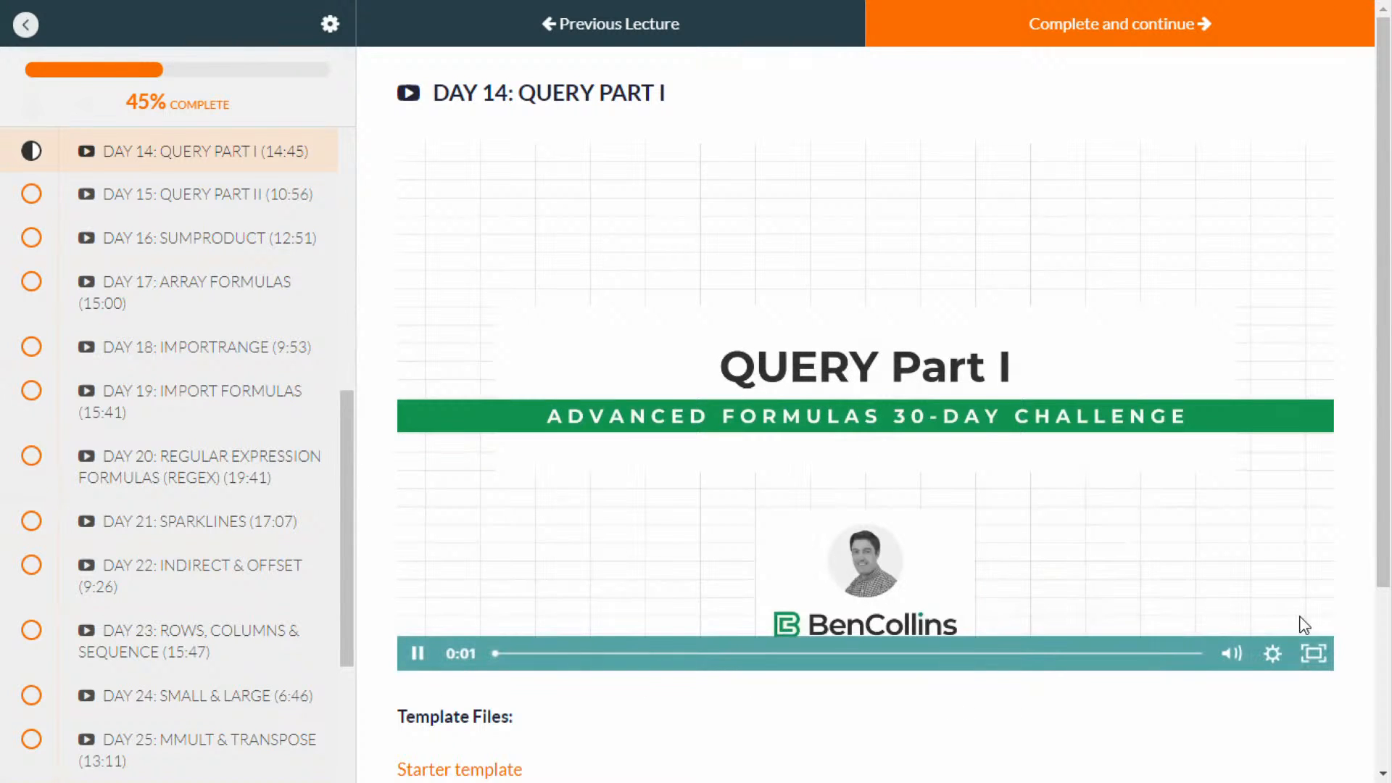
click(1312, 653)
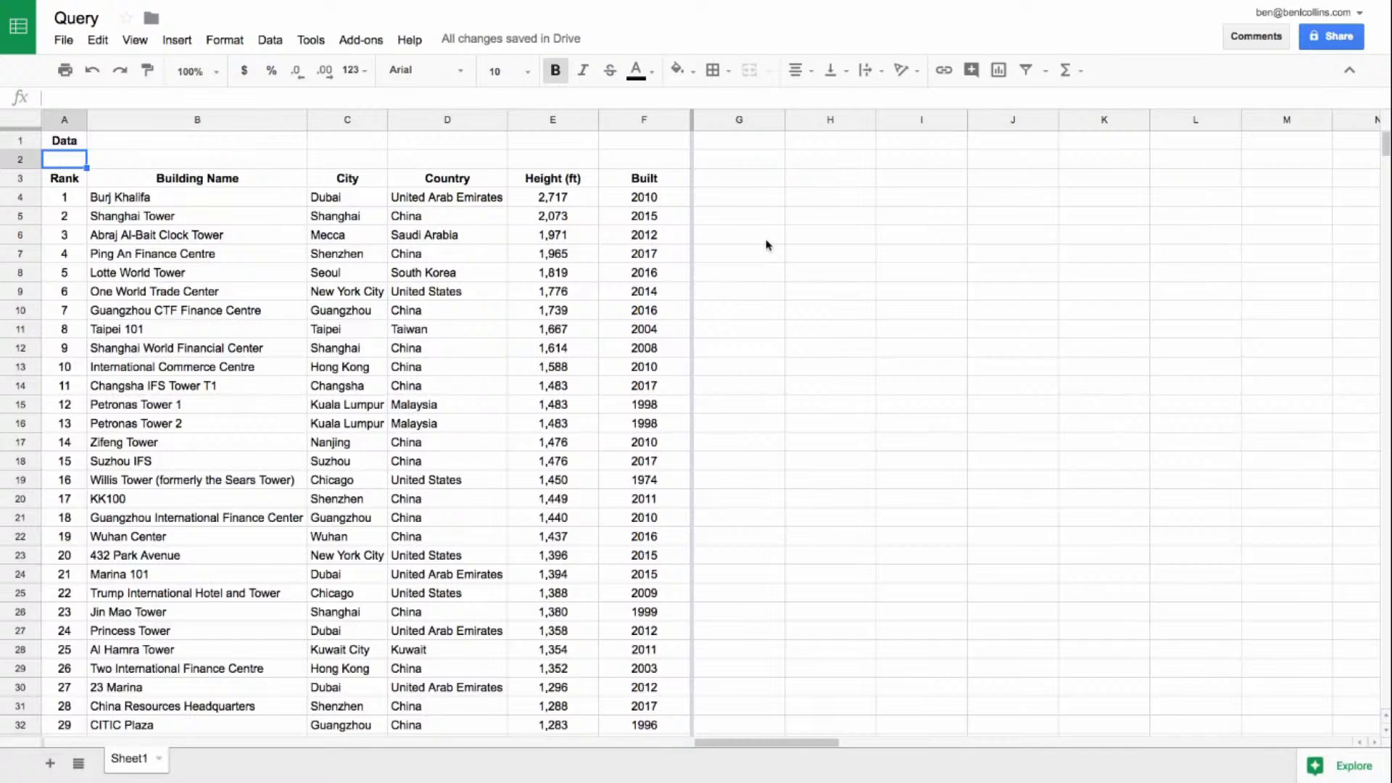
Select the whole building table A3:F54 including its header row and define it as a named range called buildings
drag(63, 181, 613, 270)
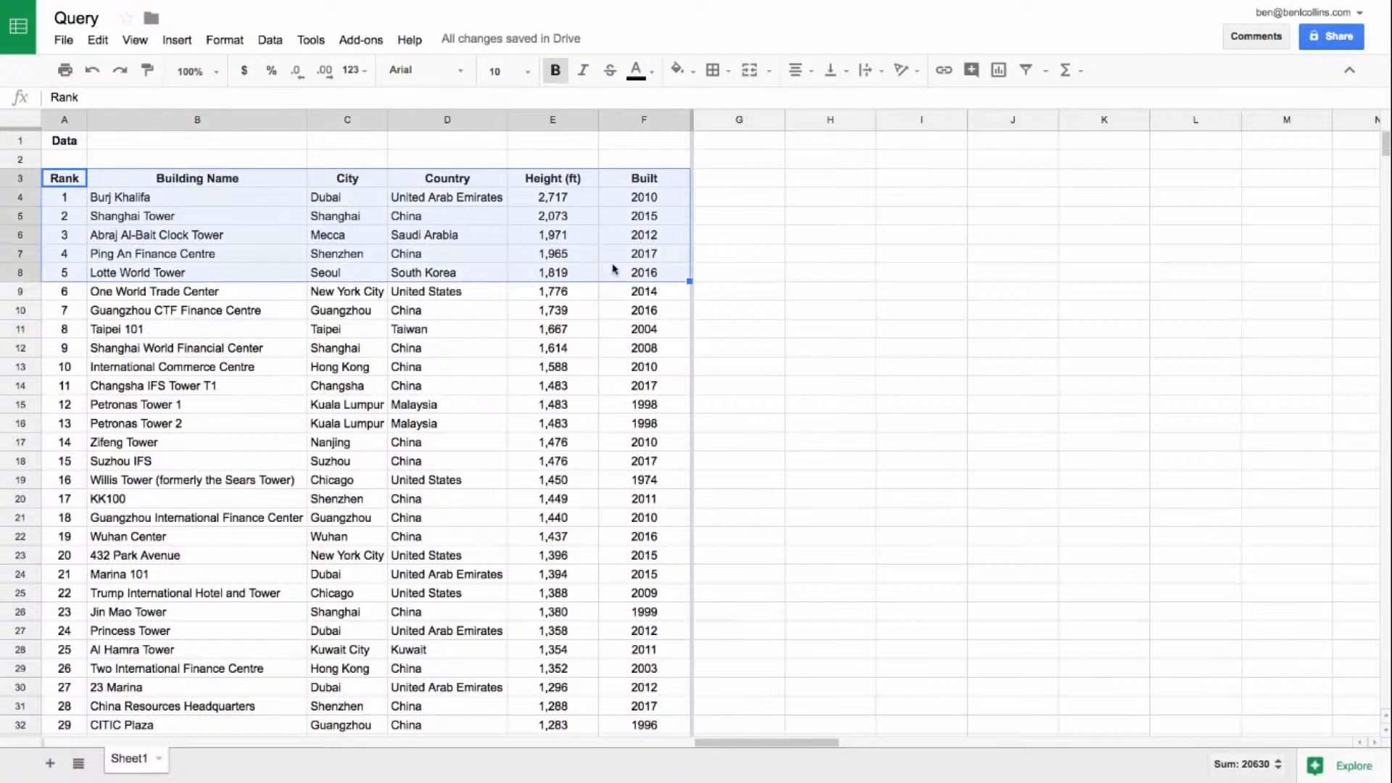
key(ctrl+shift+Down)
scroll(612, 270, up, 6)
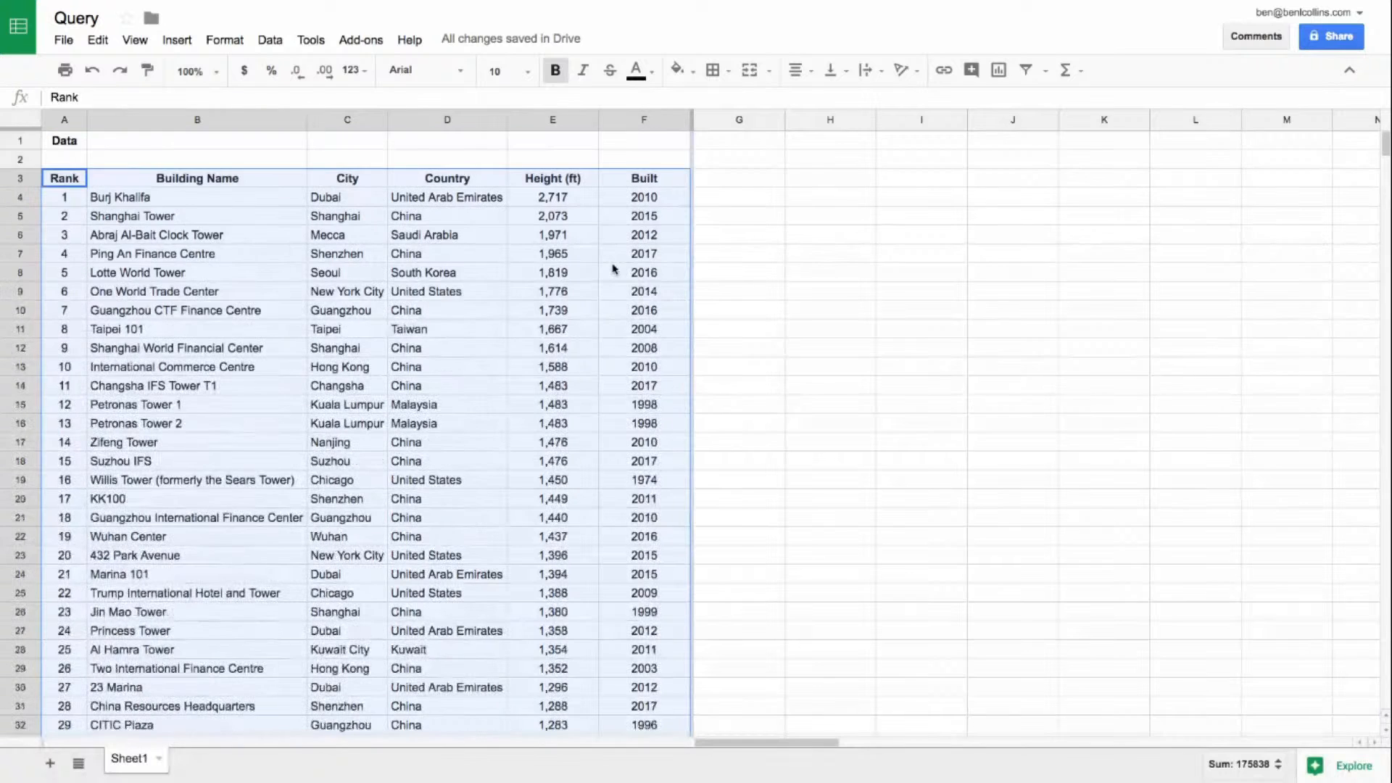
click(270, 40)
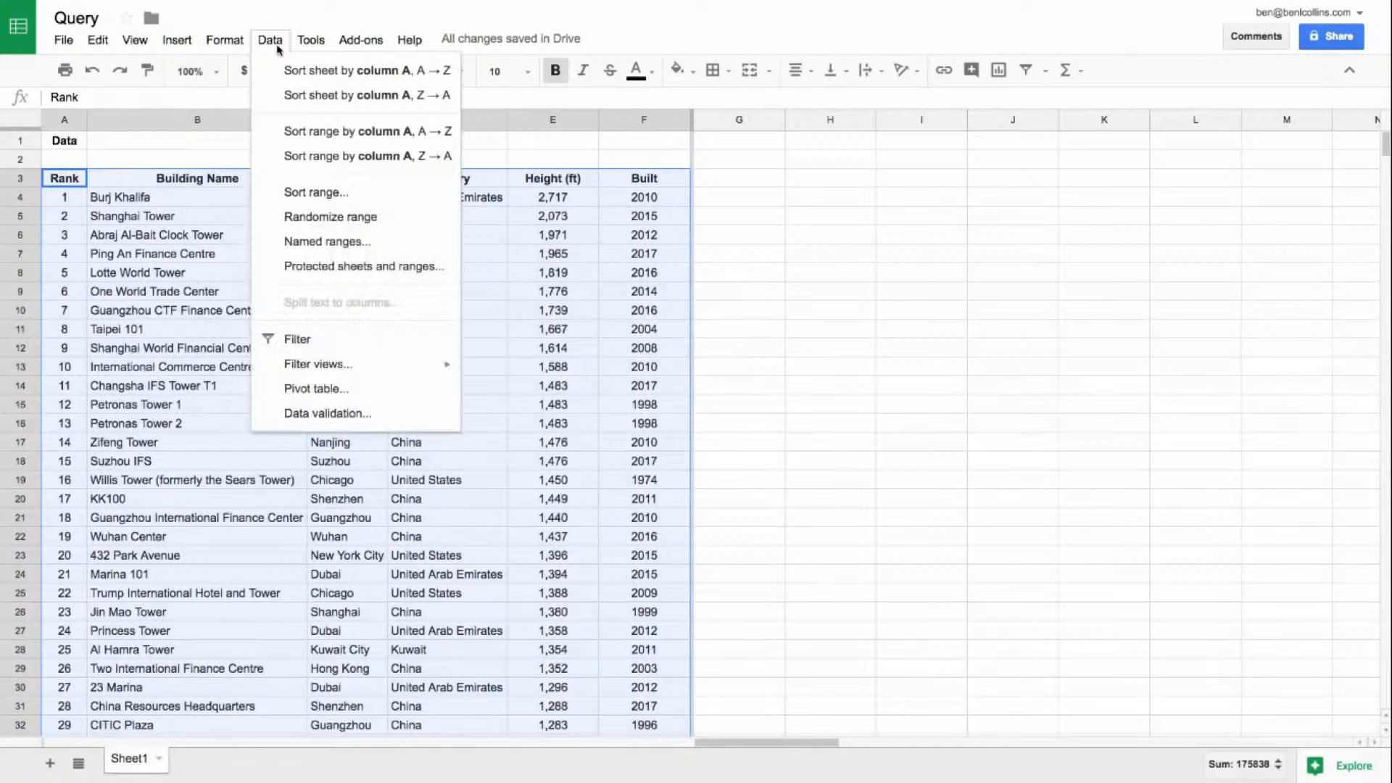
click(312, 242)
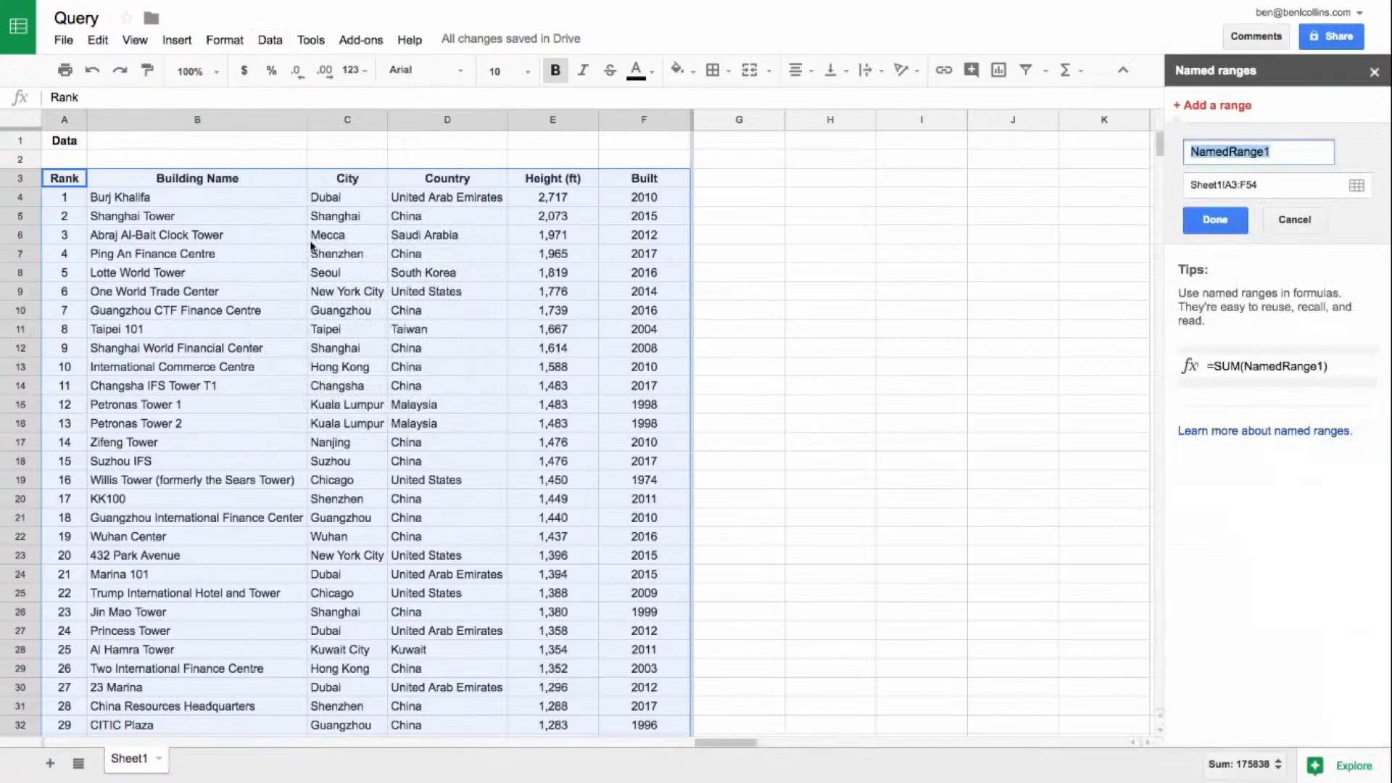
text(buildings)
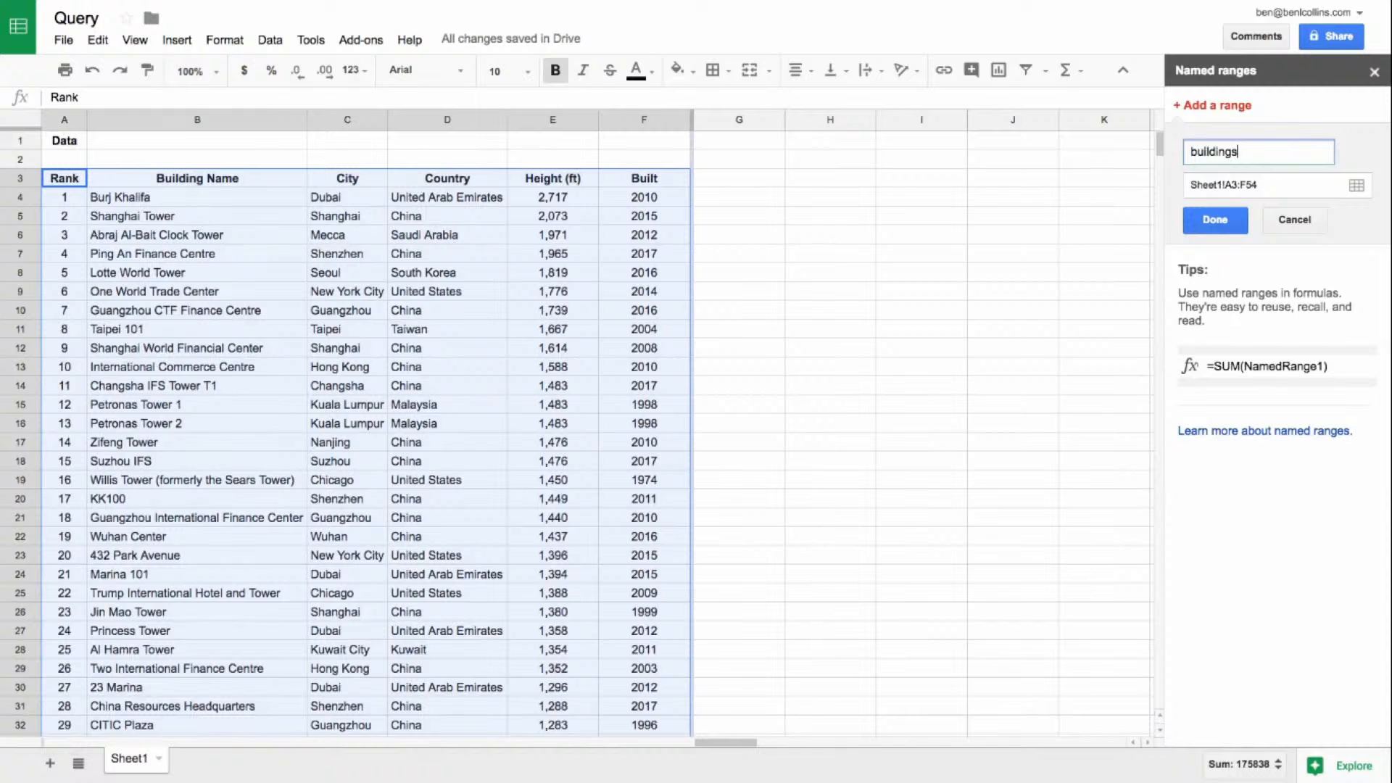
click(1222, 225)
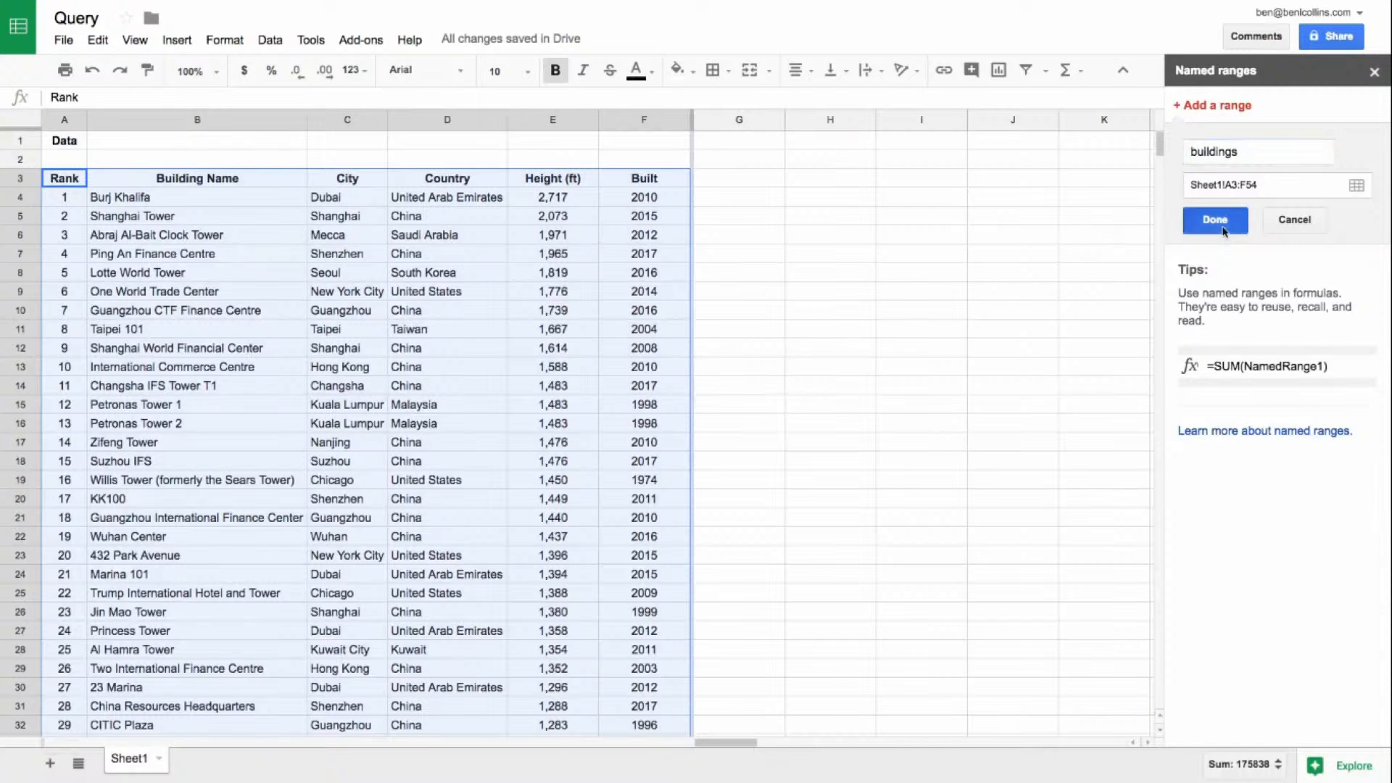
scroll(540, 376, down, 10)
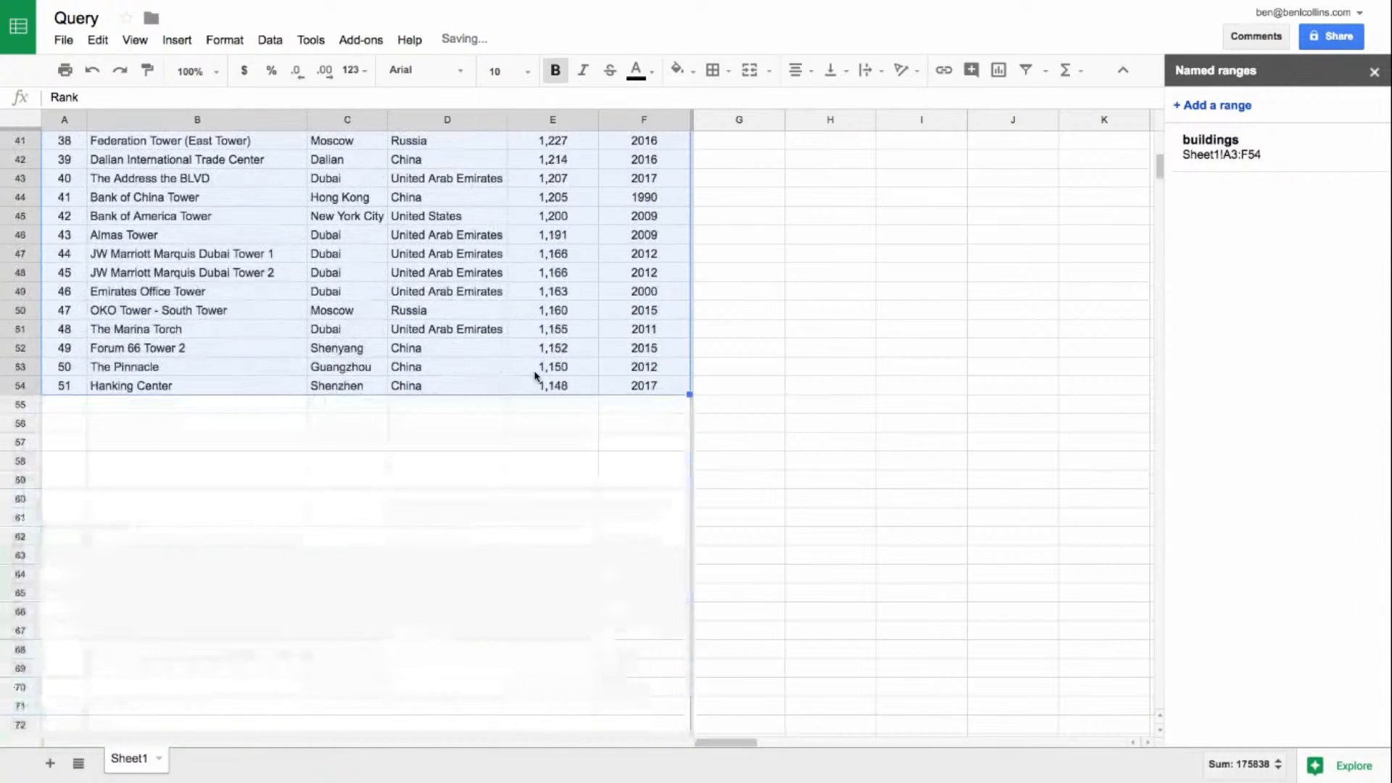
scroll(538, 376, up, 10)
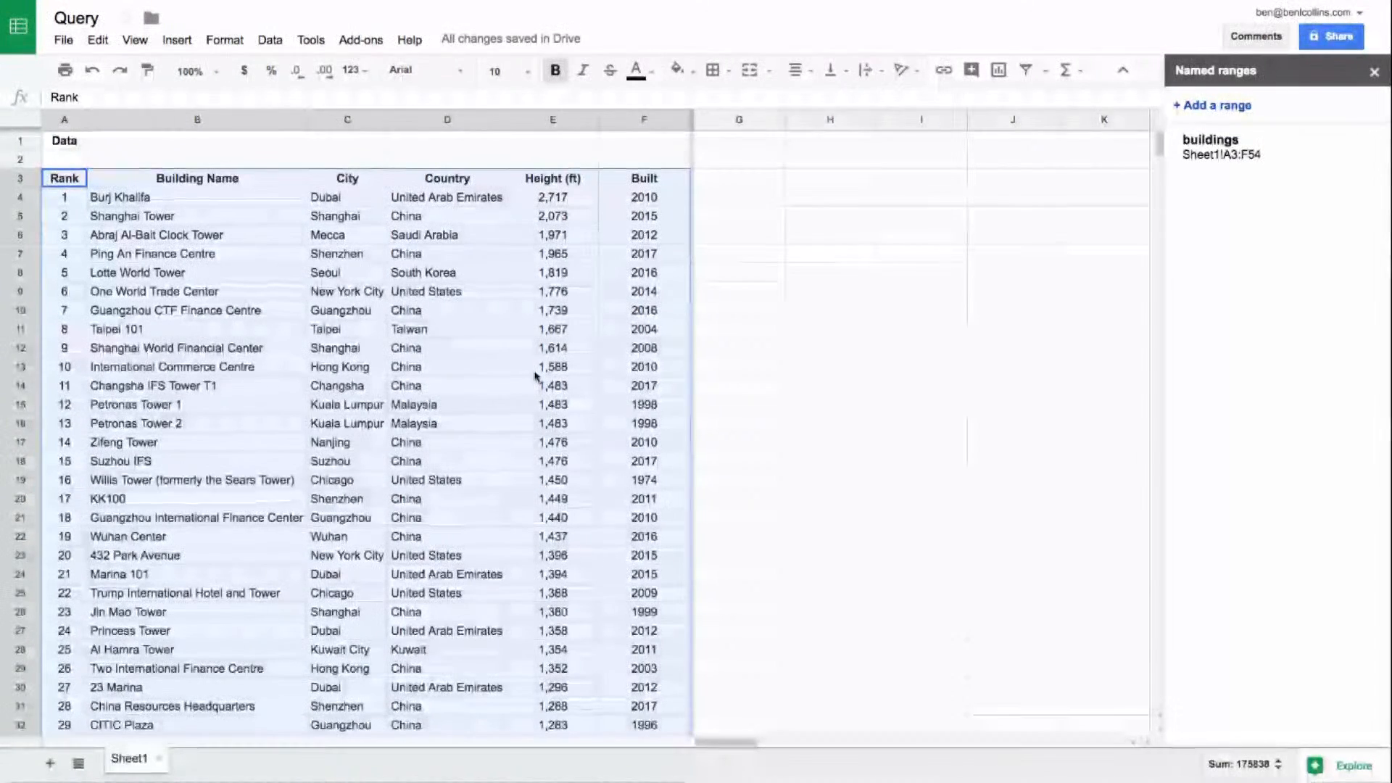
Start a QUERY formula in cell H3 with the named range buildings as its data argument
click(803, 181)
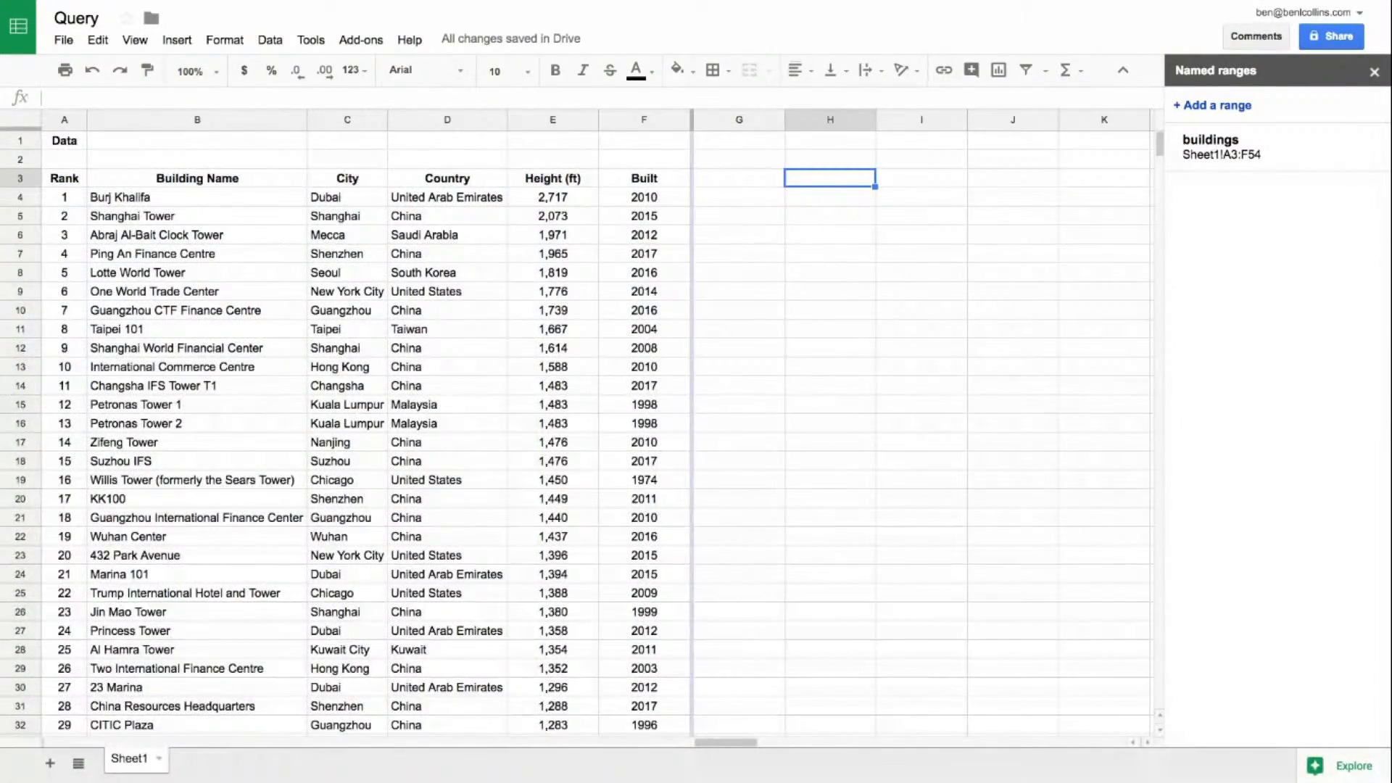
text(=query()
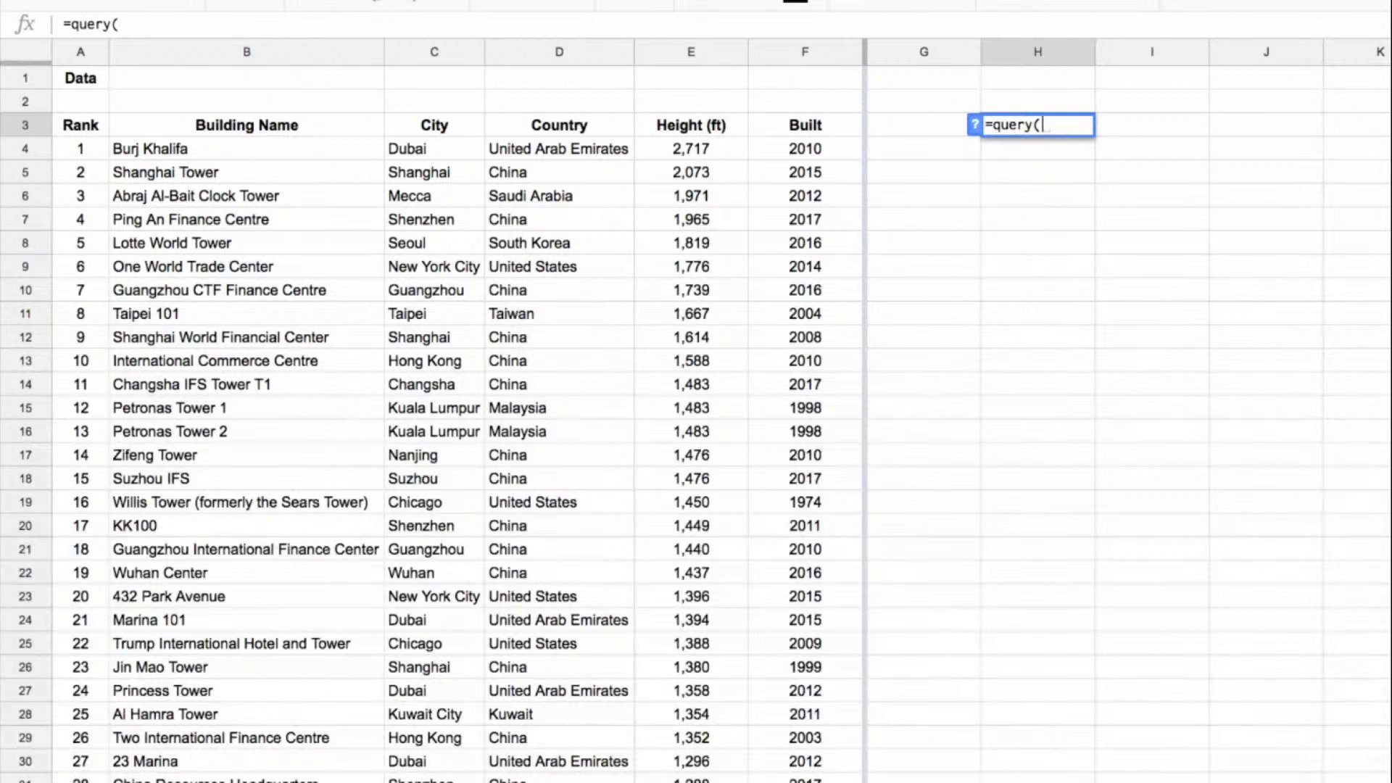
text(buildings)
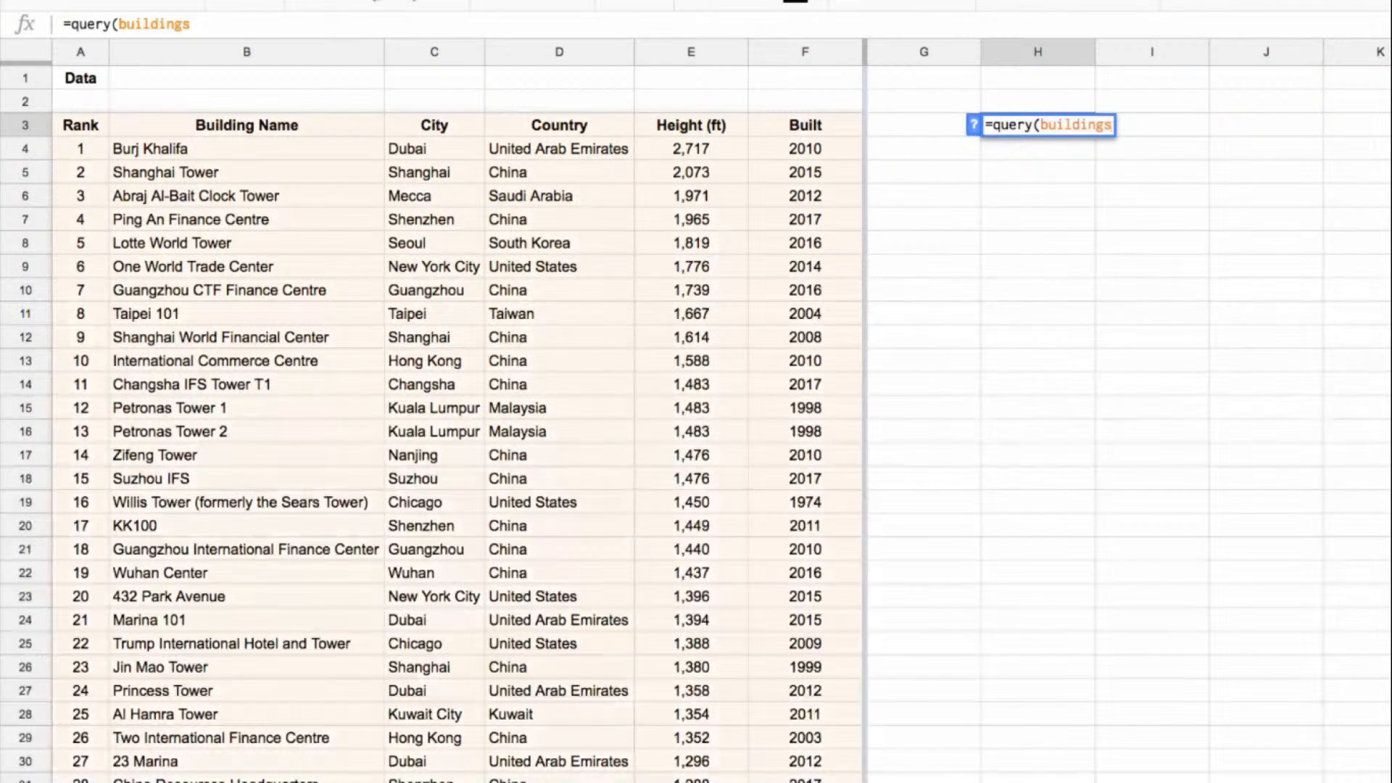
scroll(700, 276, down, 5)
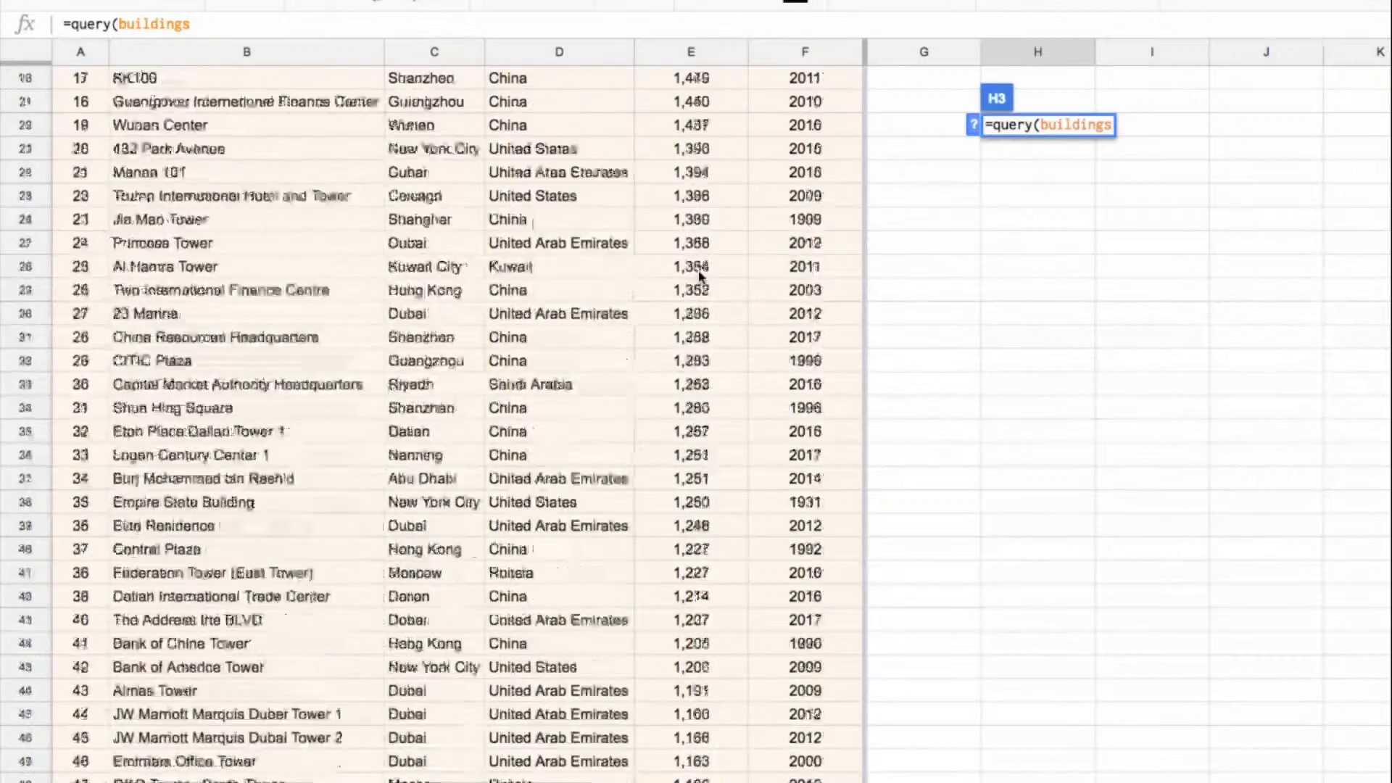
scroll(700, 276, down, 5)
scroll(700, 276, up, 10)
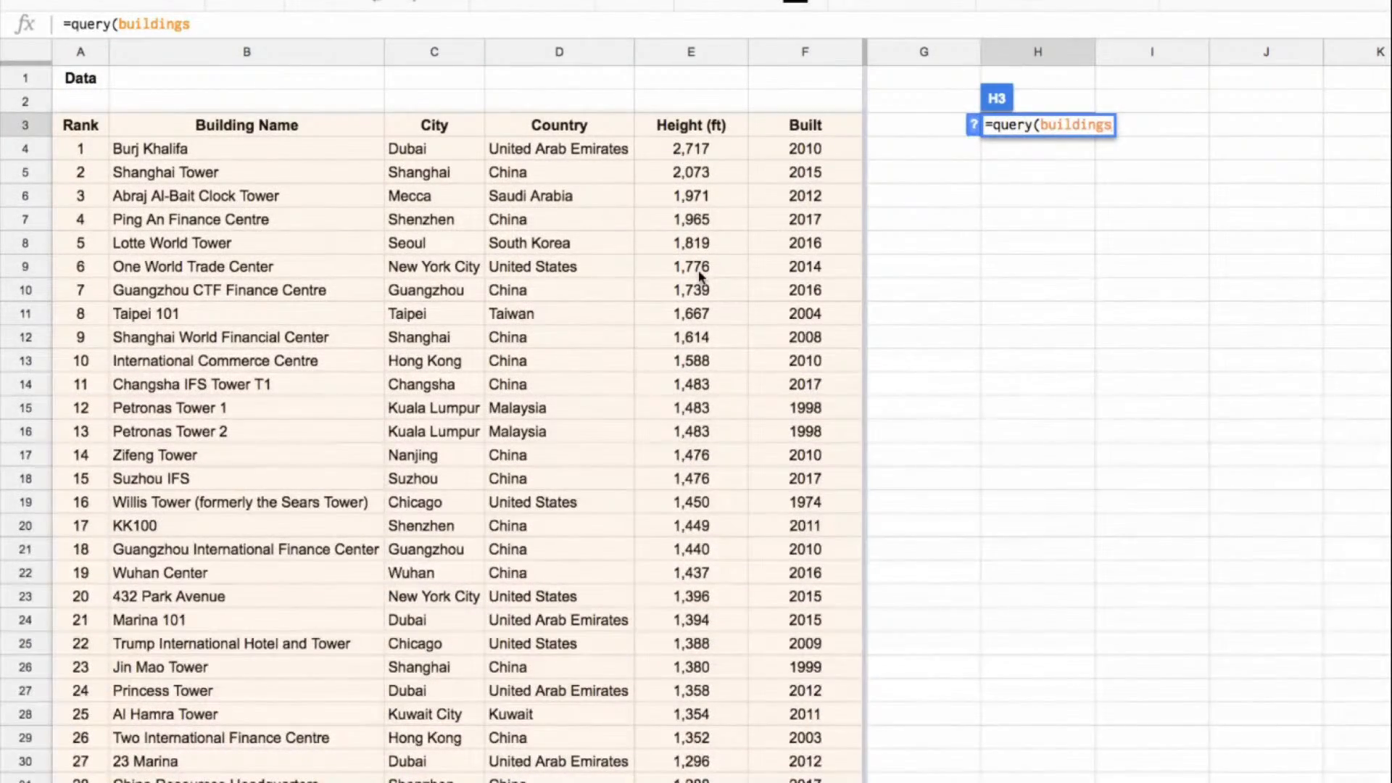
text(,)
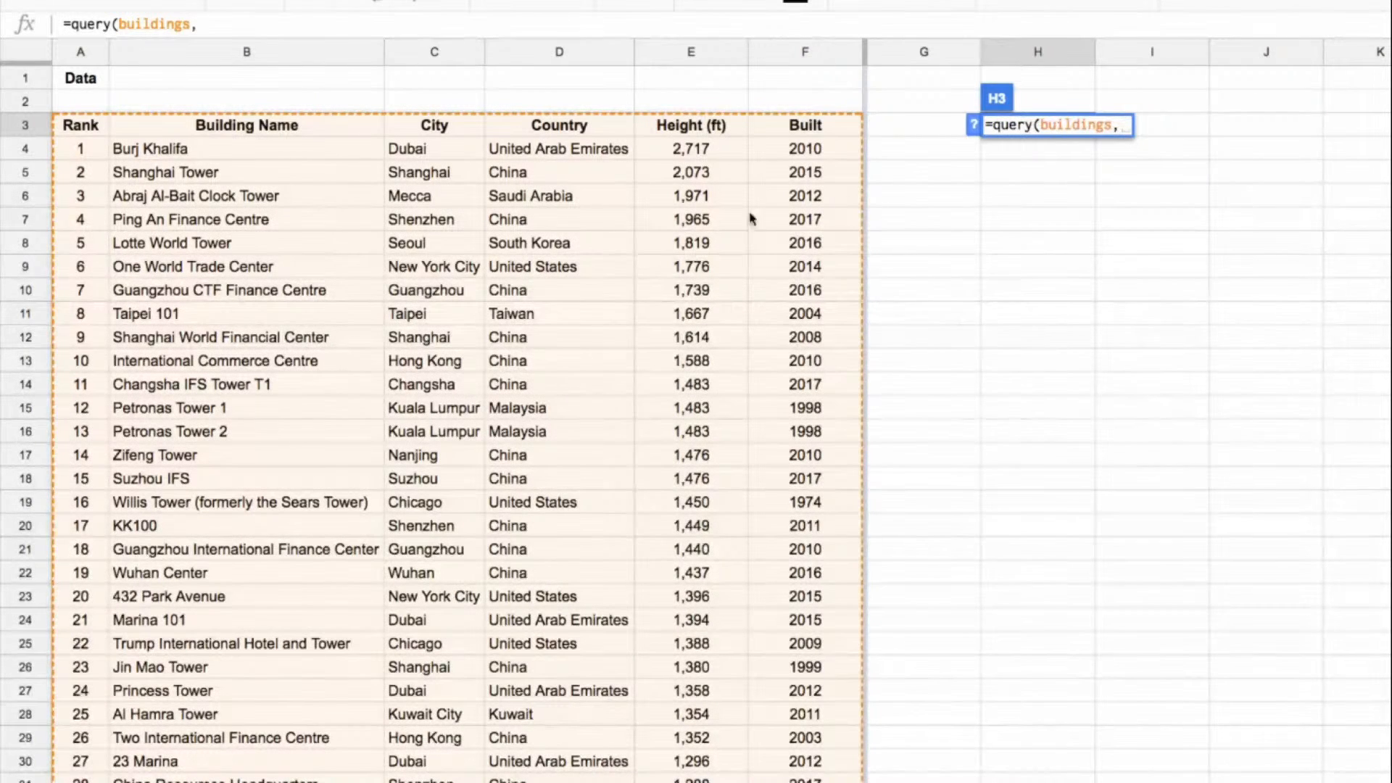
Show the QUERY function help and enter "select *" as the query argument of the formula in H3
click(972, 126)
click(1012, 127)
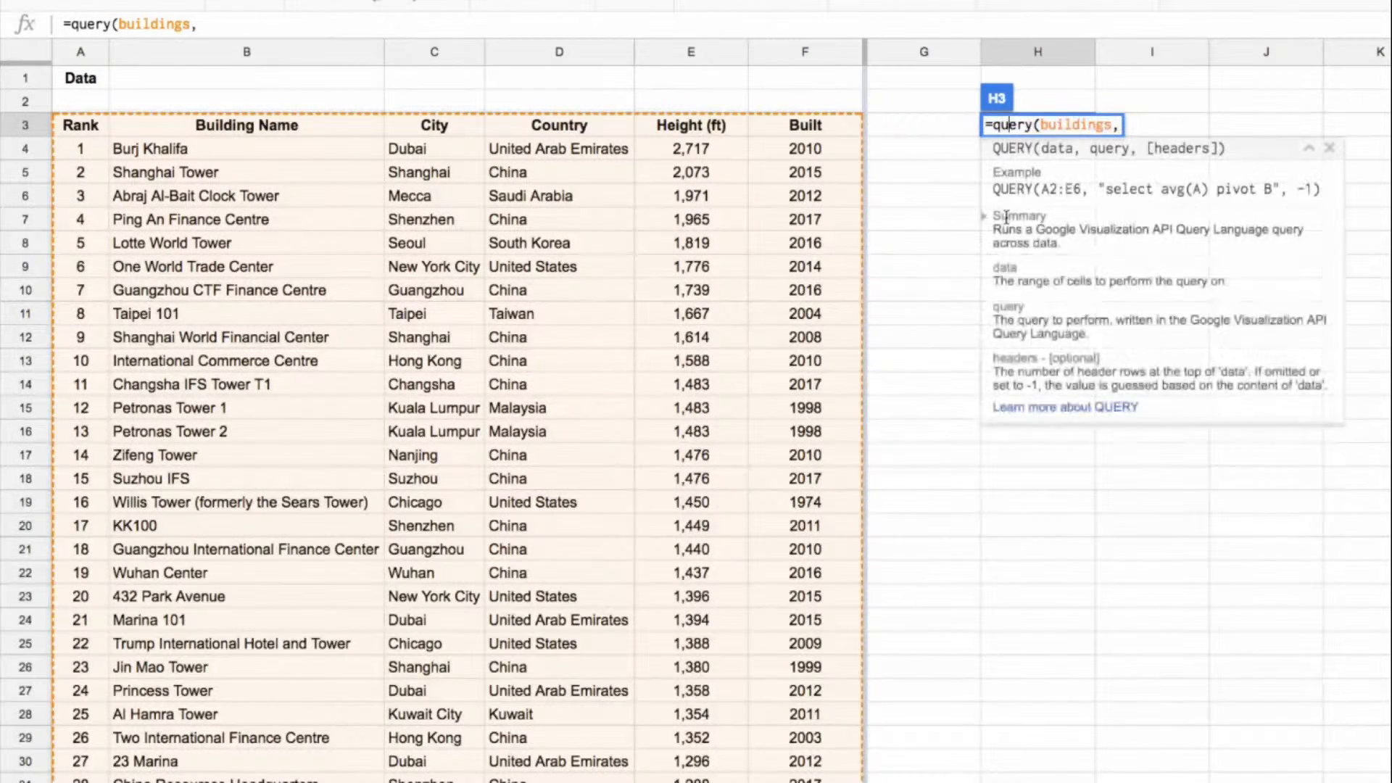
click(1114, 126)
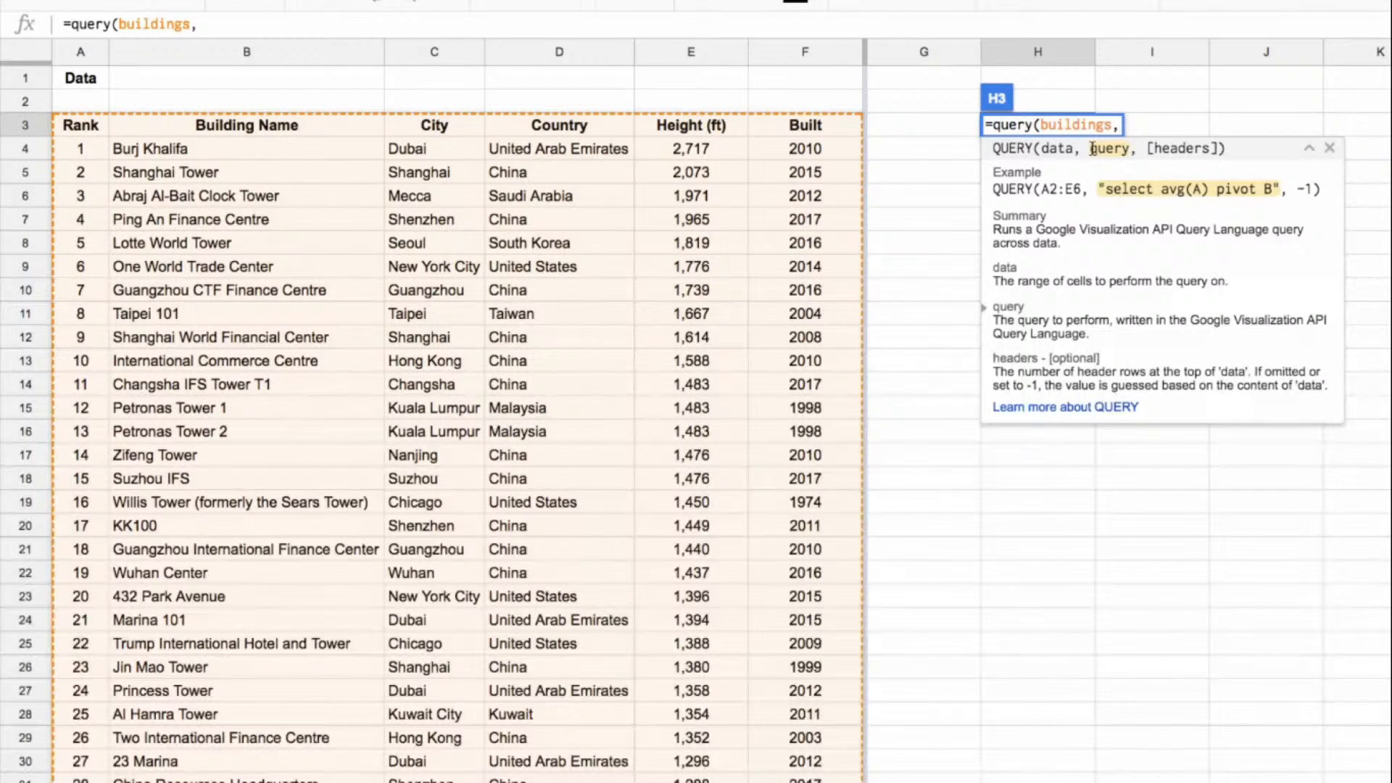
text("select)
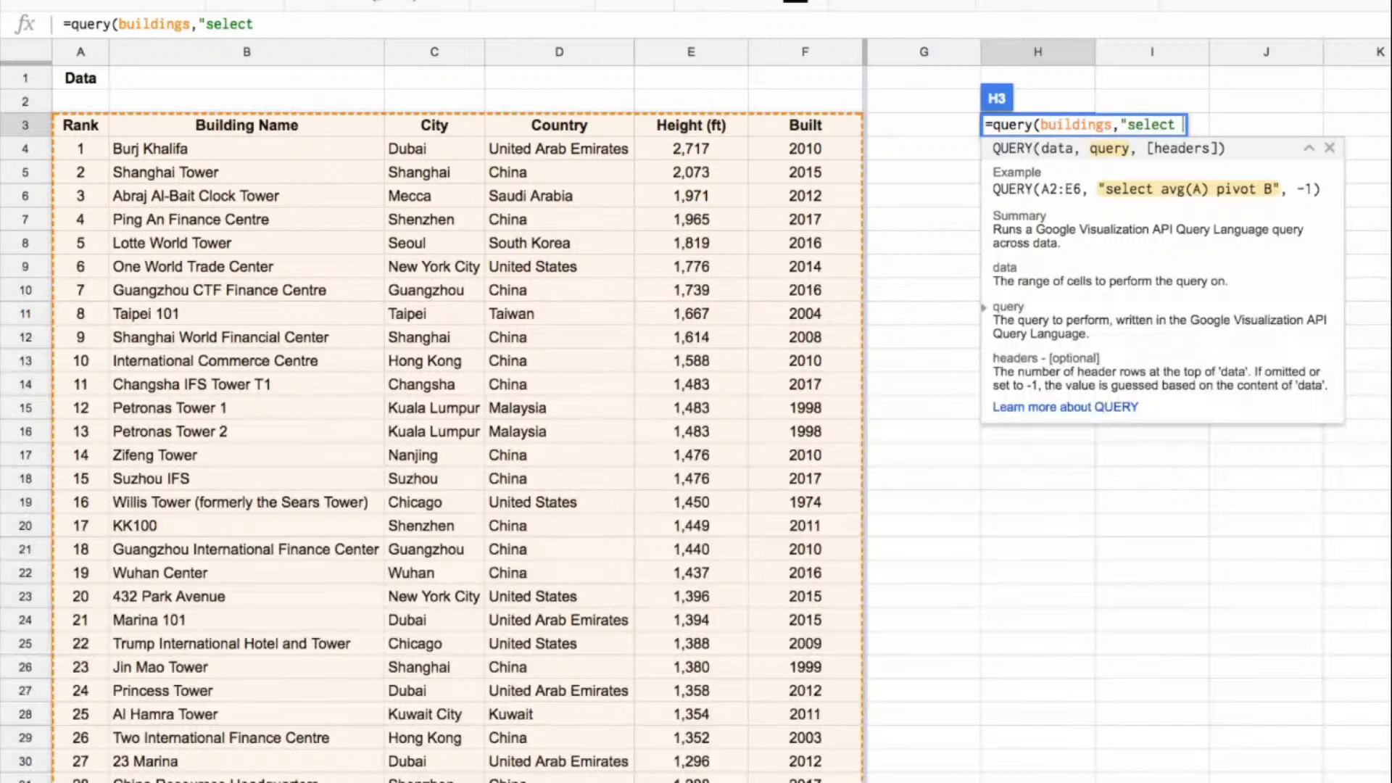
text( *)
text(")
Set the headers argument to 1 and enter the completed formula =query(buildings,"select *",1) in H3
text())
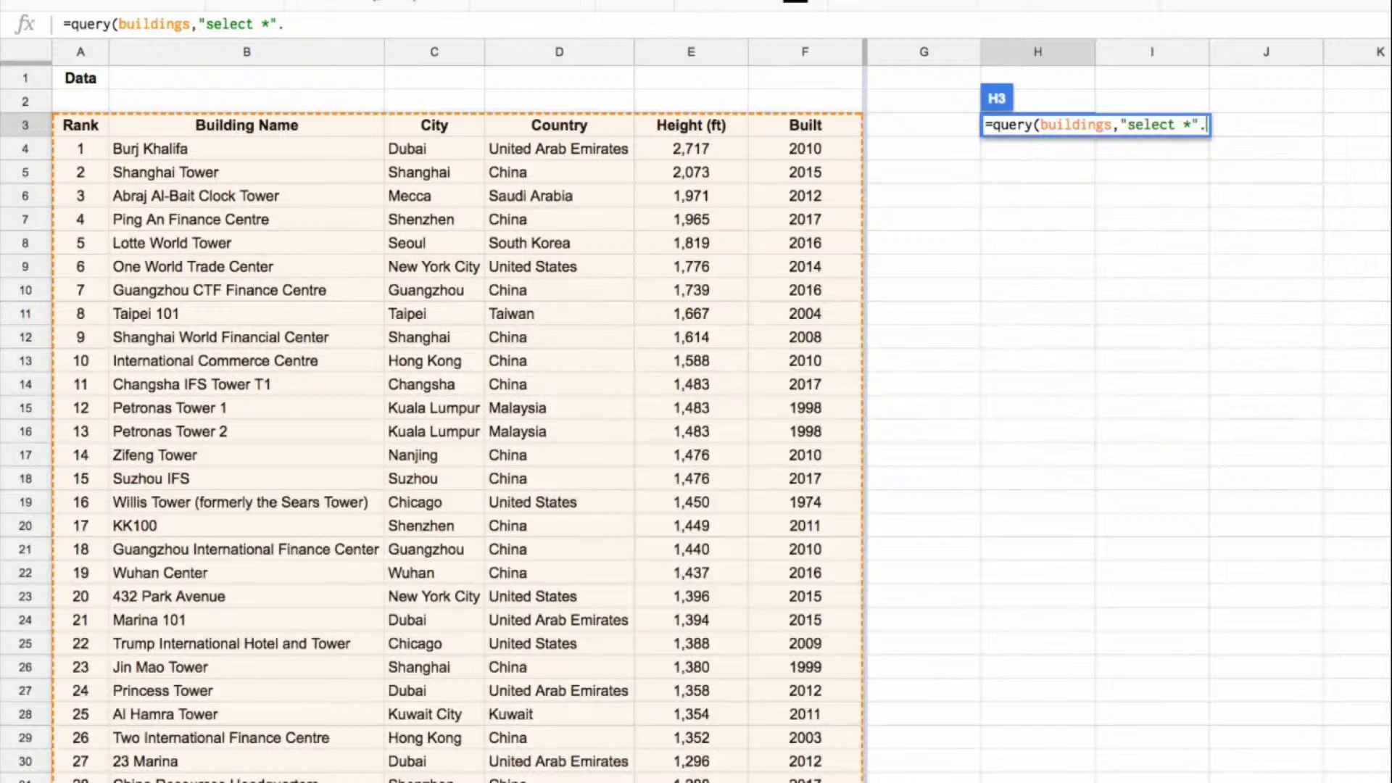
key(BackSpace)
text(,)
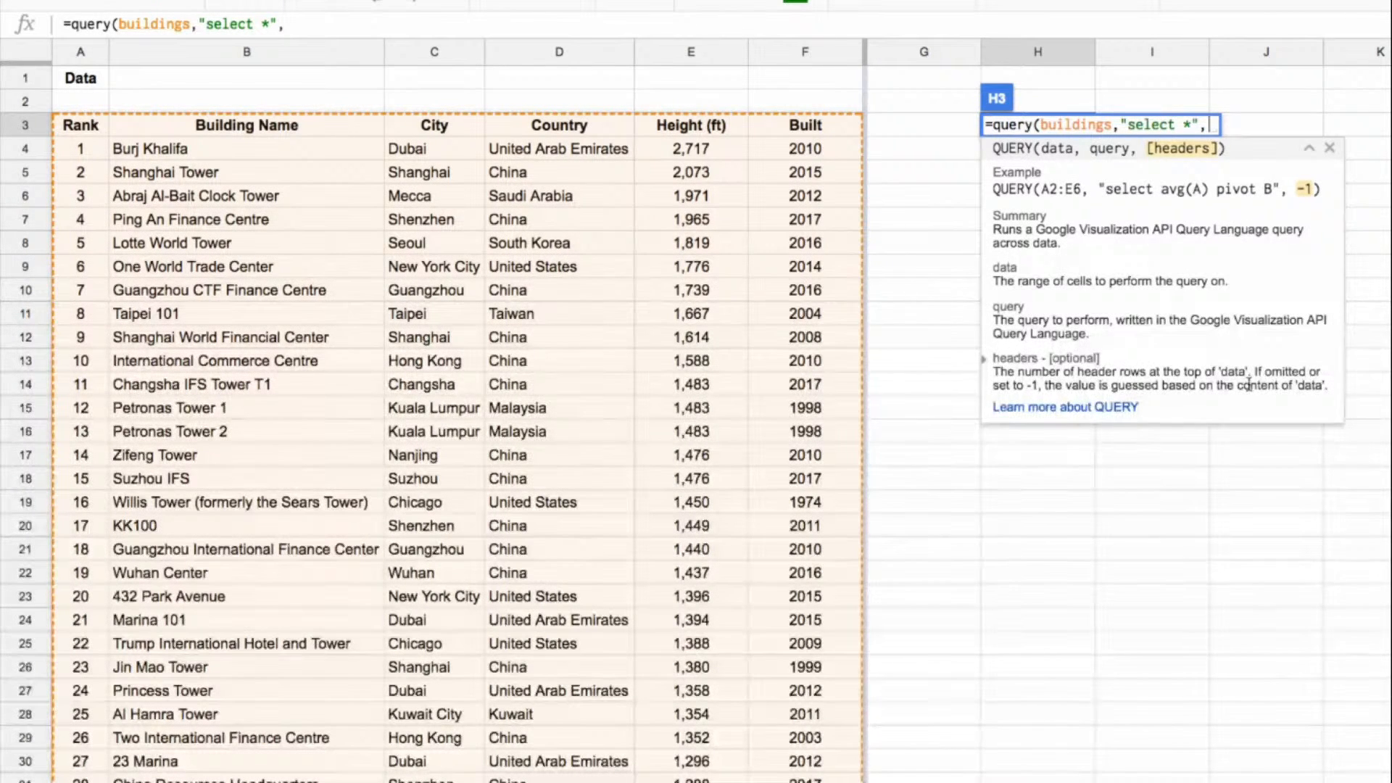
text(1))
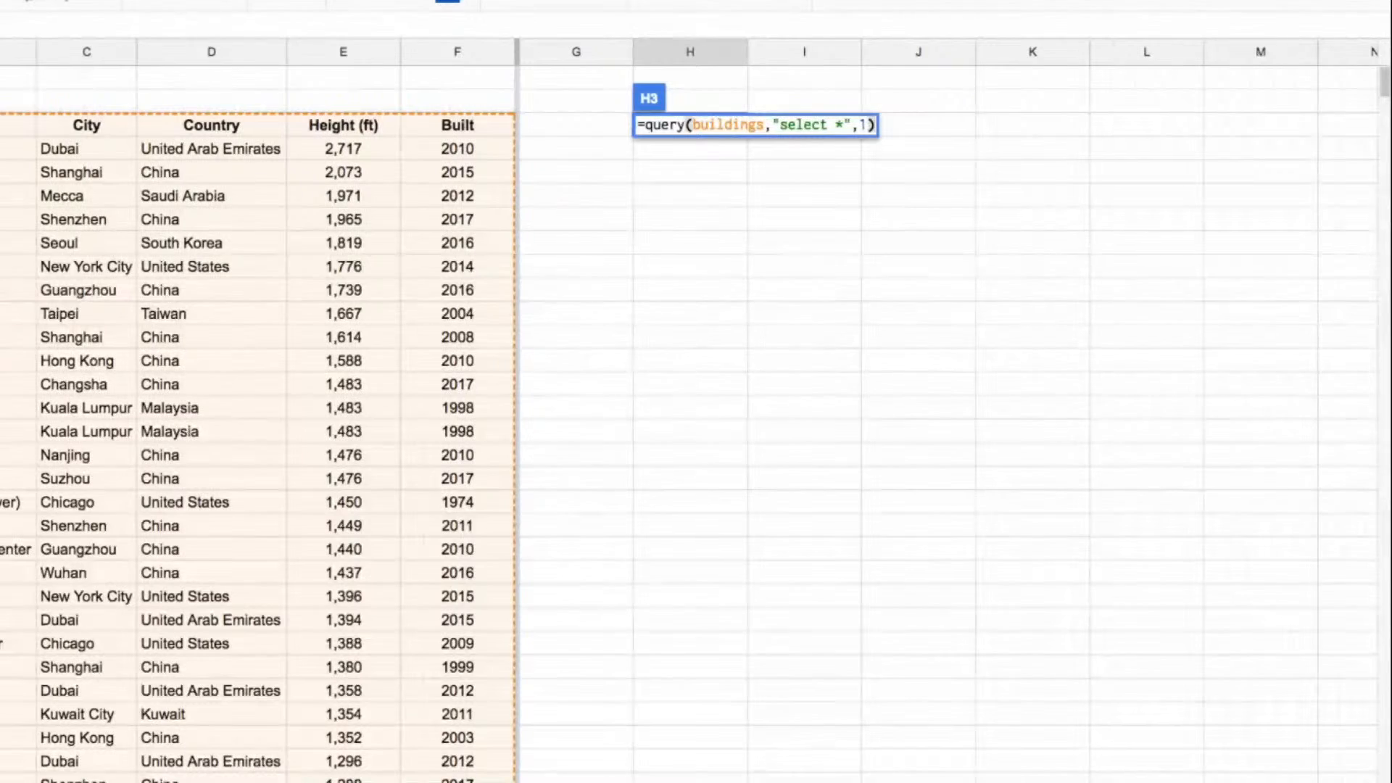
key(Return)
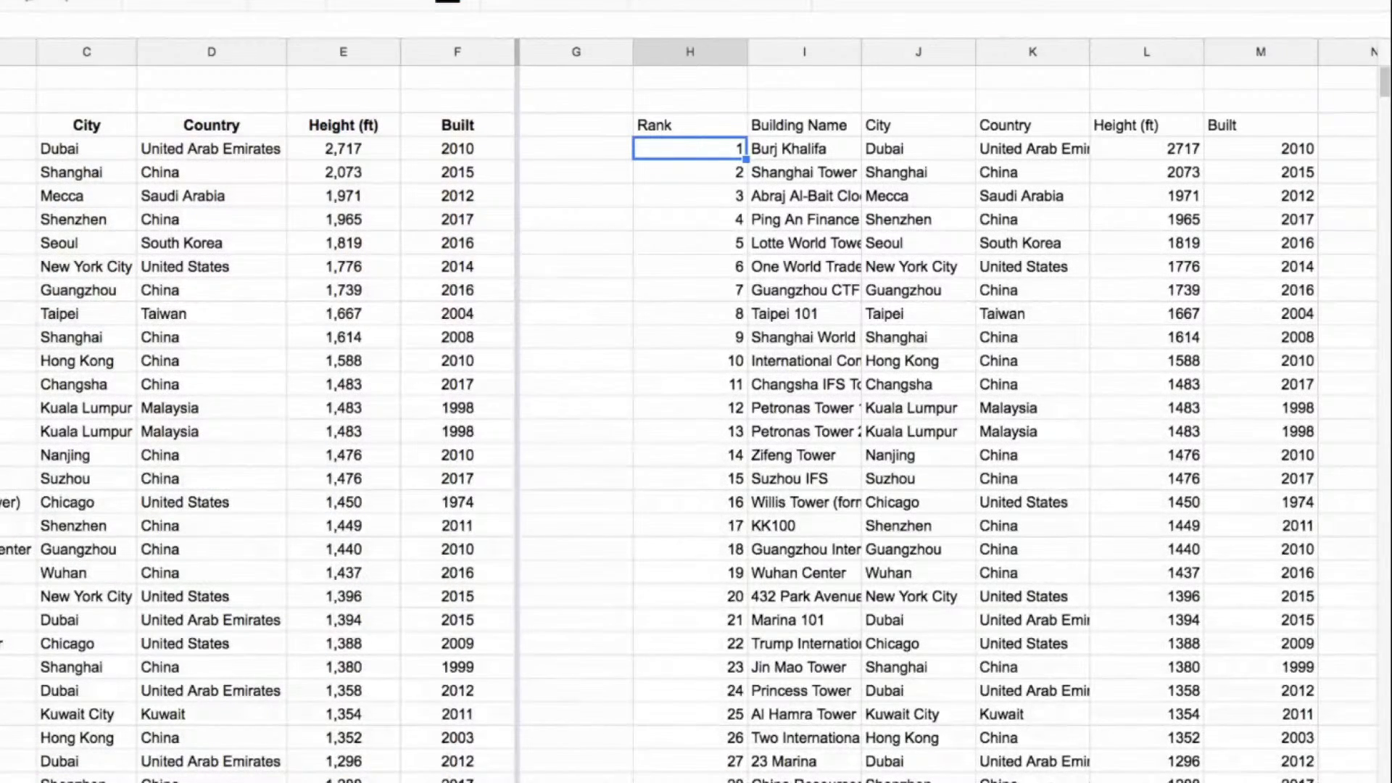
Change the query in H3 to "select B,E" so that it returns only the building name and height columns
click(689, 126)
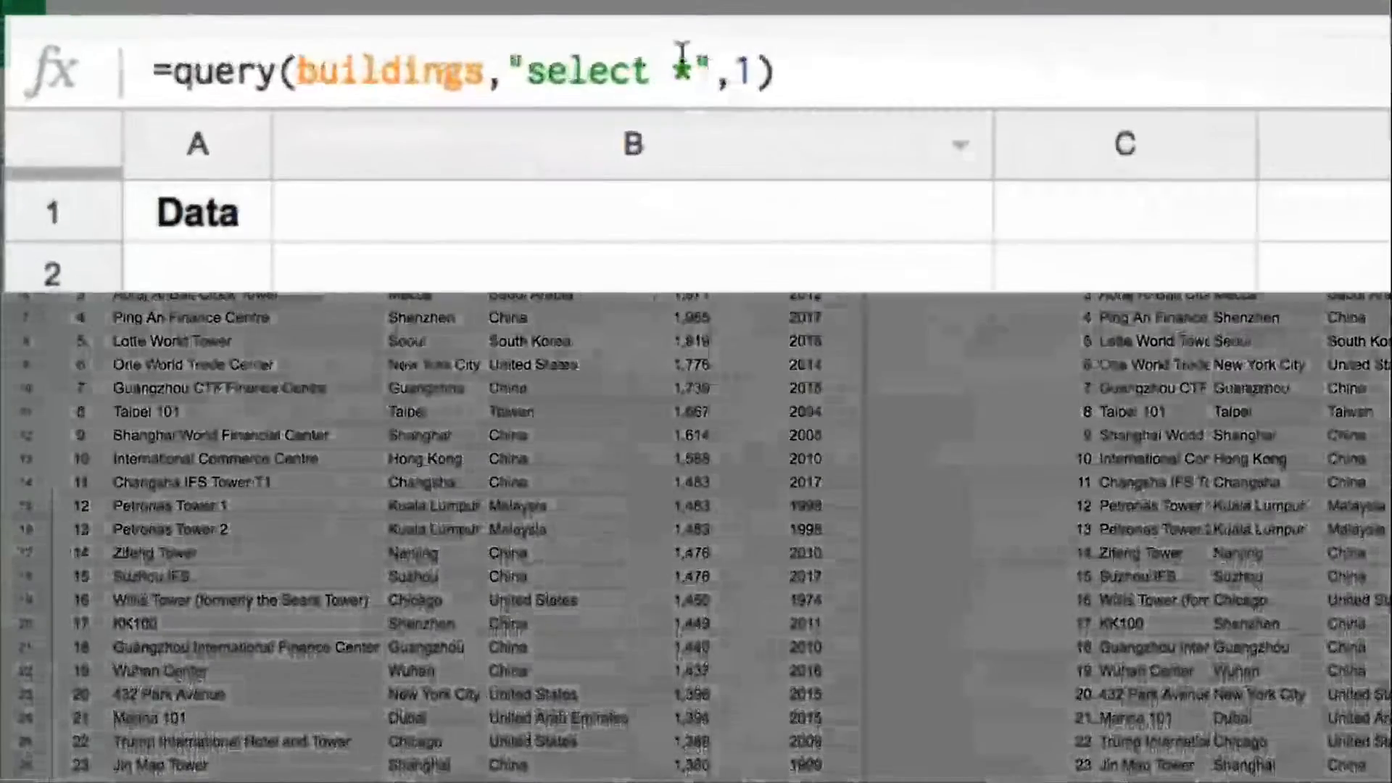
double_click(500, 93)
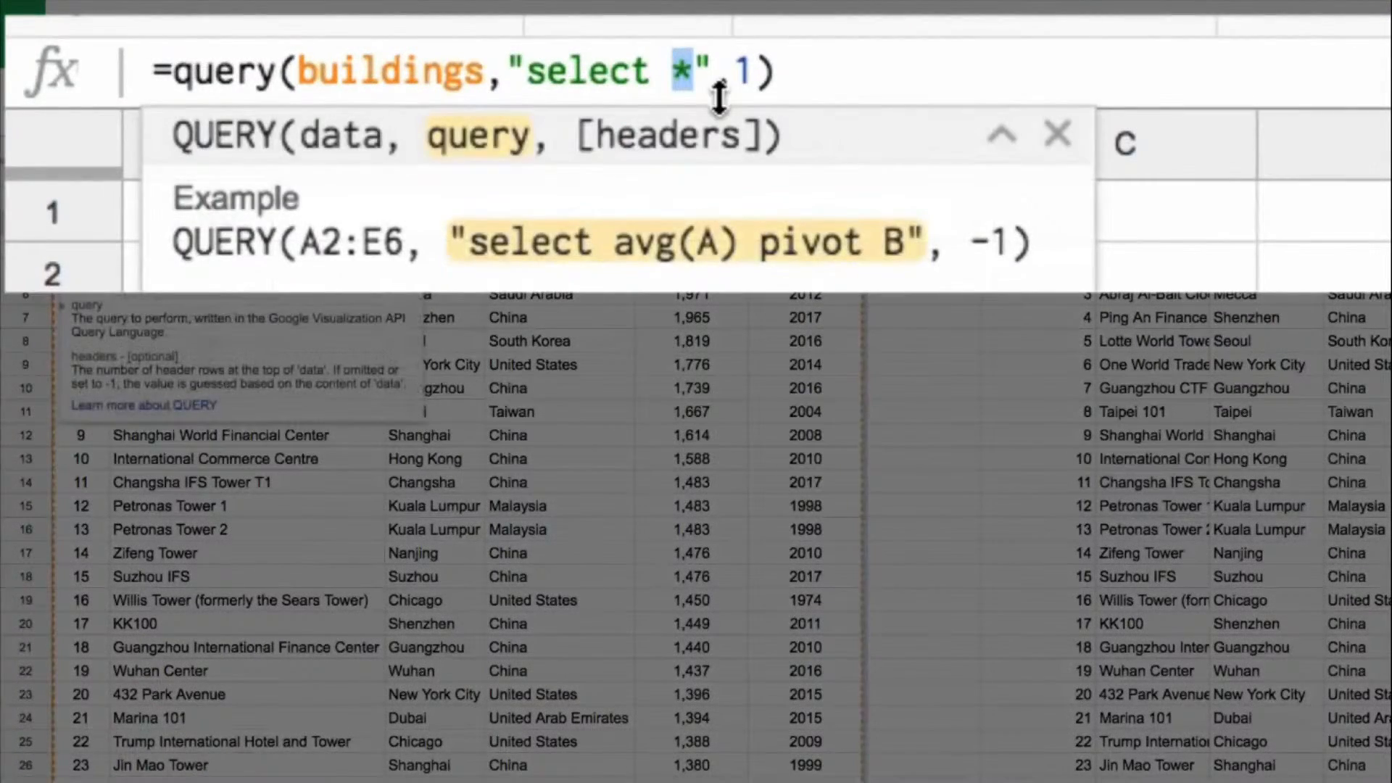
text(B)
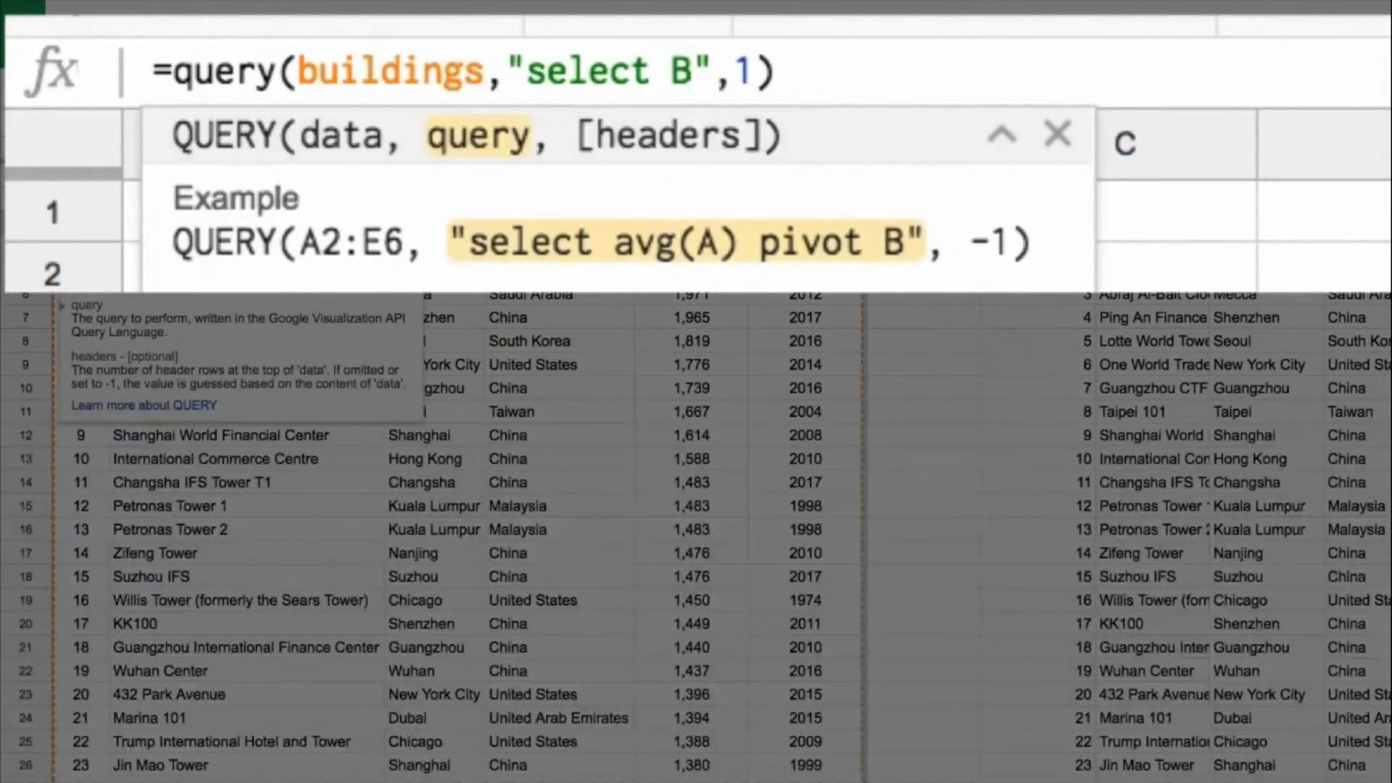
text(,)
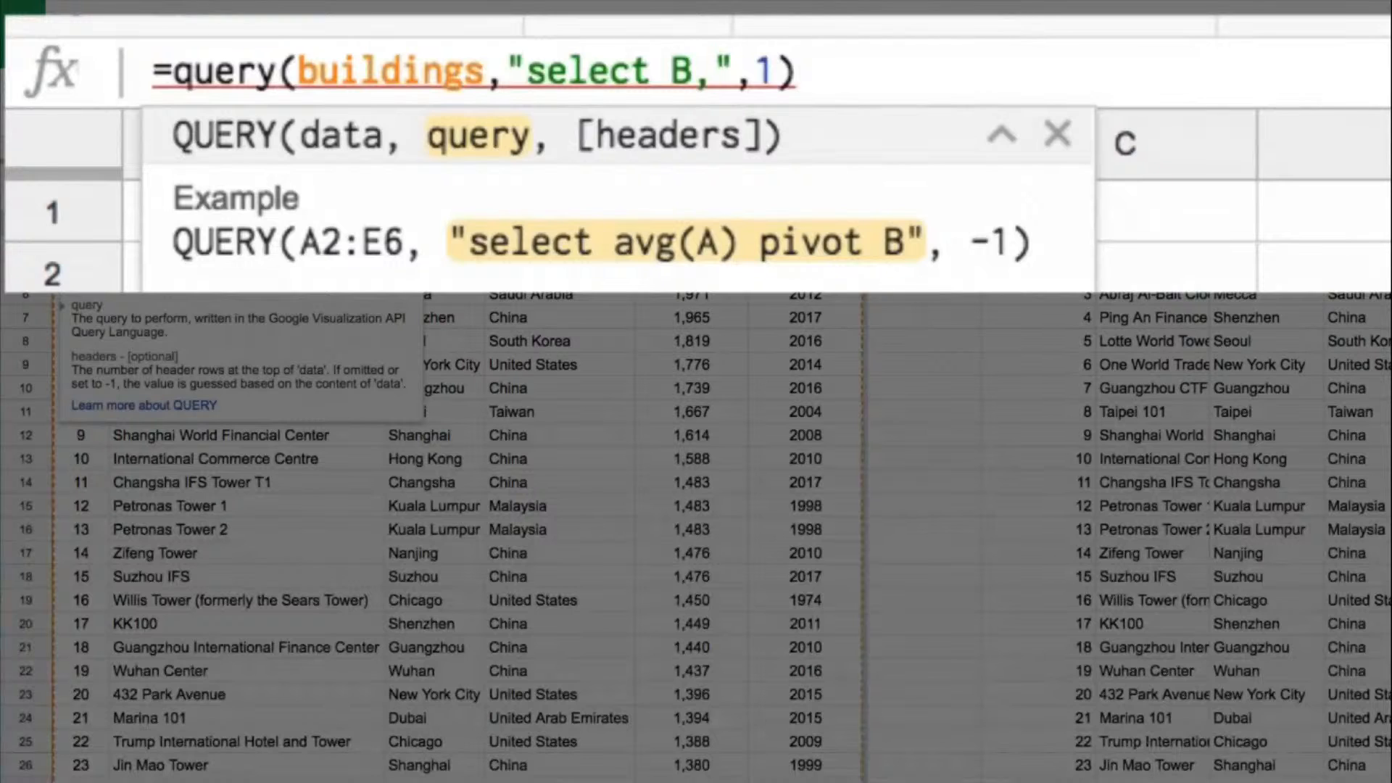
text(E)
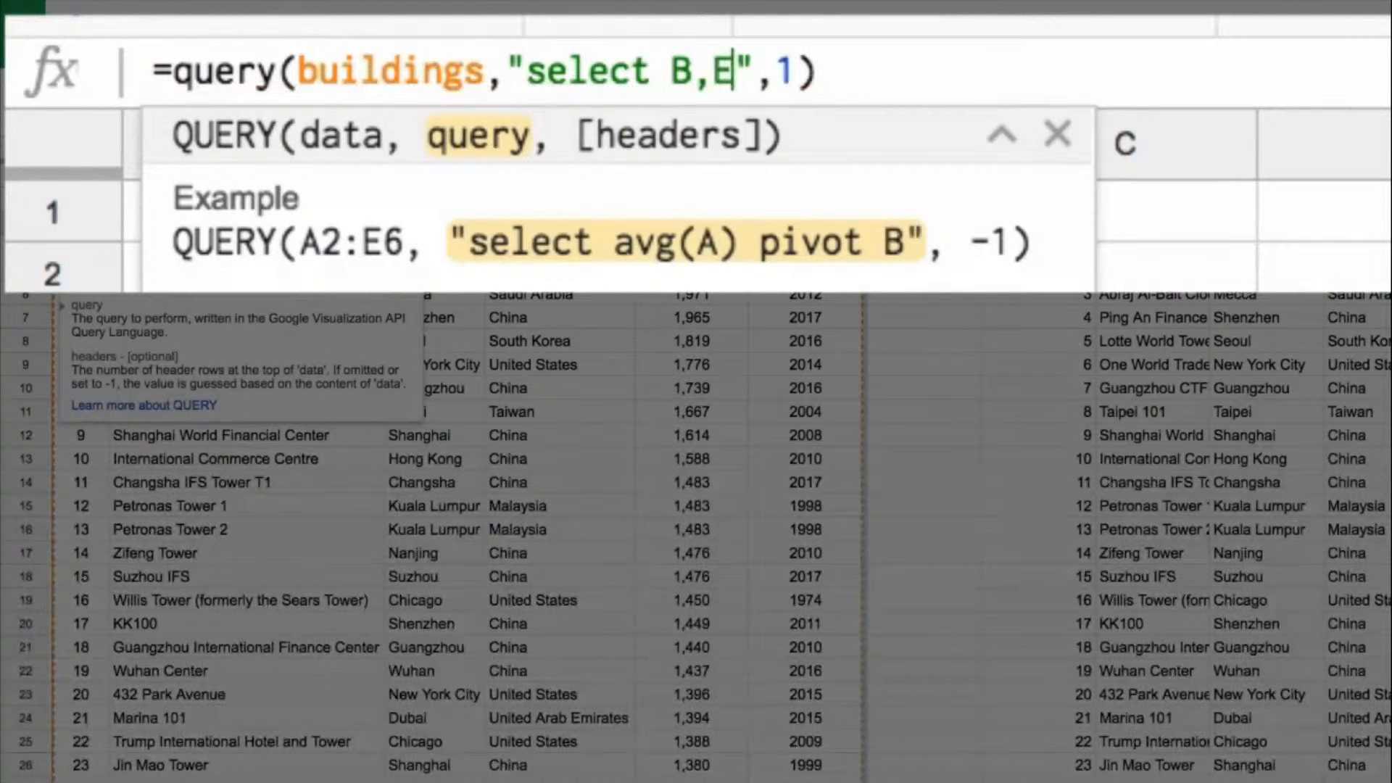
key(ctrl+a)
click(1055, 122)
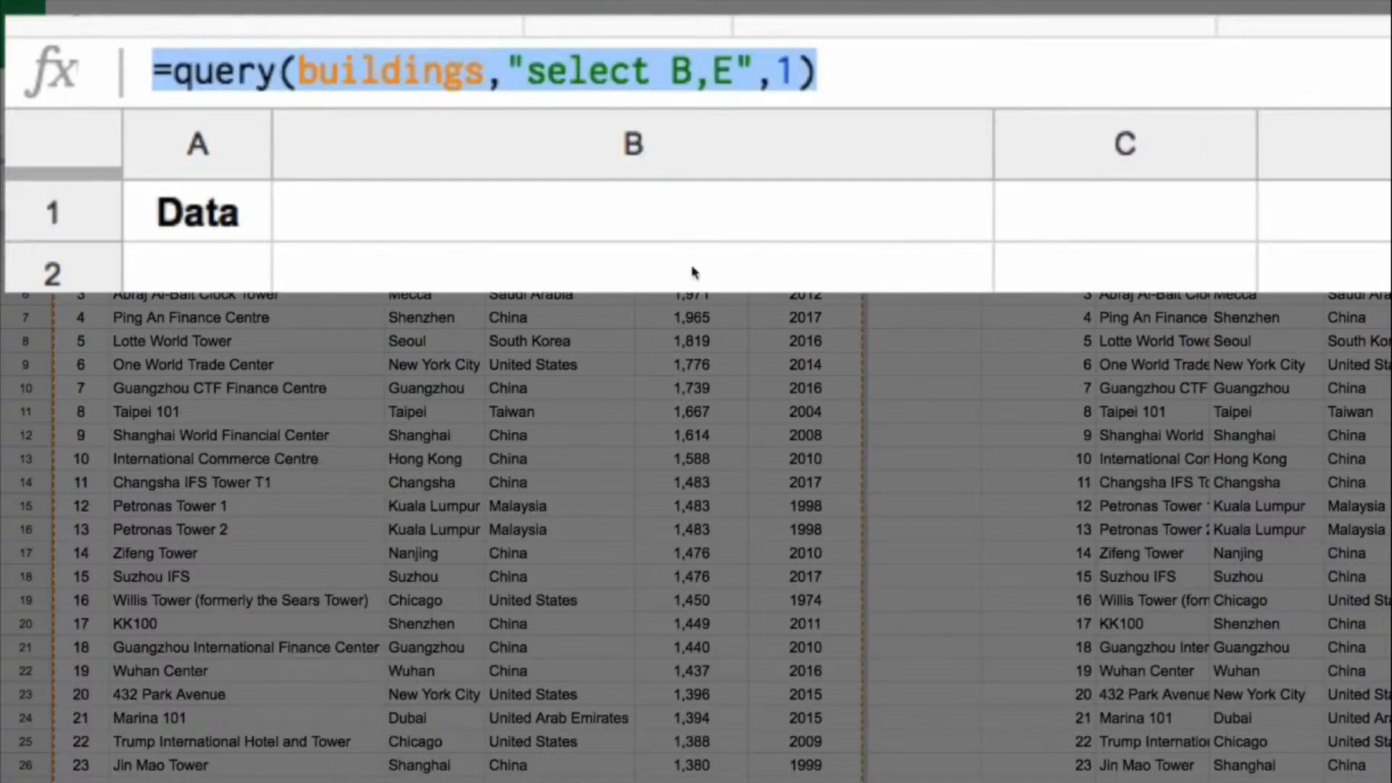
click(1048, 87)
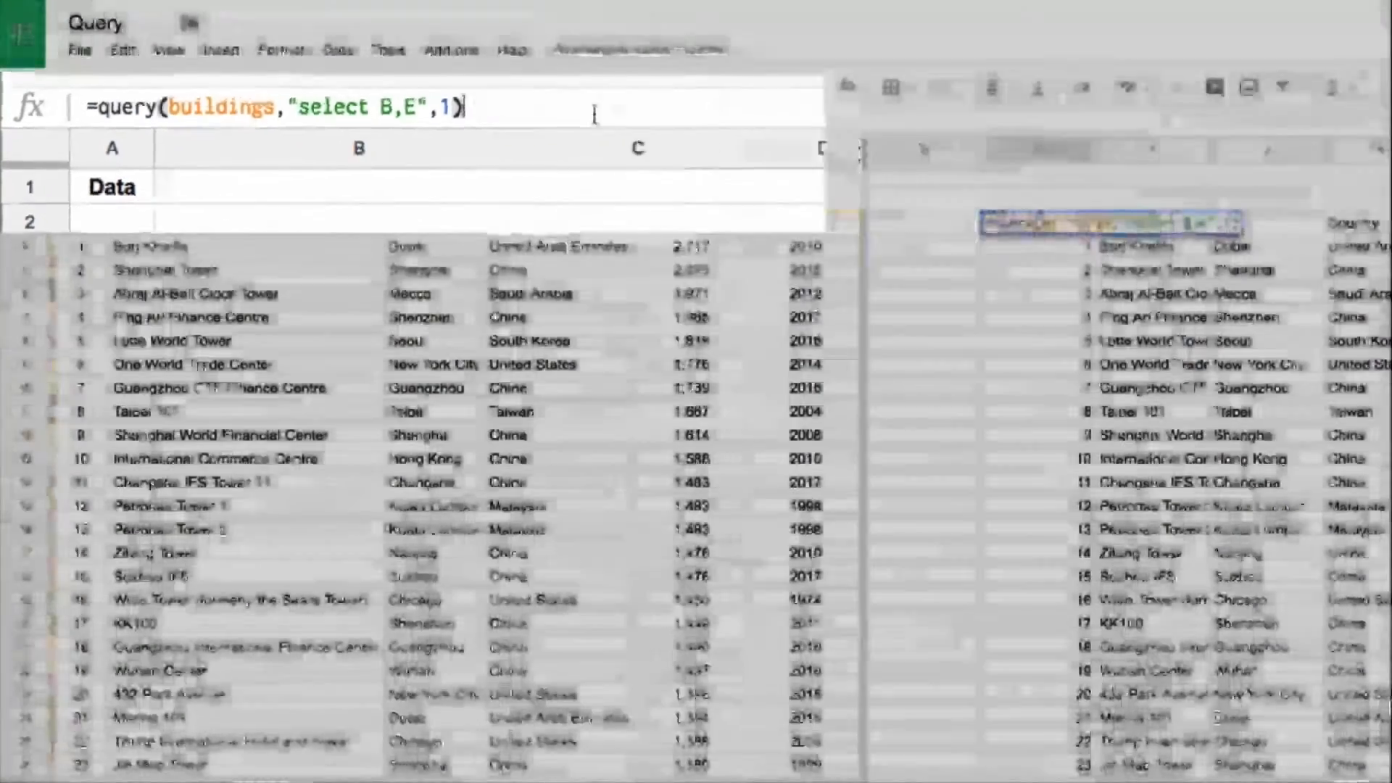
key(Return)
key(Up)
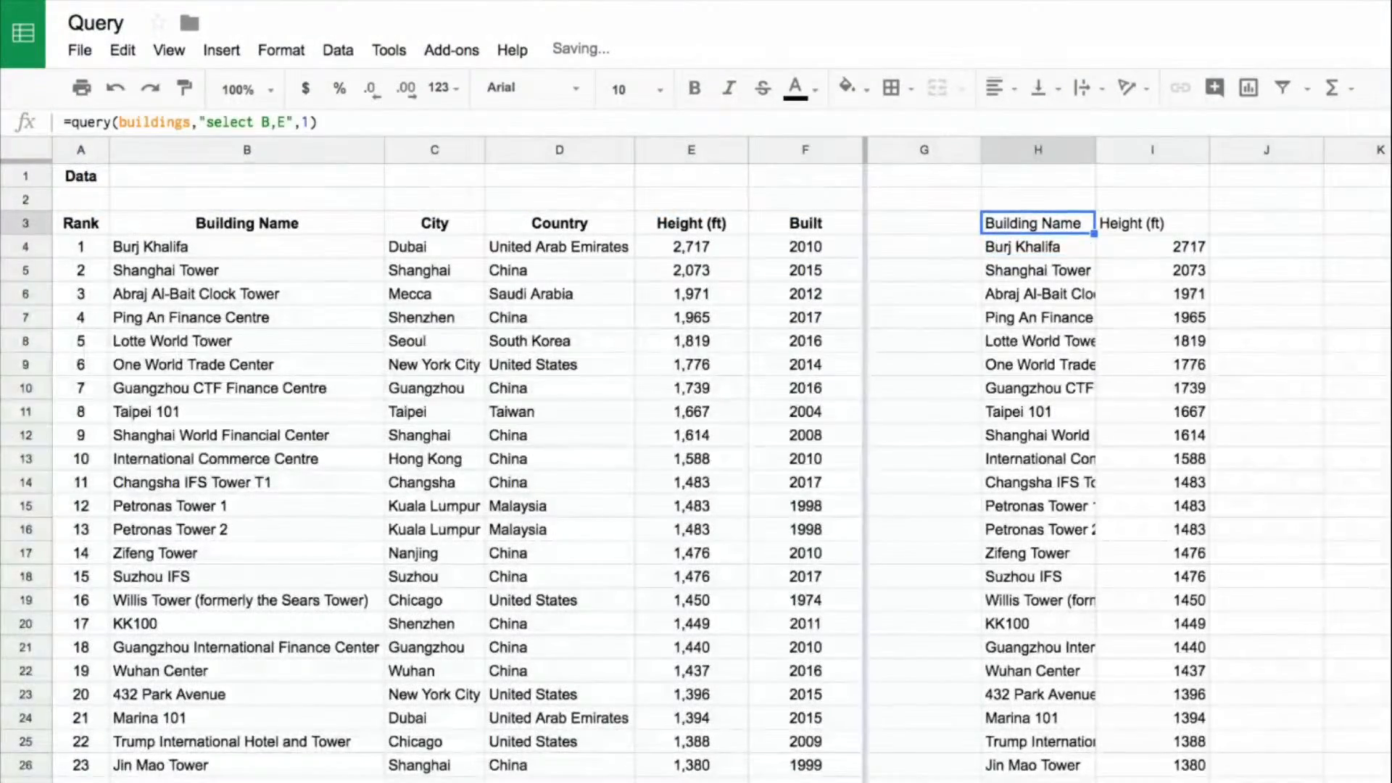
key(Right)
key(Left)
key(Down)
key(Right)
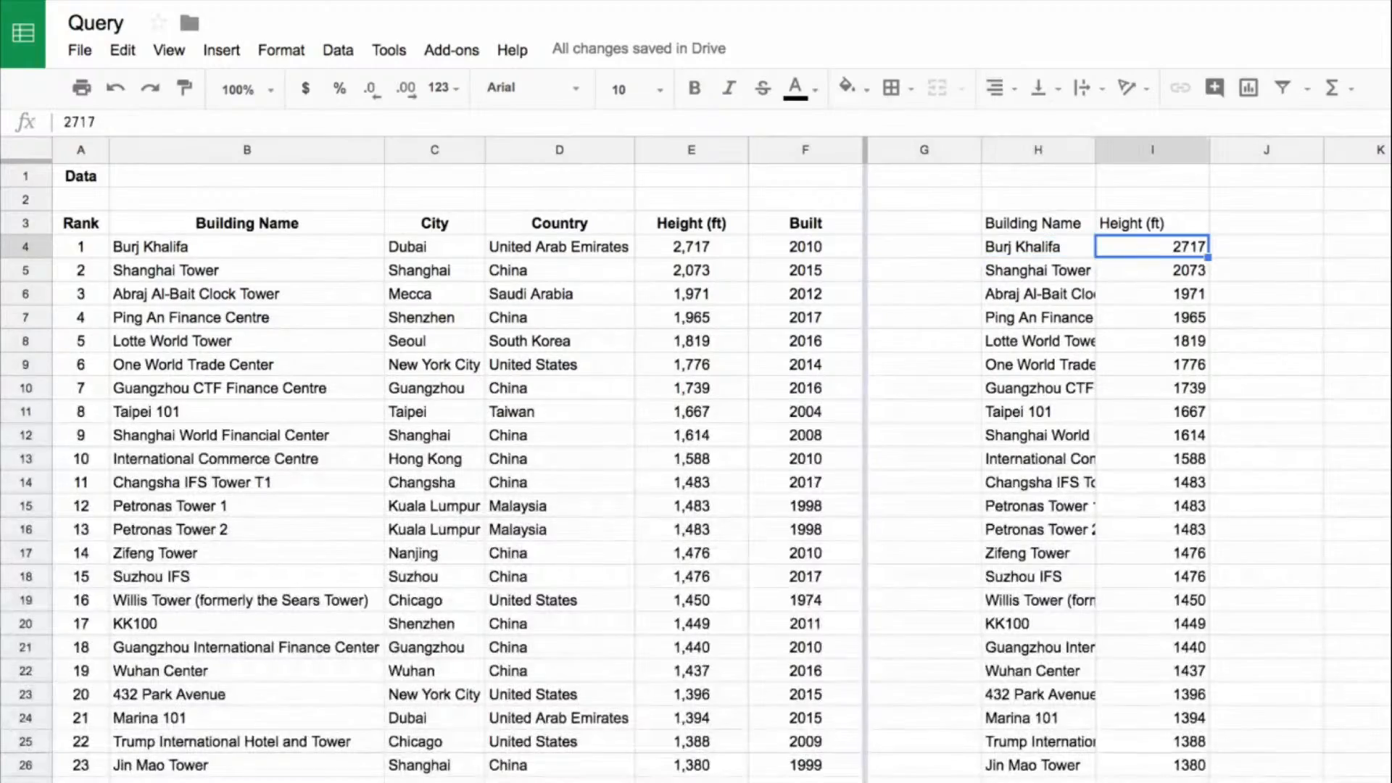
key(Left)
key(Up)
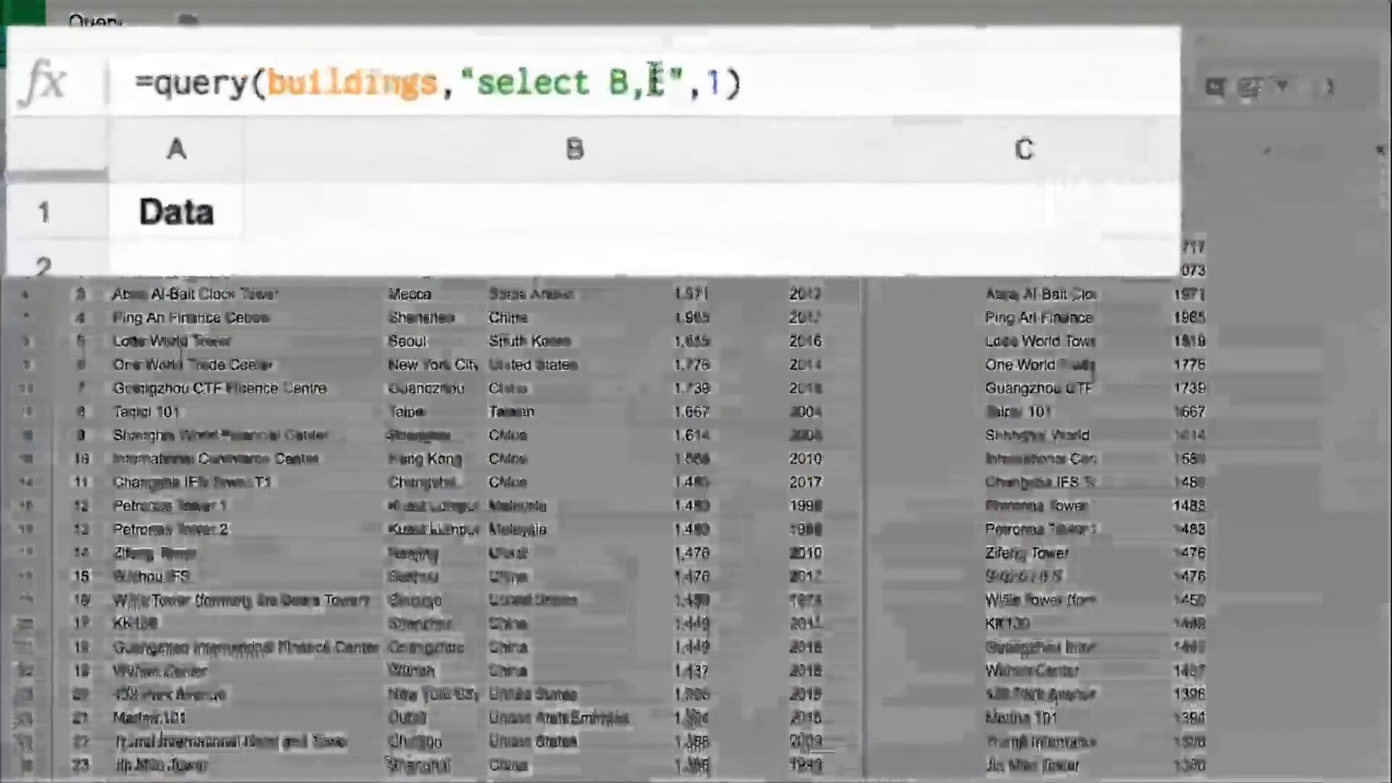
Add column F to the query in H3, with spaces after the commas, so it reads "select B, E, F"
click(284, 123)
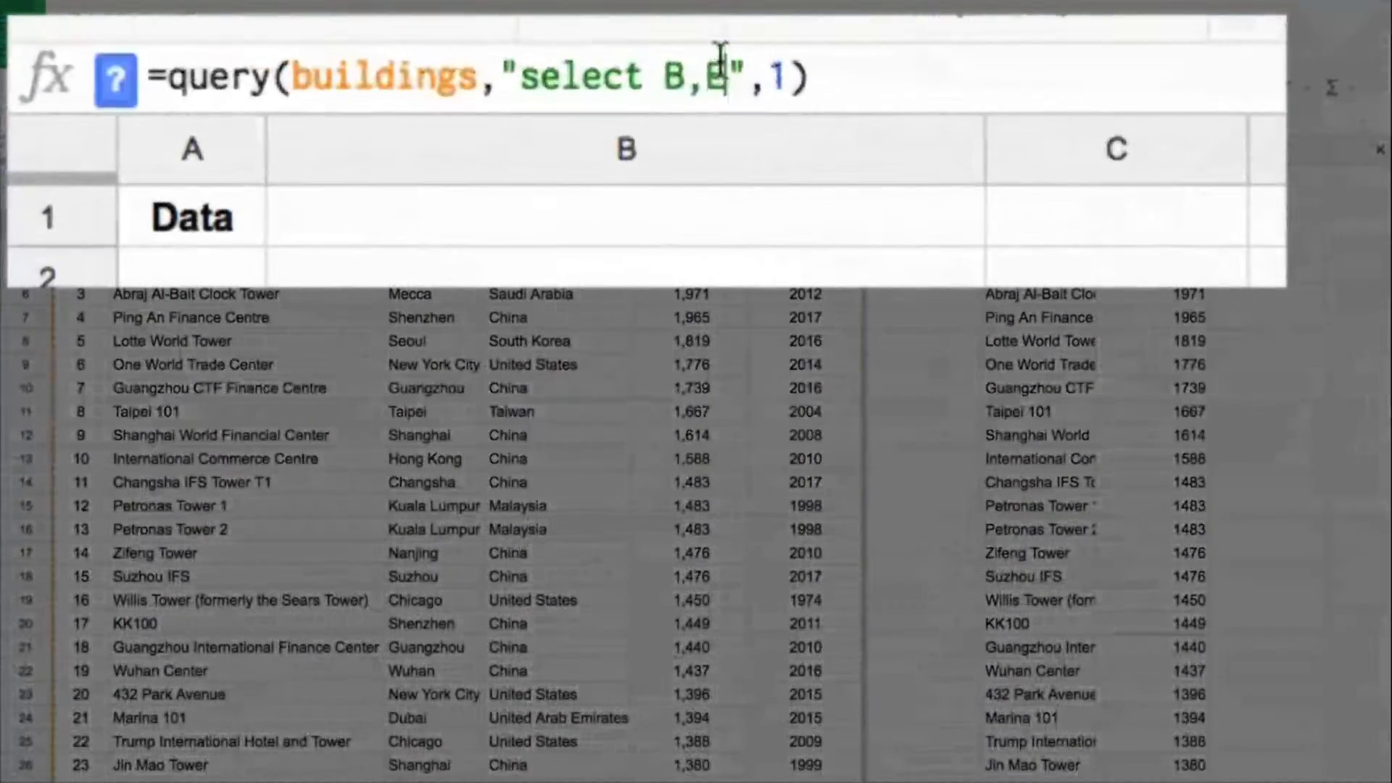
text(, )
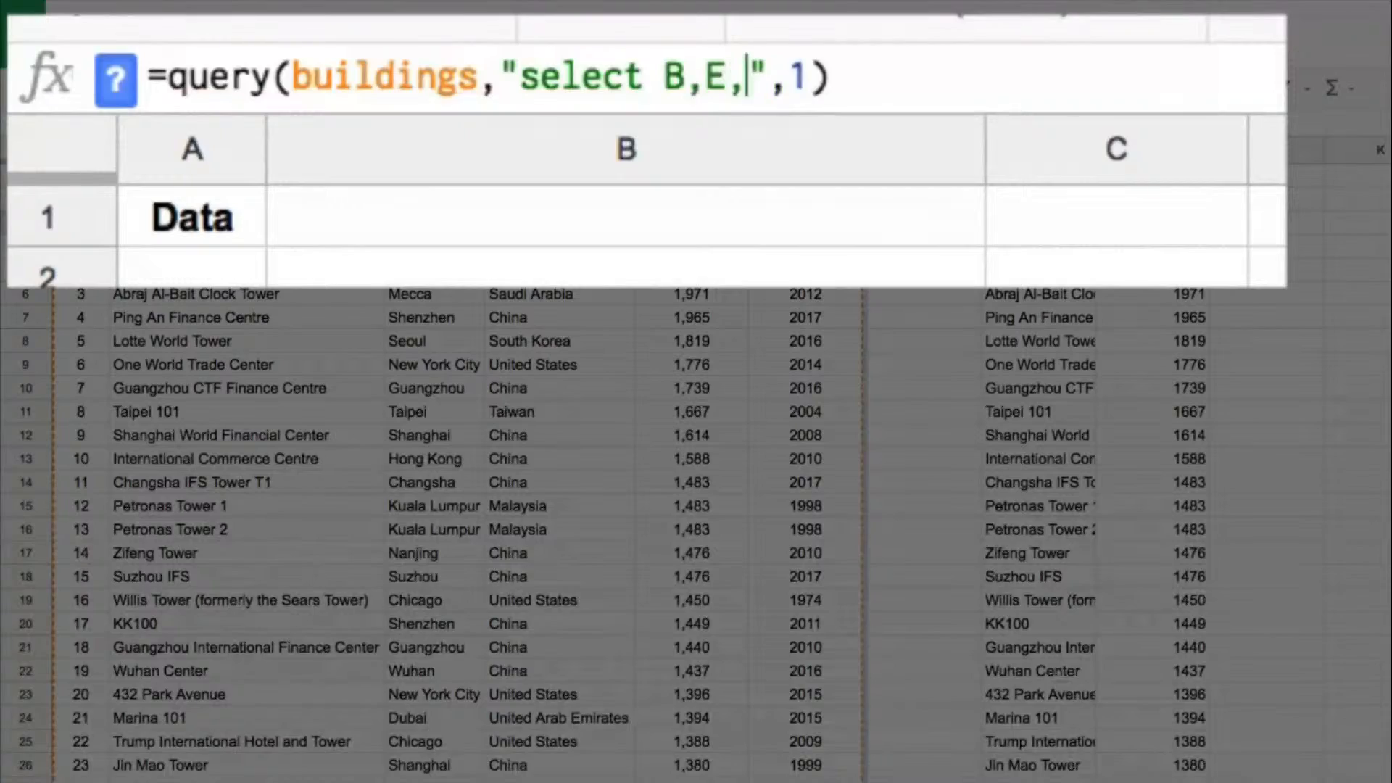
text(F)
key(Left)
key(Left)
key(Left)
key(Left)
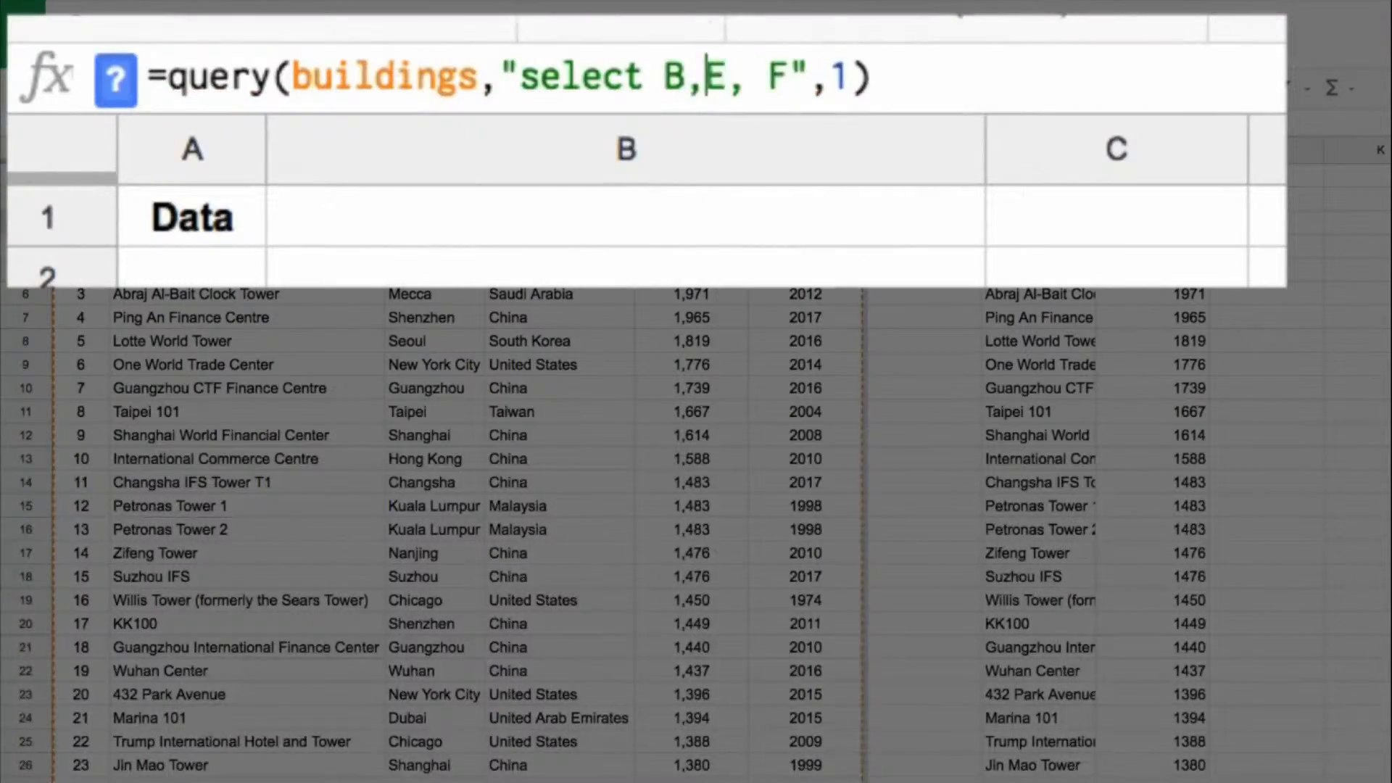
key(Return)
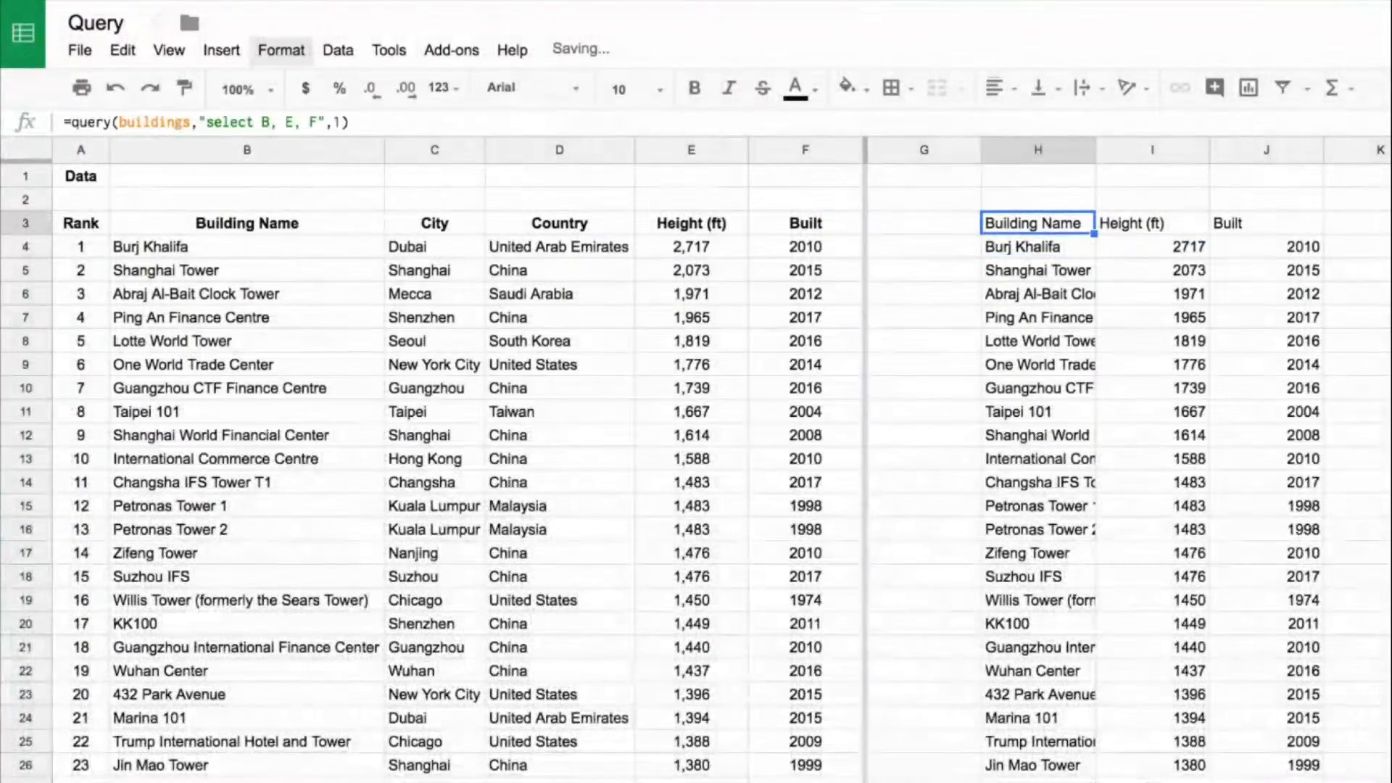
Center and bold the query result headers in H3:J3
key(shift+Right)
key(shift+Right)
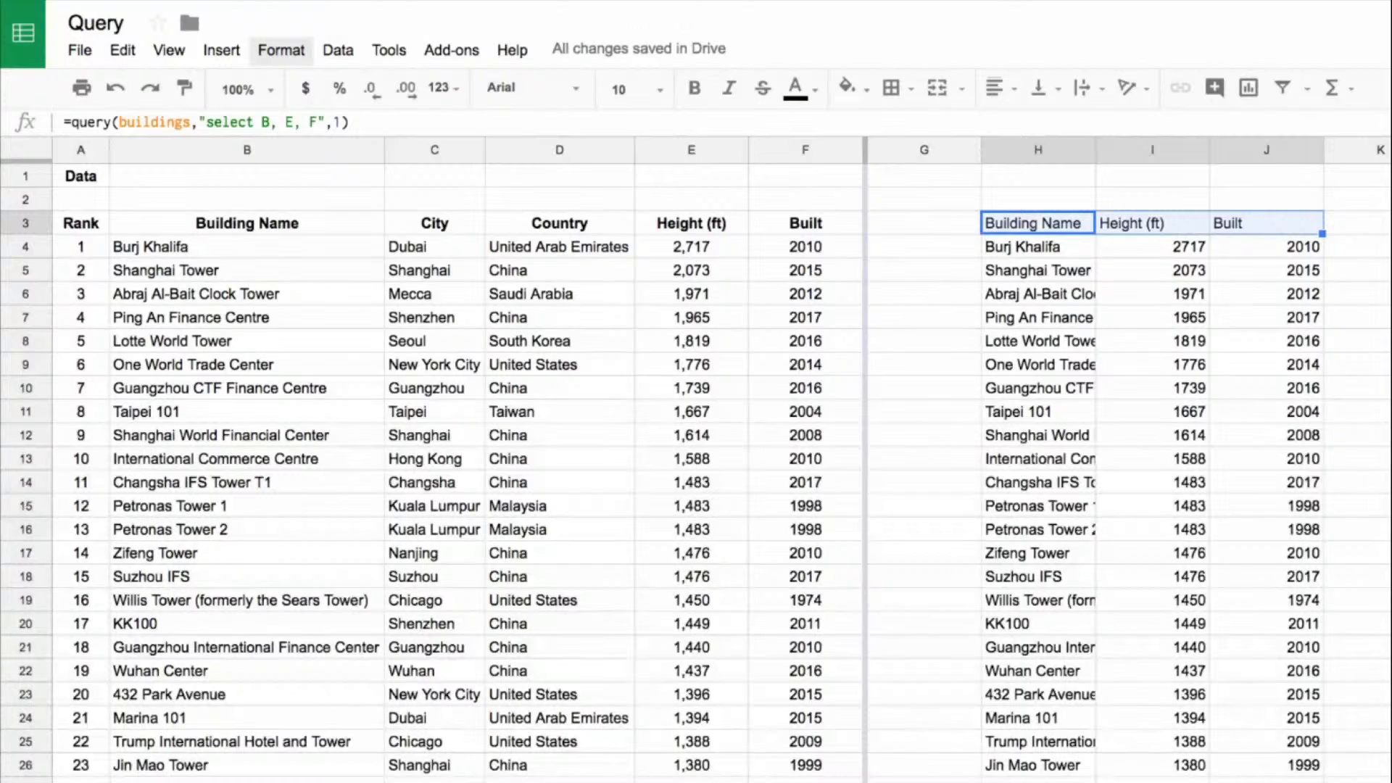
key(ctrl+shift+e)
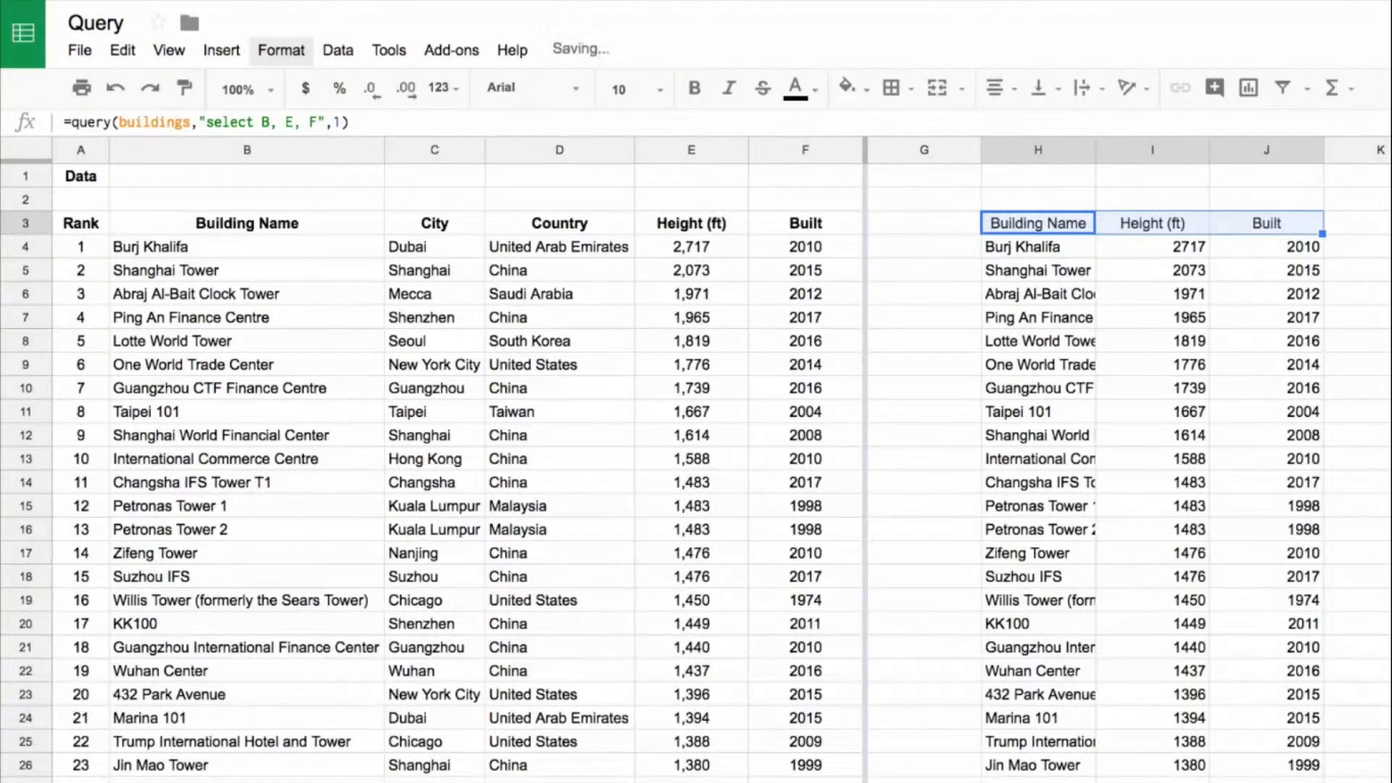
key(ctrl+b)
Try overwriting the height in I11 of the query results with 1750
key(Down)
key(Down)
key(Down)
key(Down)
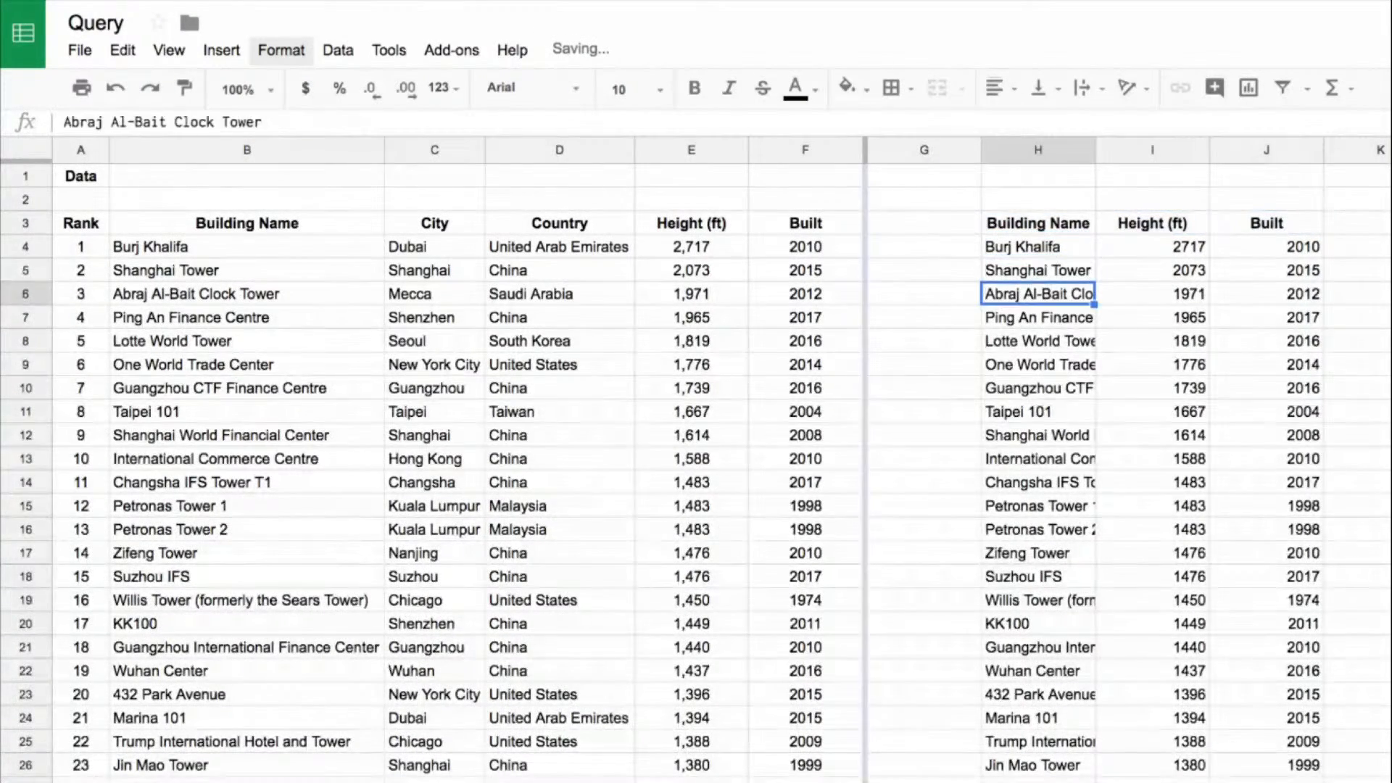
key(Right)
key(Down)
key(Down)
key(Down)
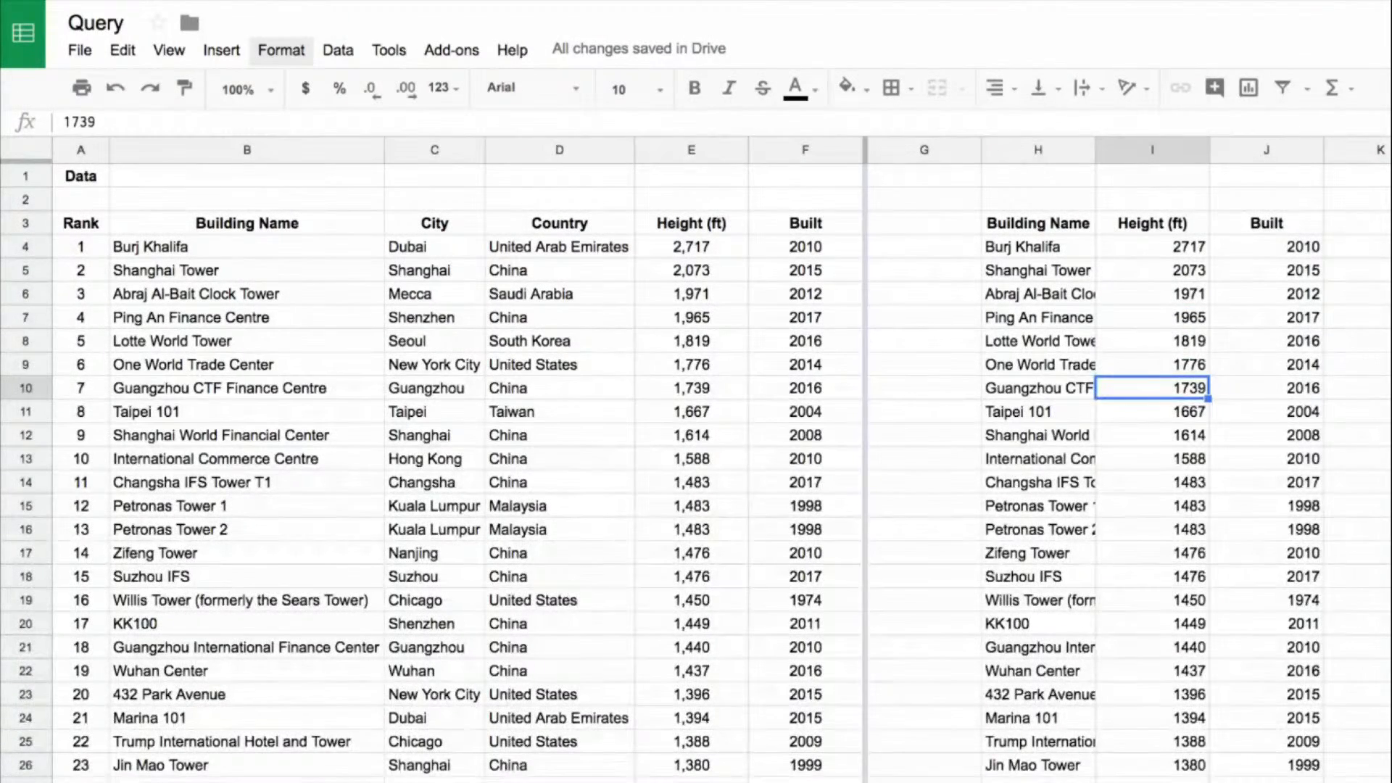
key(Down)
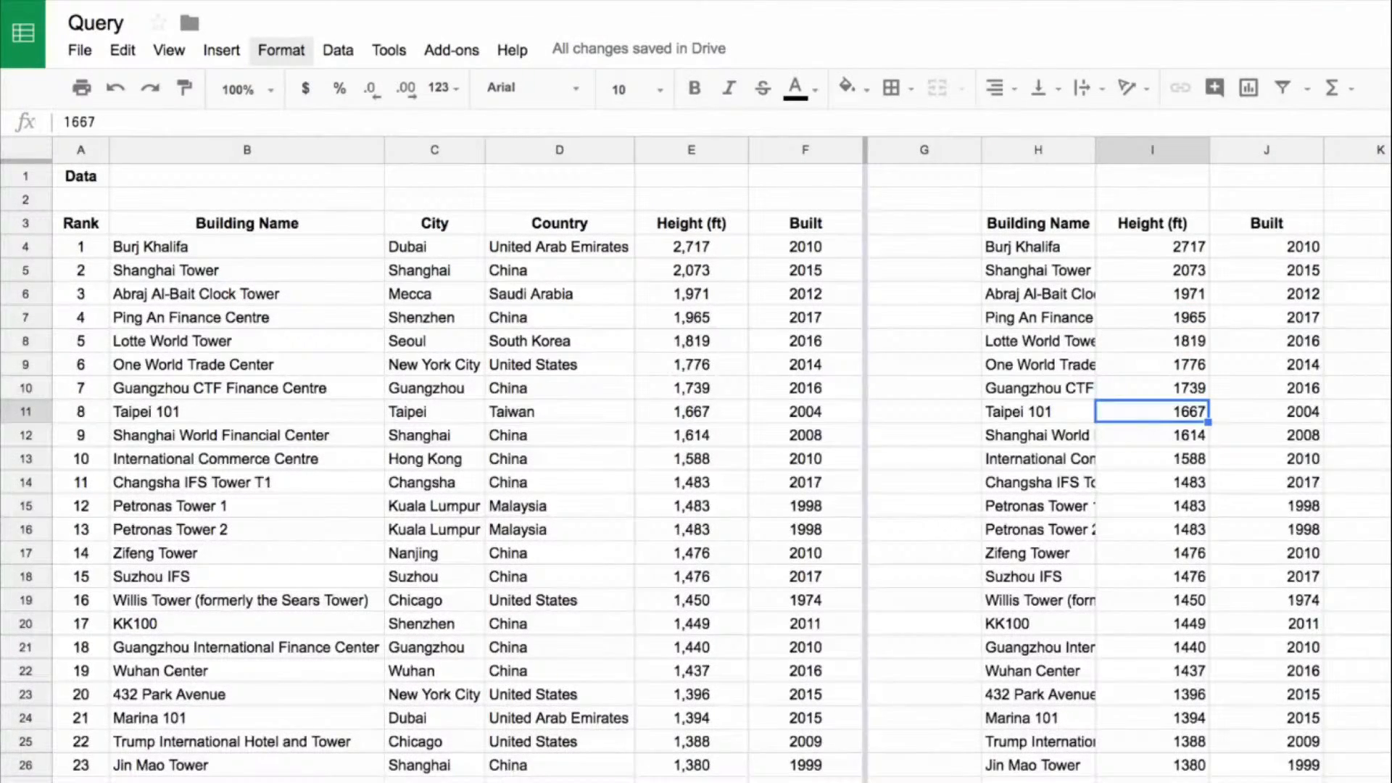
text(1750)
key(Return)
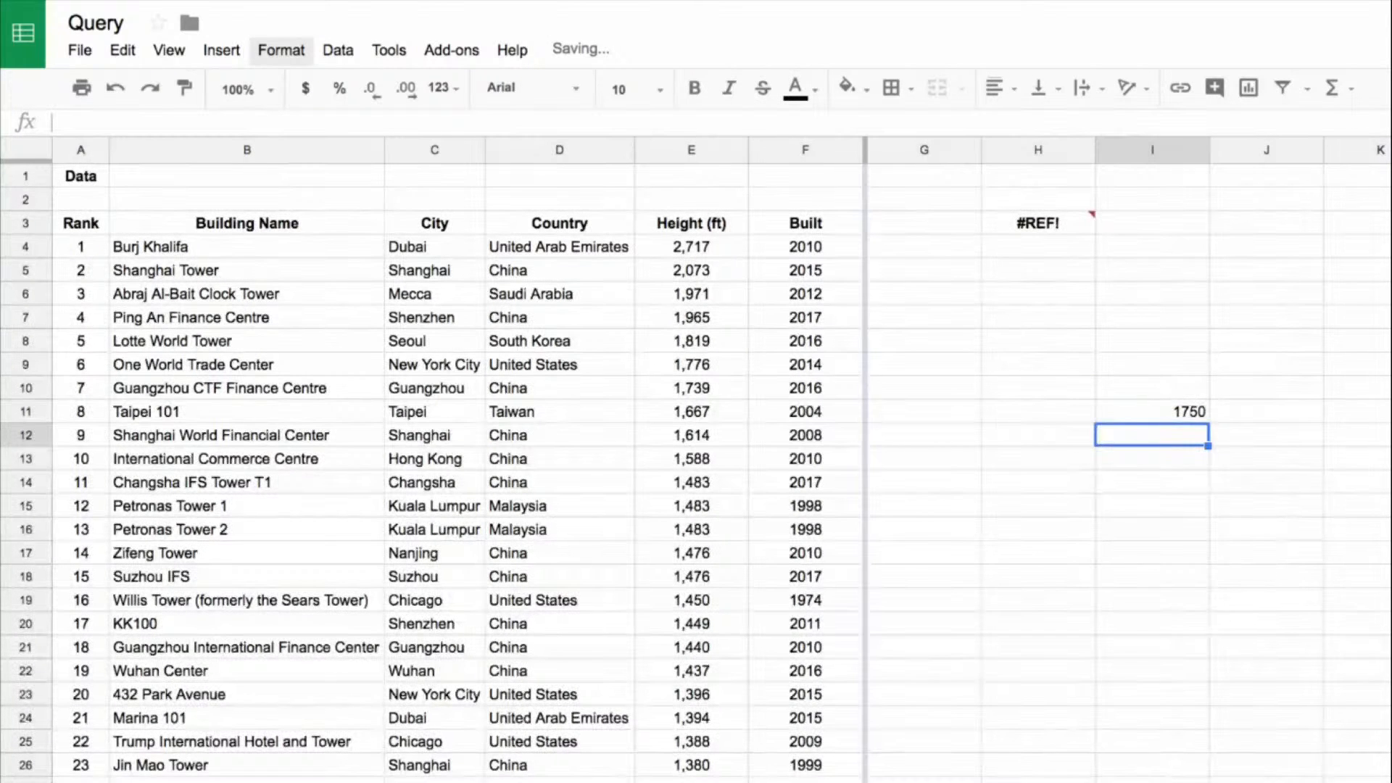
Inspect the error details on the QUERY formula cell H3
key(Up)
key(Left)
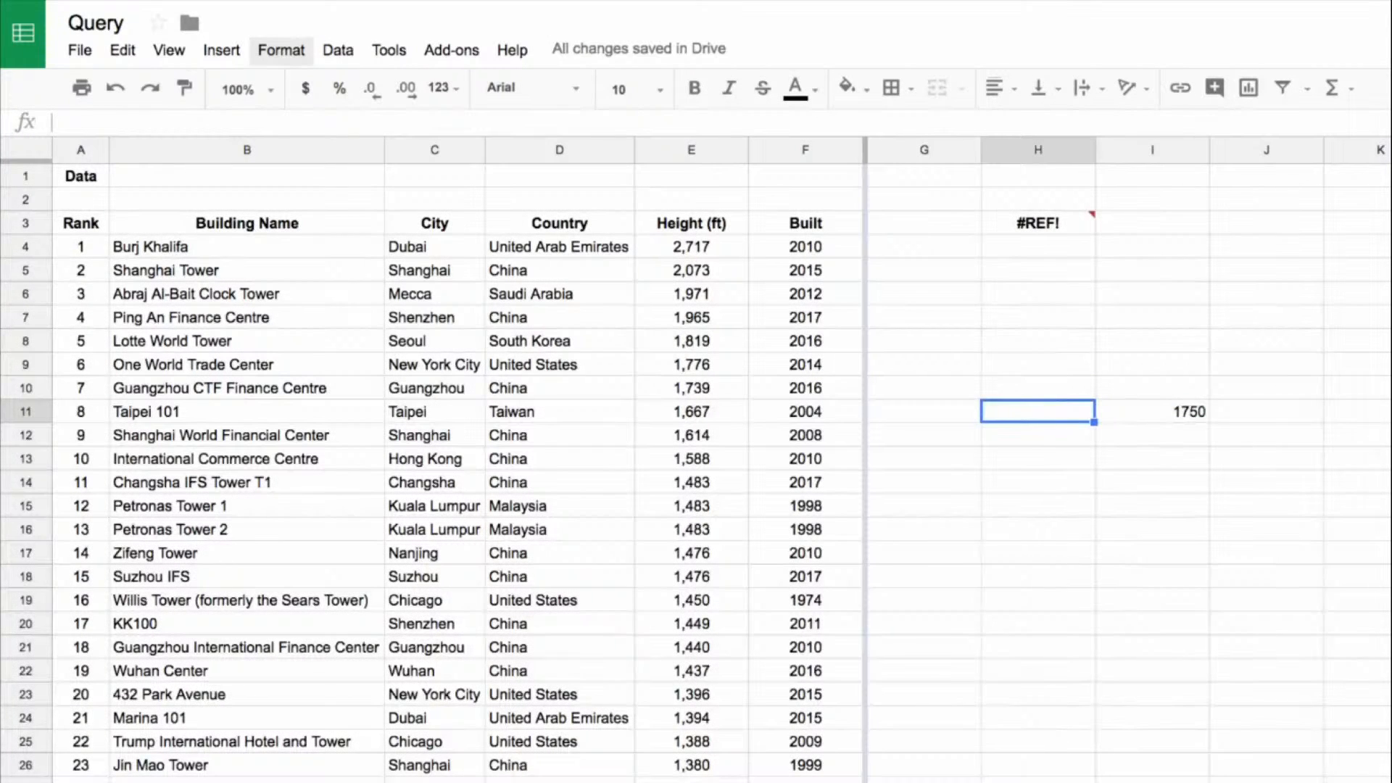
click(1066, 223)
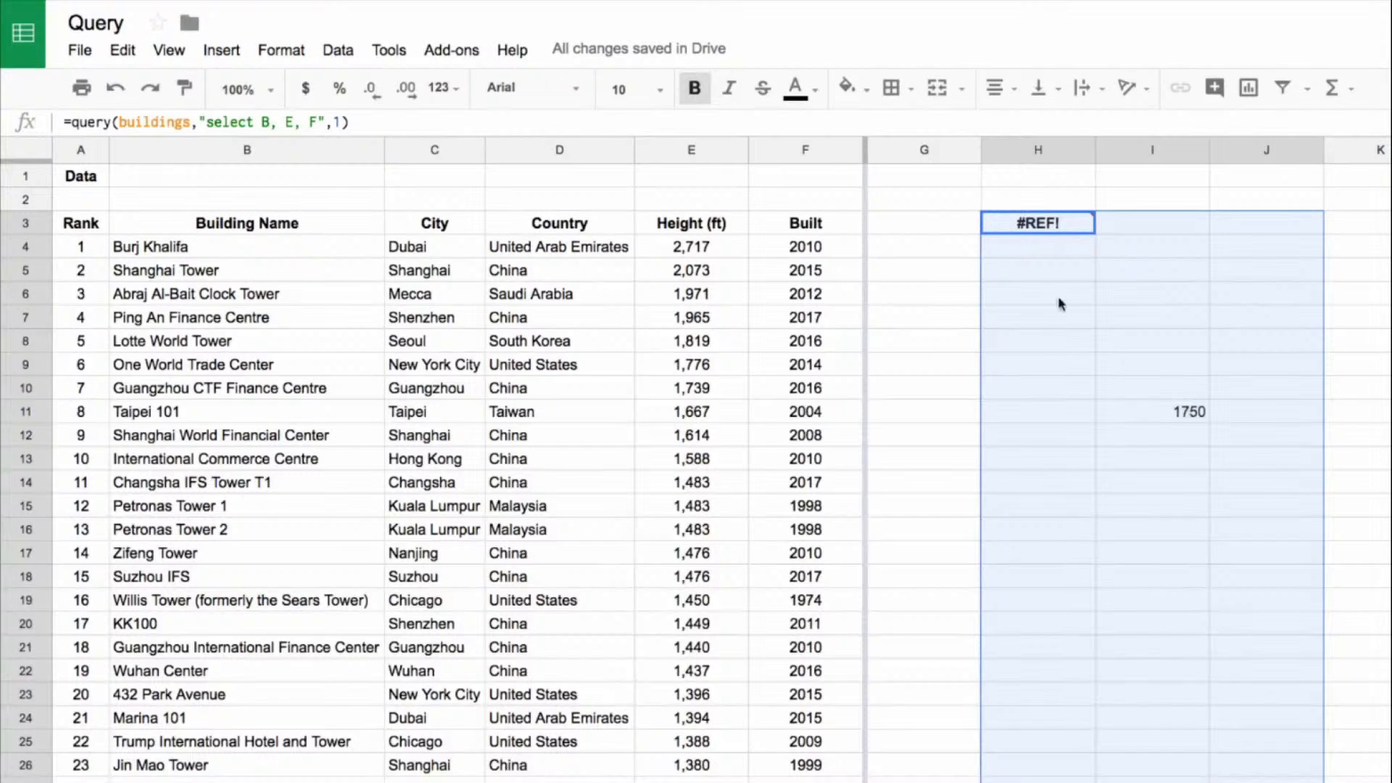
mouse_move(1038, 229)
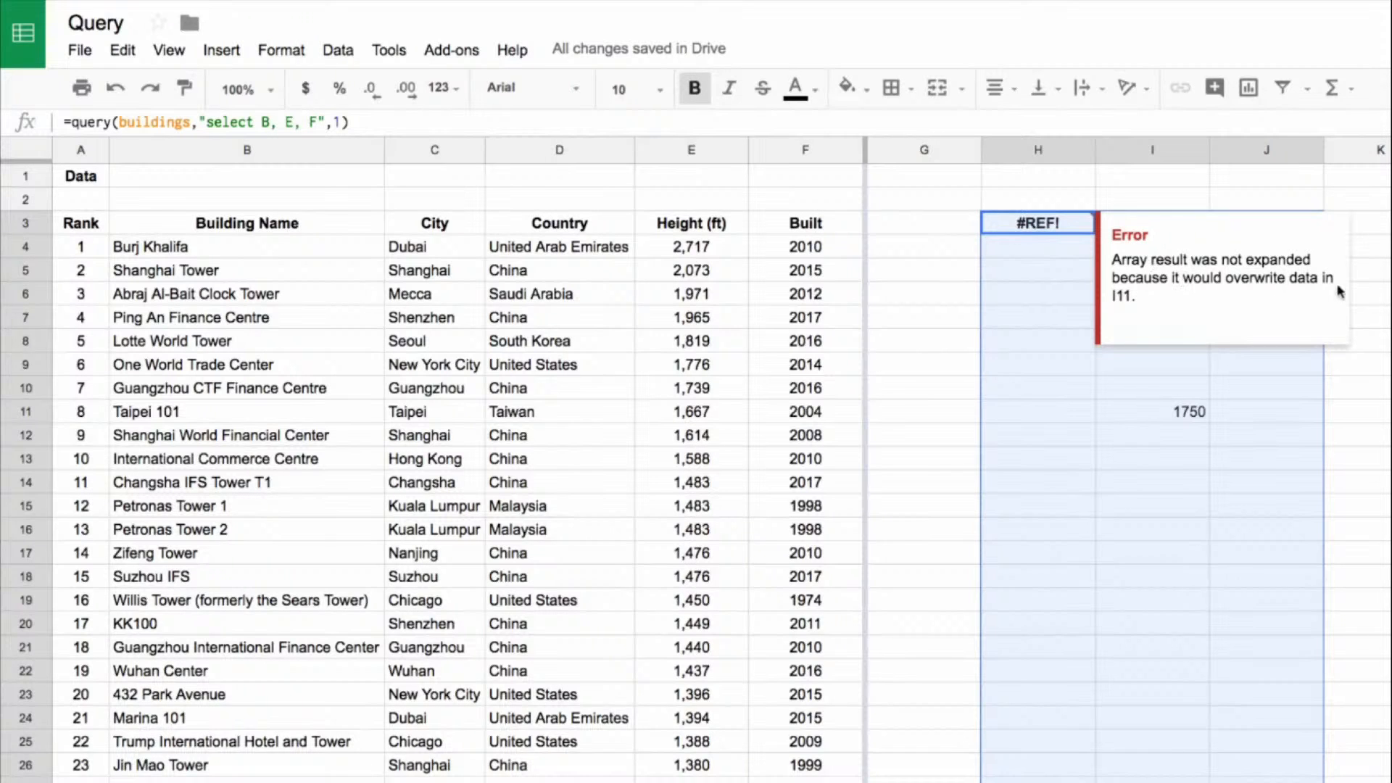
Delete the manually entered value from I11 and return to the QUERY formula cell H3
click(1175, 413)
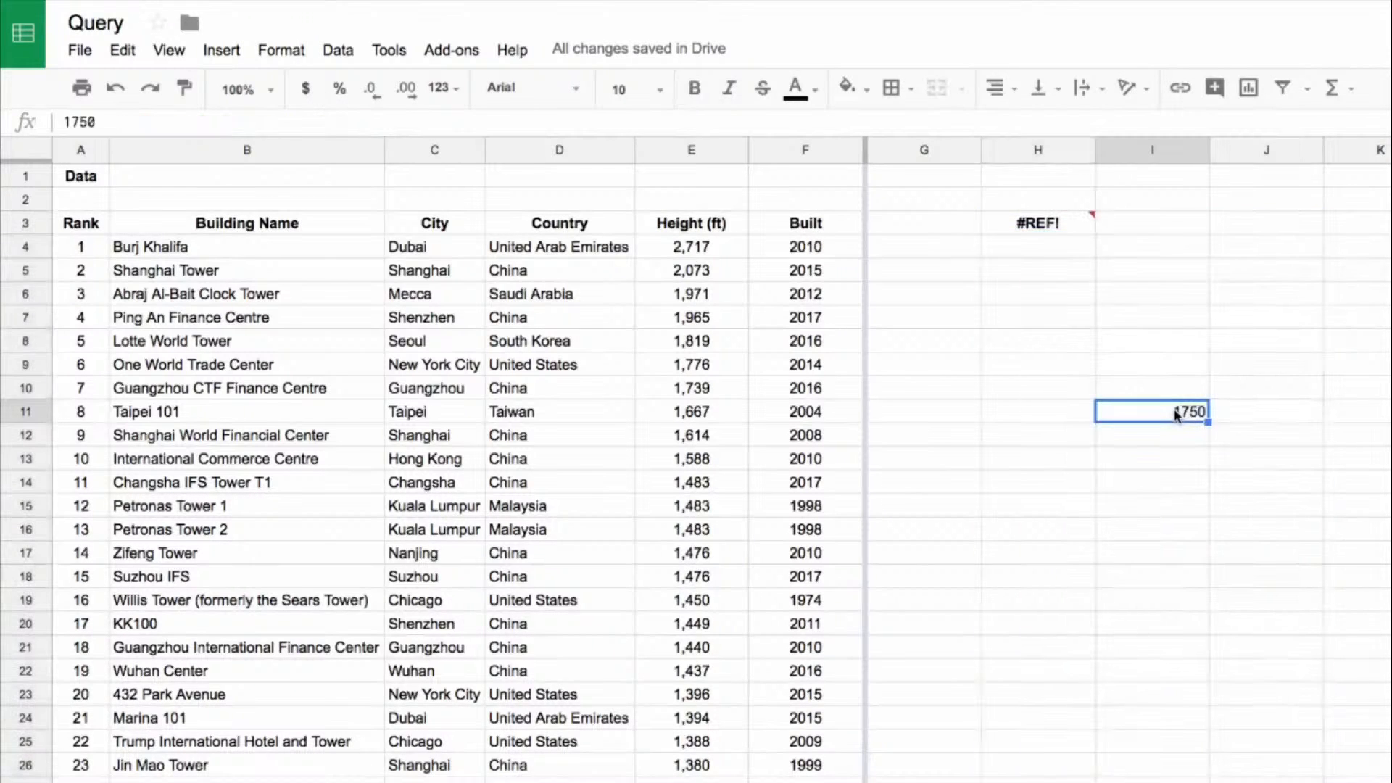
key(Delete)
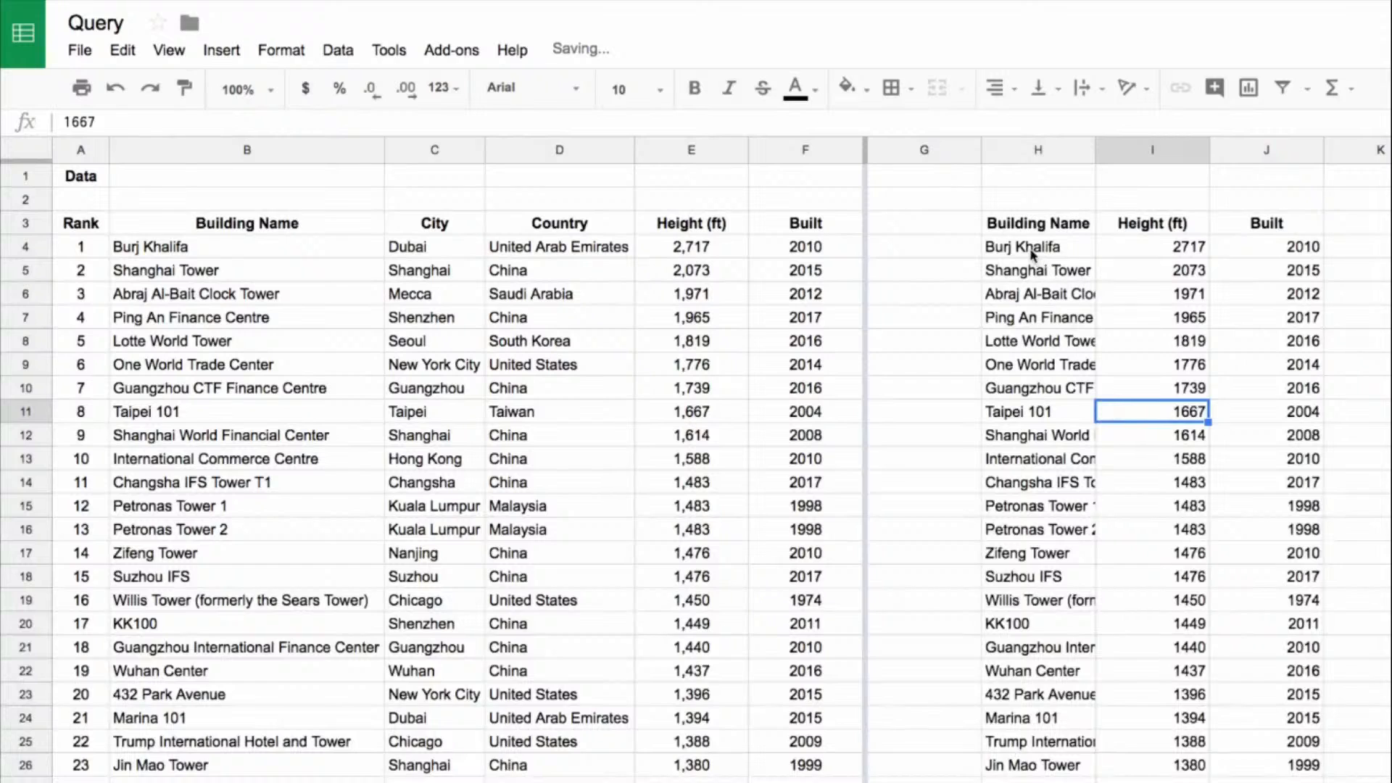
click(1028, 225)
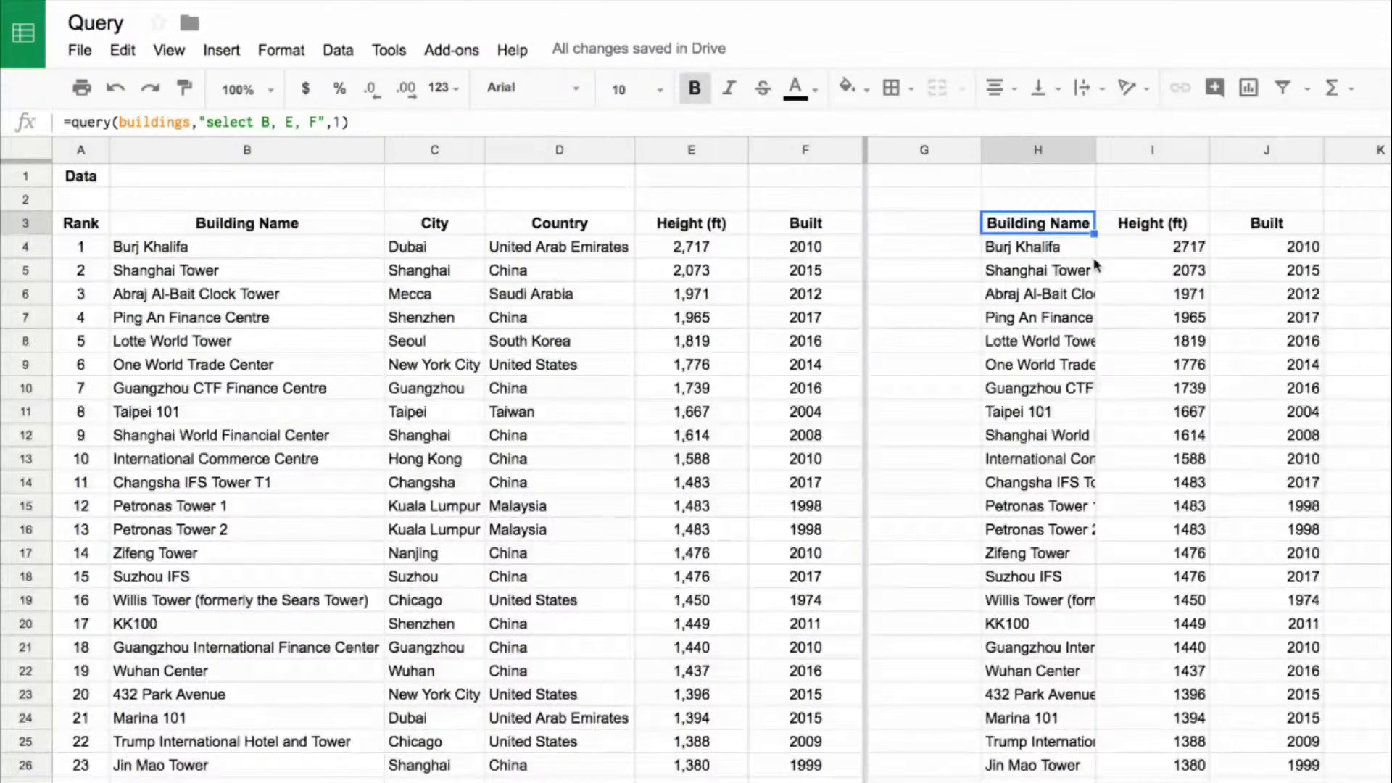
Examine the query output in columns H to J down to its last rows, including the Empire State Building row
scroll(1179, 395, down, 11)
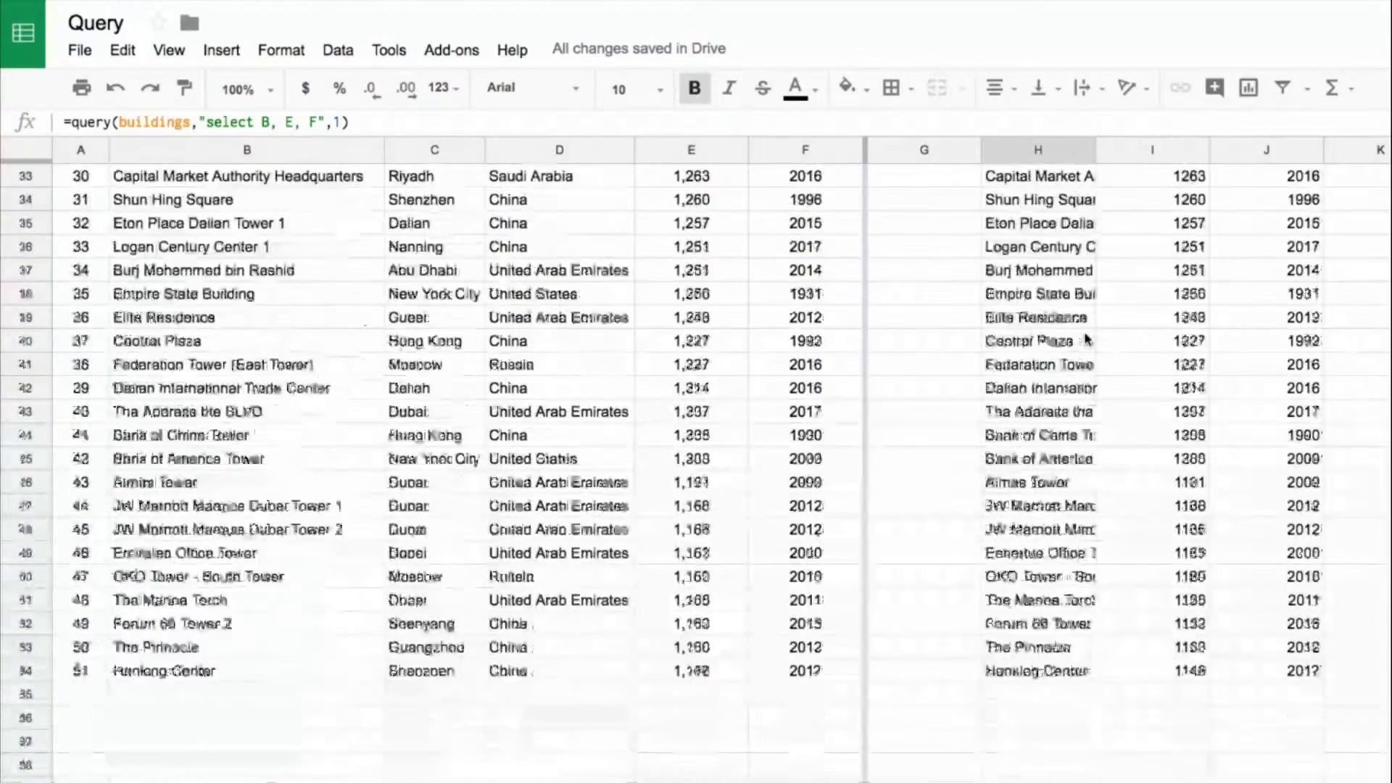
click(1200, 507)
scroll(1168, 426, up, 11)
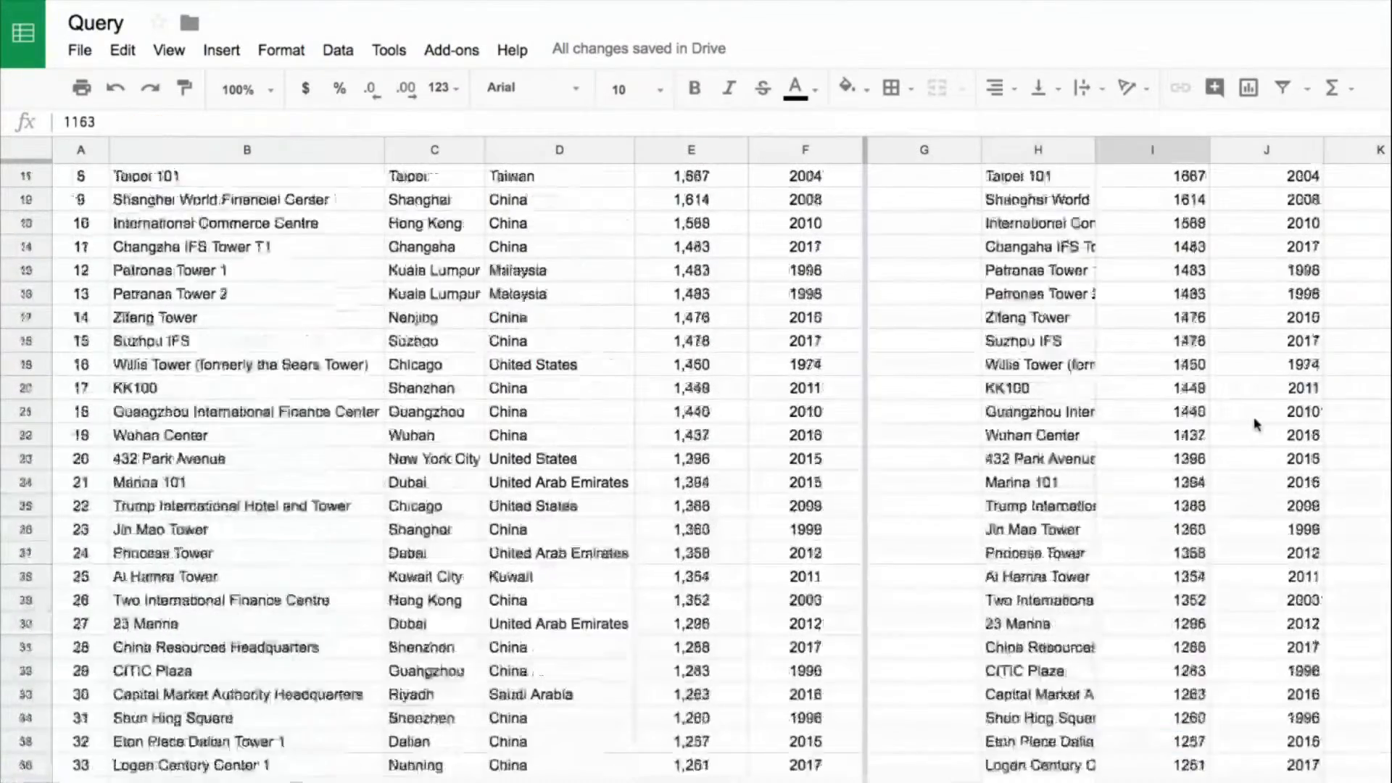
drag(1025, 227, 1252, 350)
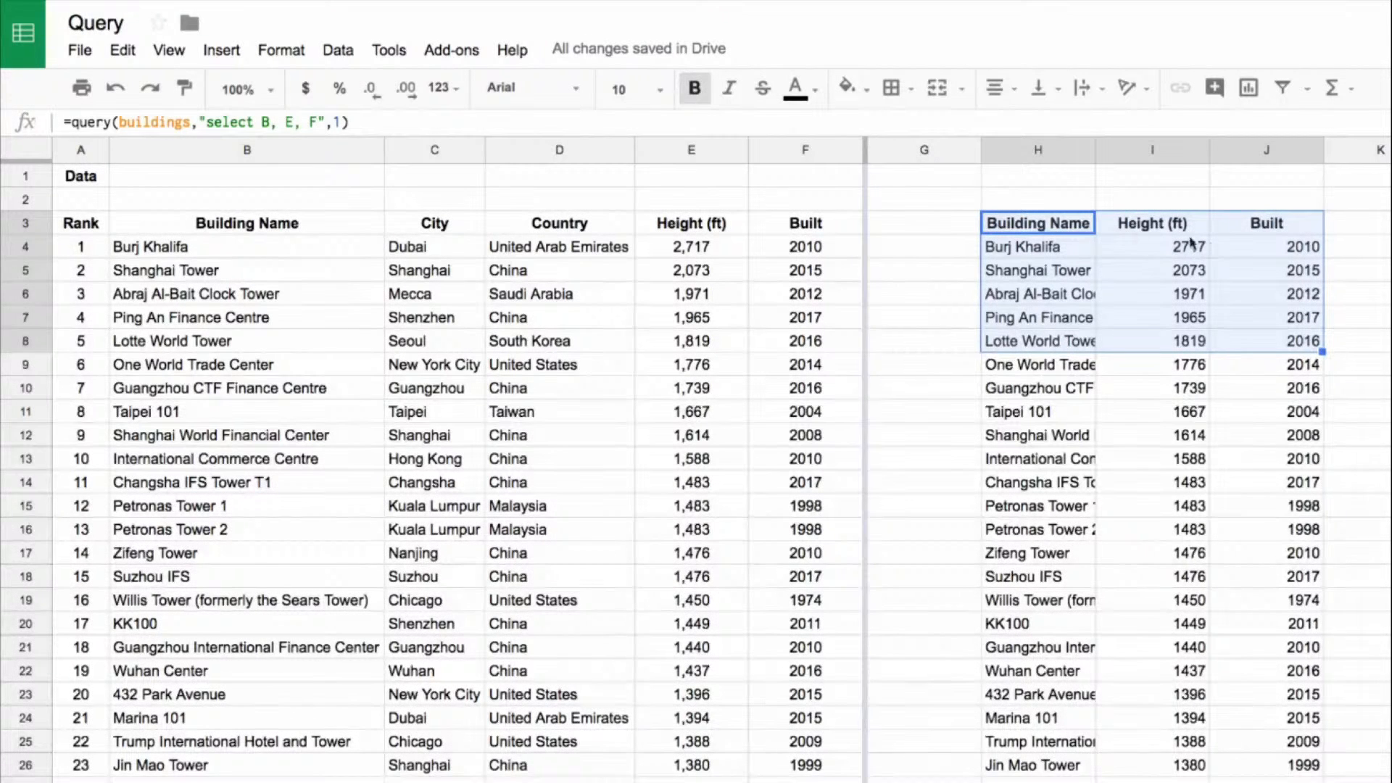
click(1026, 225)
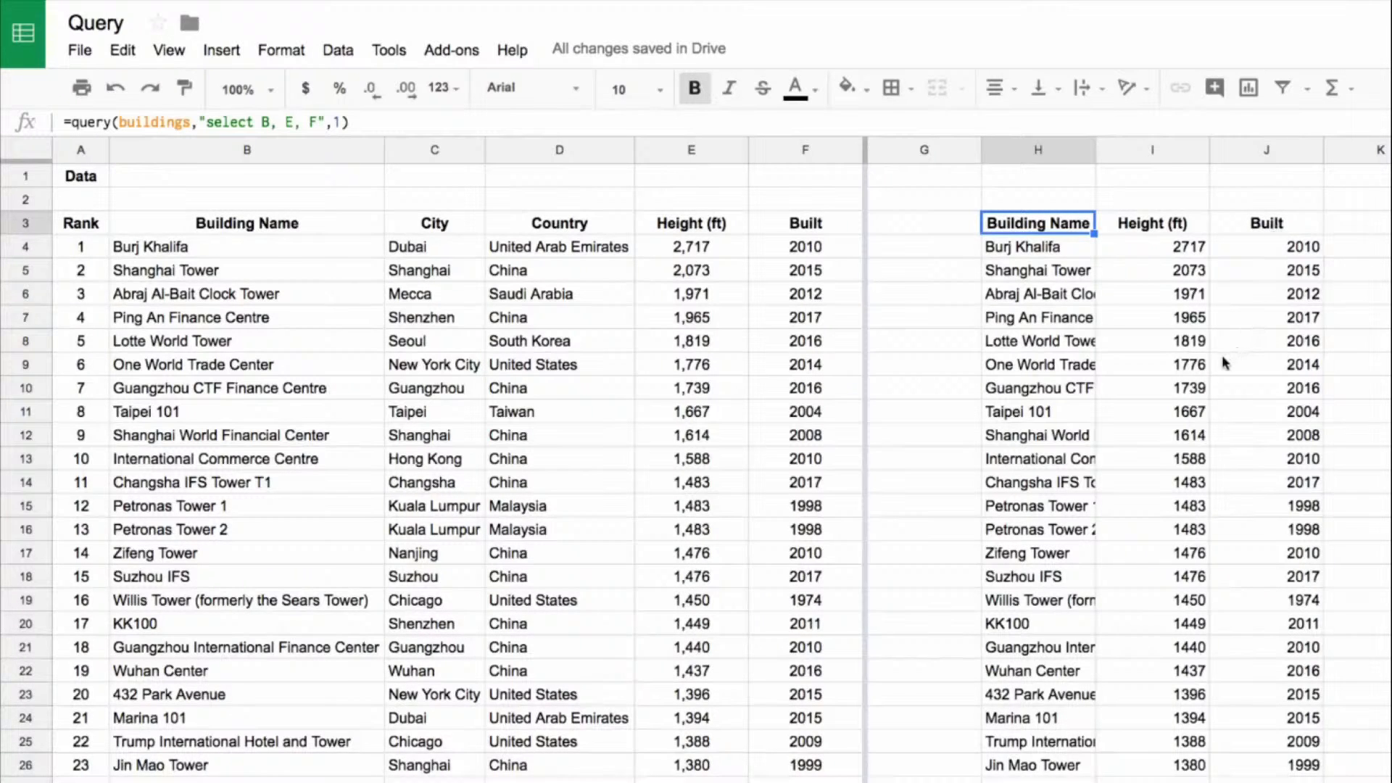
scroll(1220, 354, down, 8)
drag(1087, 486, 1268, 482)
scroll(1122, 362, up, 7)
scroll(1122, 363, up, 2)
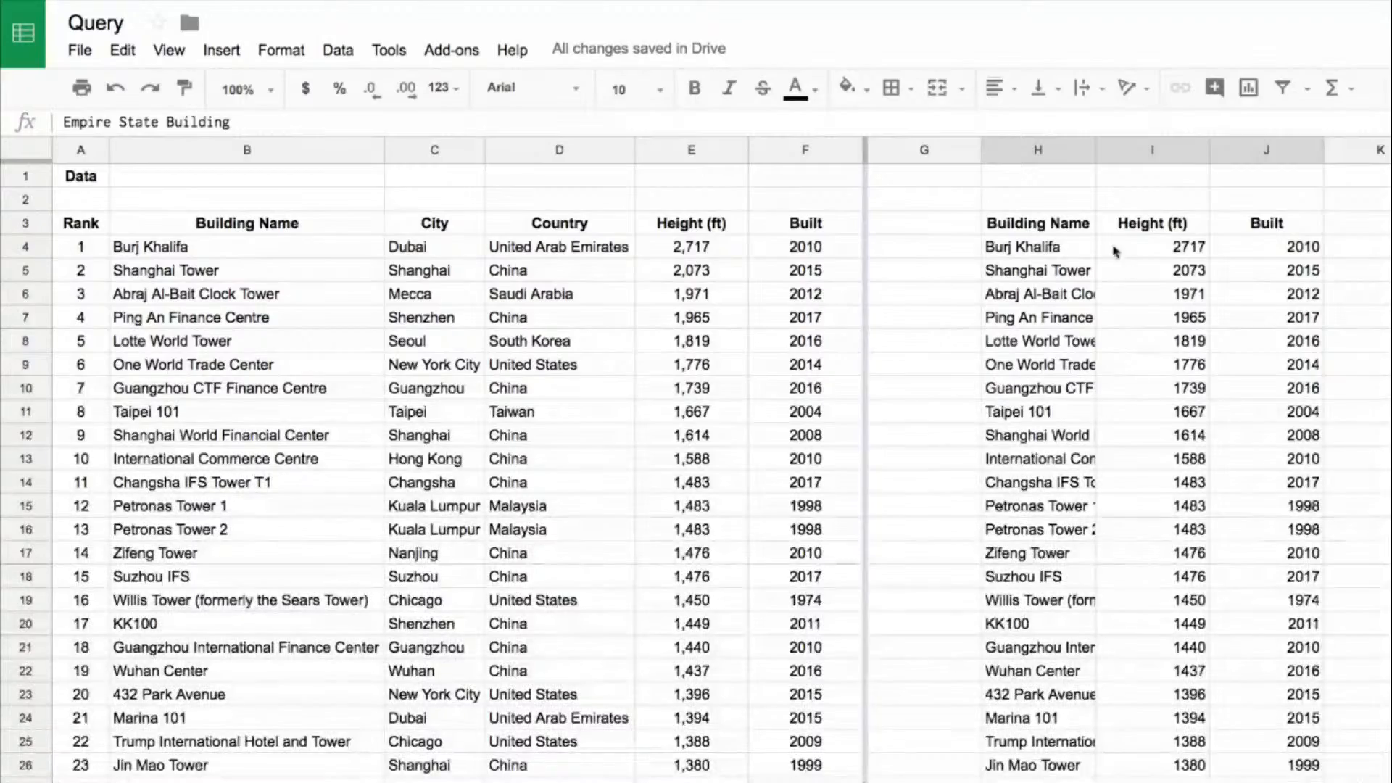
Add a filter for buildings built before 2000 to the query in H3, so it reads "select B, E, F where F < 2000"
click(1060, 237)
click(323, 121)
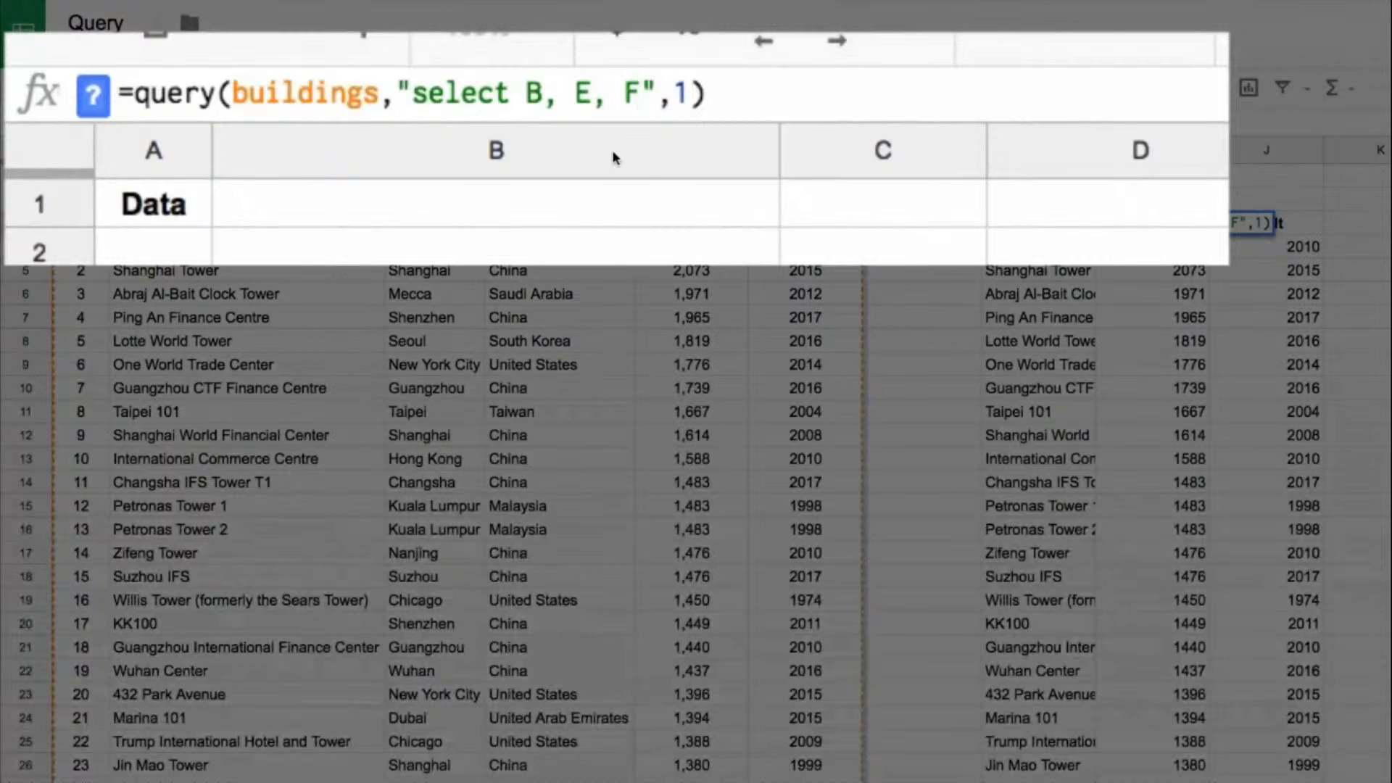
text(wh)
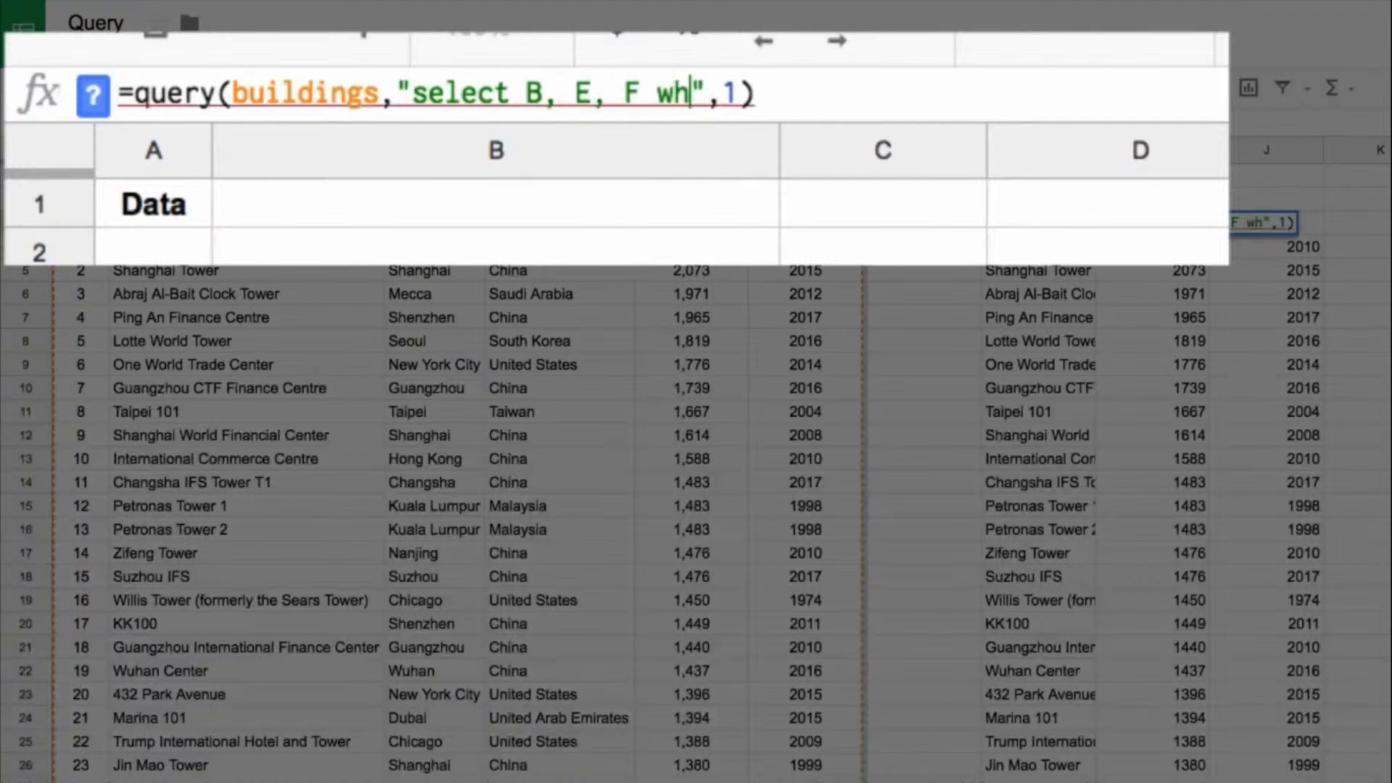
text(ere)
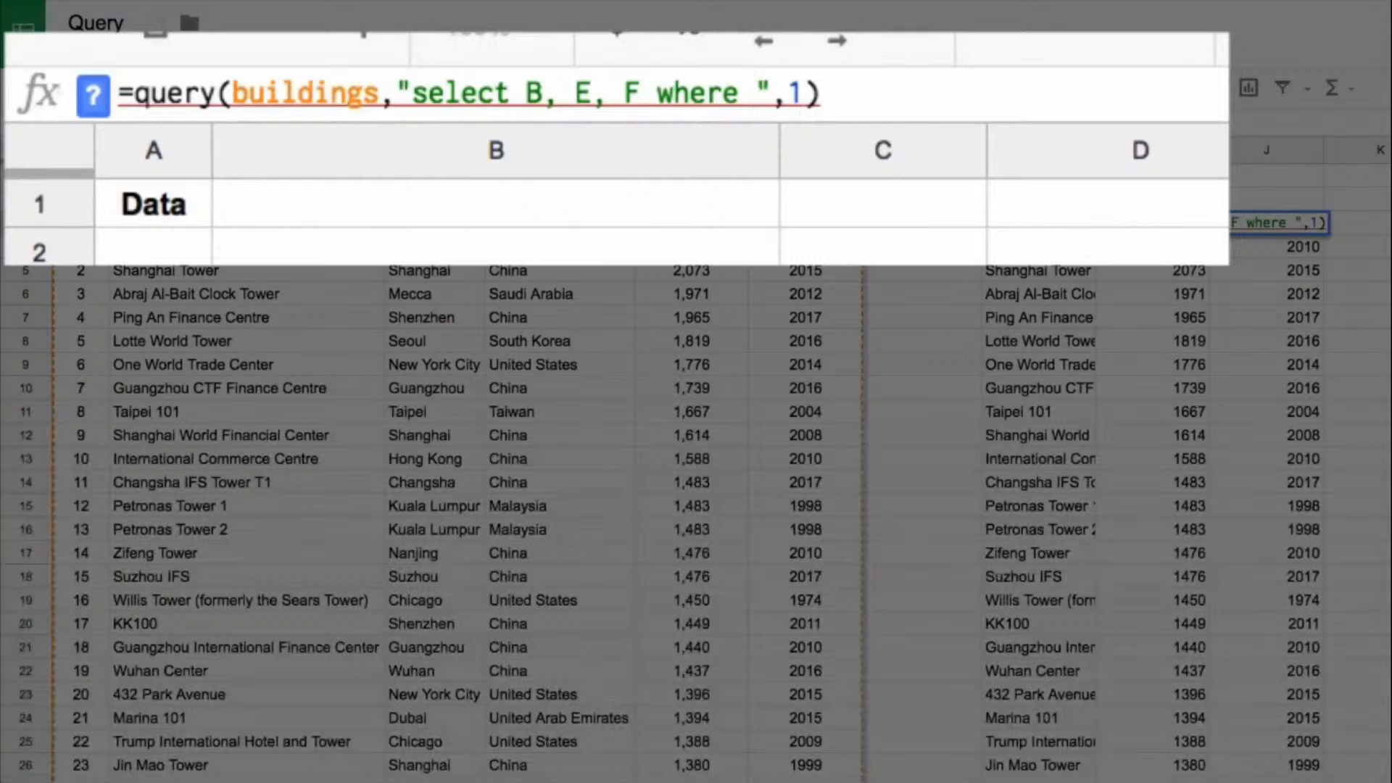
text(F)
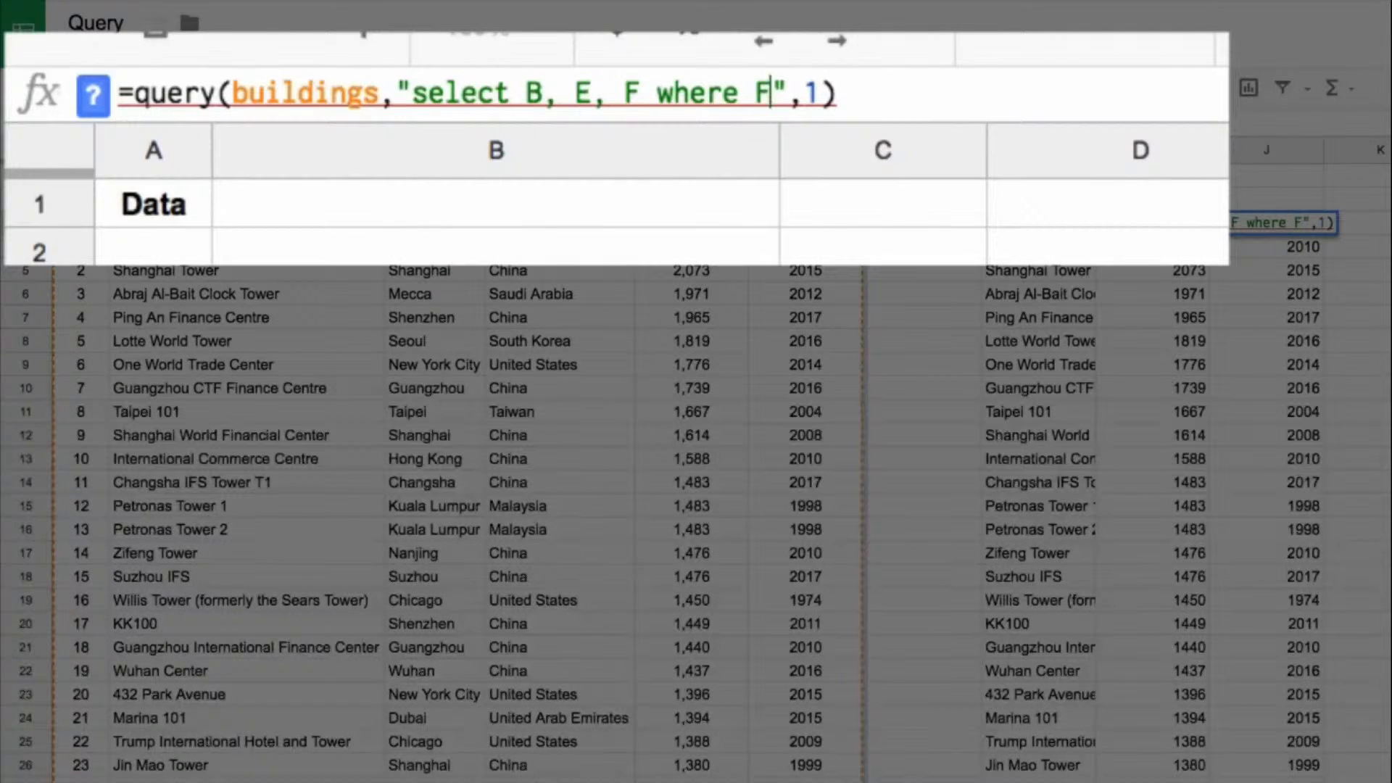
text( < 2000)
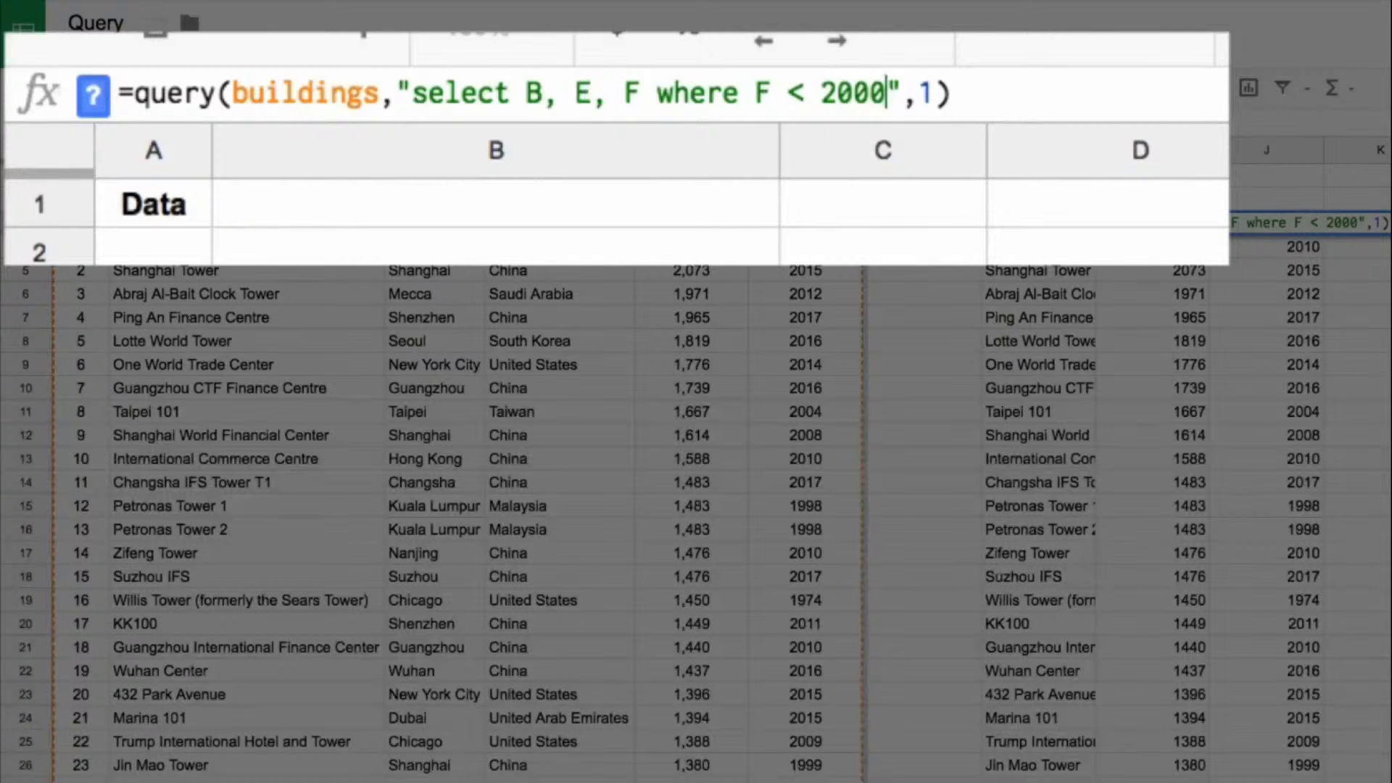
key(Return)
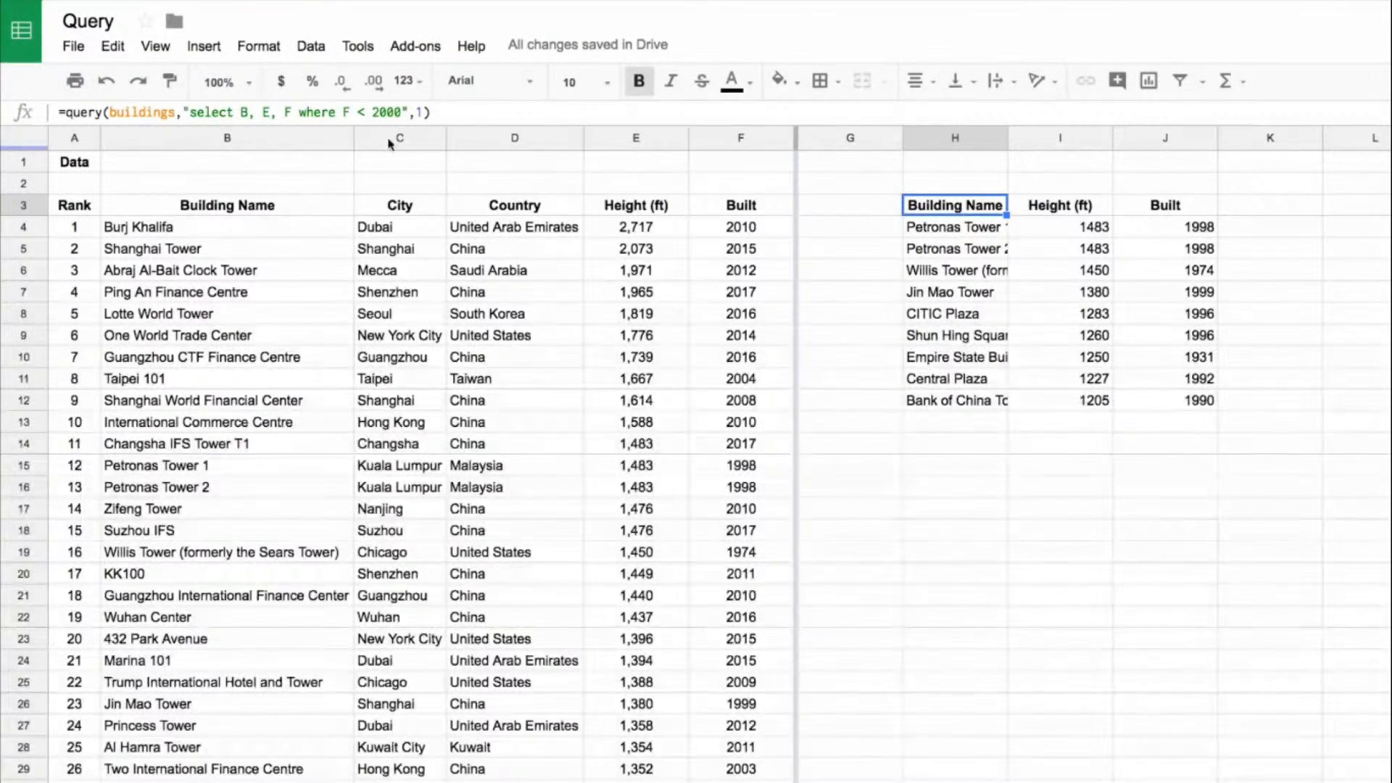
Add the country column to the query in H3, so it reads "select B, D, E, F where F < 2000"
click(272, 114)
text(D,)
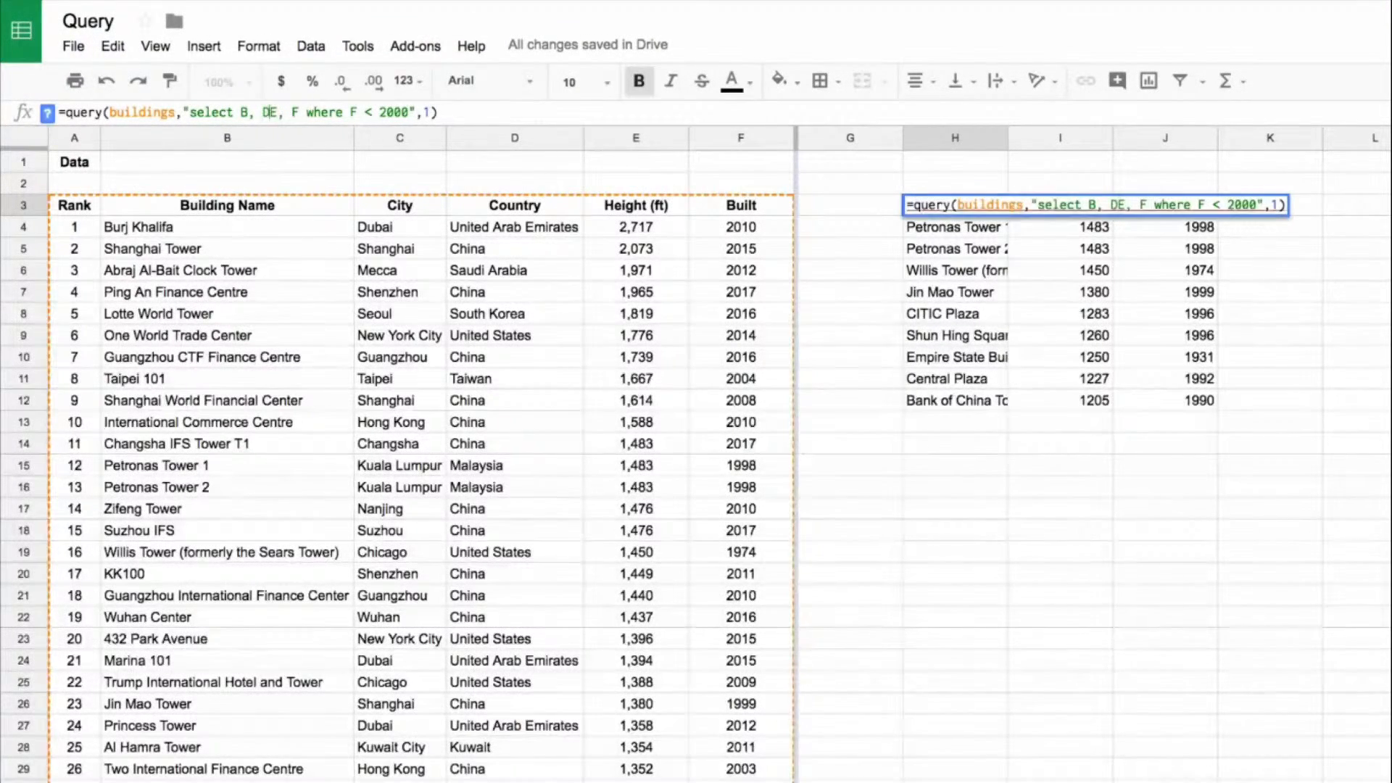
key(Return)
Center and bold the Built header in K3
key(Up)
key(Right)
key(Right)
key(Right)
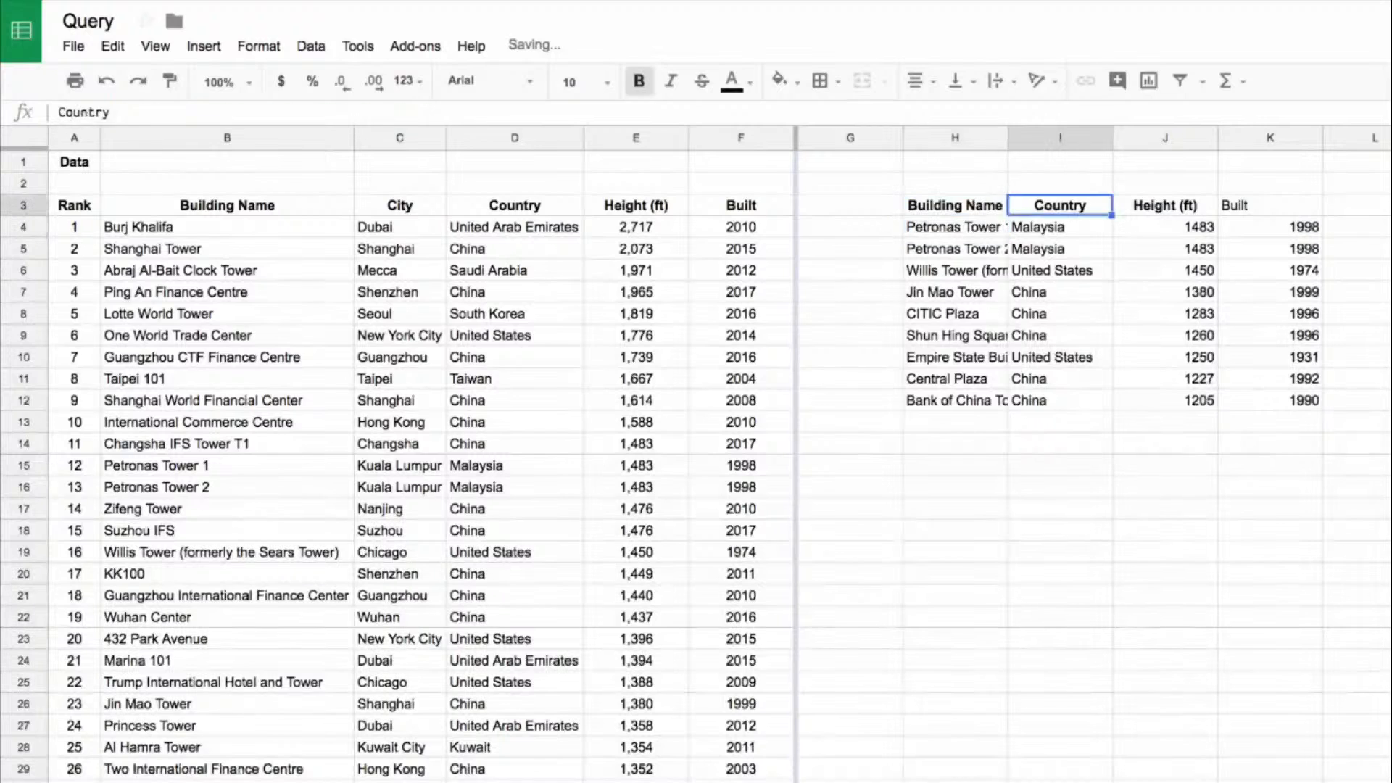
key(ctrl+shift+e)
key(ctrl+b)
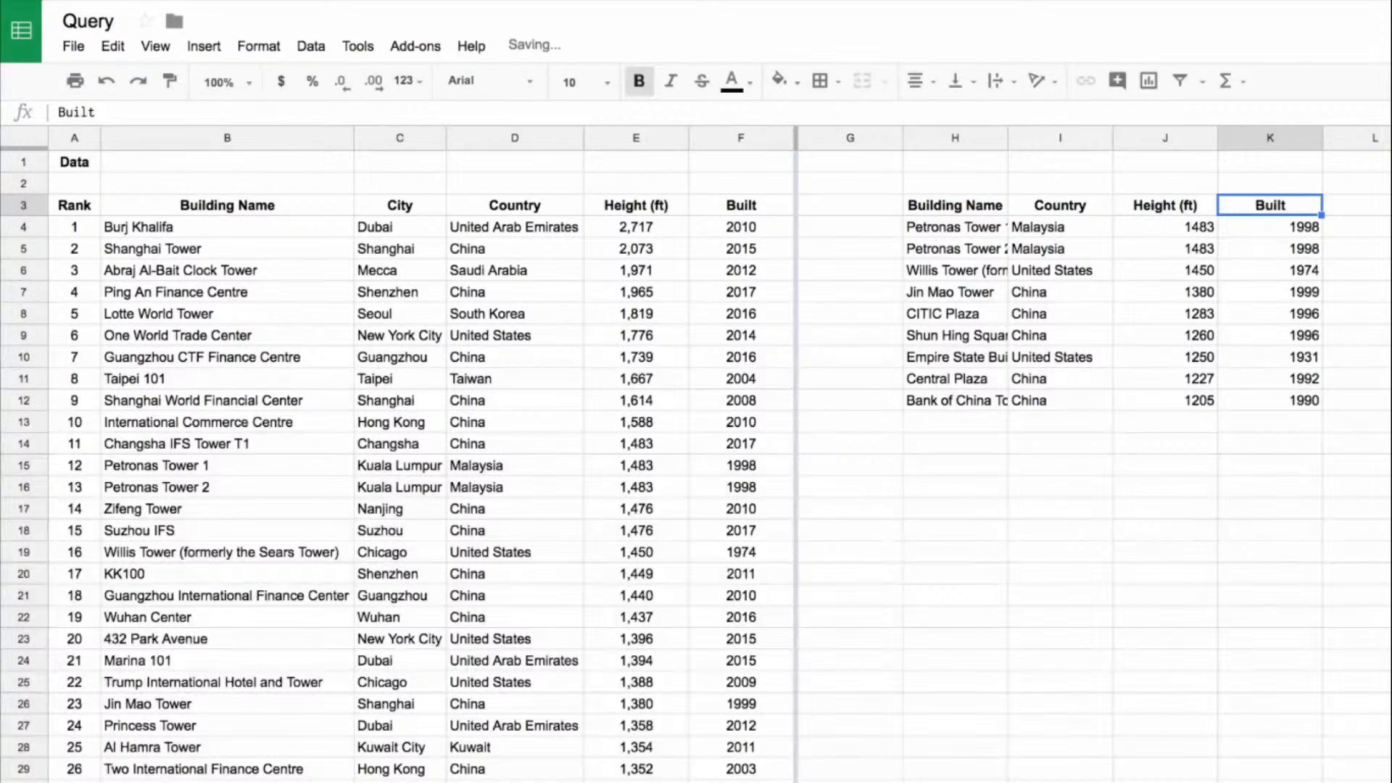
Remove the where clause from the query in H3, leaving "select B, D, E, F"
key(Left)
key(Left)
key(Left)
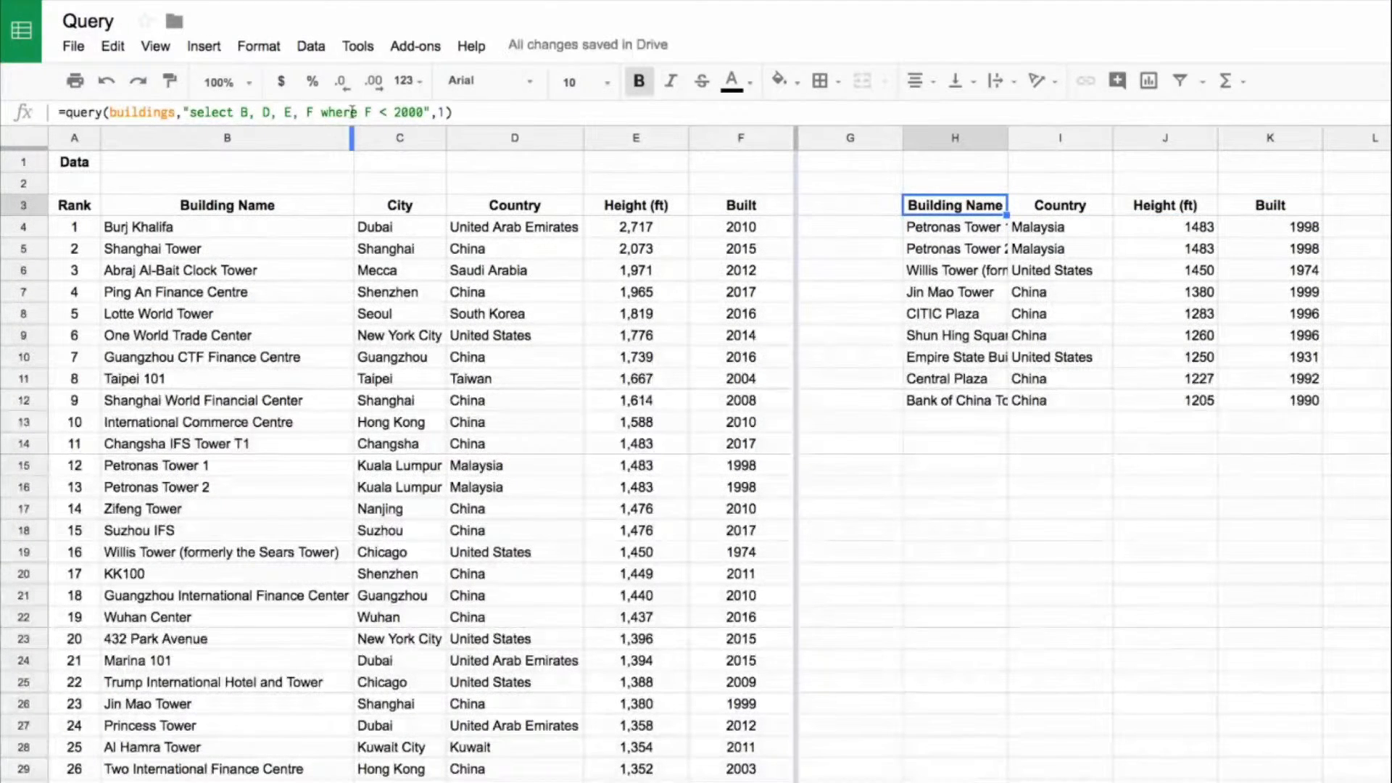
drag(322, 112, 424, 113)
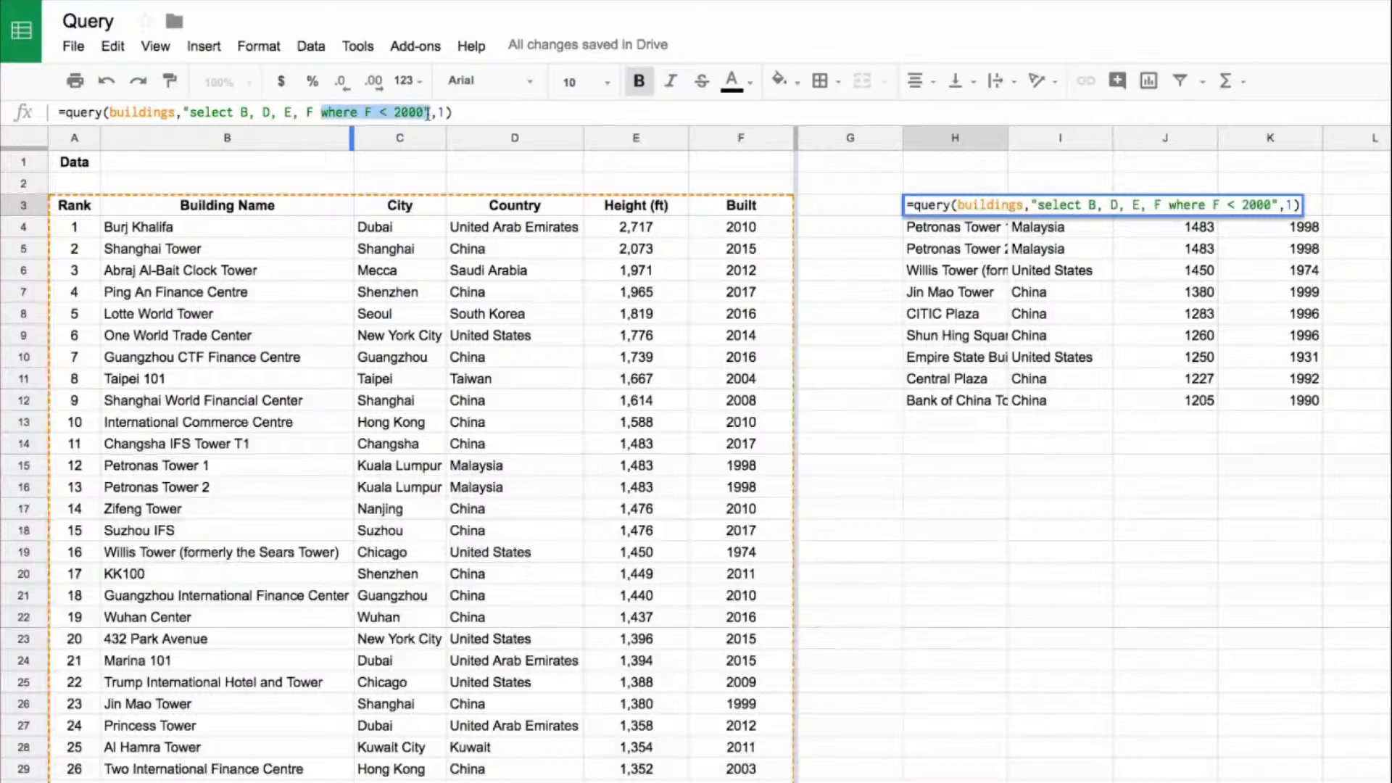
key(BackSpace)
key(BackSpace)
key(Return)
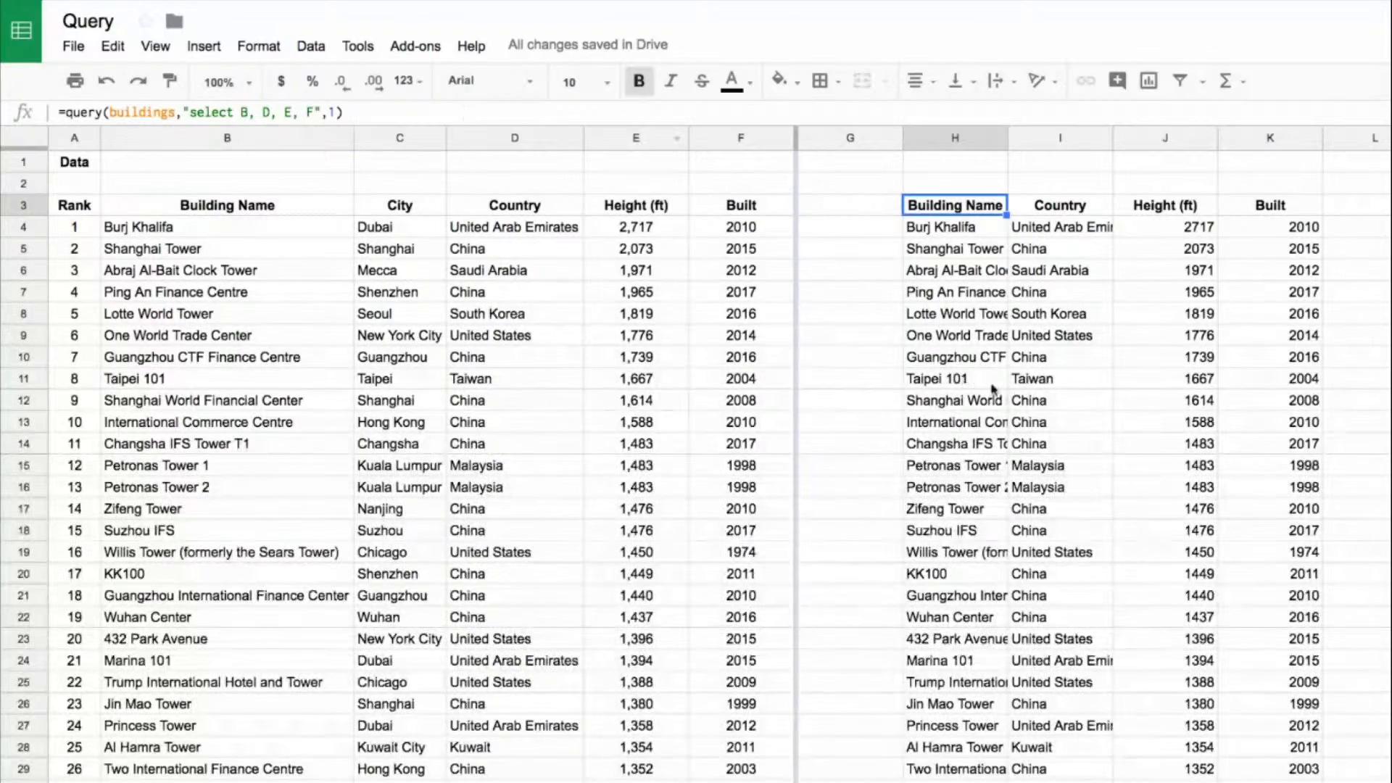
Filter the query in H3 to United States buildings, so it reads "select B, D, E, F where D = 'United States'"
click(1067, 346)
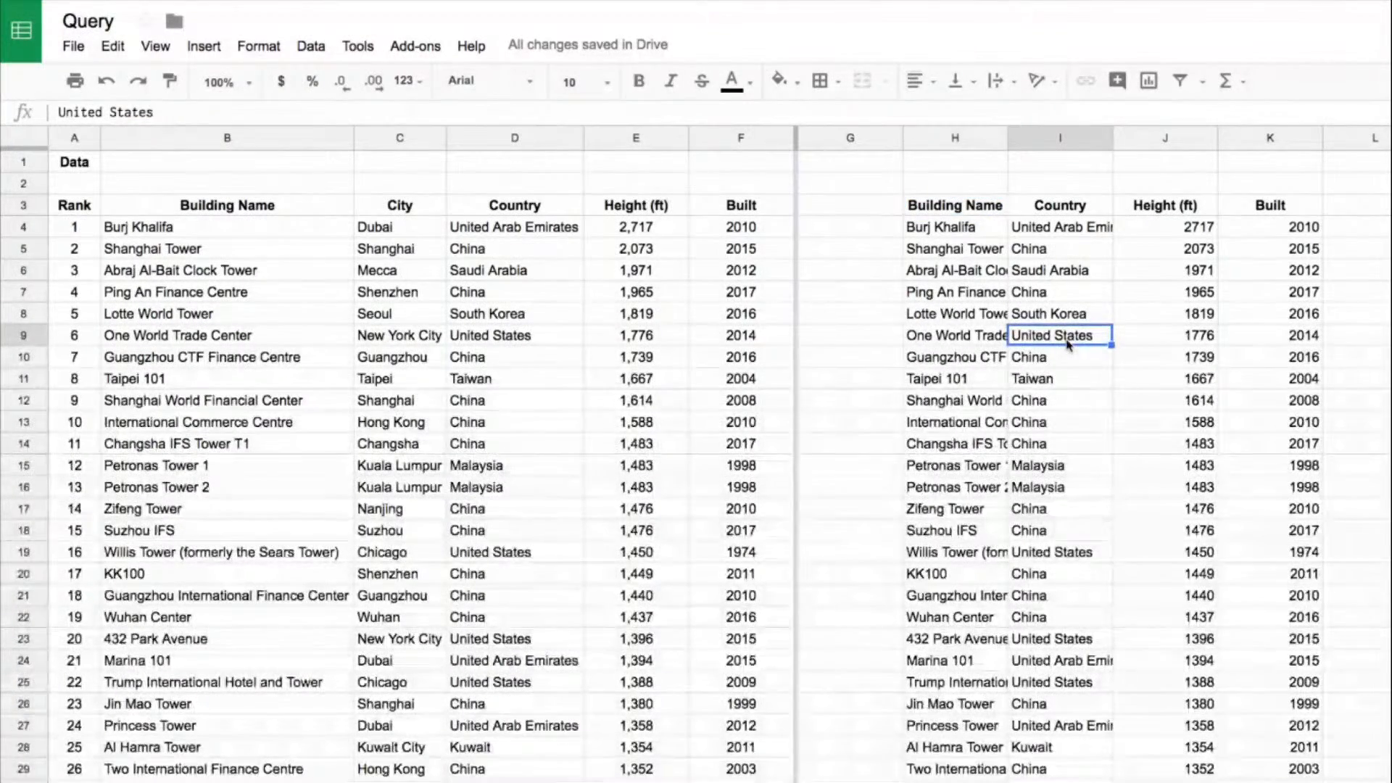
click(946, 210)
click(314, 112)
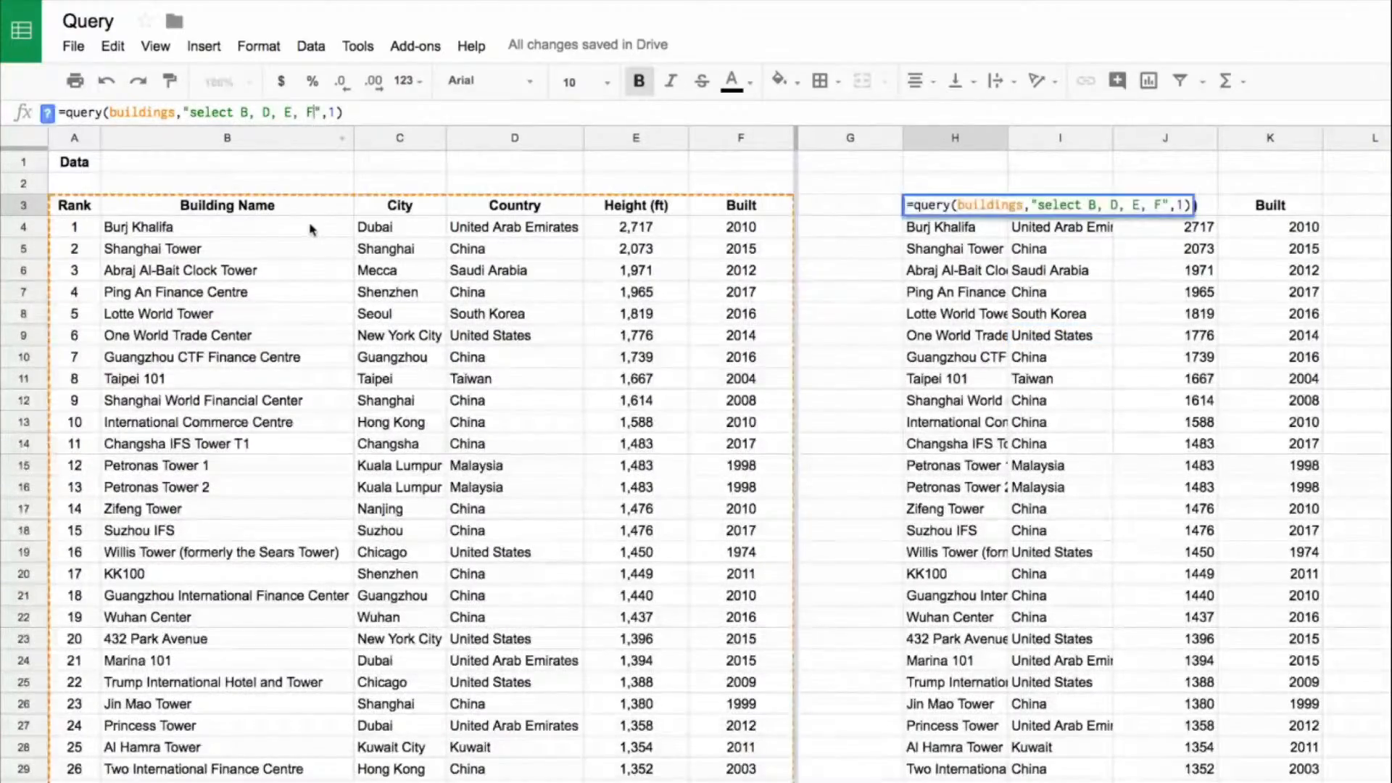
text(where)
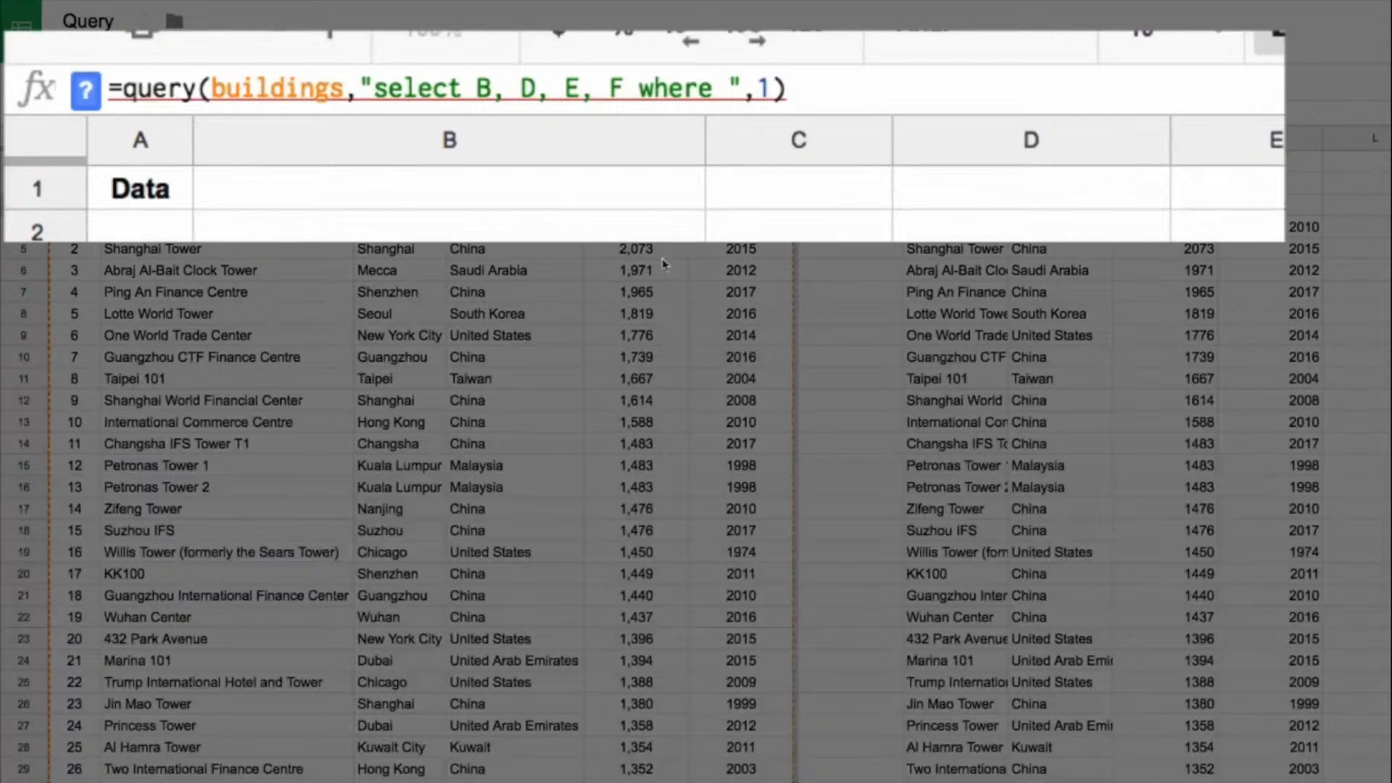
text(D = )
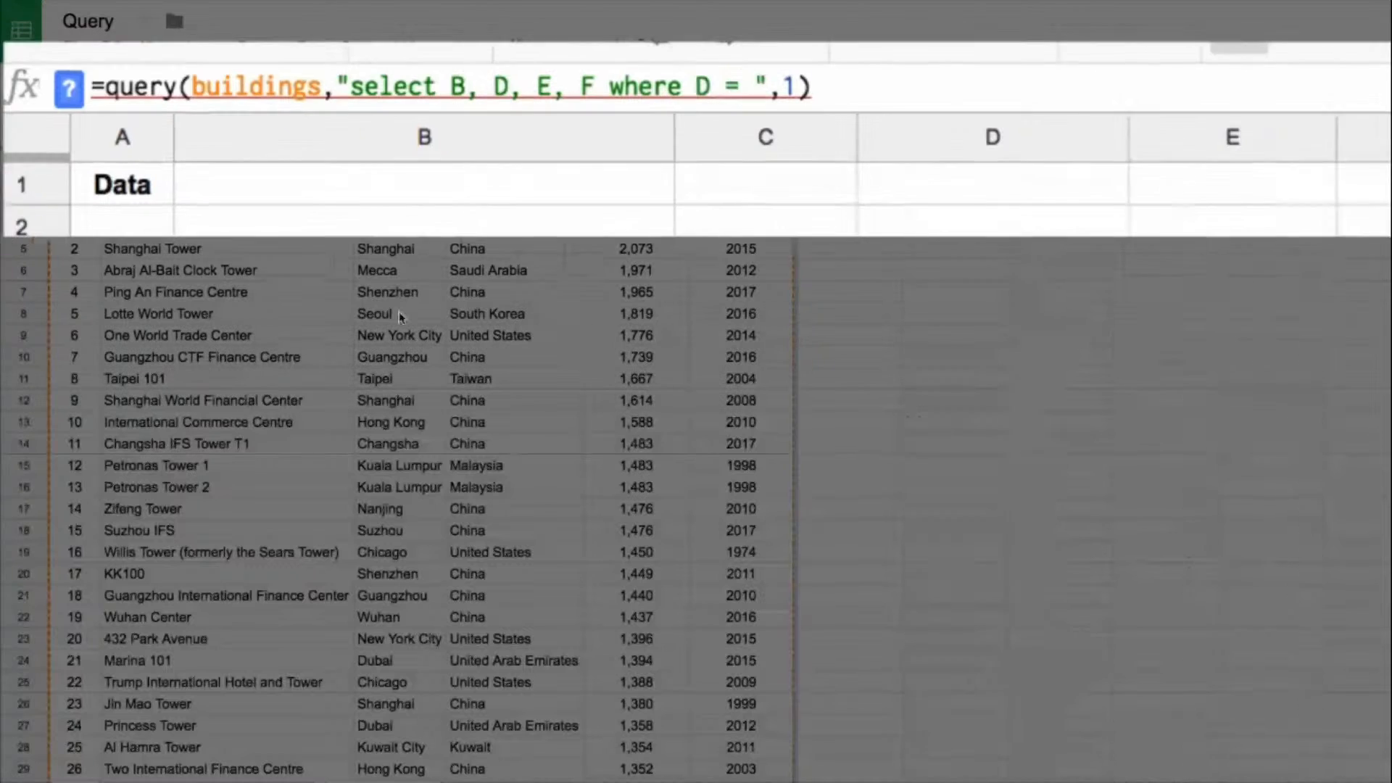
text(')
text(United St)
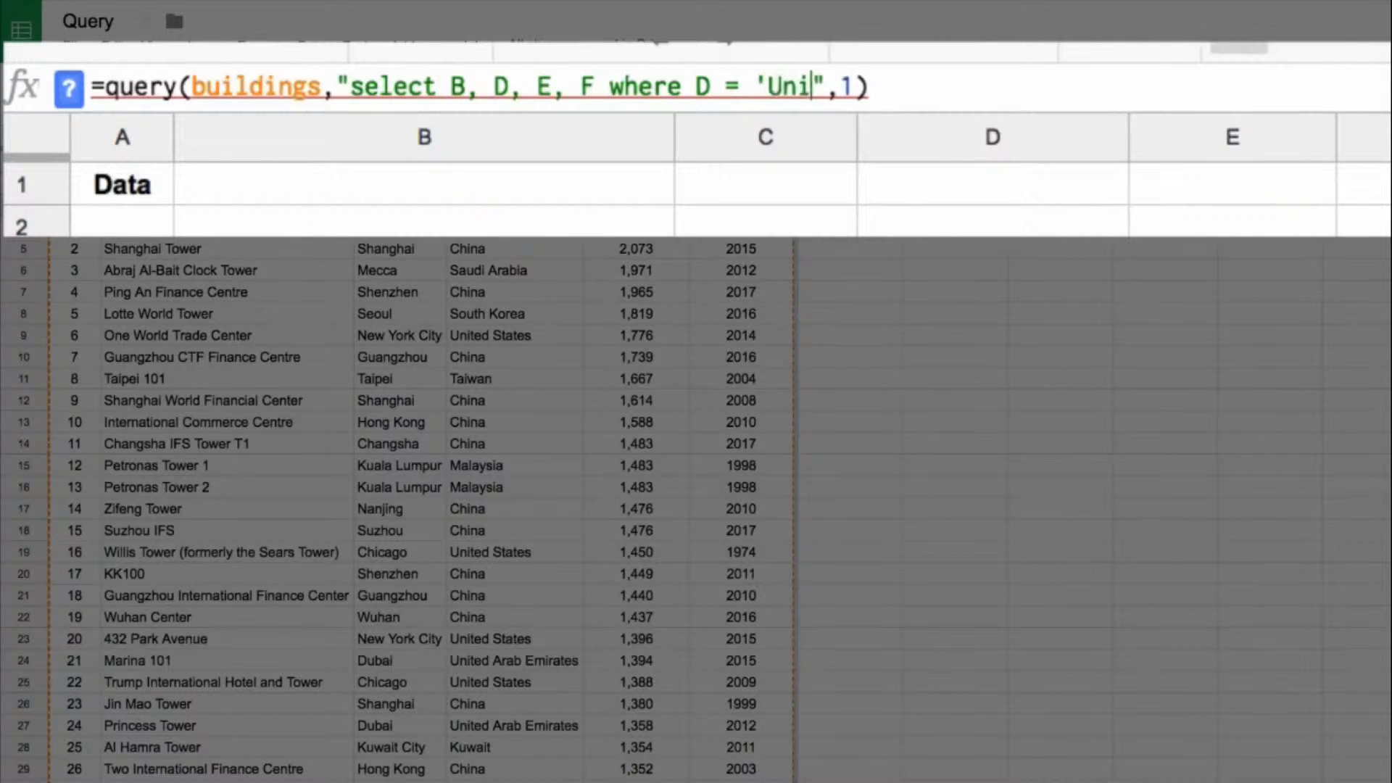
text(ates)
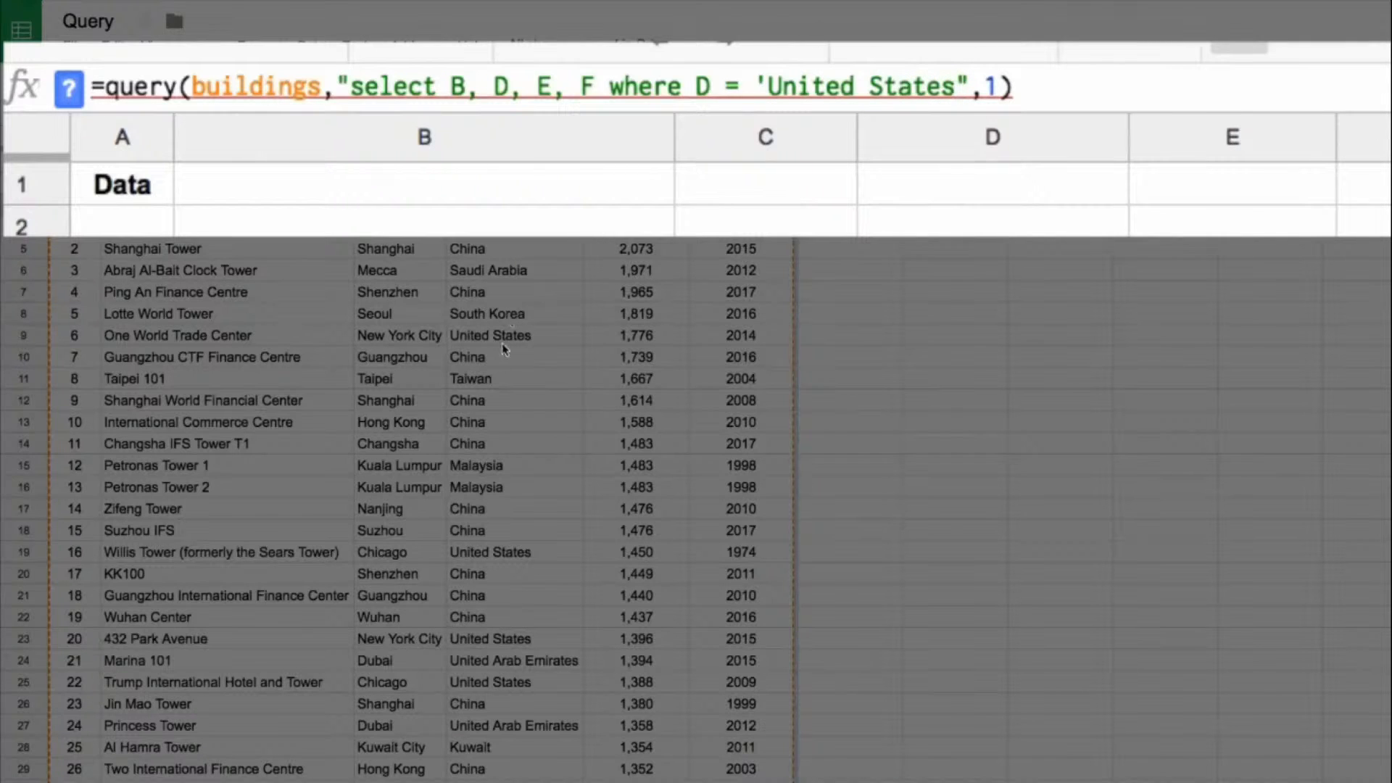
text(')
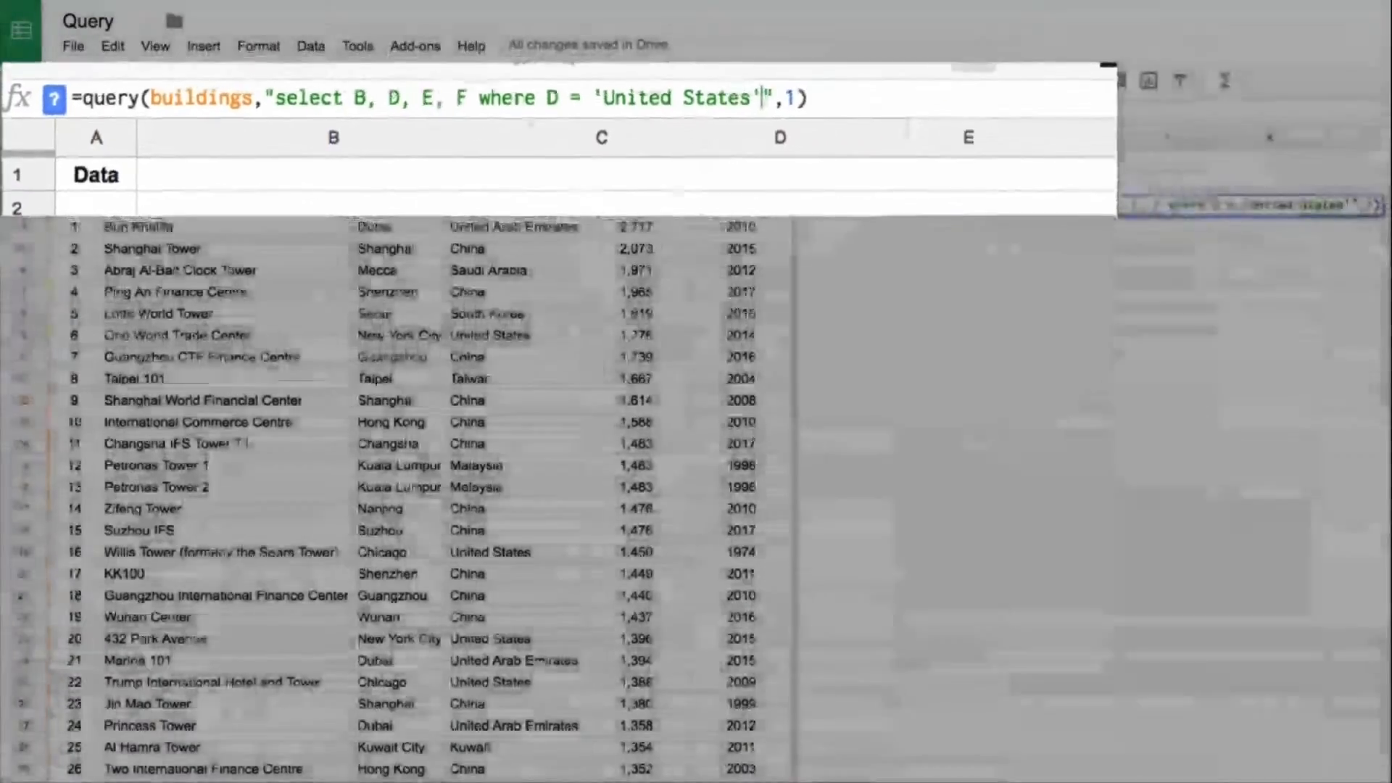
key(Return)
Examine the Country column of the query output to check which countries the filtered rows belong to
key(Up)
key(Right)
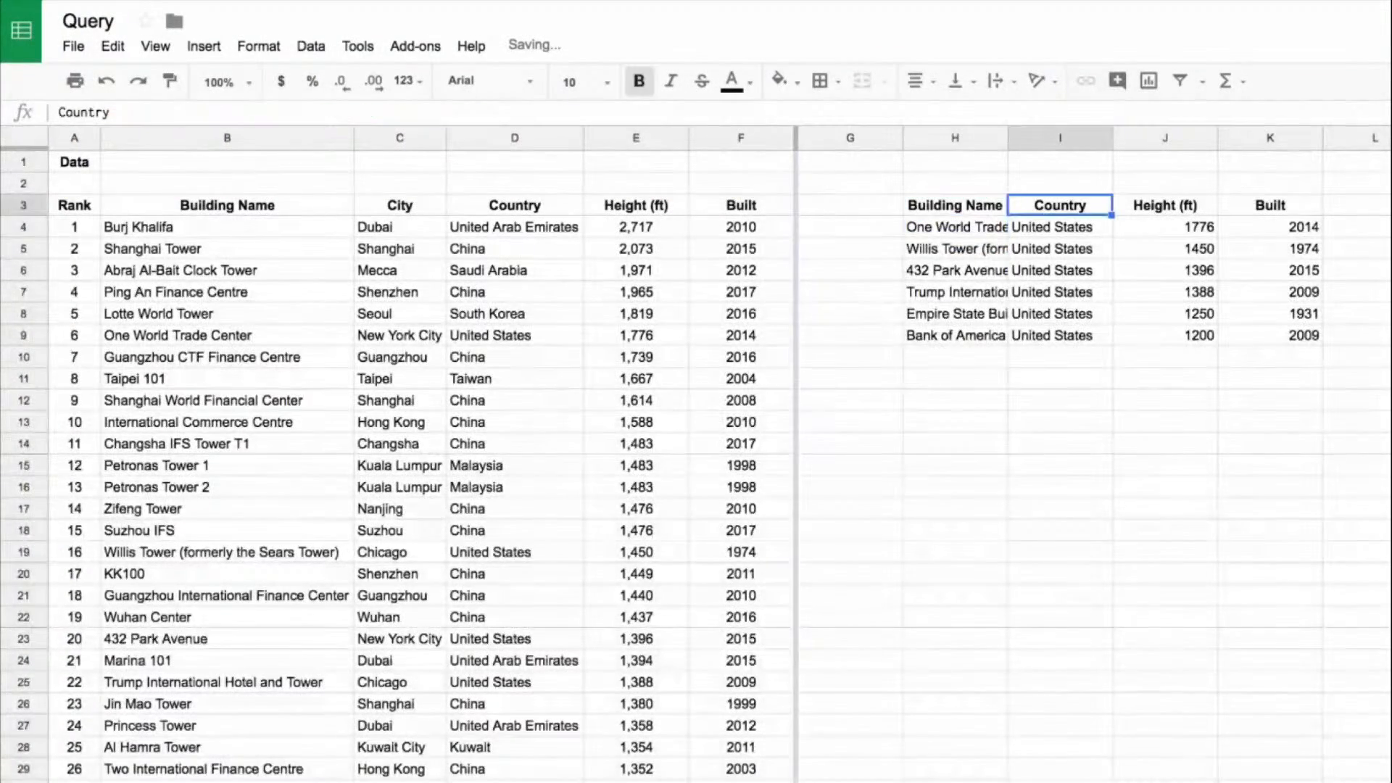
key(Down)
key(Left)
key(Right)
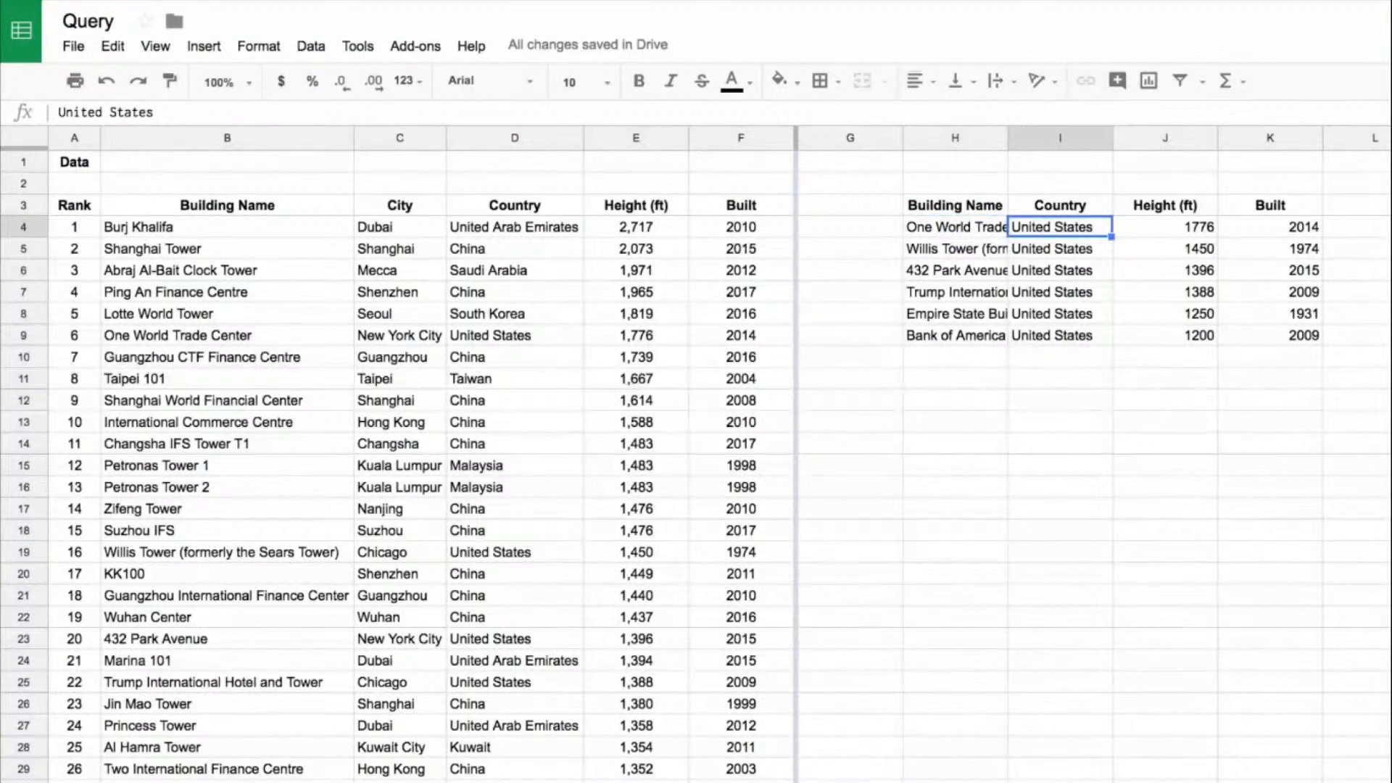
key(Down)
key(Down)
key(Down)
key(Down)
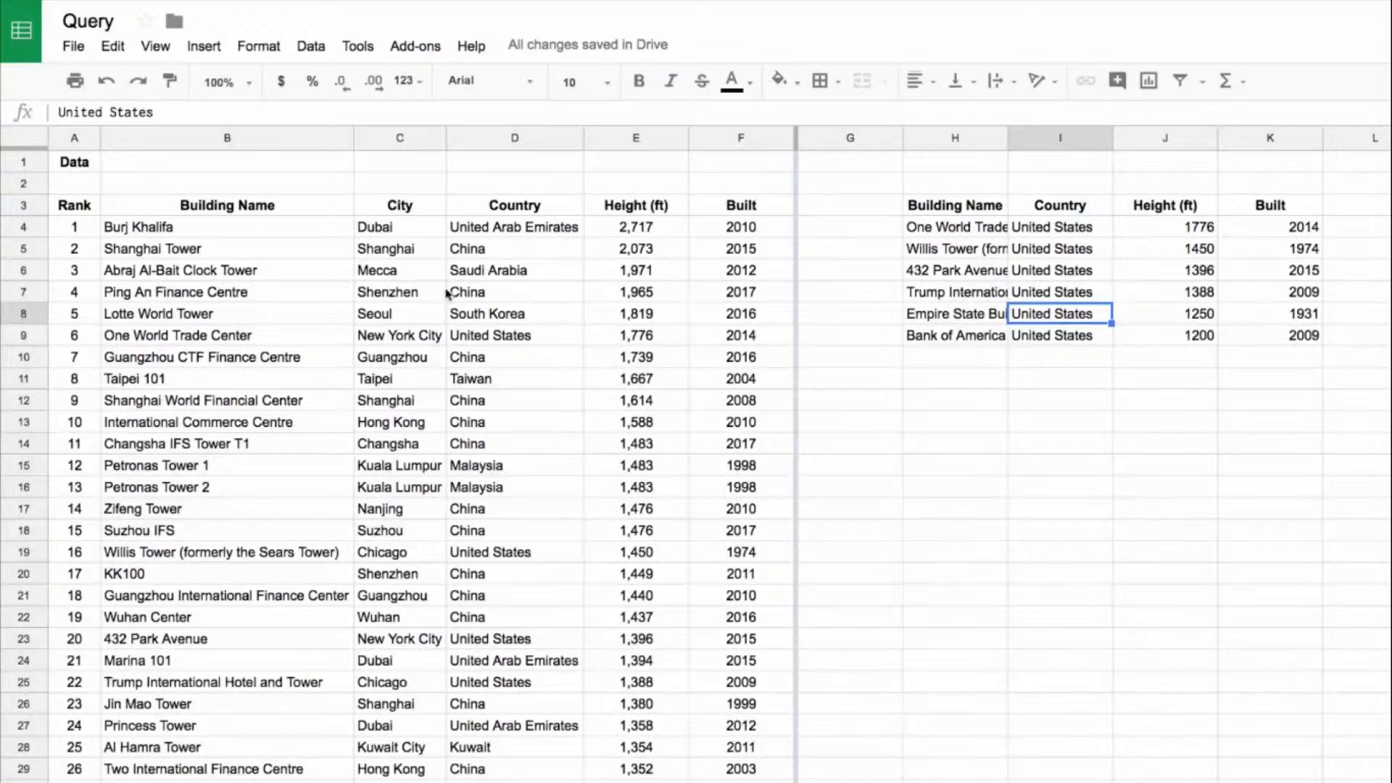
Add a filter to the data headers in A3:F3 and view the Country column's filter values without changing them
drag(66, 199, 737, 208)
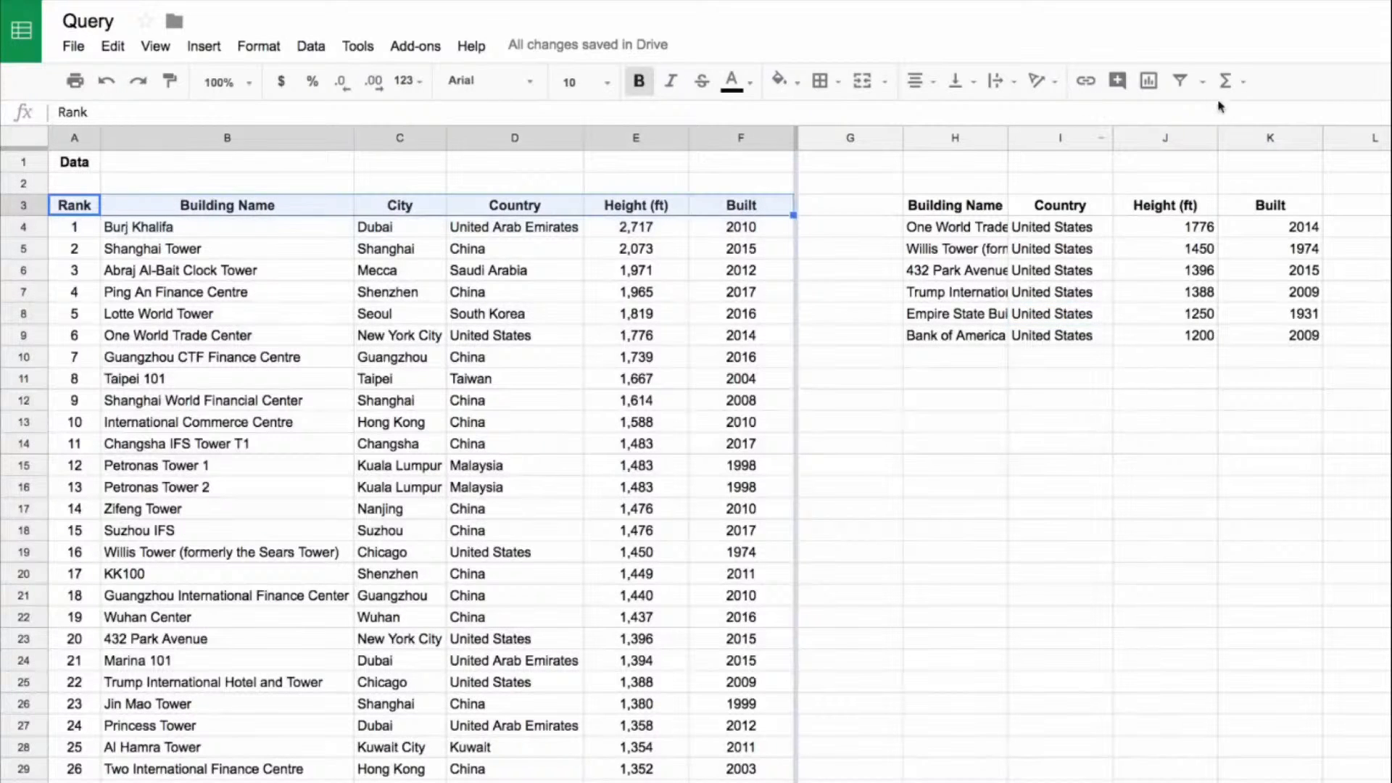
click(1189, 87)
click(573, 205)
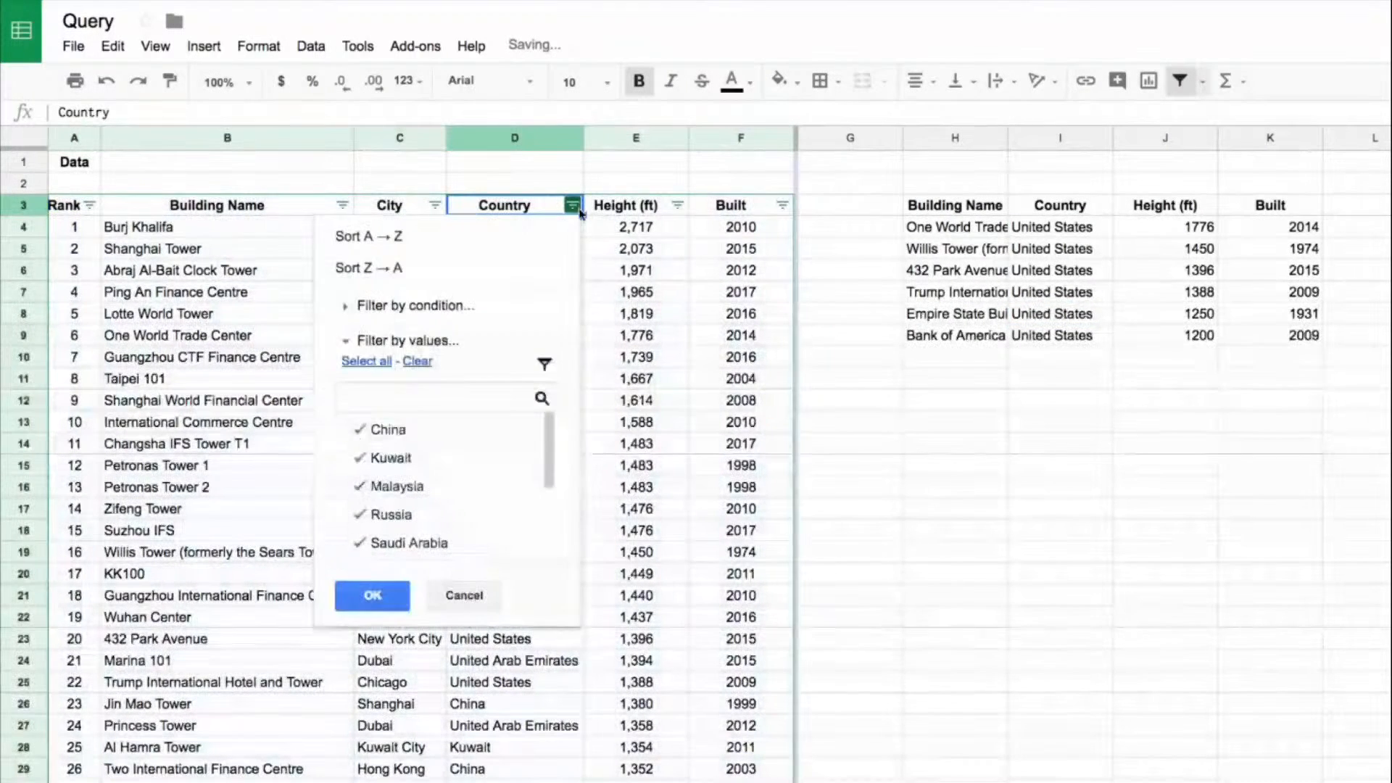
scroll(435, 464, down, 4)
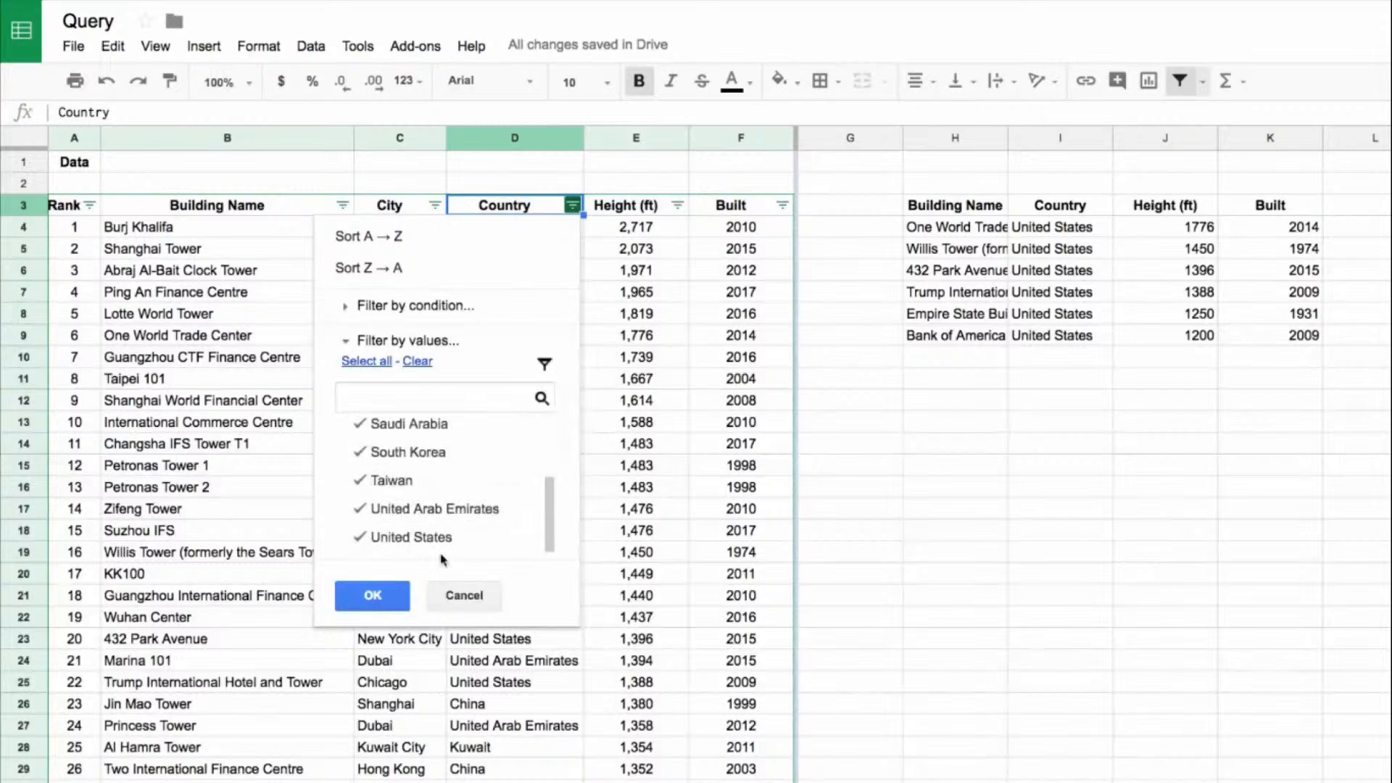
click(464, 593)
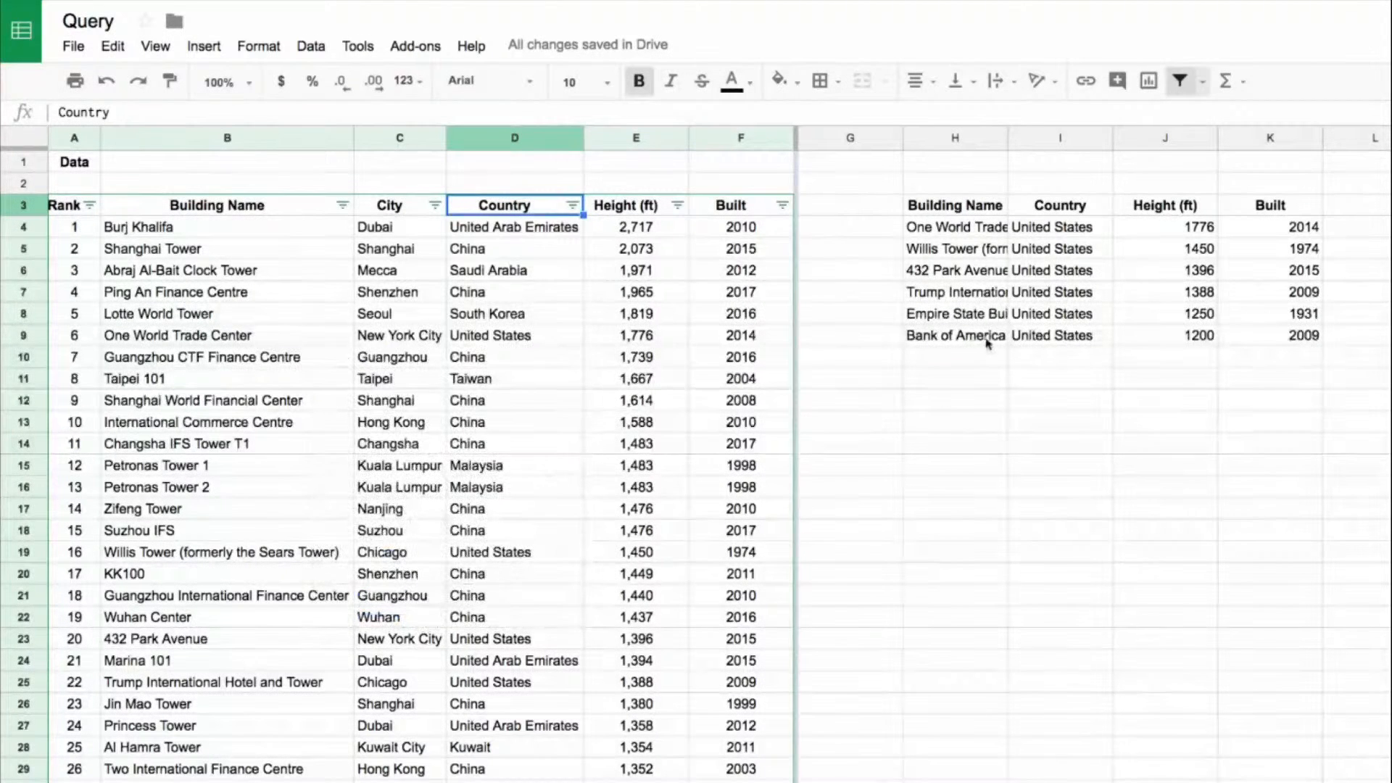
Sort the query results in H3 by build year ascending by adding "order by F asc" after the where clause
click(968, 208)
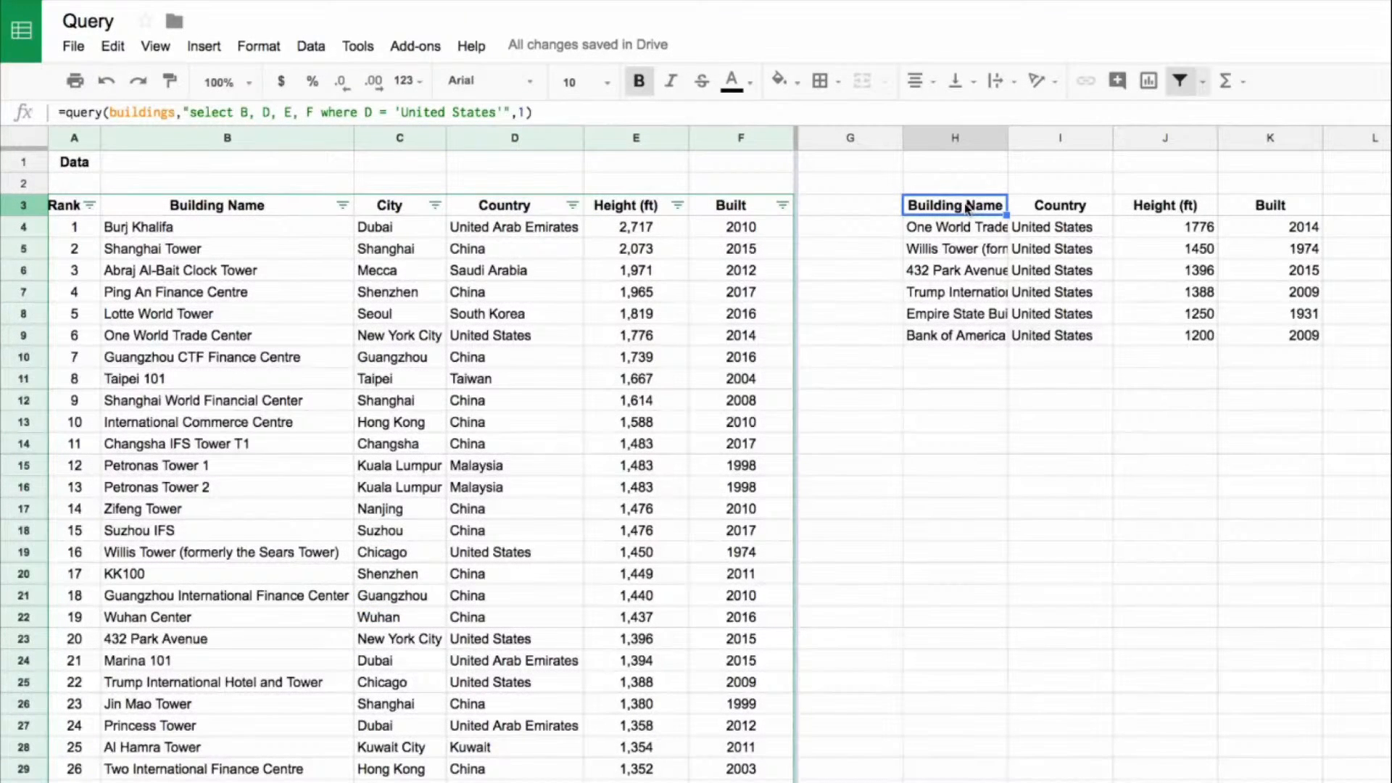
click(1200, 227)
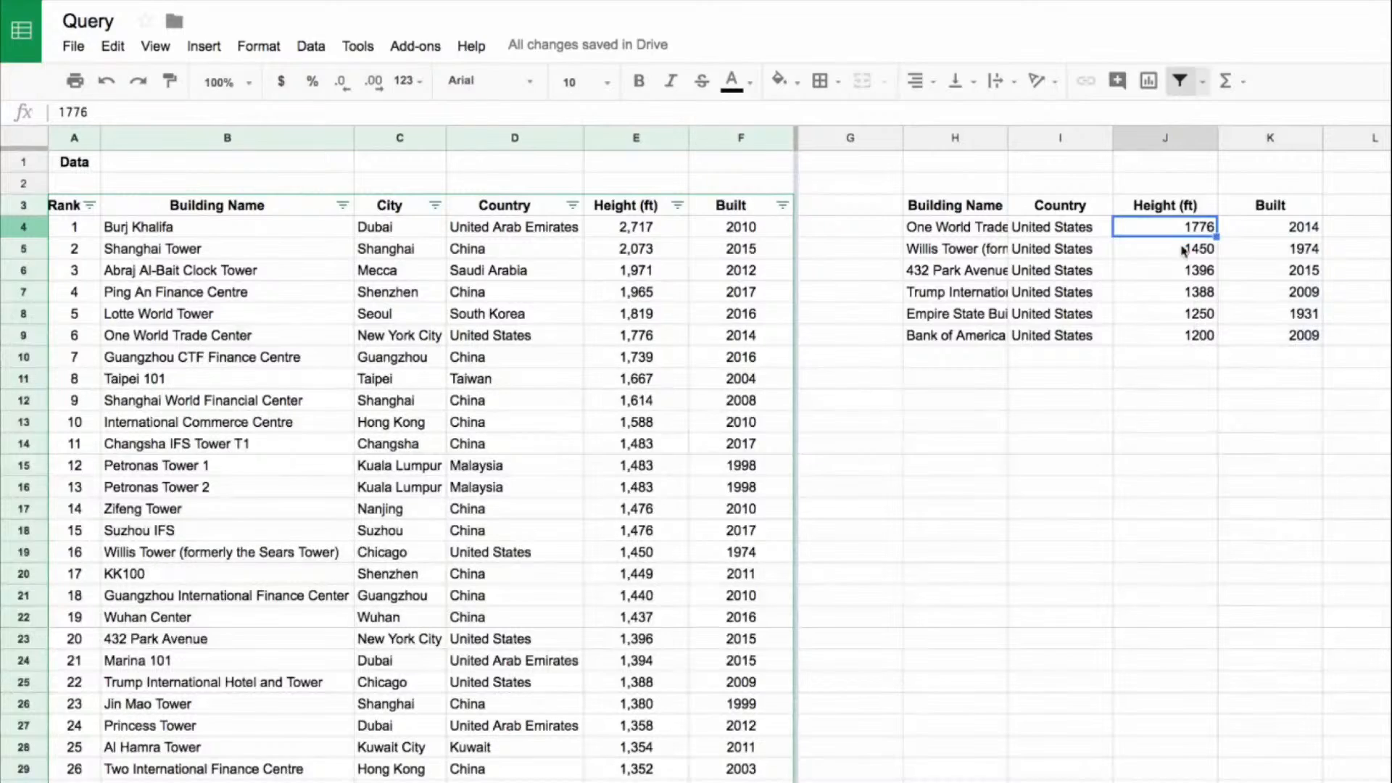
drag(1298, 227, 1293, 333)
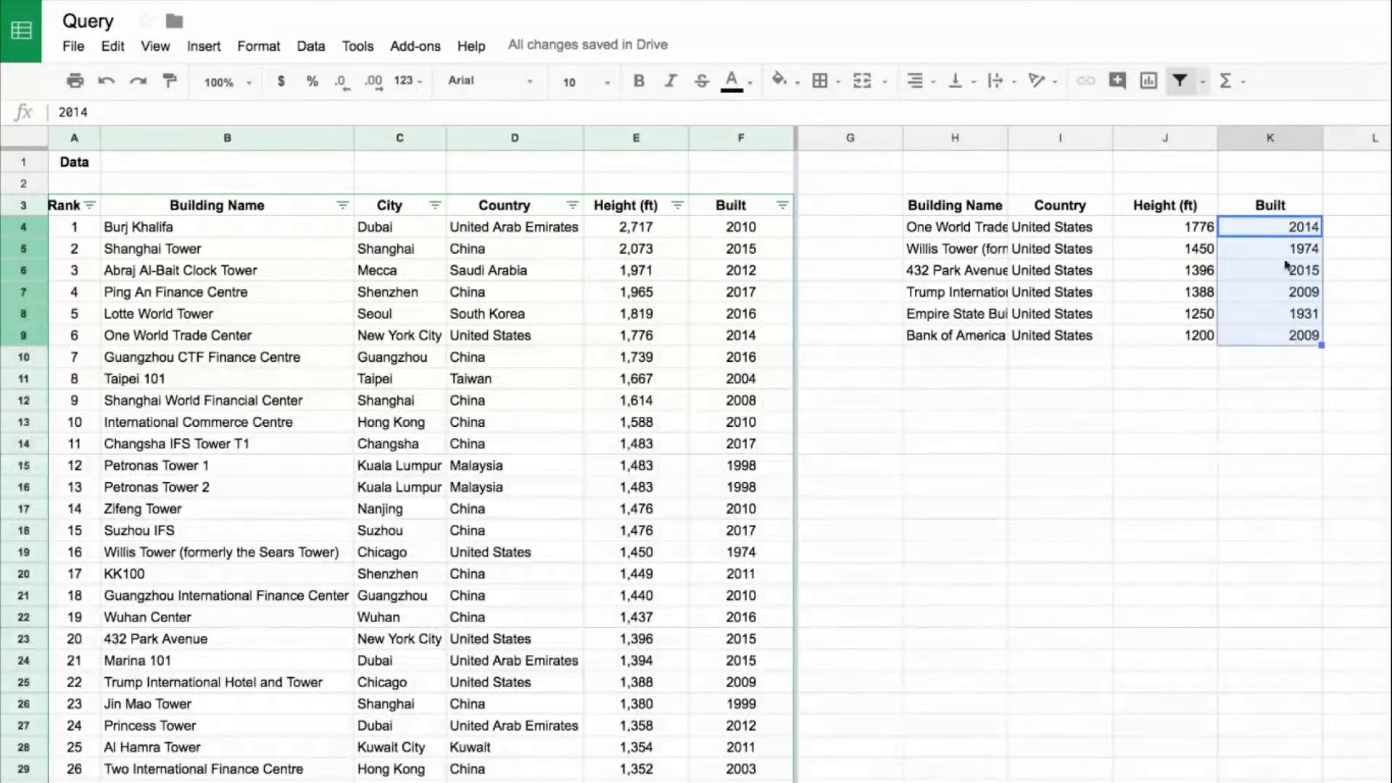
click(985, 209)
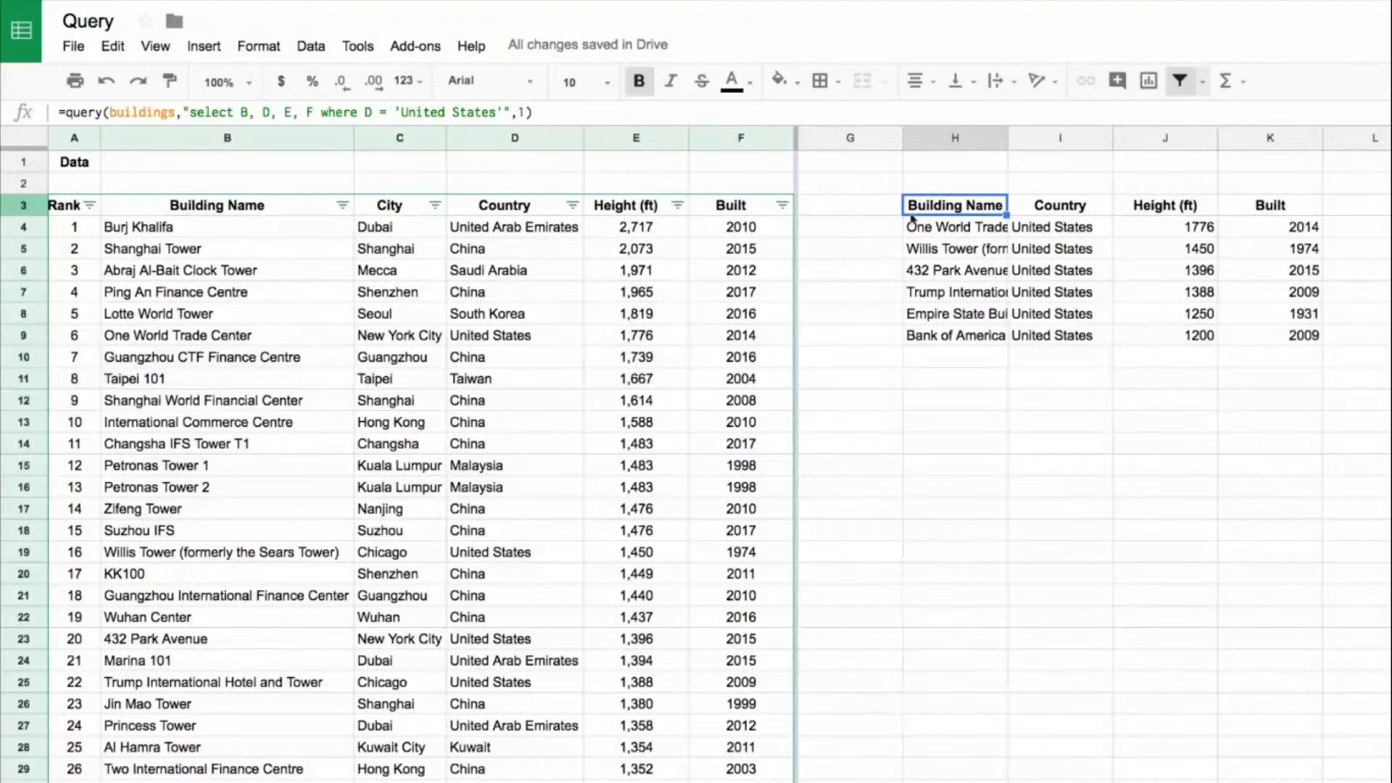
click(500, 110)
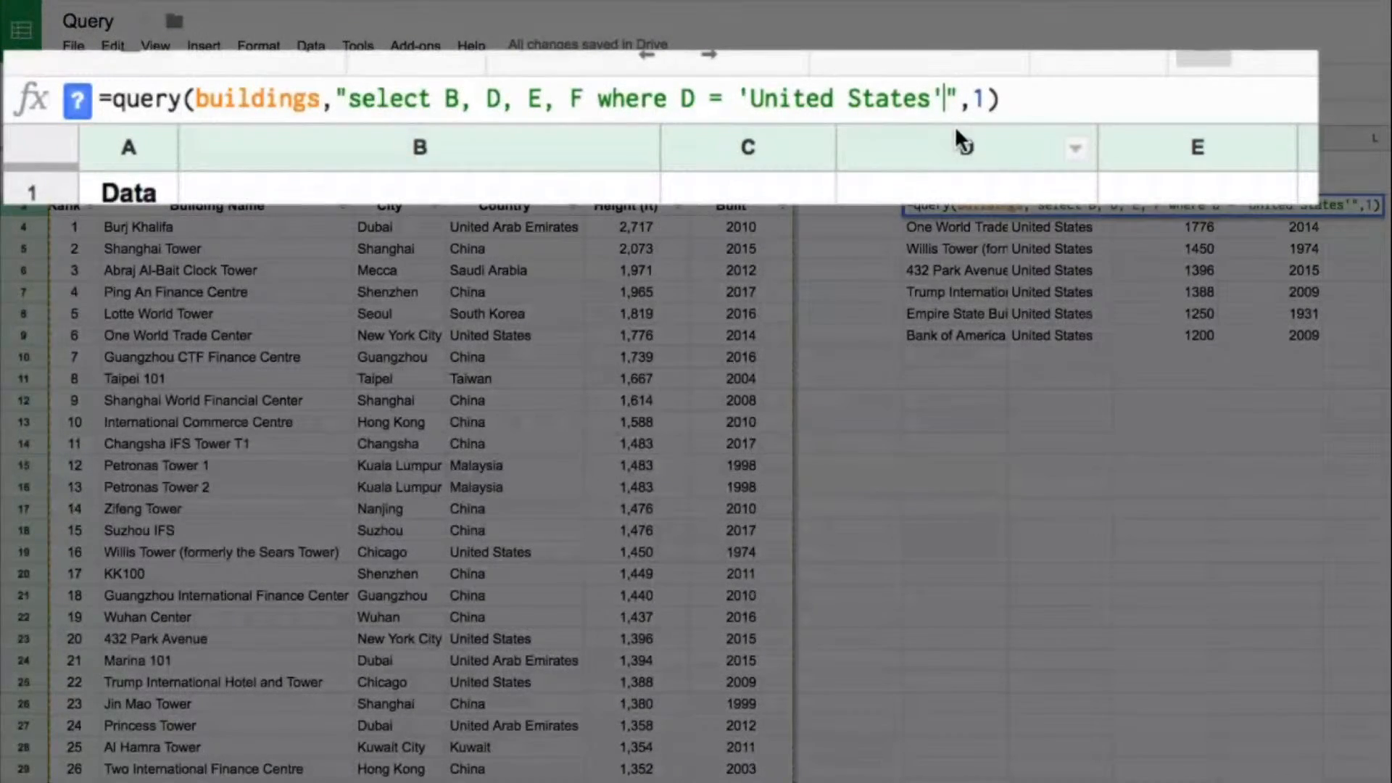
text(ordery)
key(BackSpace)
key(BackSpace)
text(by)
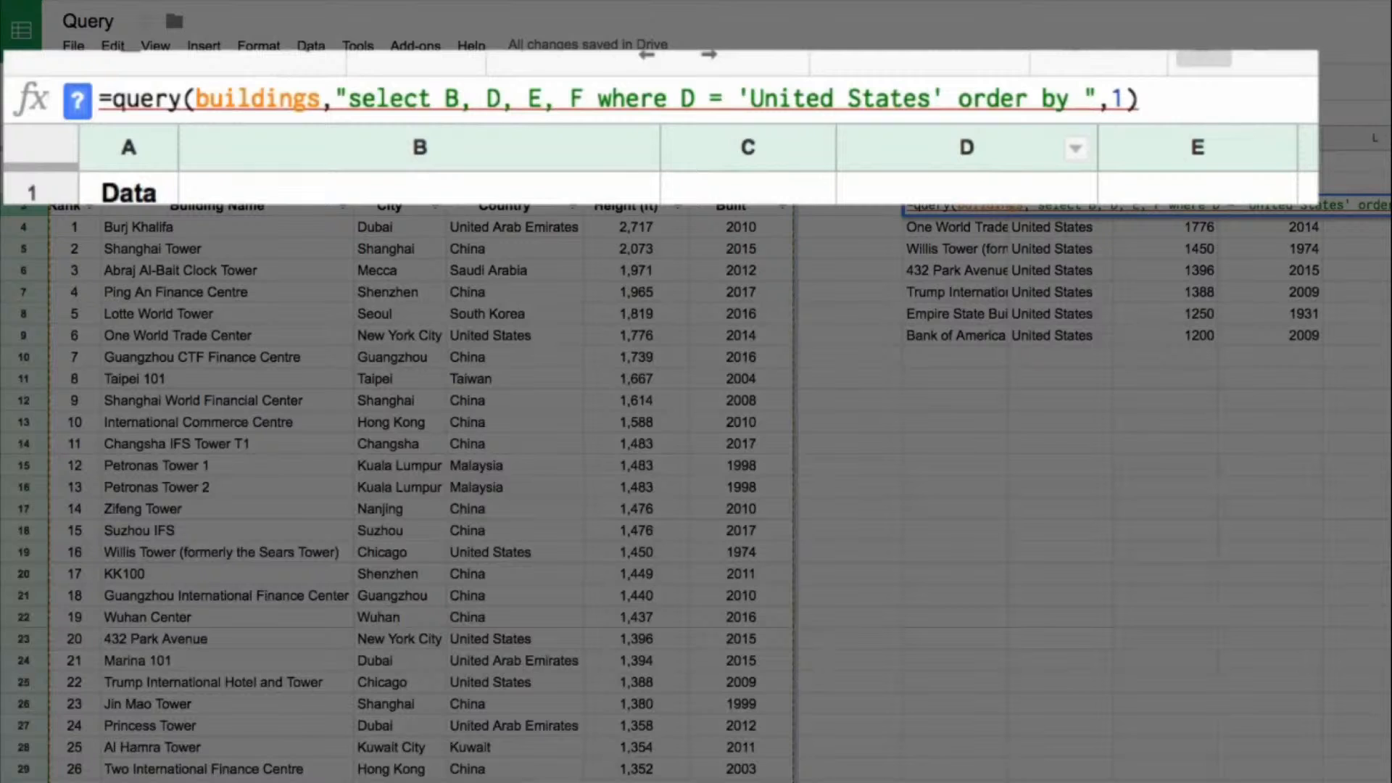
key(shift+Left)
key(shift+Left)
key(shift+Left)
key(shift+Left)
key(shift+Left)
key(shift+Left)
key(shift+Left)
key(shift+Left)
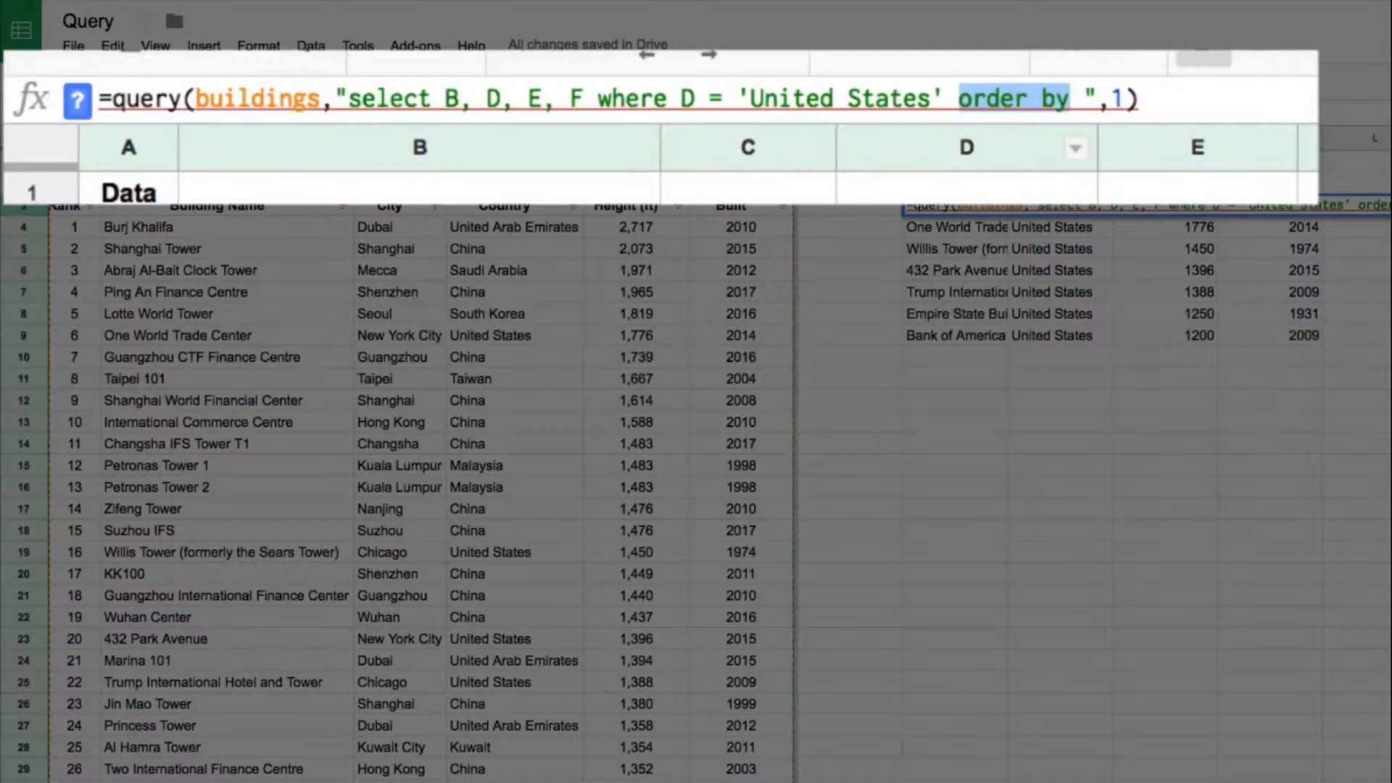
key(Right)
key(Right)
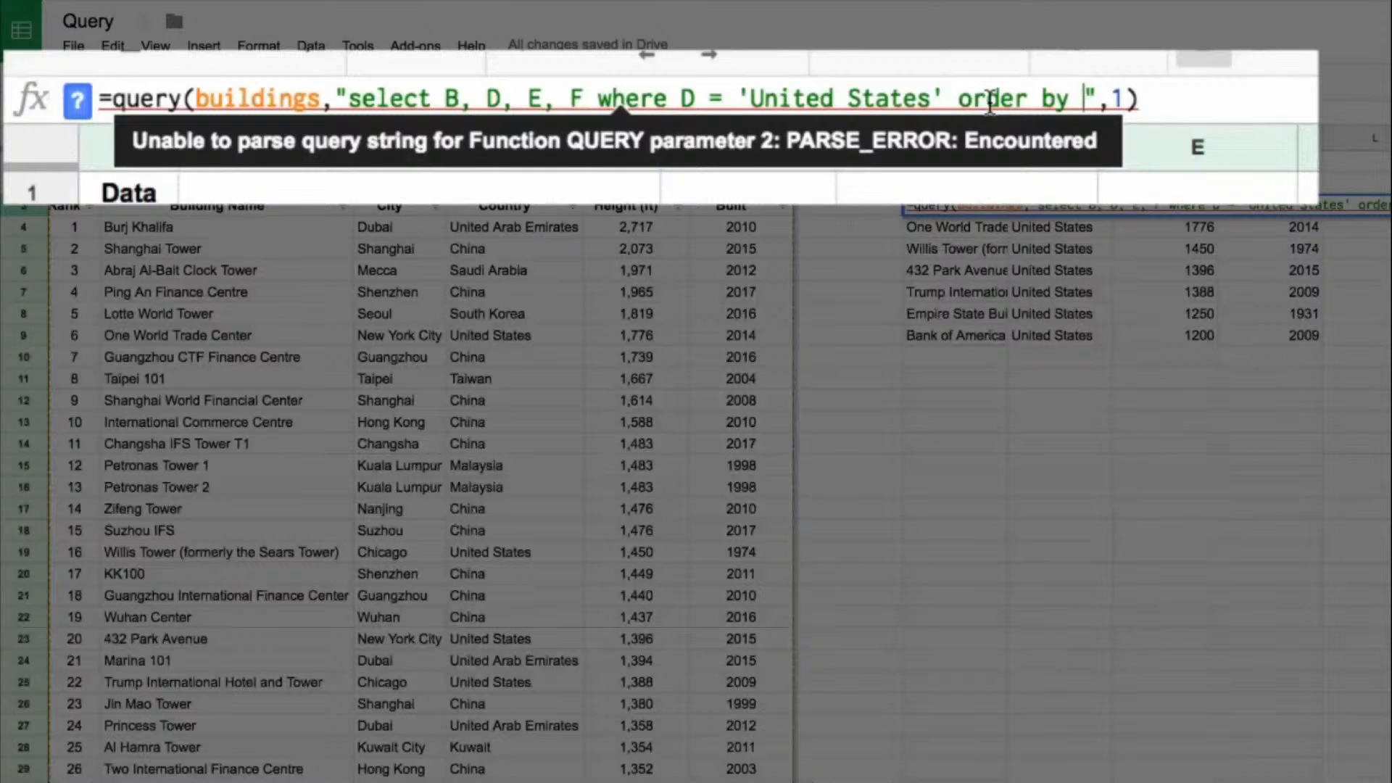
text(F asc)
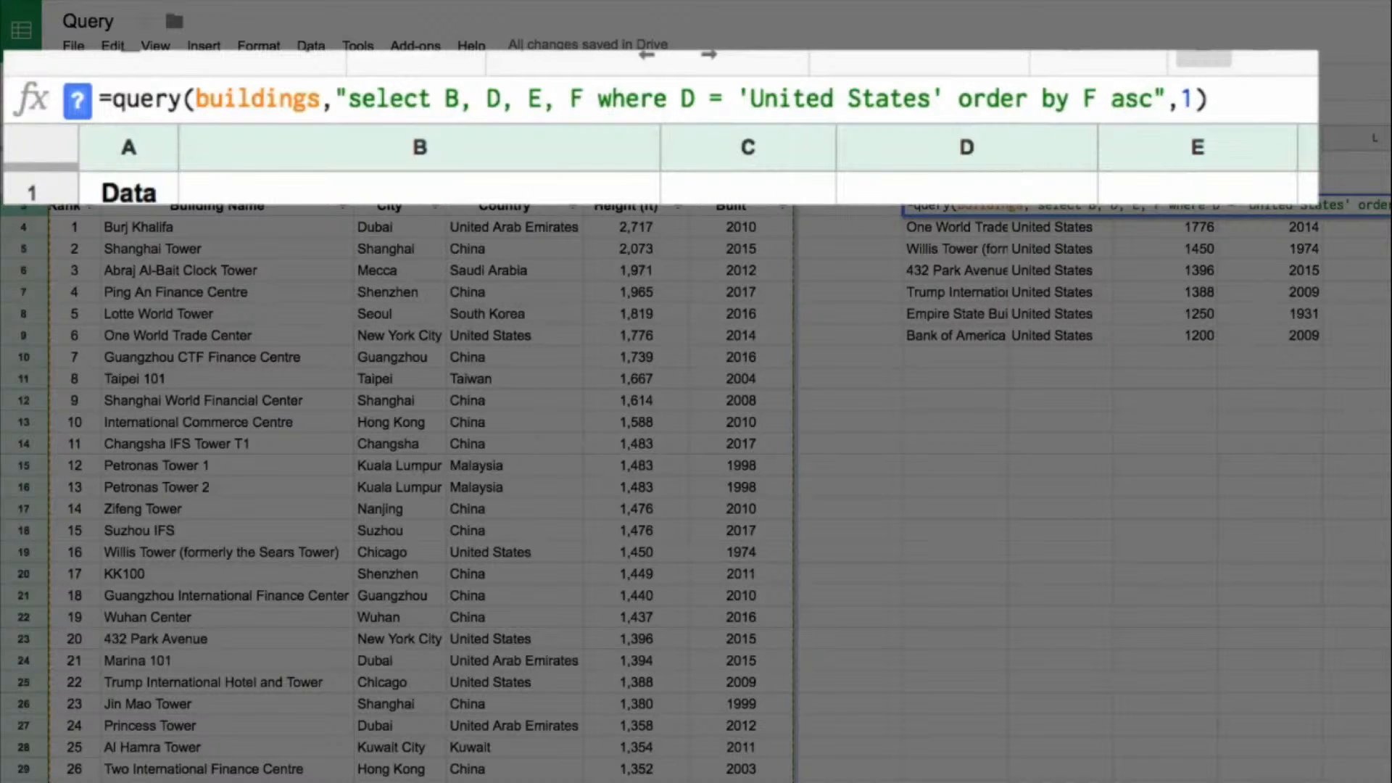
key(Return)
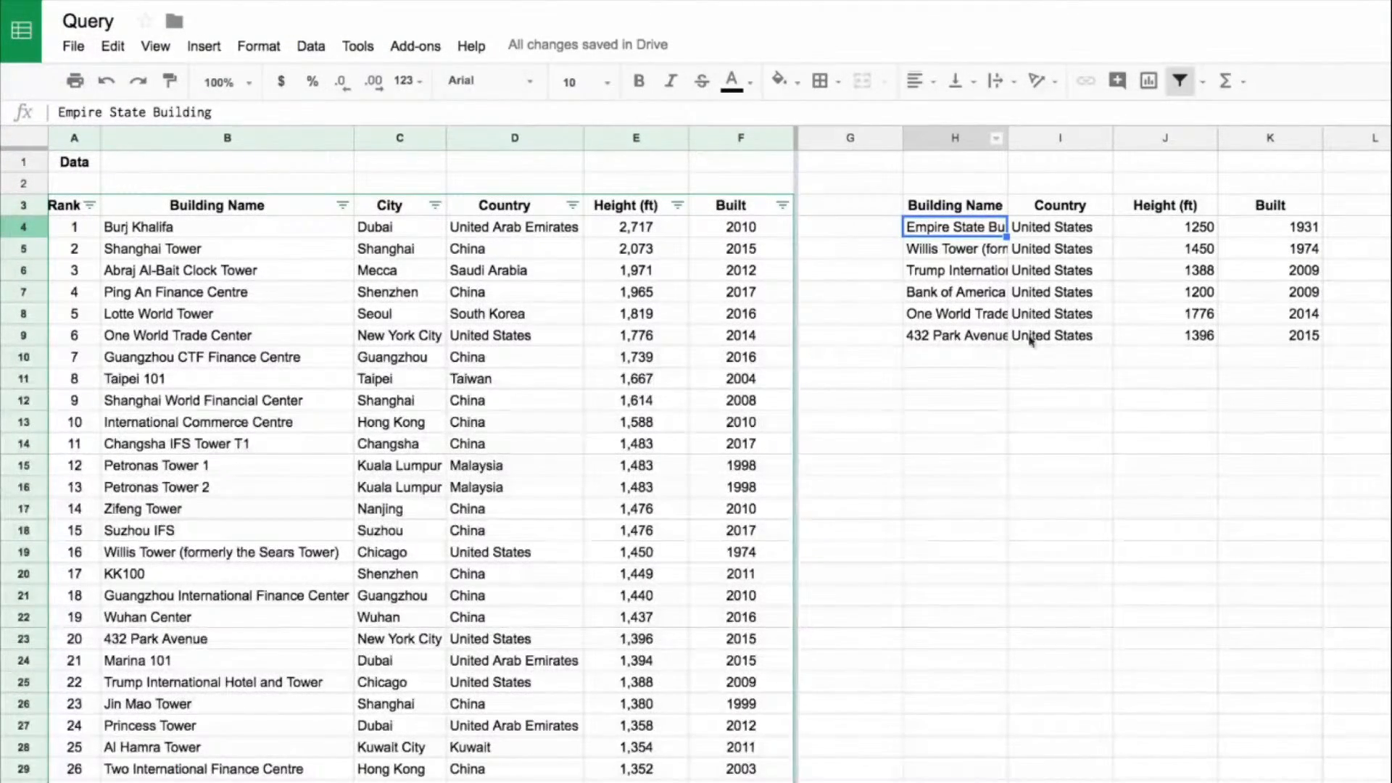
Reverse the sort in the H3 query to descending, so it ends with "order by F desc"
click(964, 205)
drag(613, 115, 592, 115)
text(desc",1))
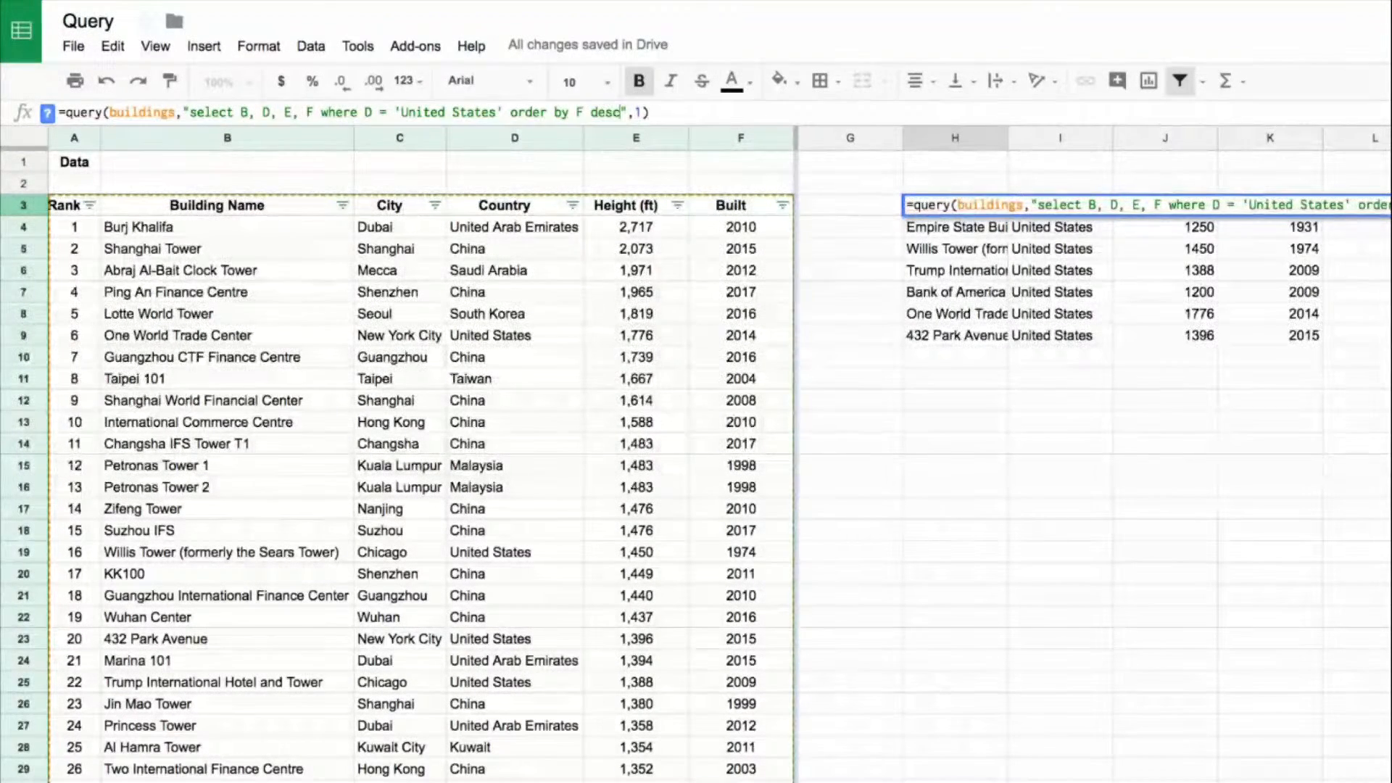
key(Return)
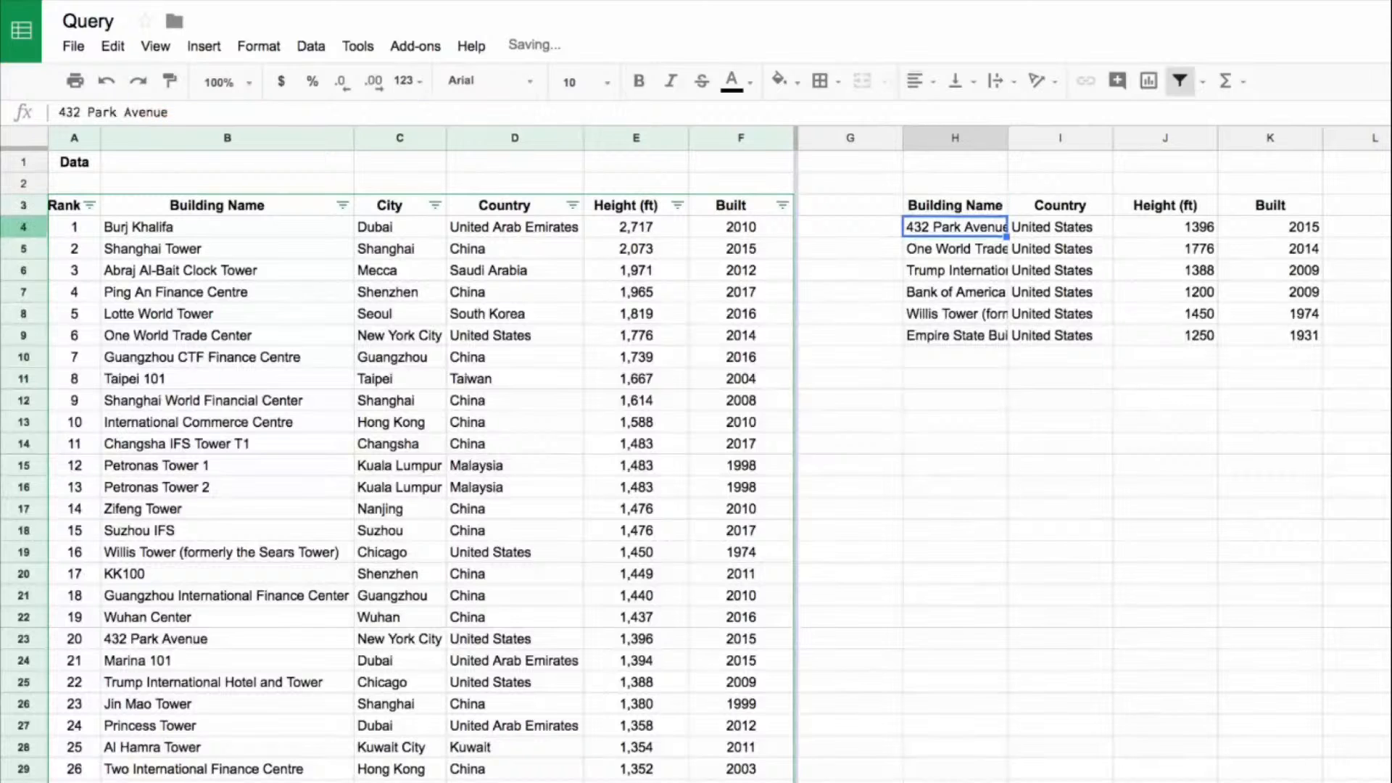
key(Right)
key(Right)
key(Right)
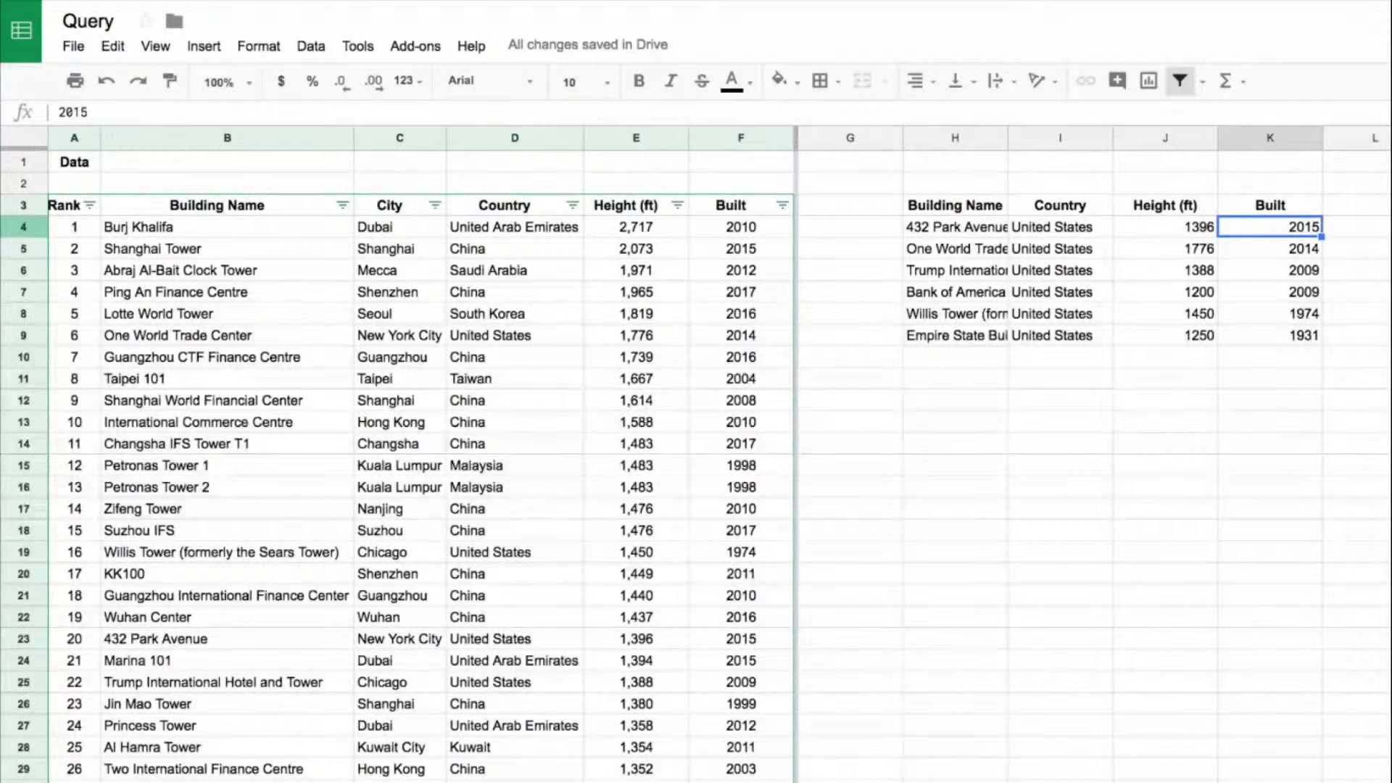
Rewrite the select and where keywords in the H3 query in capitals as SELECT and WHERE
key(Up)
key(Left)
key(Left)
key(Left)
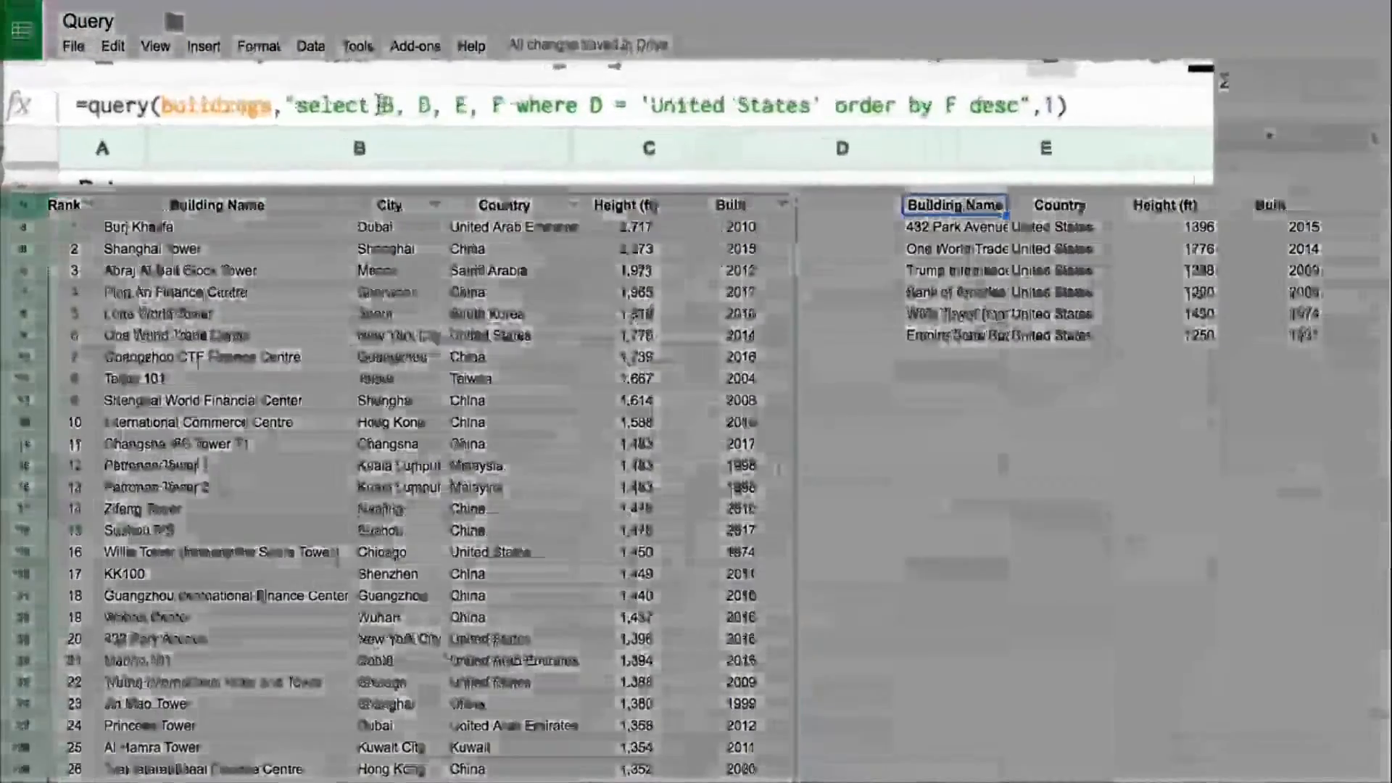
click(192, 111)
double_click(192, 111)
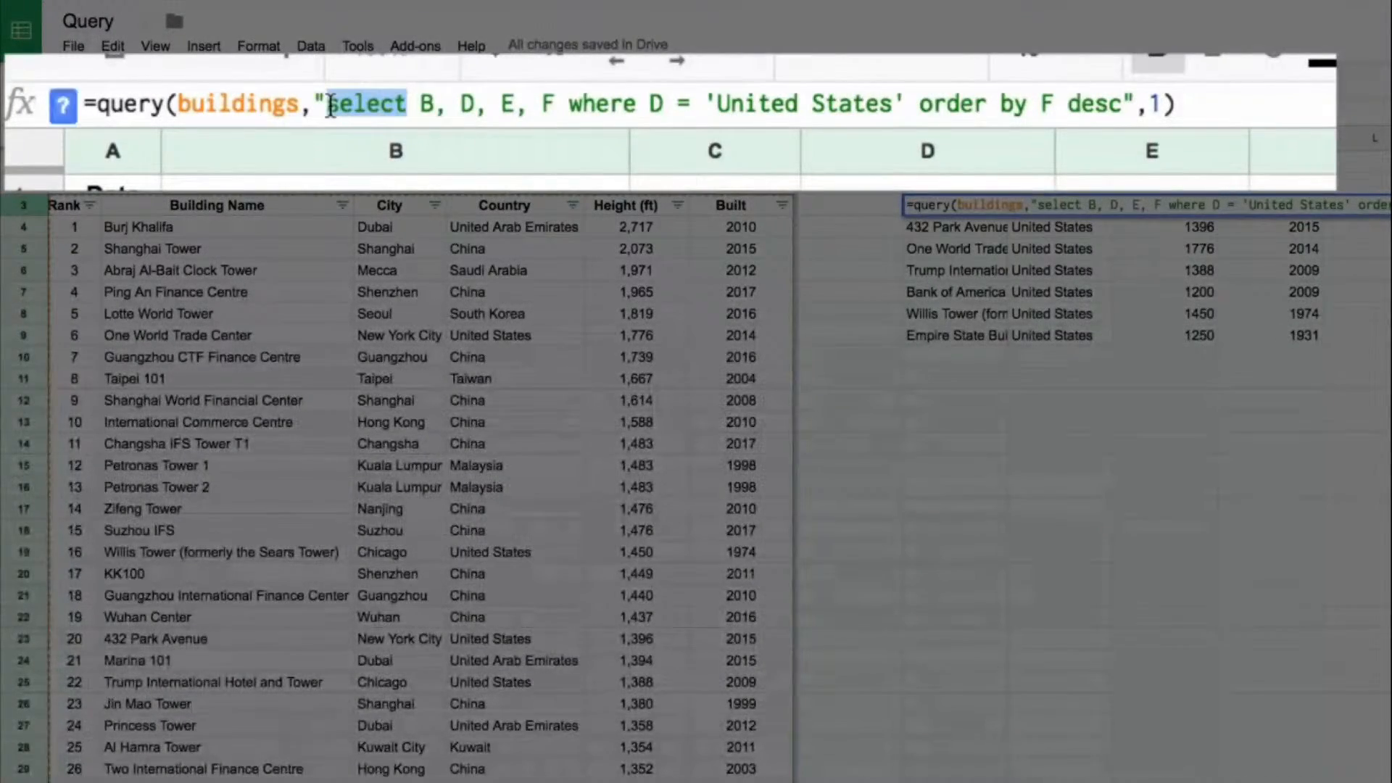
text(SELECT)
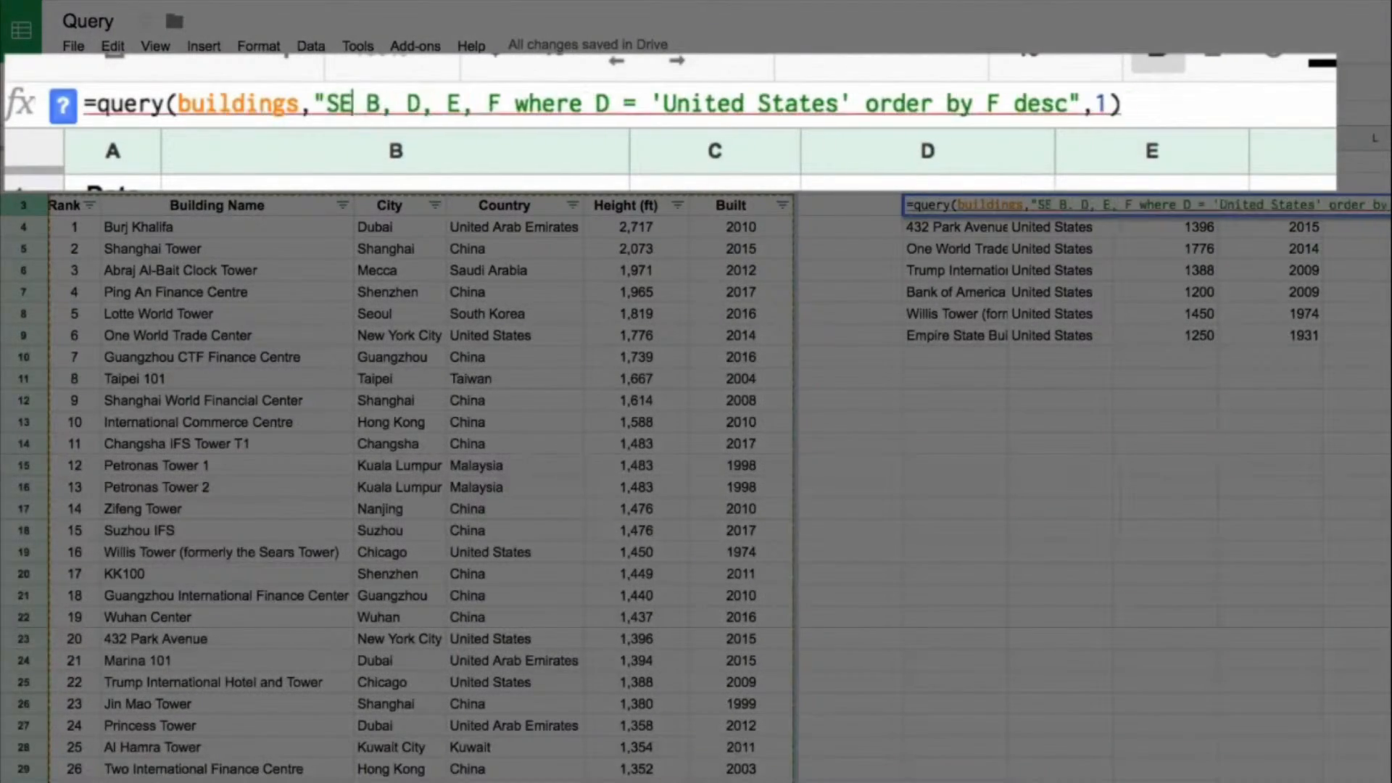
drag(568, 103, 632, 100)
text(WHERE)
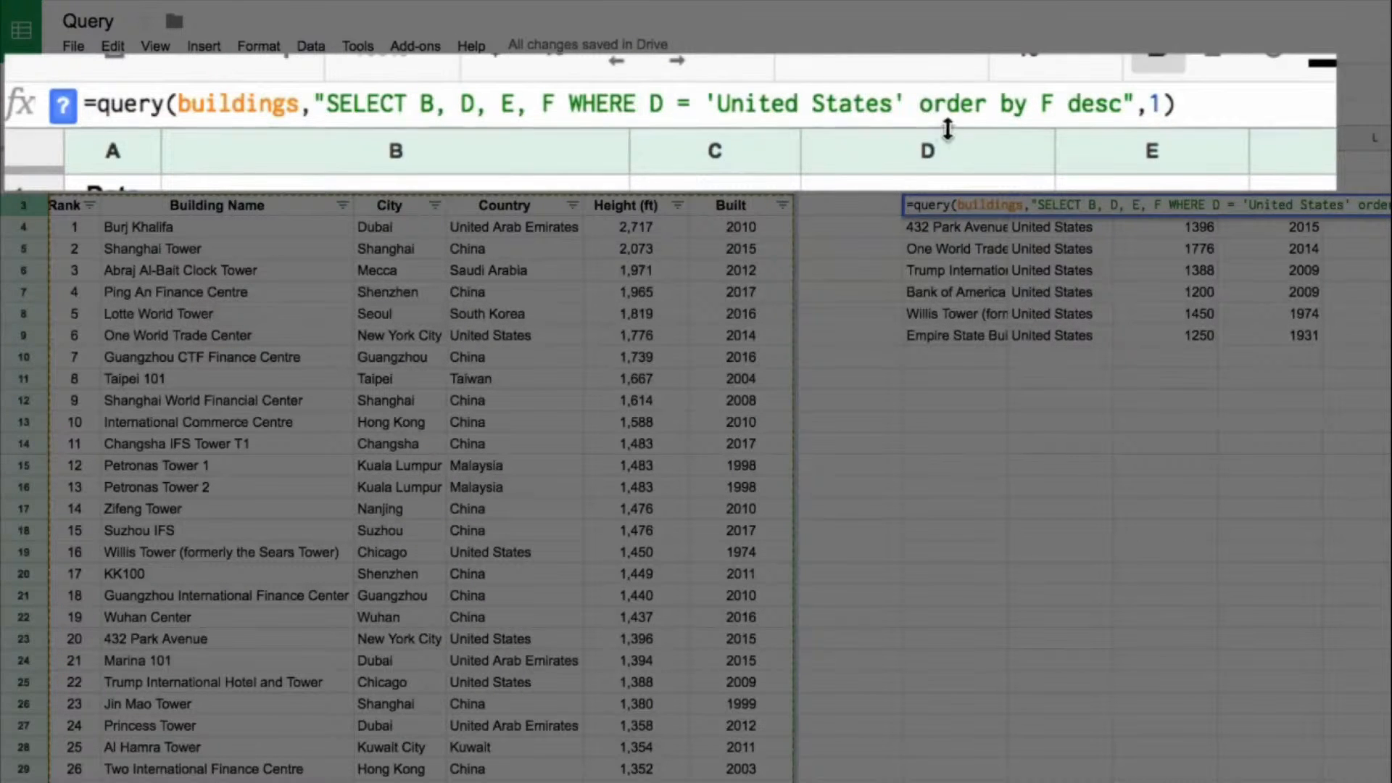
Capitalize the sort keywords in the H3 query, so it ends with "ORDER BY F DESC", and commit the formula
drag(920, 103, 1025, 101)
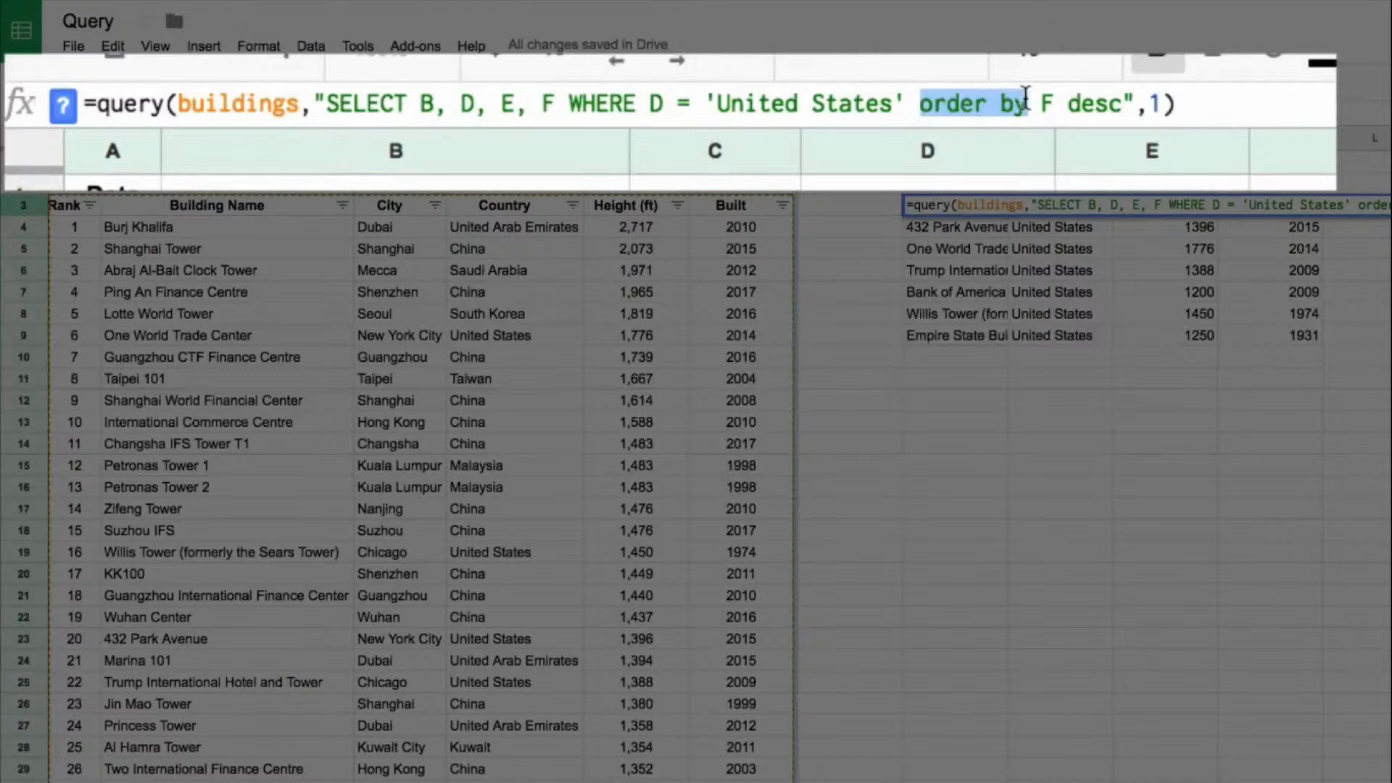
text(ORDER BY)
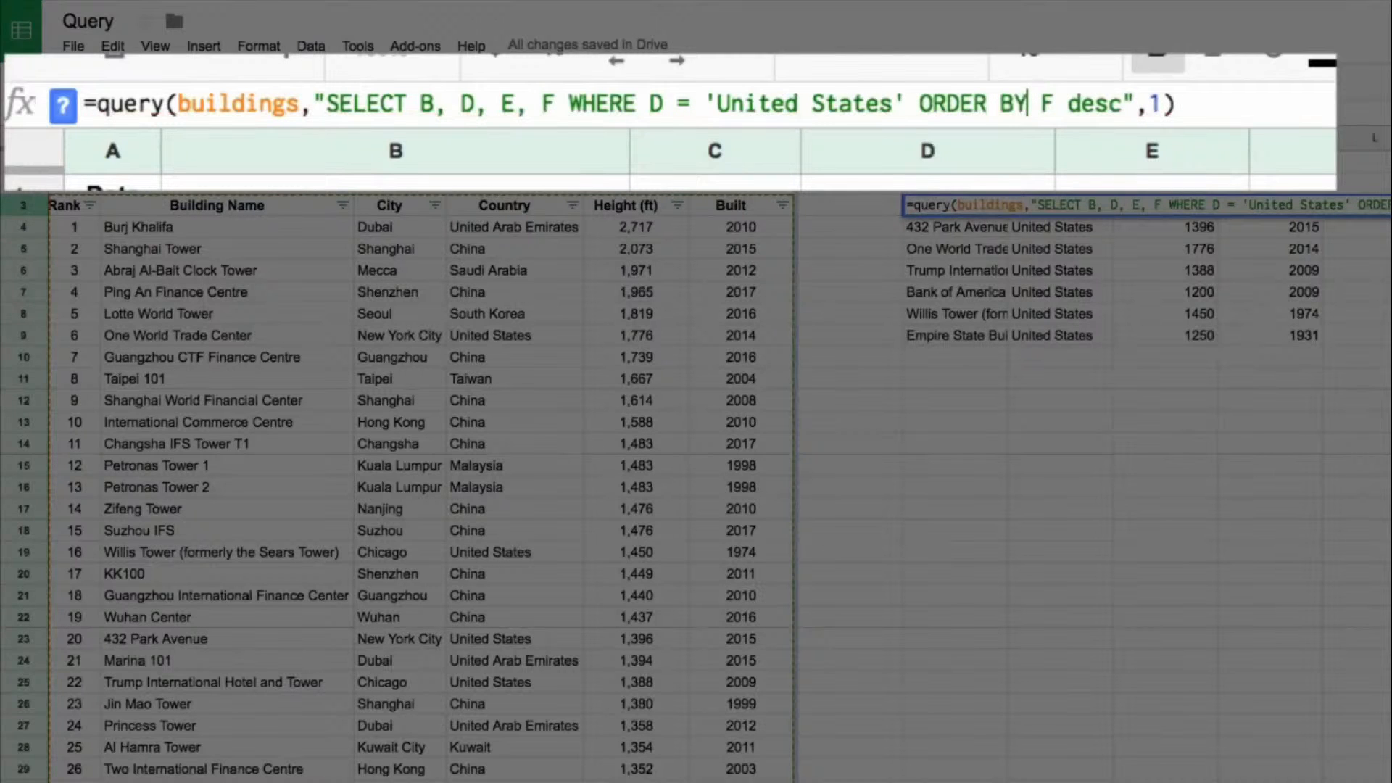
drag(1068, 103, 1123, 103)
text(DESC)
click(1167, 105)
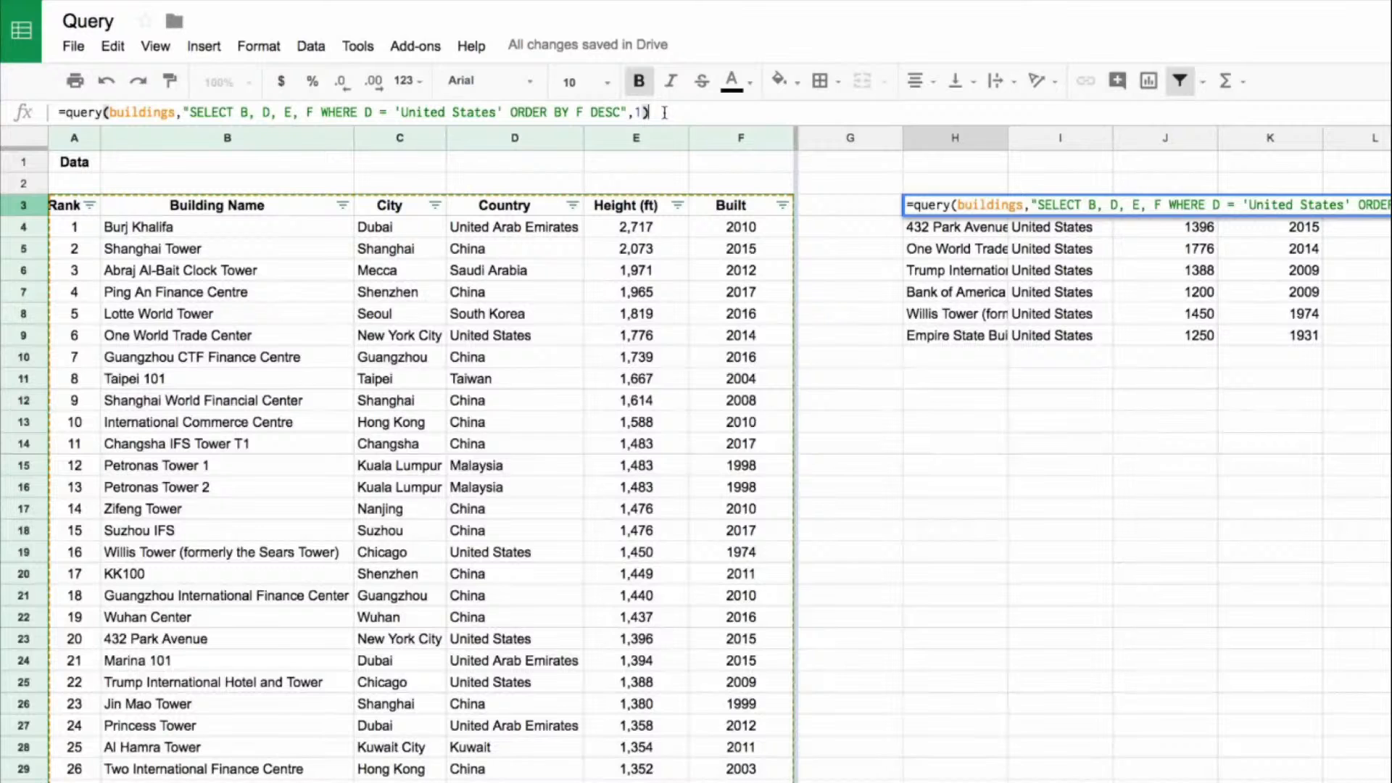
key(Return)
key(Up)
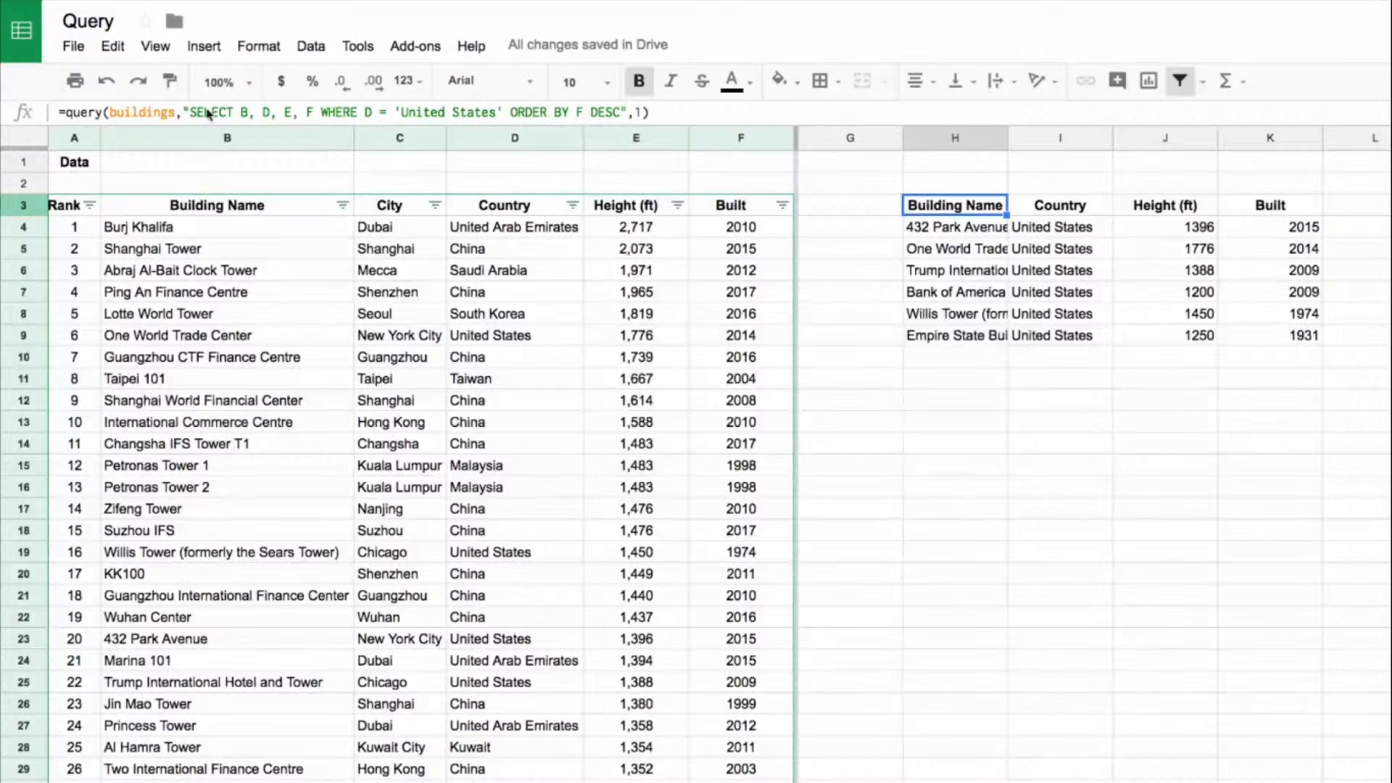
Remove the WHERE and ORDER BY clauses from the H3 query, leaving "SELECT B, D, E, F", and review the returned rows
click(317, 112)
drag(335, 107, 615, 107)
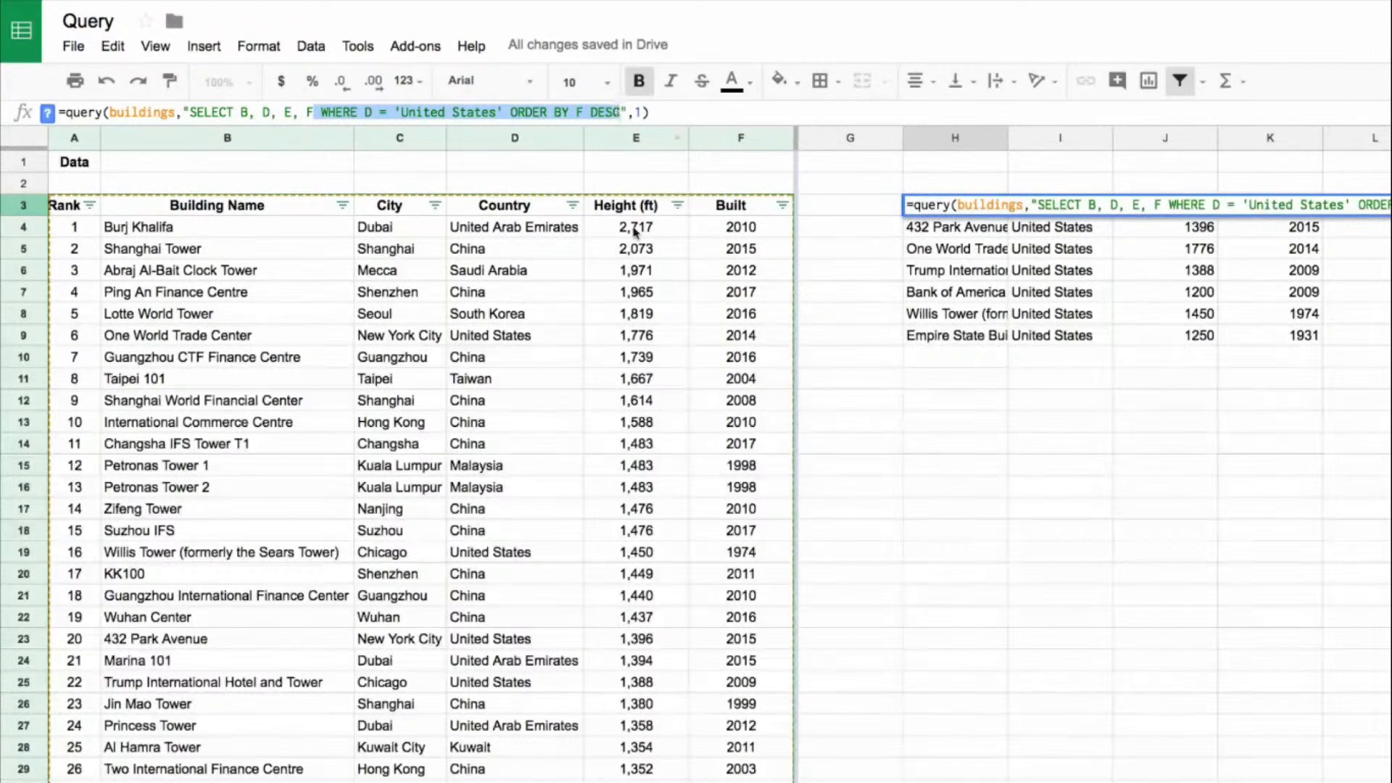
key(BackSpace)
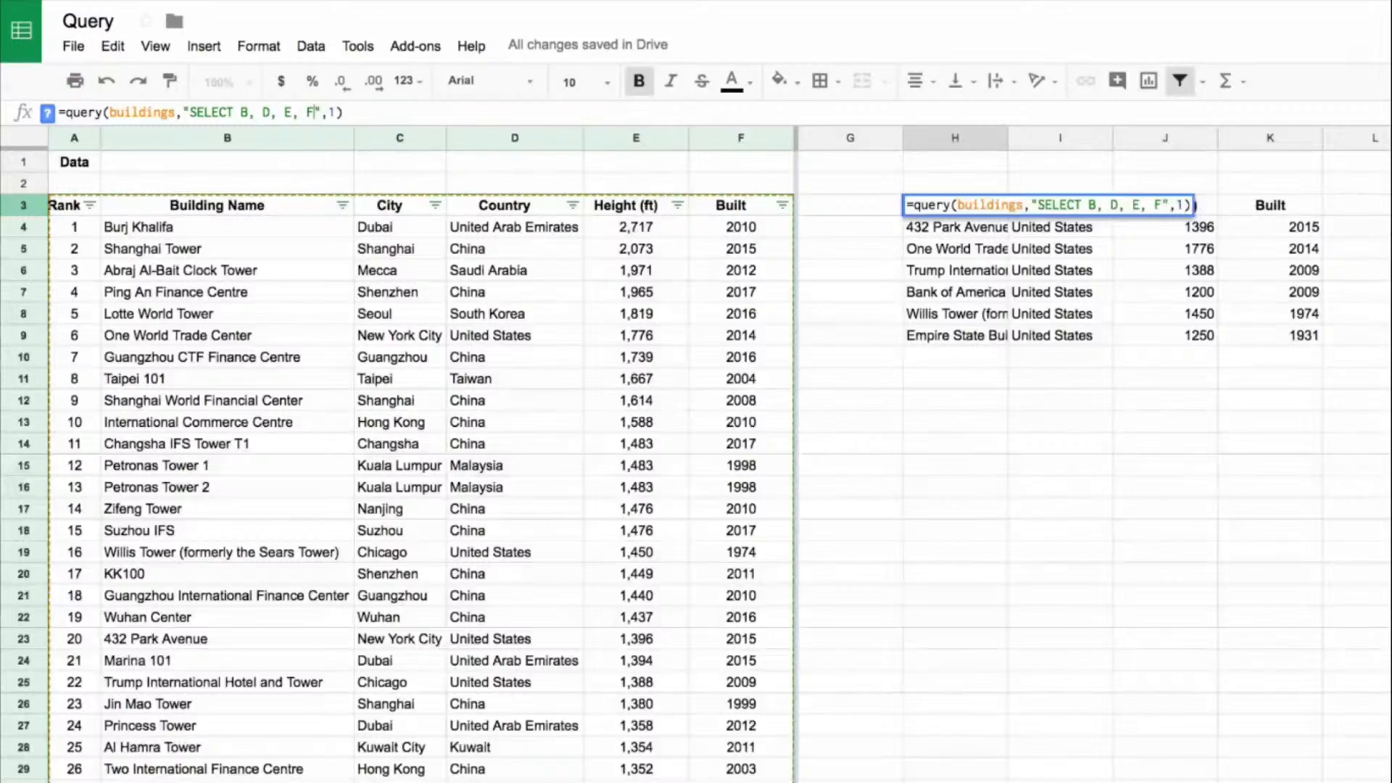
key(Return)
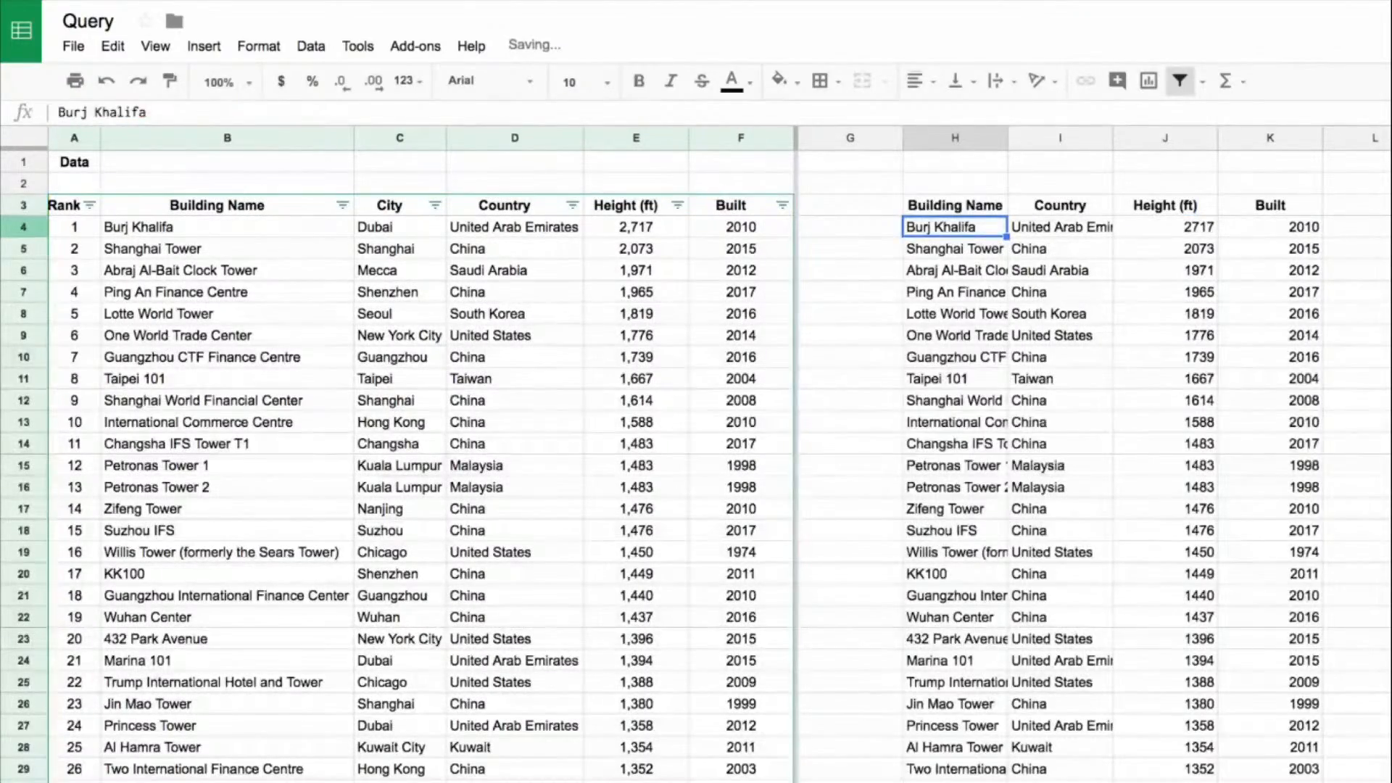
key(Up)
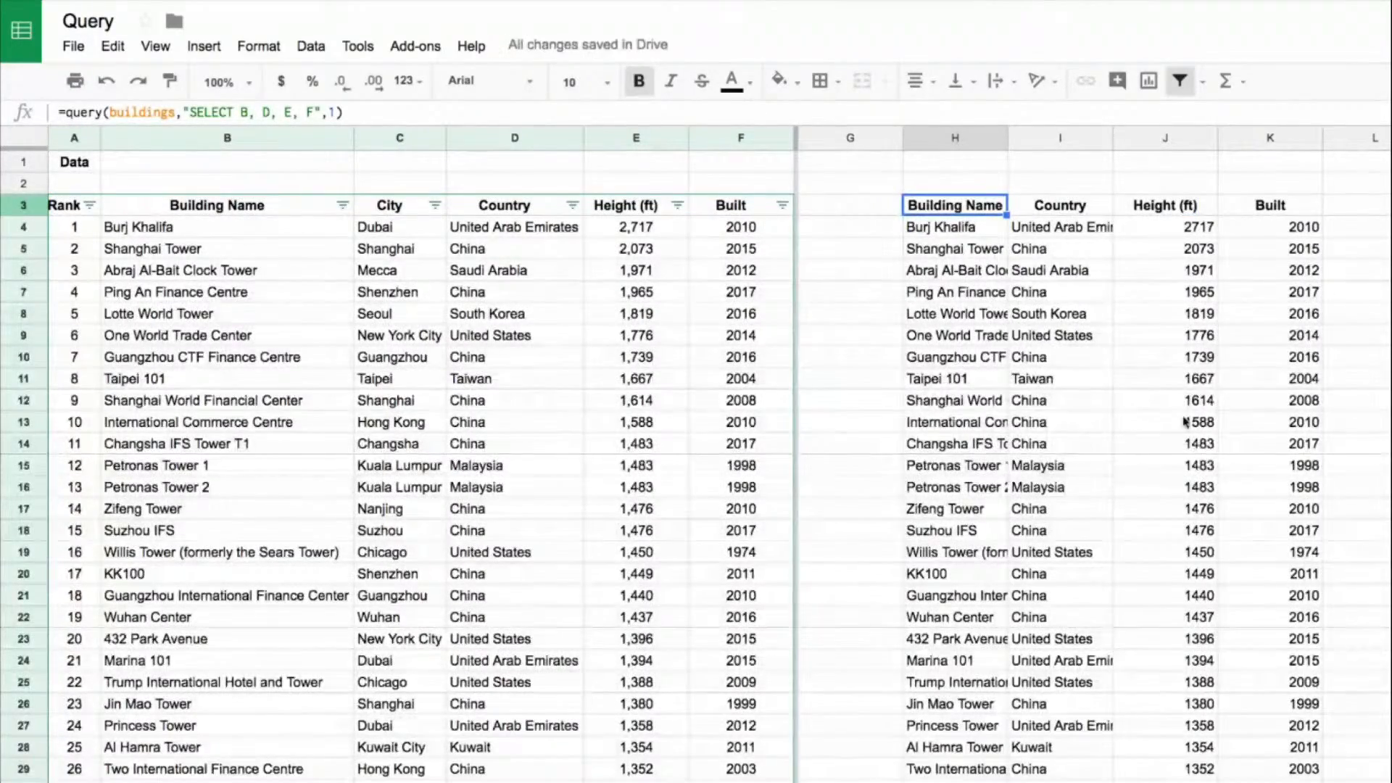
scroll(1186, 422, down, 9)
scroll(1159, 410, up, 9)
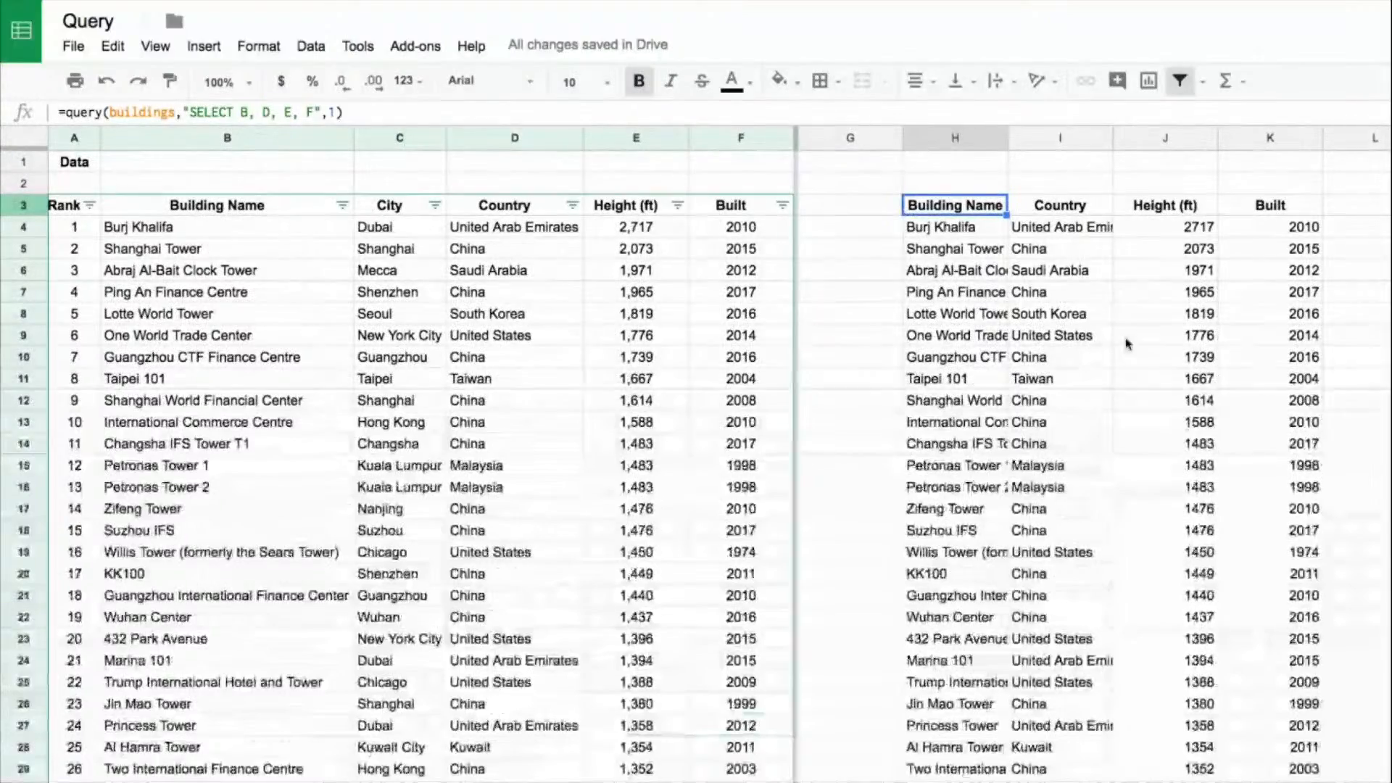
drag(968, 227, 968, 357)
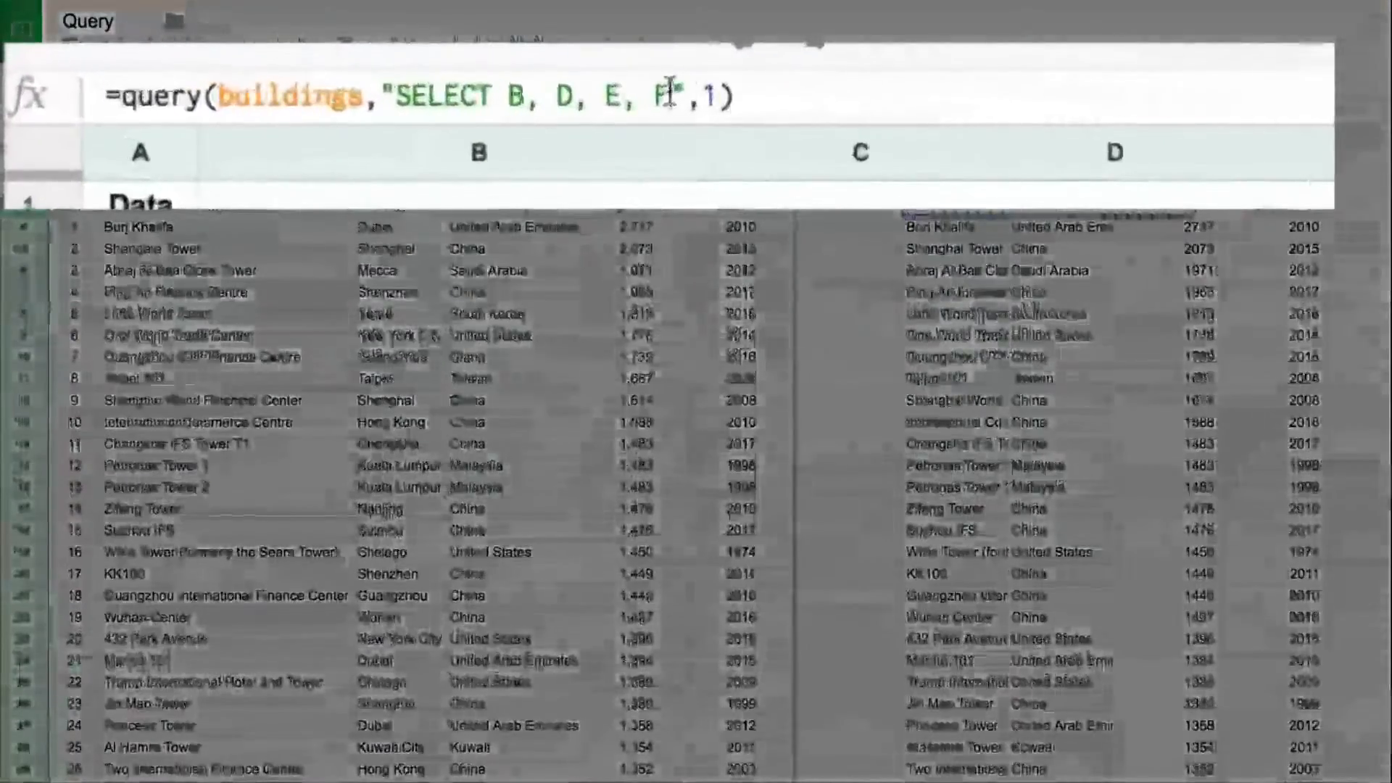
Add "LIMIT 5" to the H3 query after the selected columns, and compare the results with the source rows A4:F8
click(328, 111)
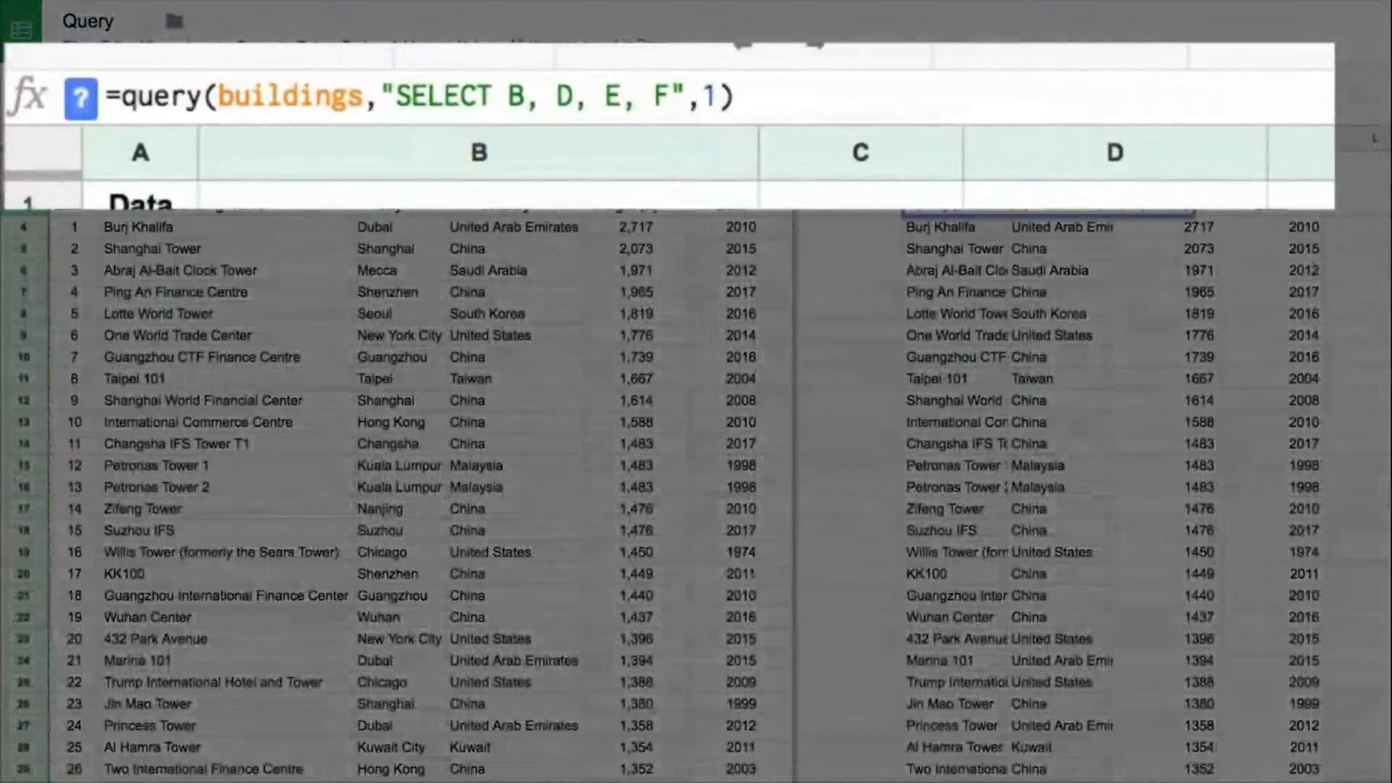
text(LIMIT )
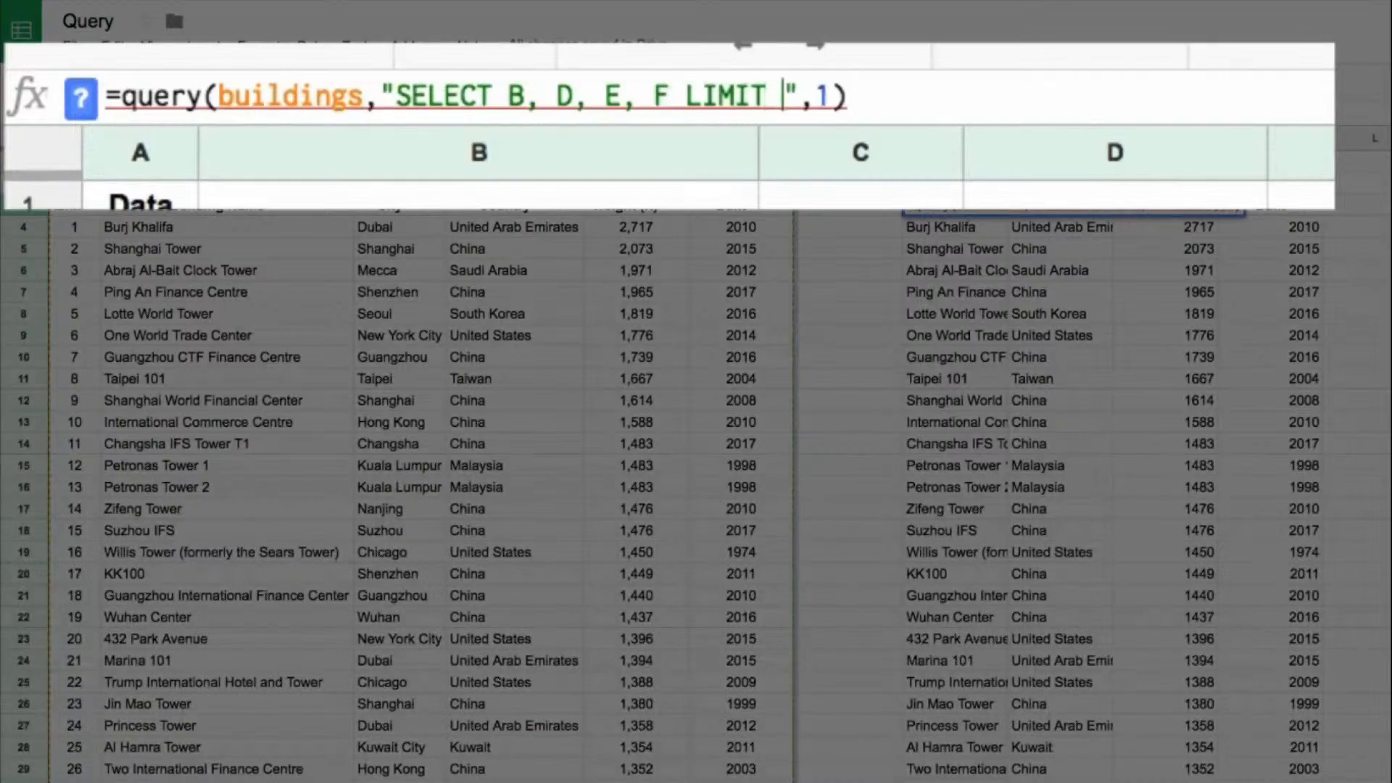
text(5)
key(Return)
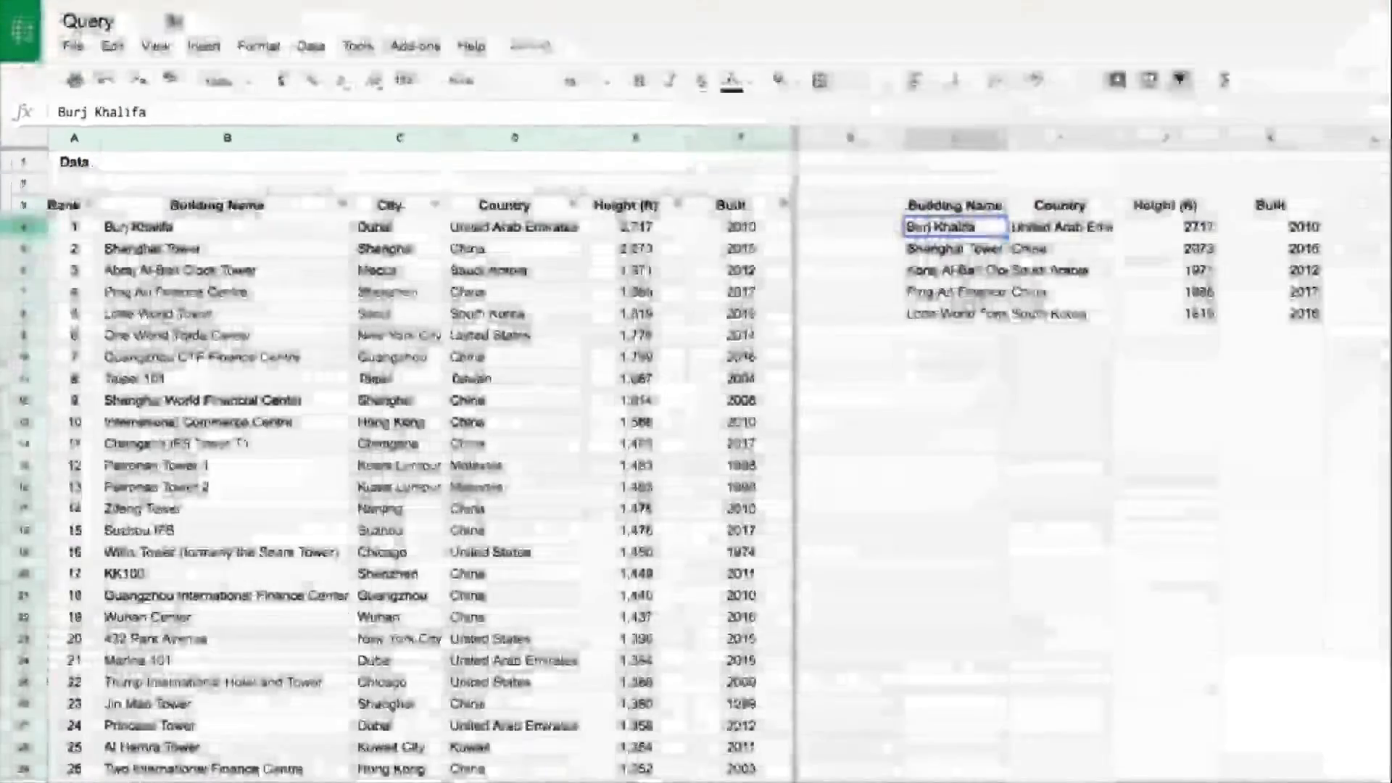
key(Up)
key(Down)
key(ctrl+shift+Down)
key(Up)
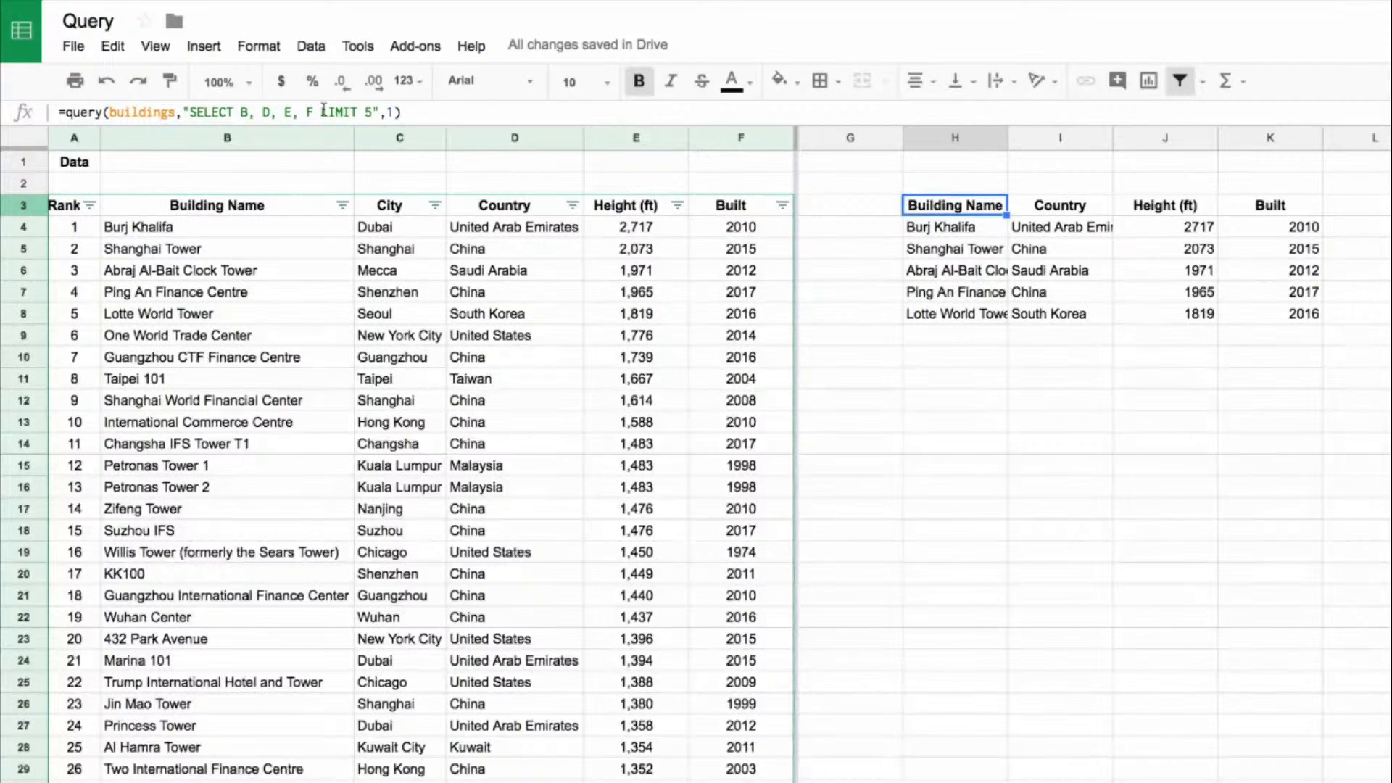
drag(324, 110, 367, 112)
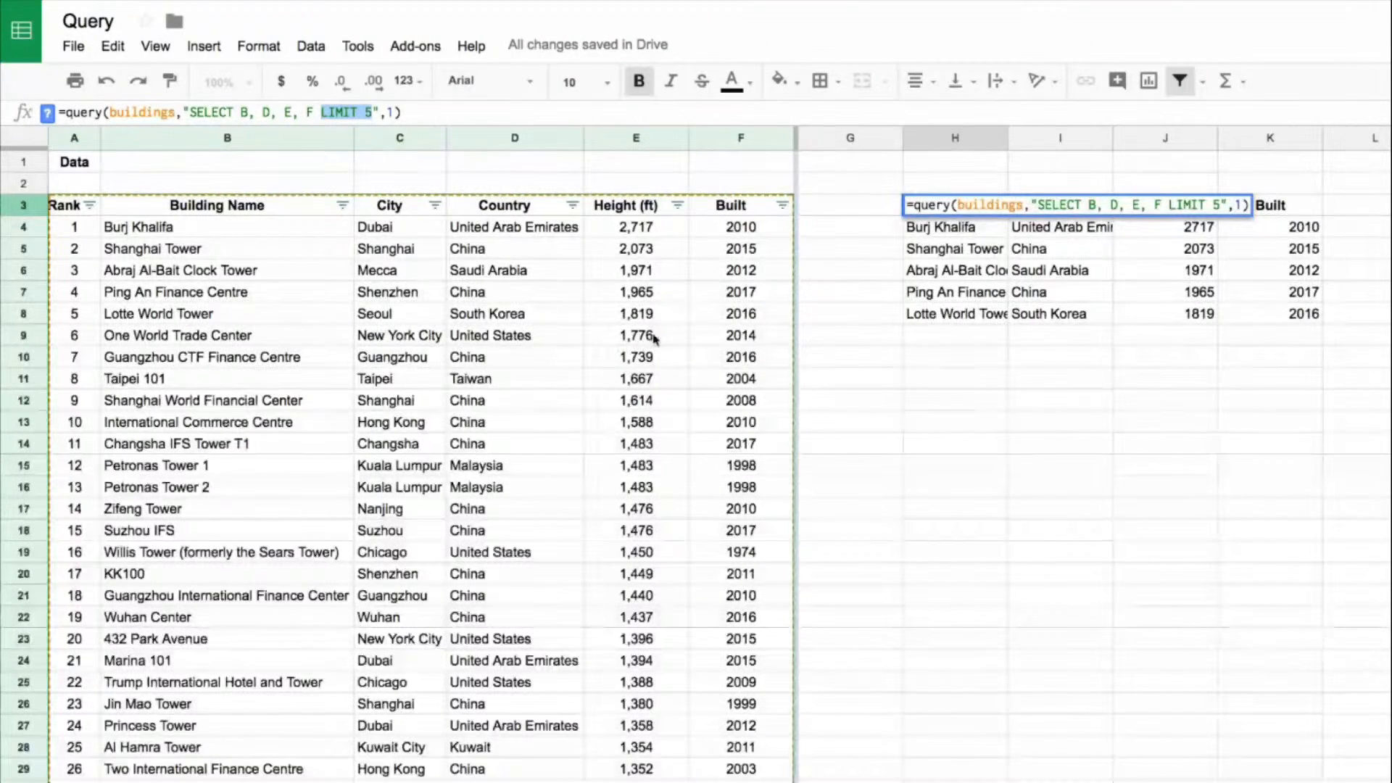
click(636, 313)
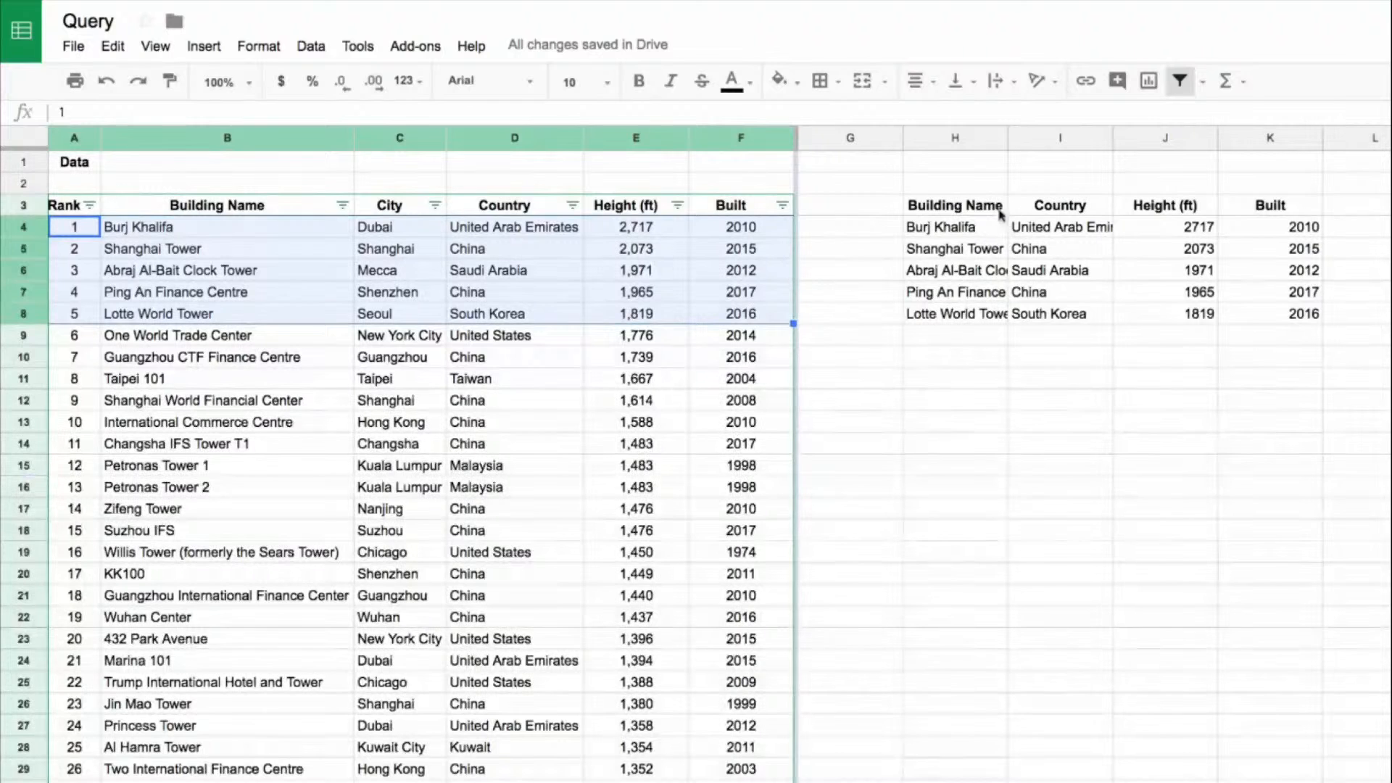
click(981, 210)
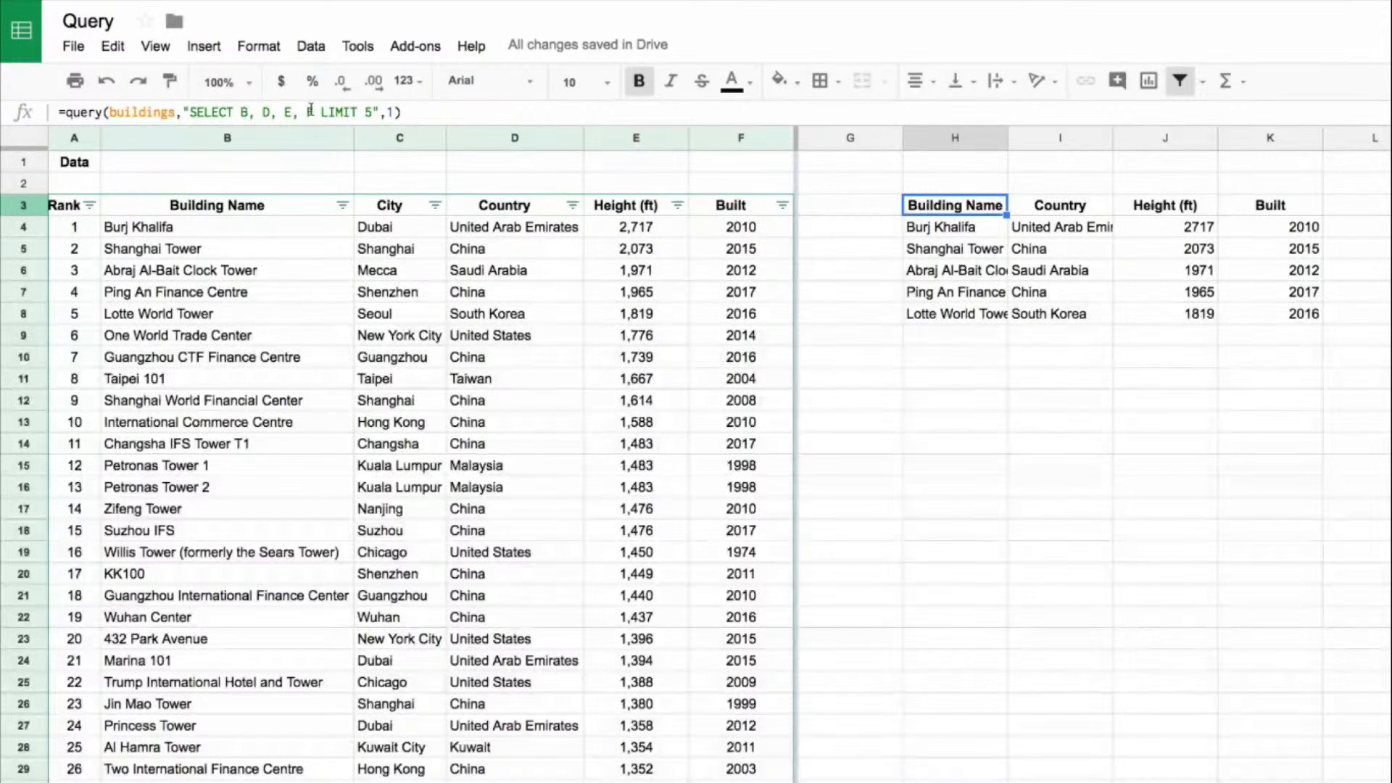
Remove the LIMIT clause from the H3 query and select only column D, so it reads "SELECT D", and review the country list
drag(312, 111, 371, 110)
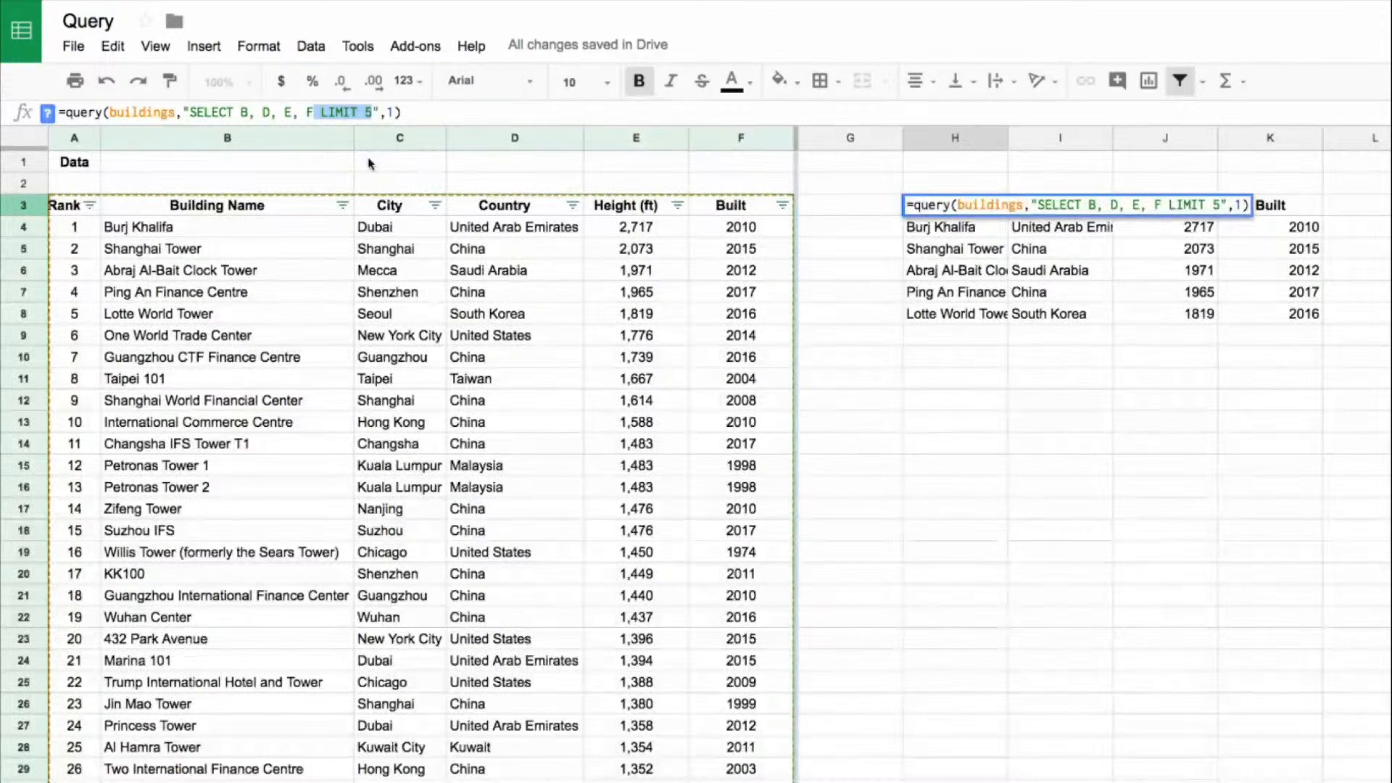
key(BackSpace)
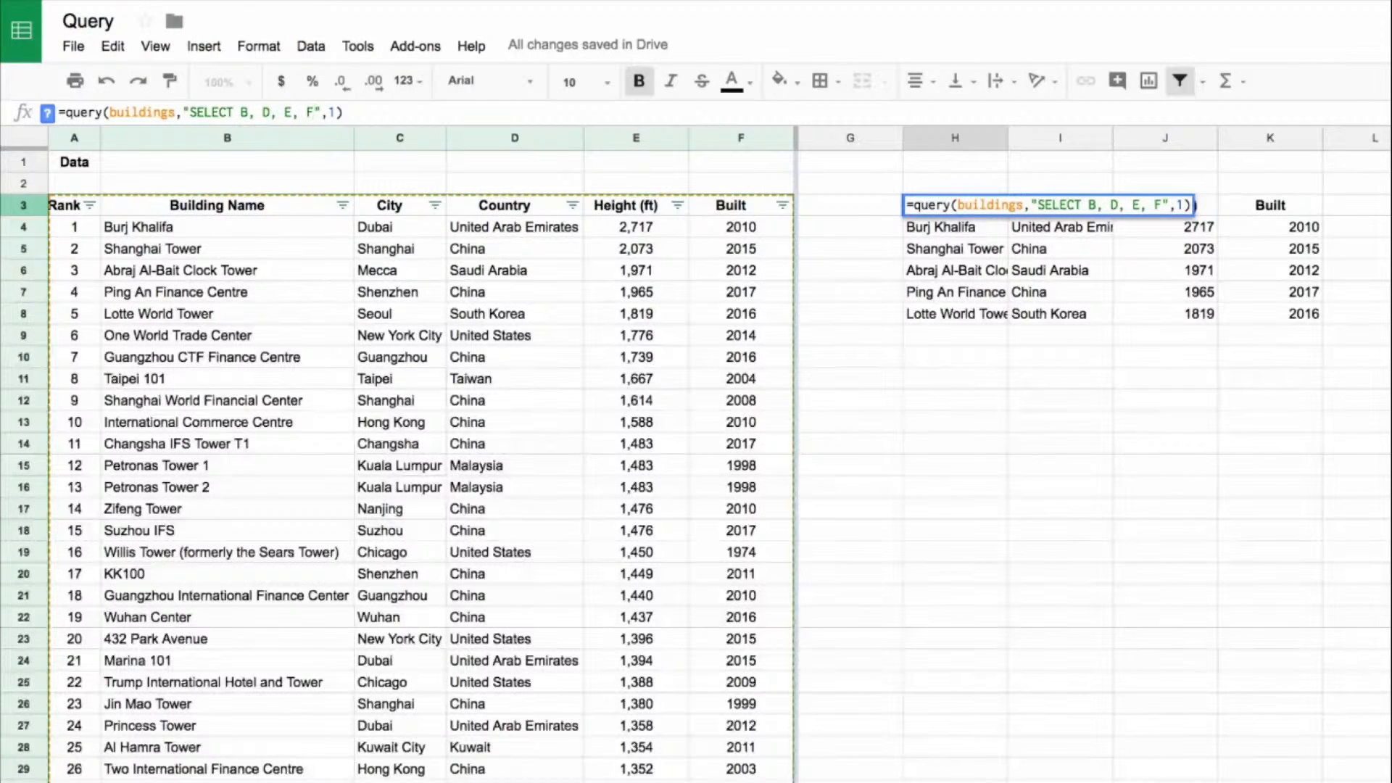
drag(306, 111, 255, 112)
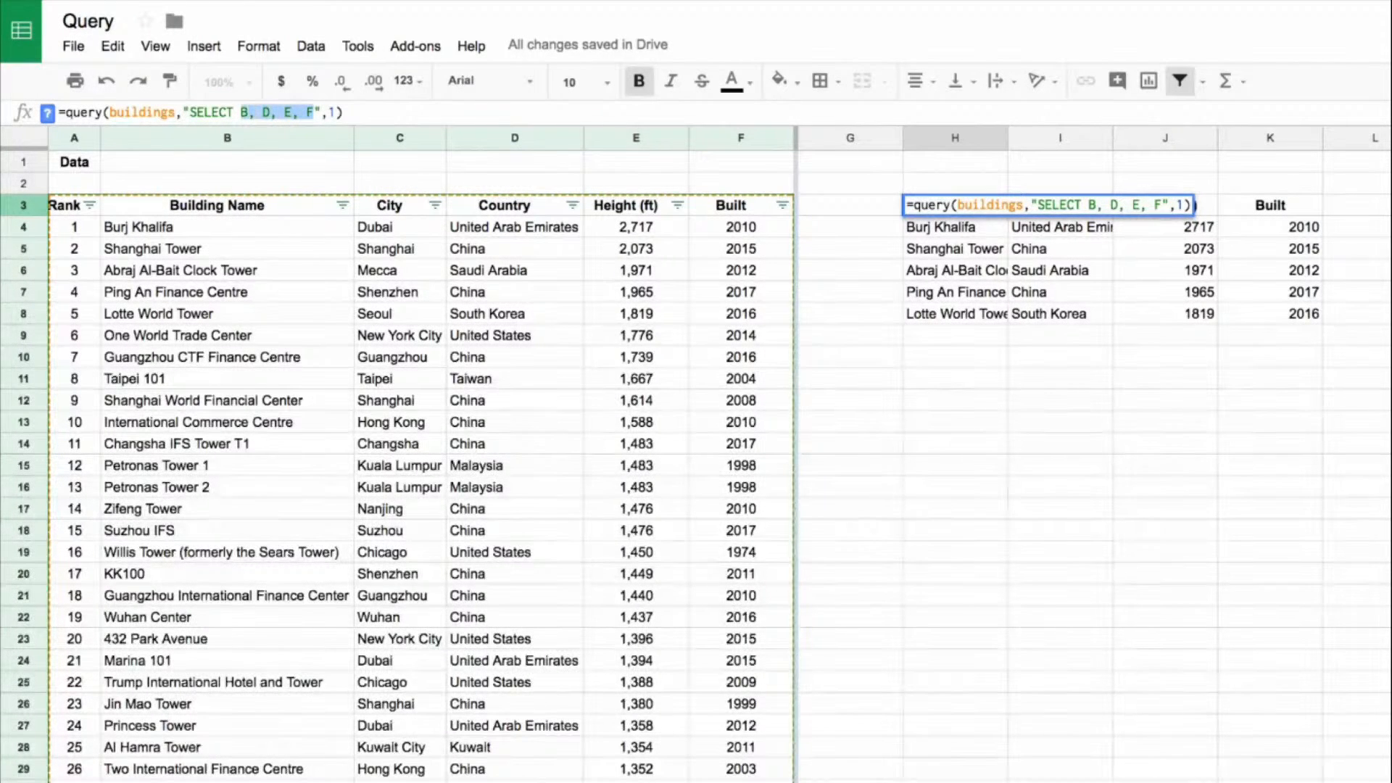
text(D)
key(Return)
key(Up)
key(Down)
key(ctrl+shift+Down)
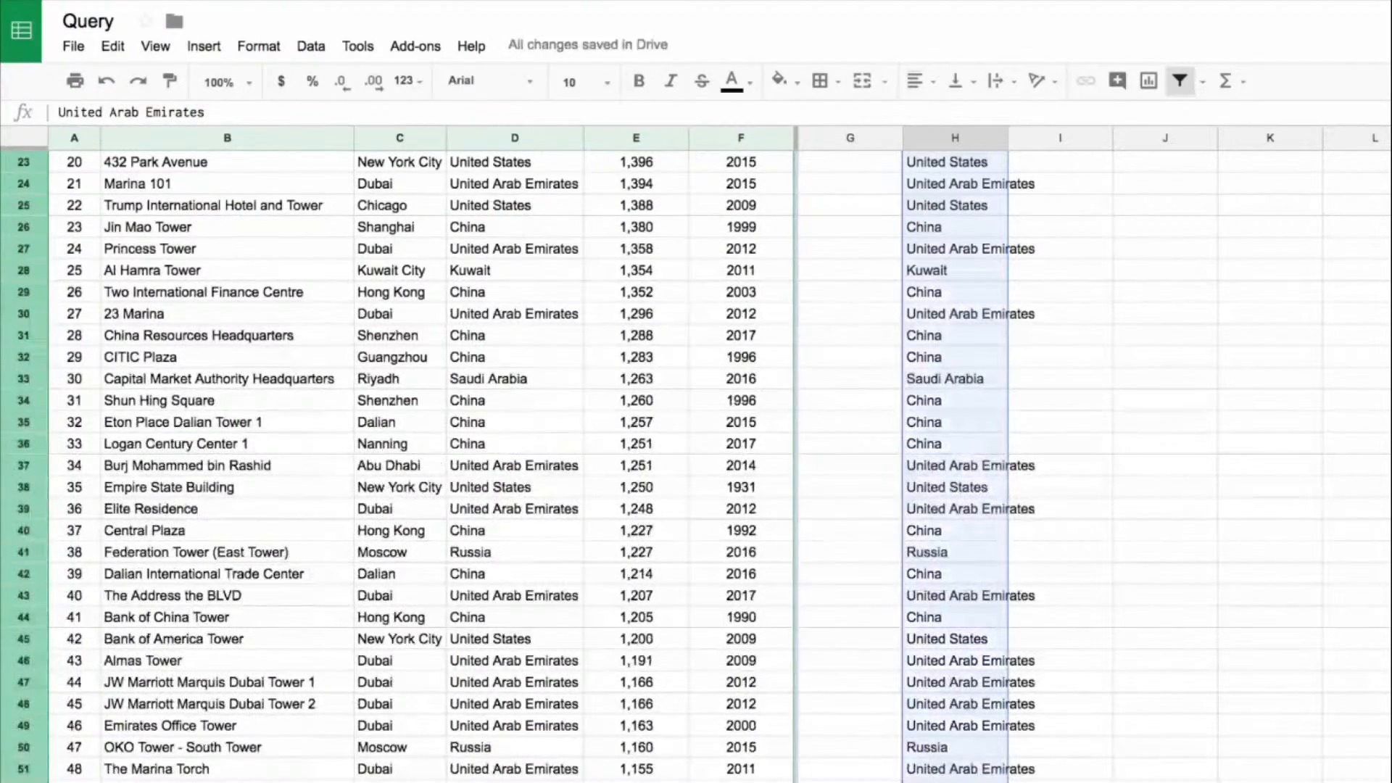
scroll(989, 457, down, 2)
scroll(989, 456, up, 10)
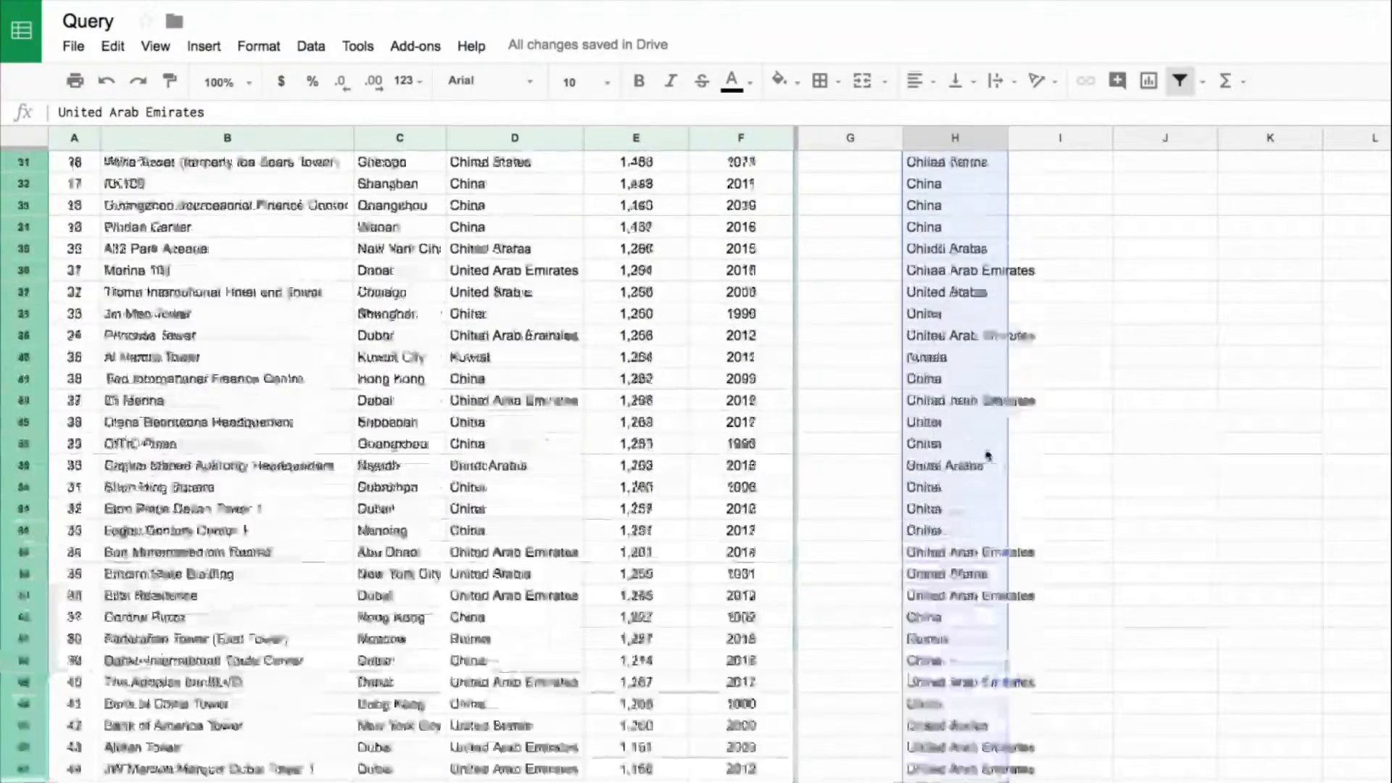
Examine which buildings in the source table belong to the same country, such as United Arab Emirates, China and Malaysia
drag(471, 206, 500, 551)
click(548, 229)
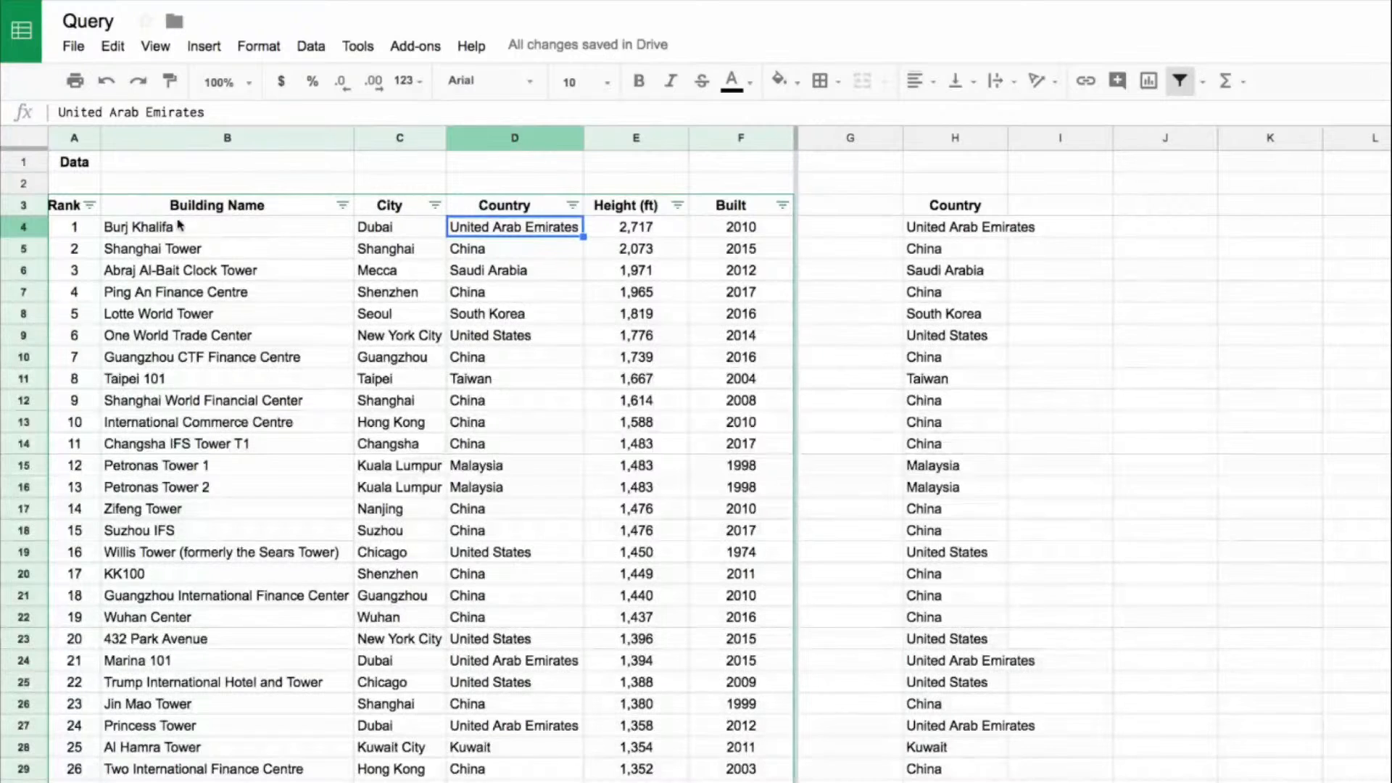
drag(503, 251, 212, 257)
drag(480, 292, 243, 292)
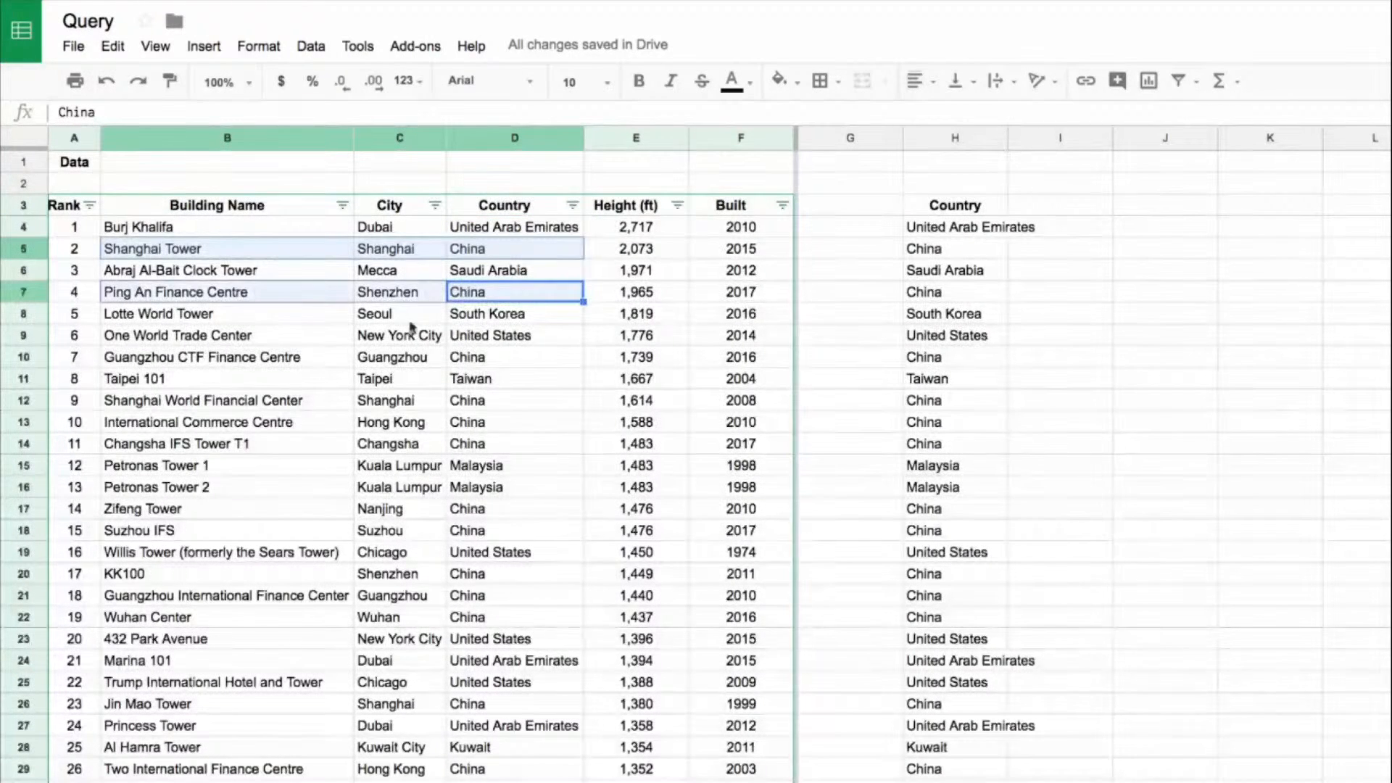
drag(511, 359, 273, 367)
drag(513, 401, 170, 449)
drag(500, 509, 217, 541)
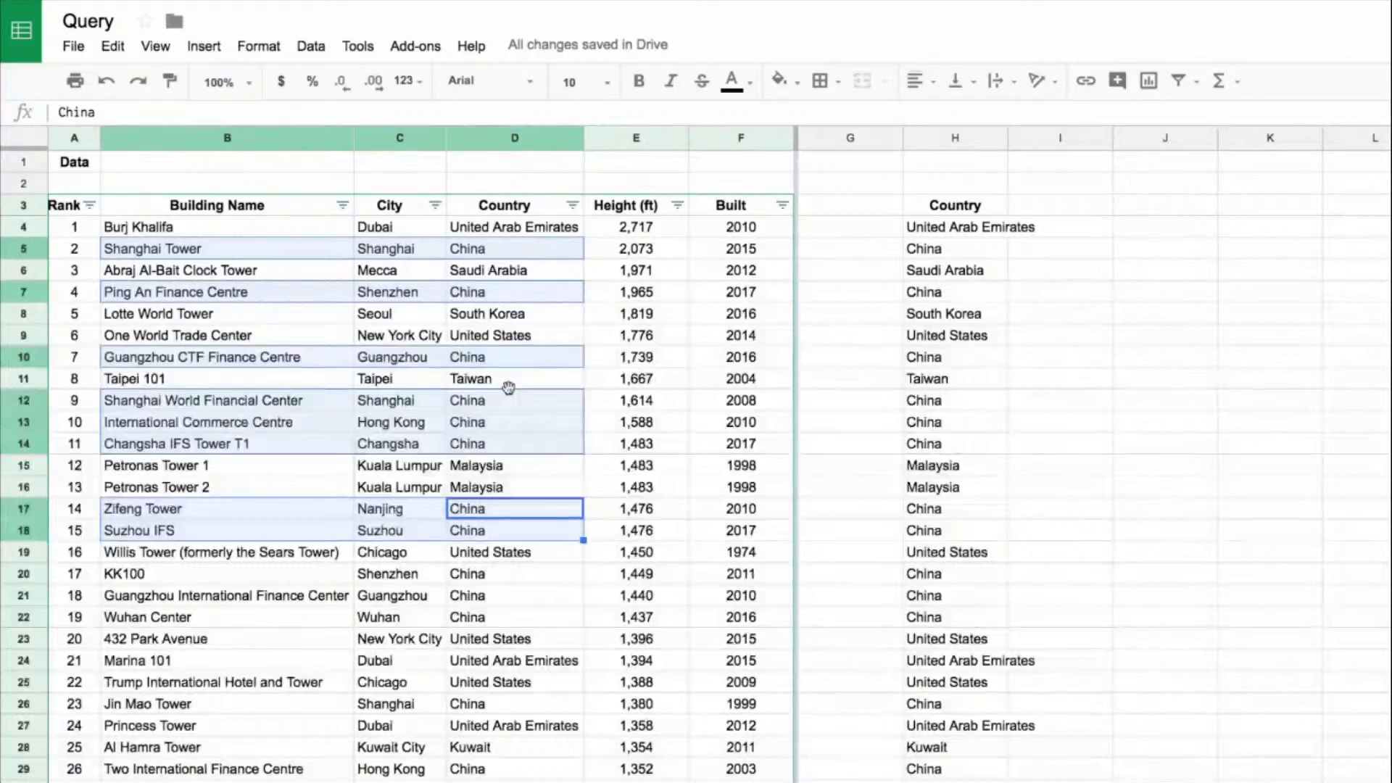
scroll(508, 387, down, 6)
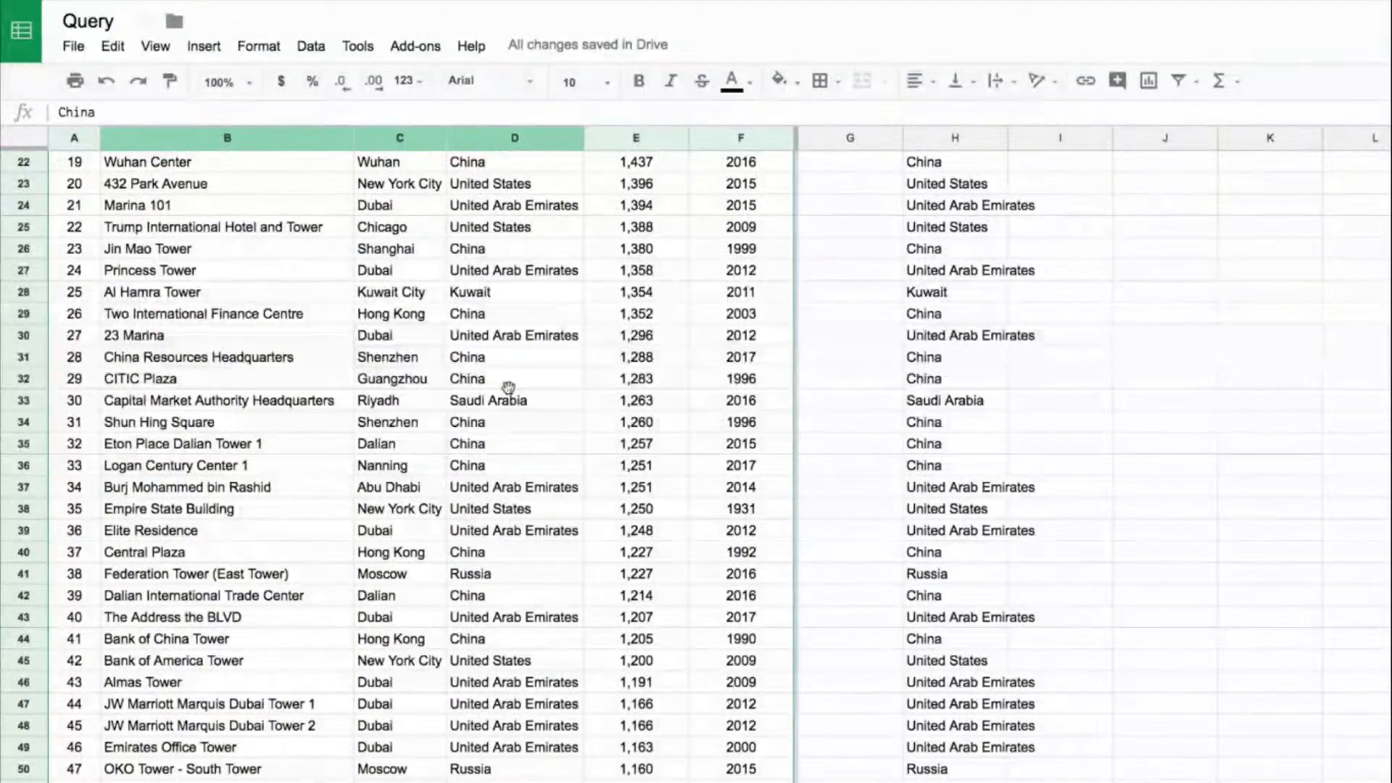
scroll(526, 324, up, 4)
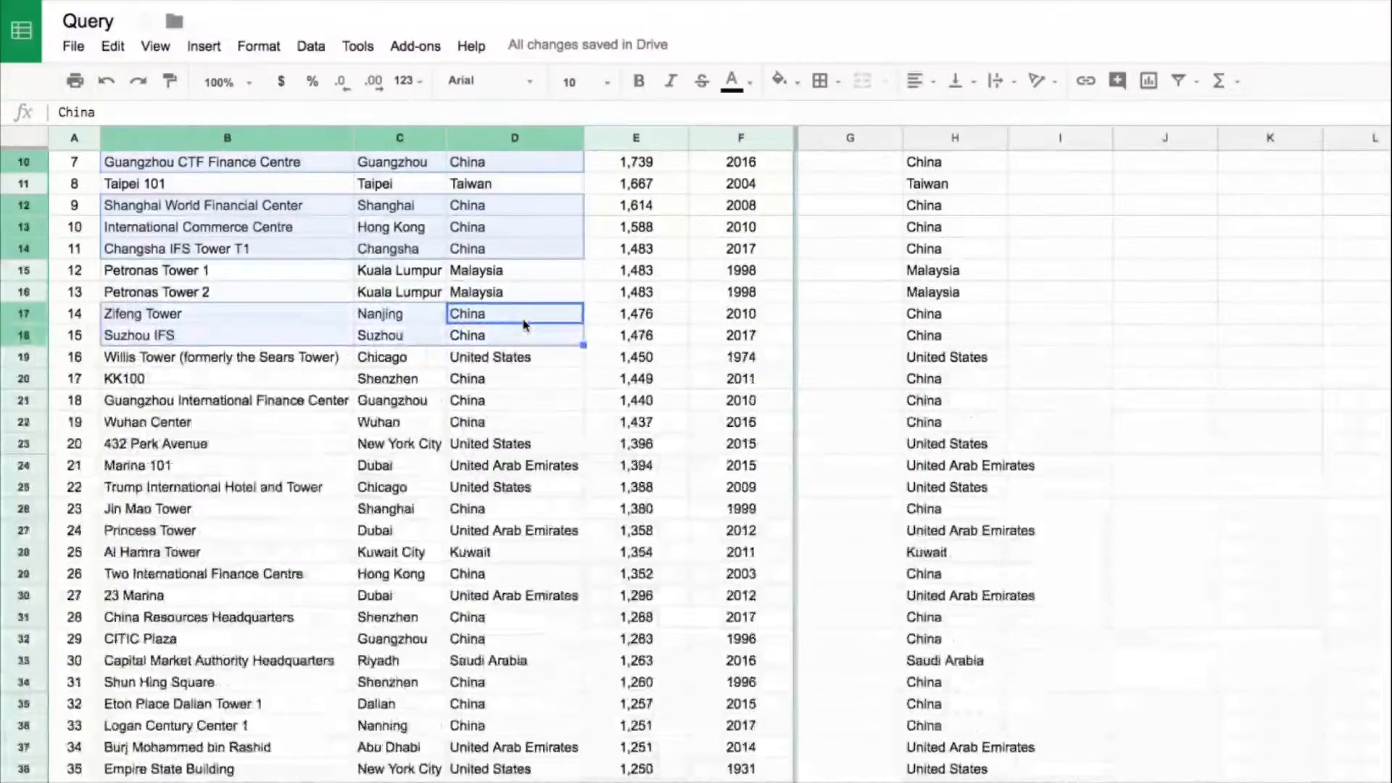
scroll(526, 324, up, 3)
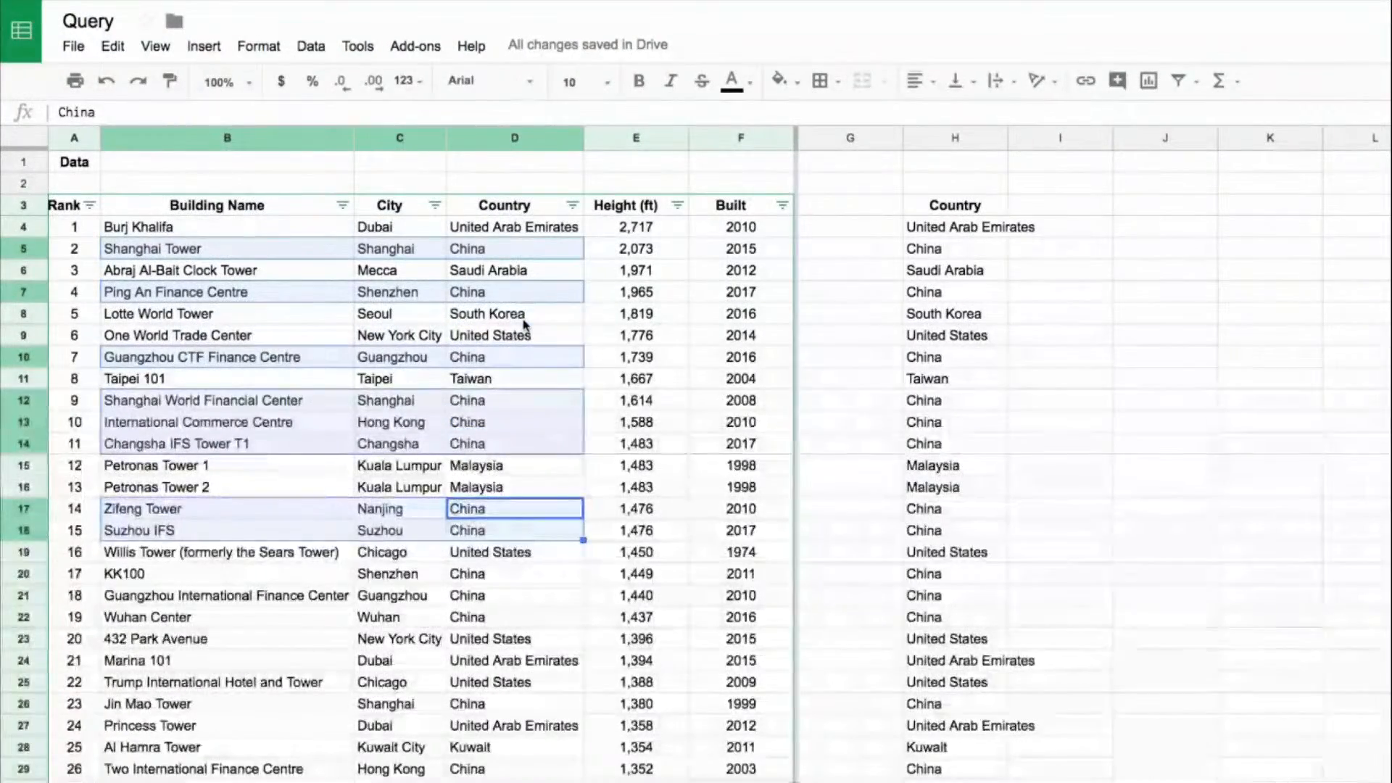
click(533, 229)
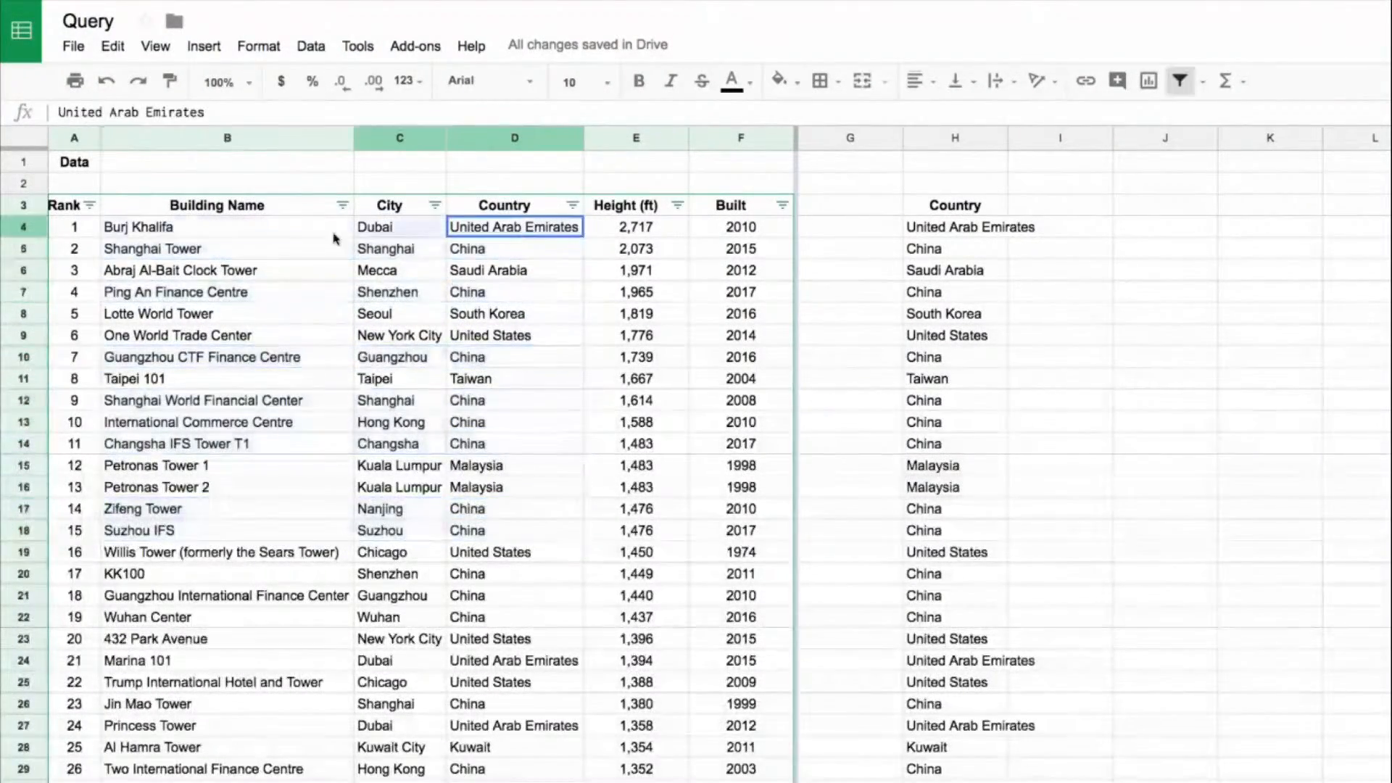
drag(533, 474, 196, 488)
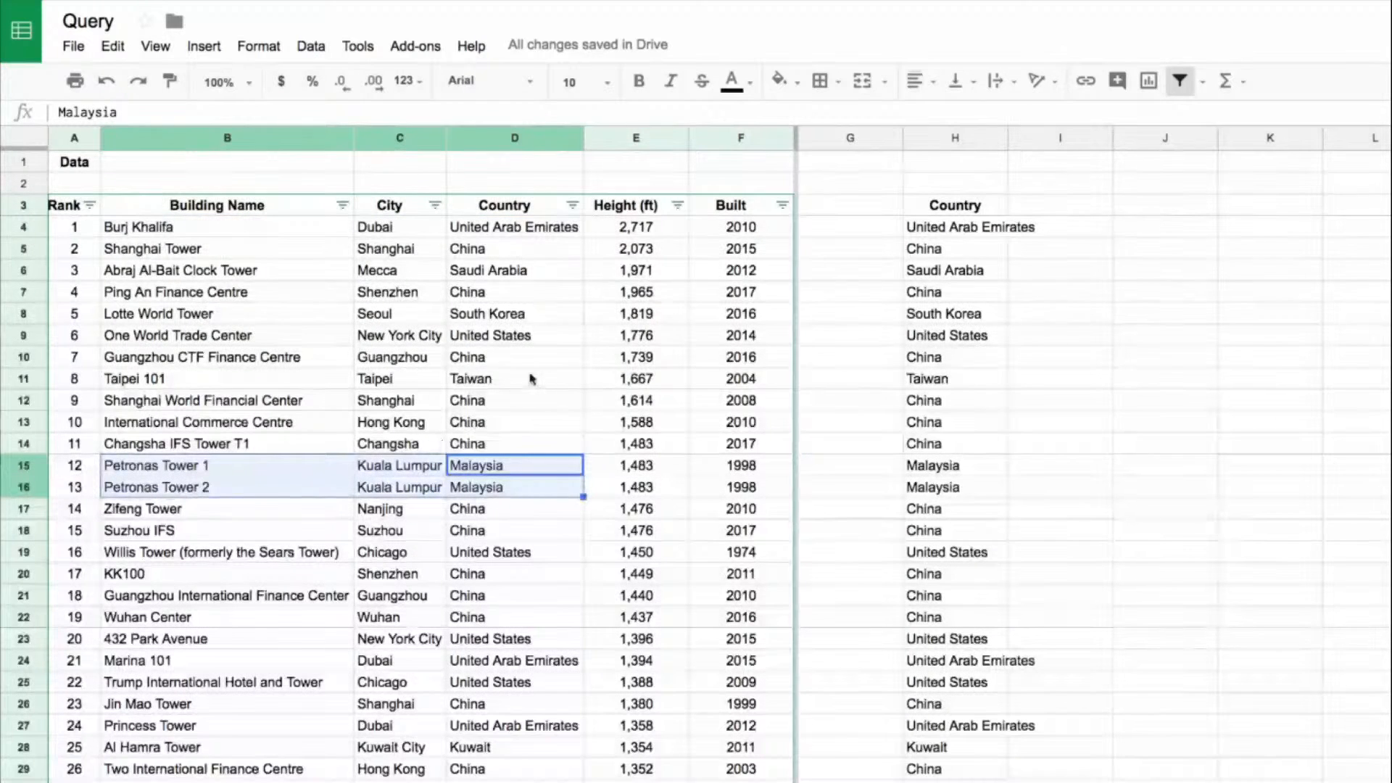
Add a count of building names to the H3 query, so it reads "SELECT D, COUNT(B)", and commit the formula
click(955, 206)
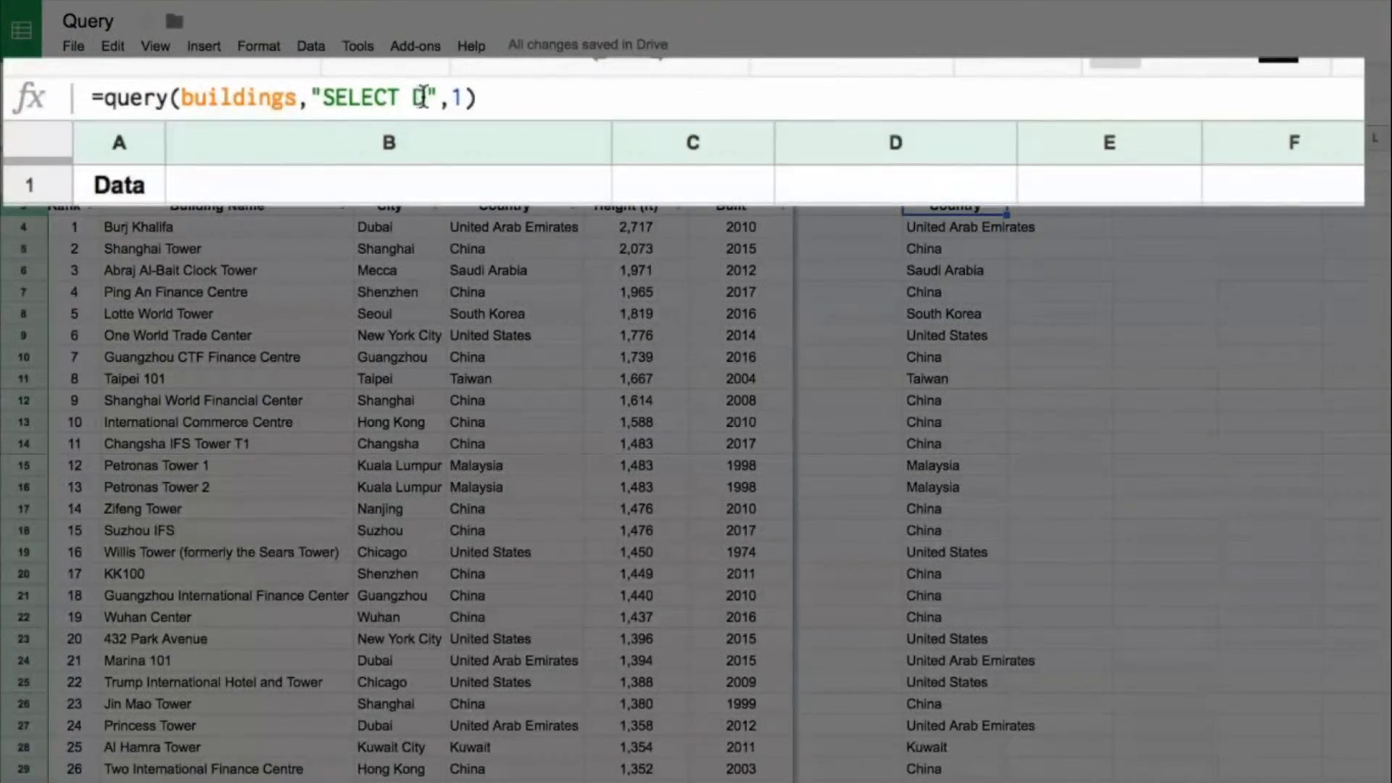
click(425, 97)
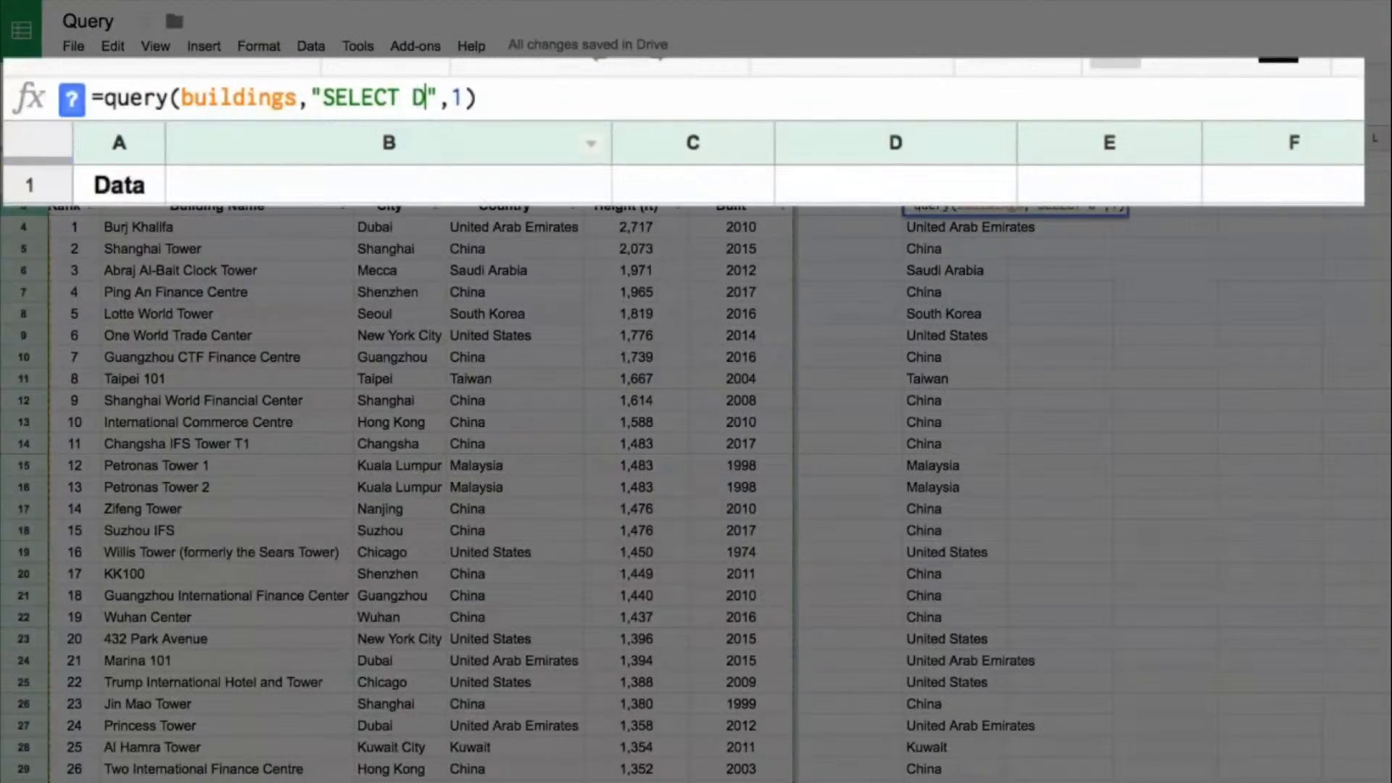
text(, )
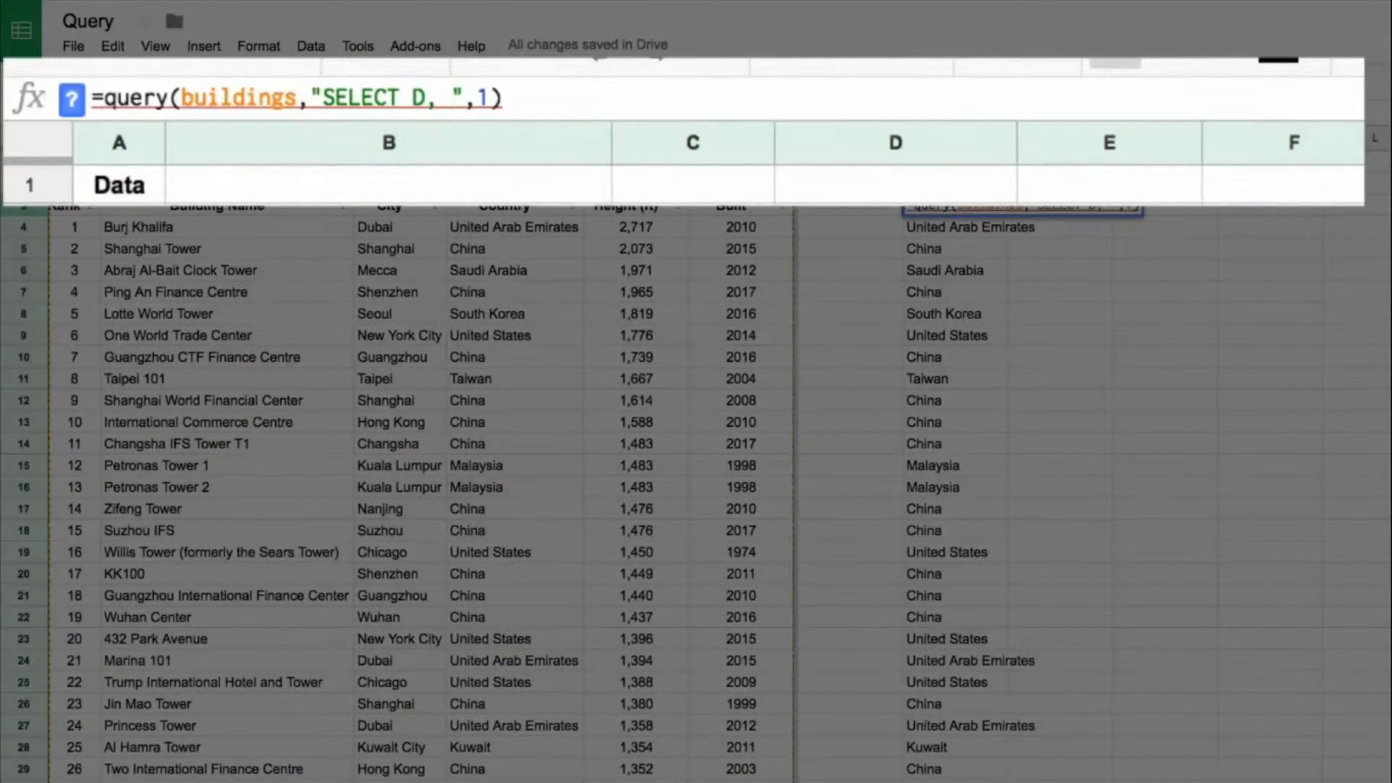
text(COUNT()
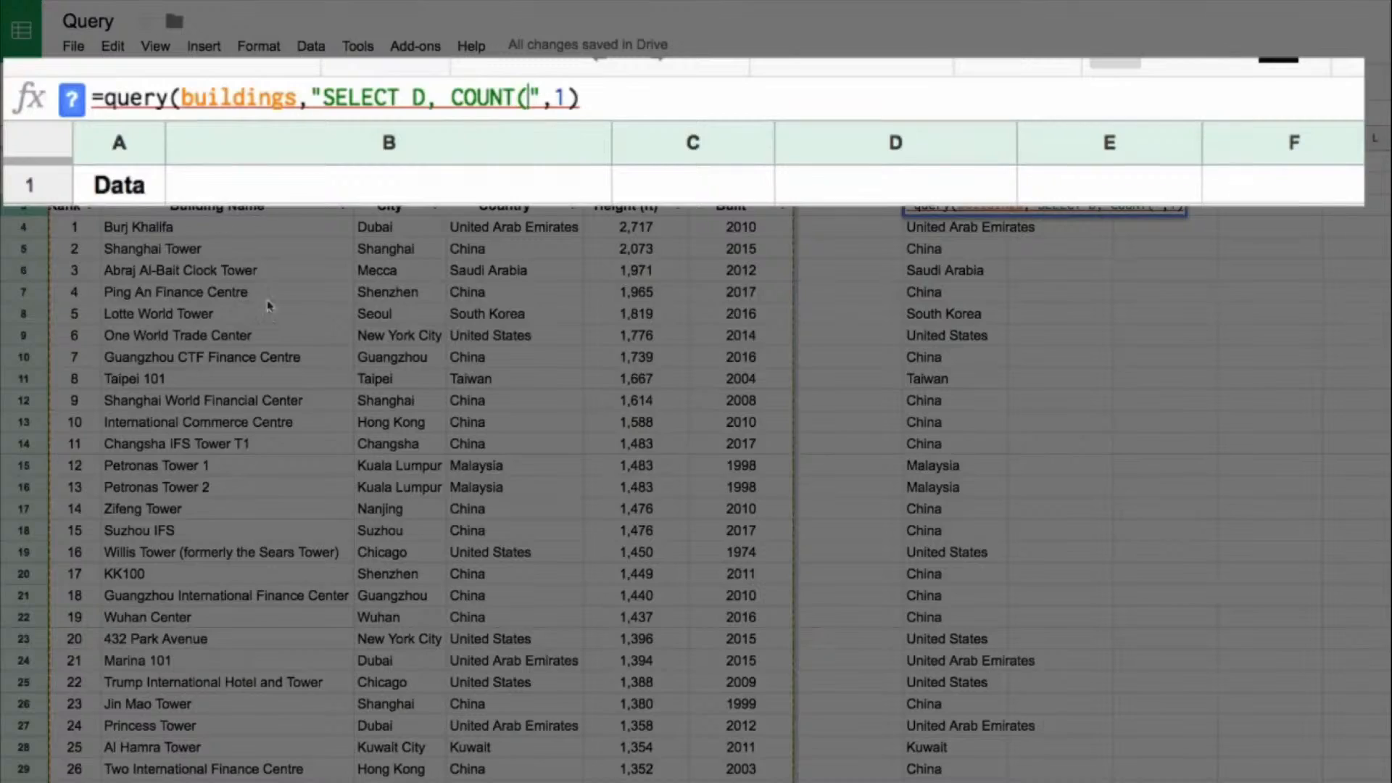
scroll(279, 336, down, 9)
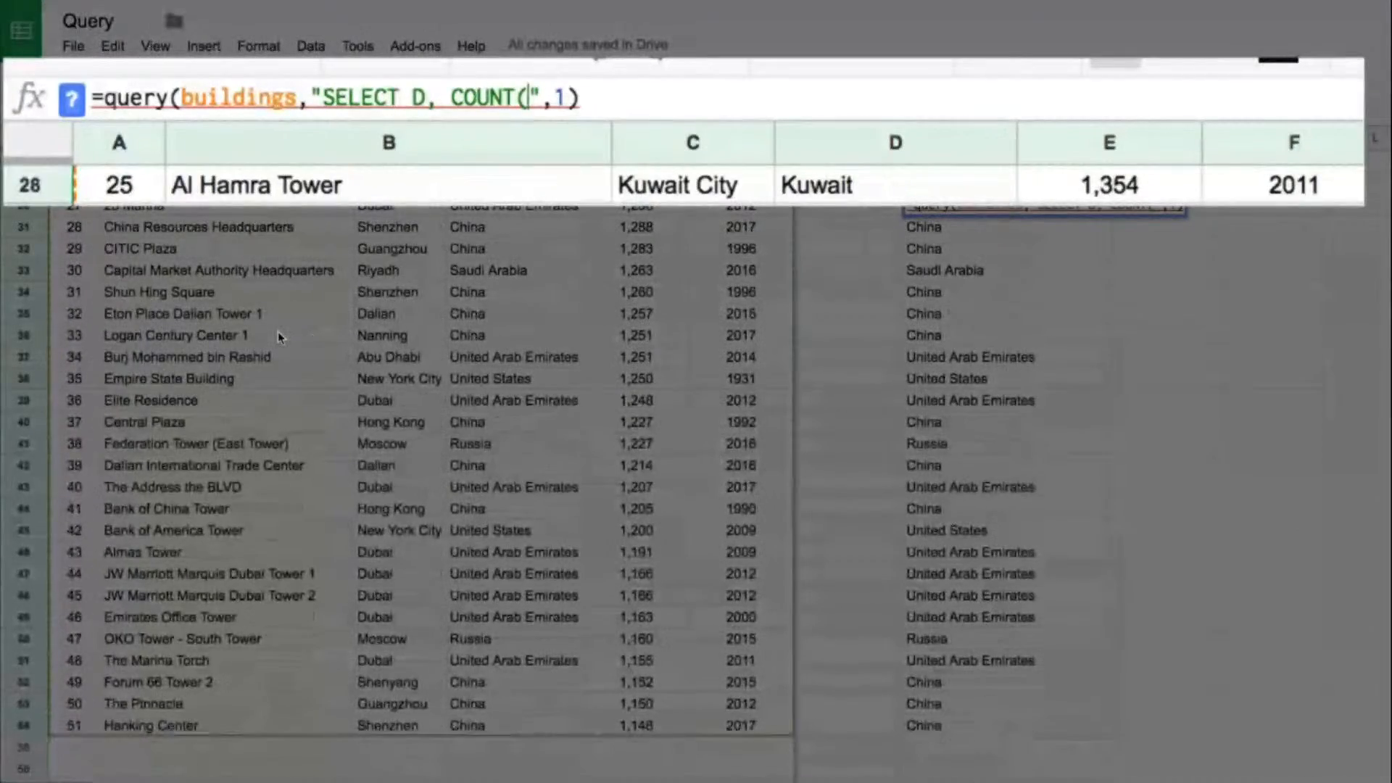
scroll(276, 332, up, 9)
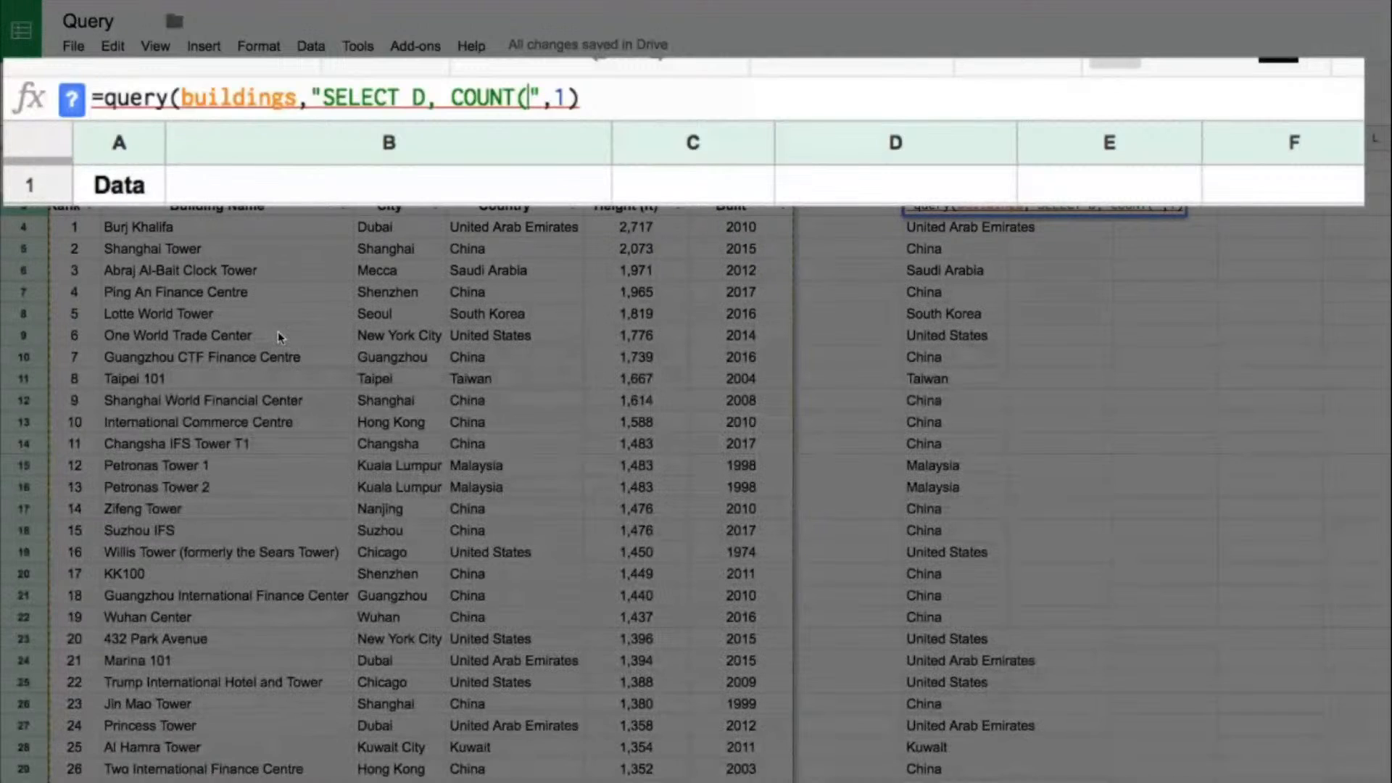
text(B))
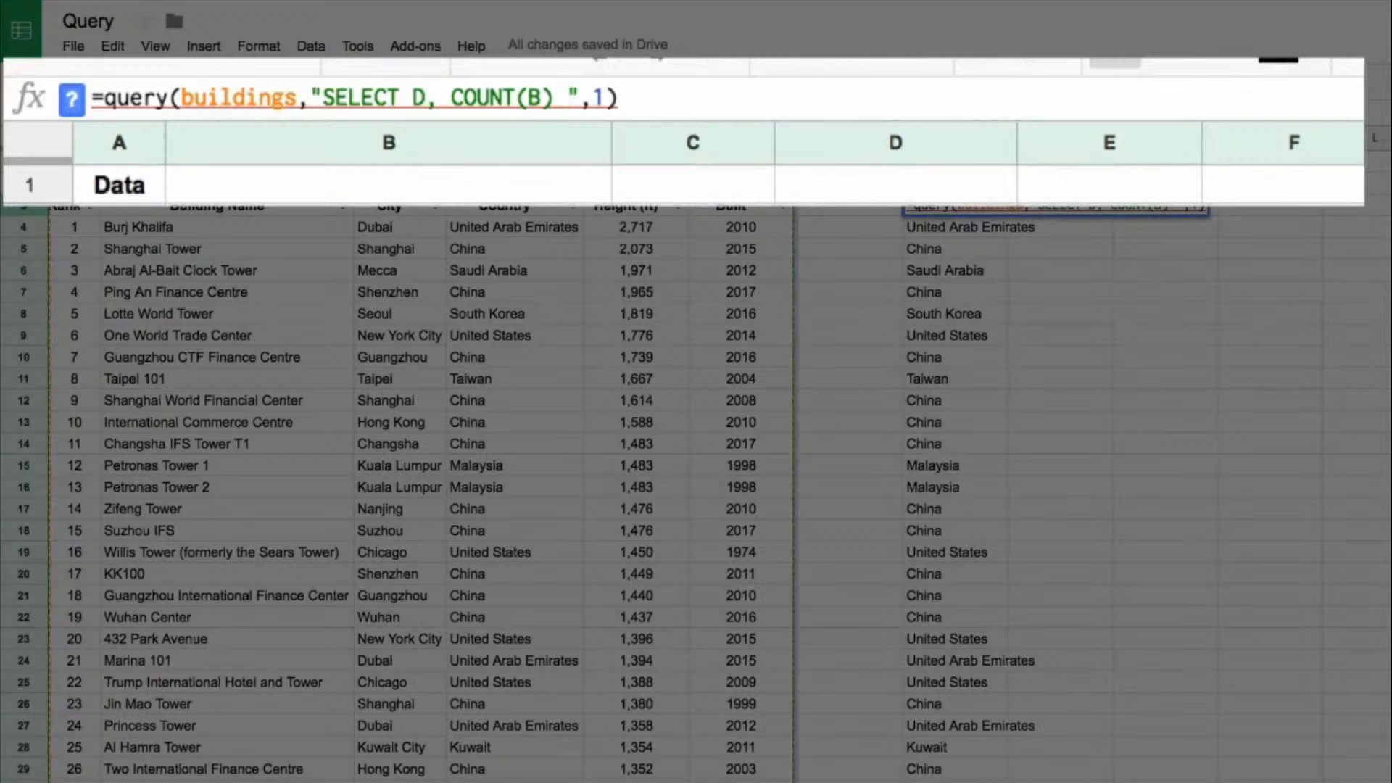
key(BackSpace)
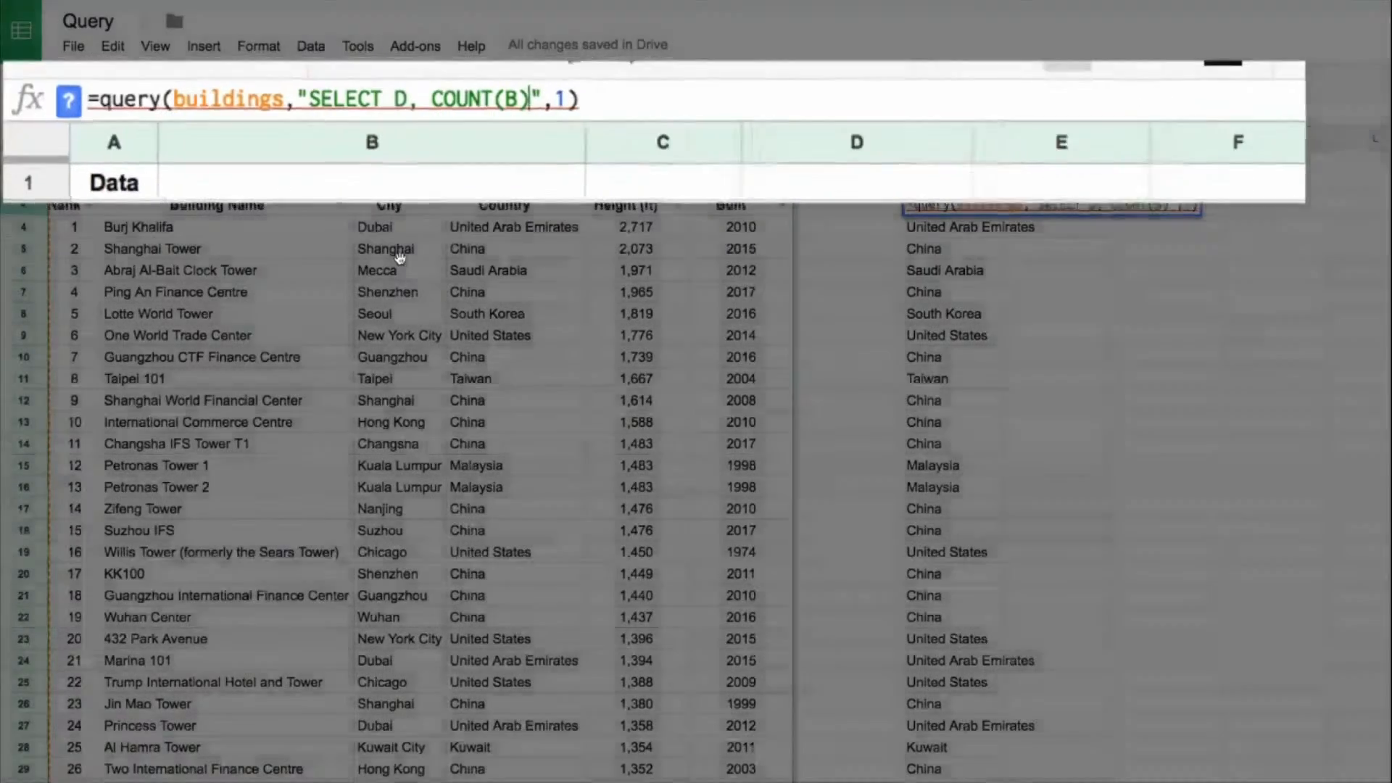
key(Return)
key(Down)
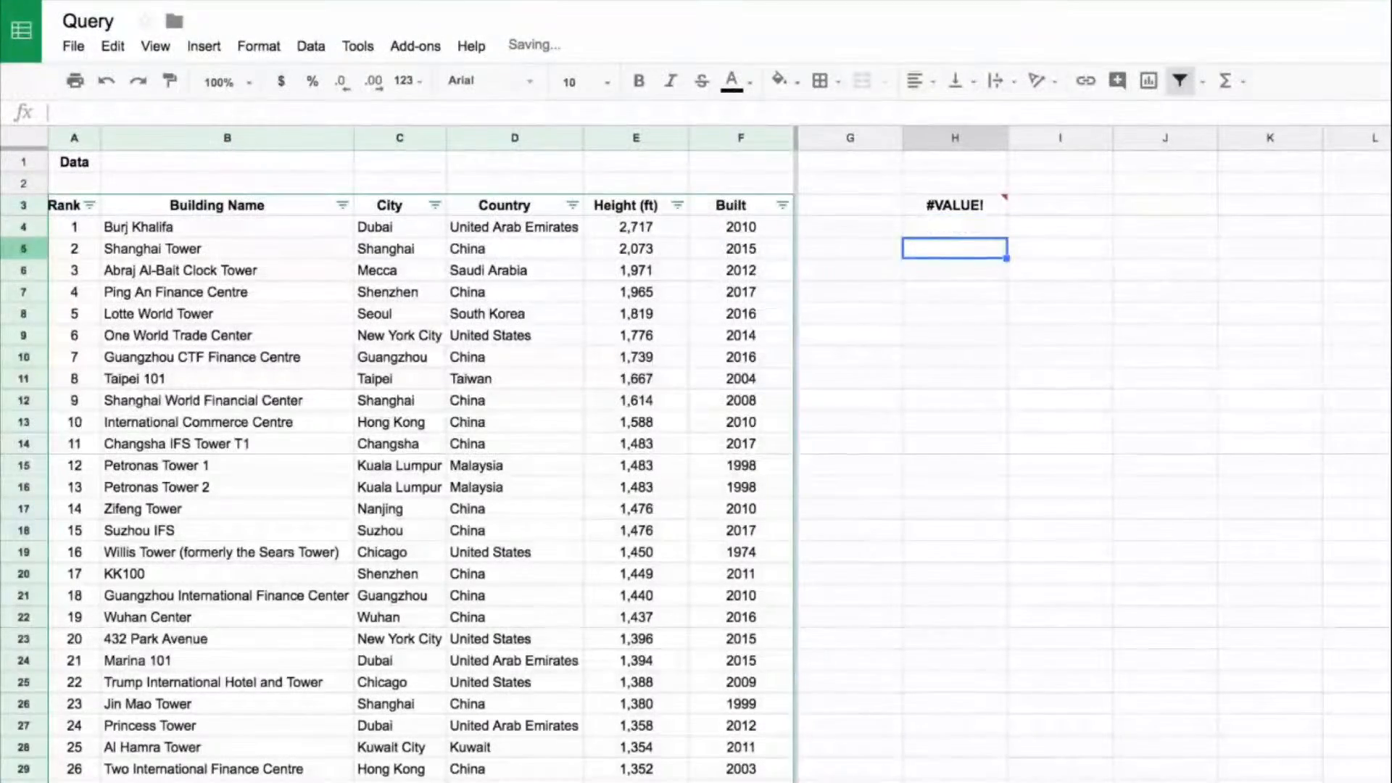
Inspect the error in H3 and compare the query's "COUNT(B)" part with the source cells C4:C22
key(Up)
key(Up)
mouse_move(984, 216)
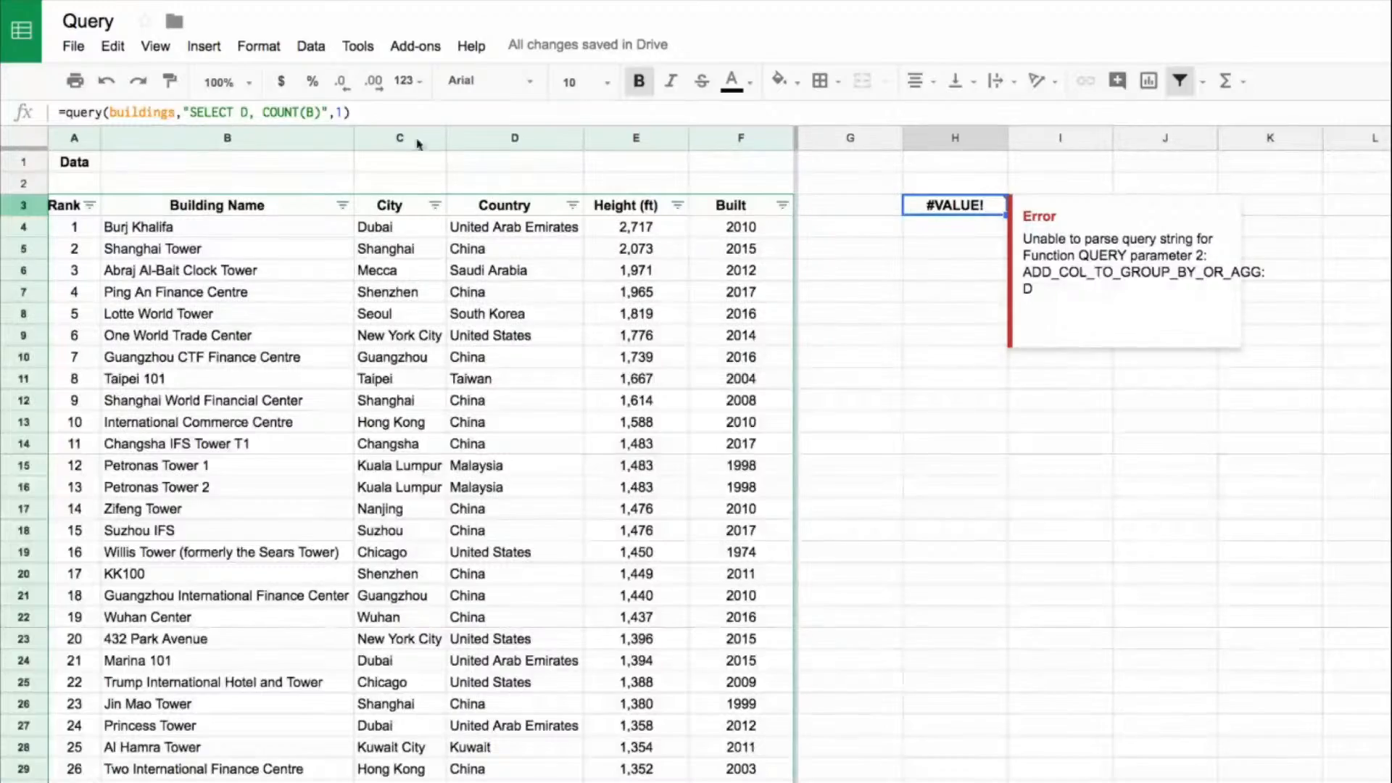
click(240, 111)
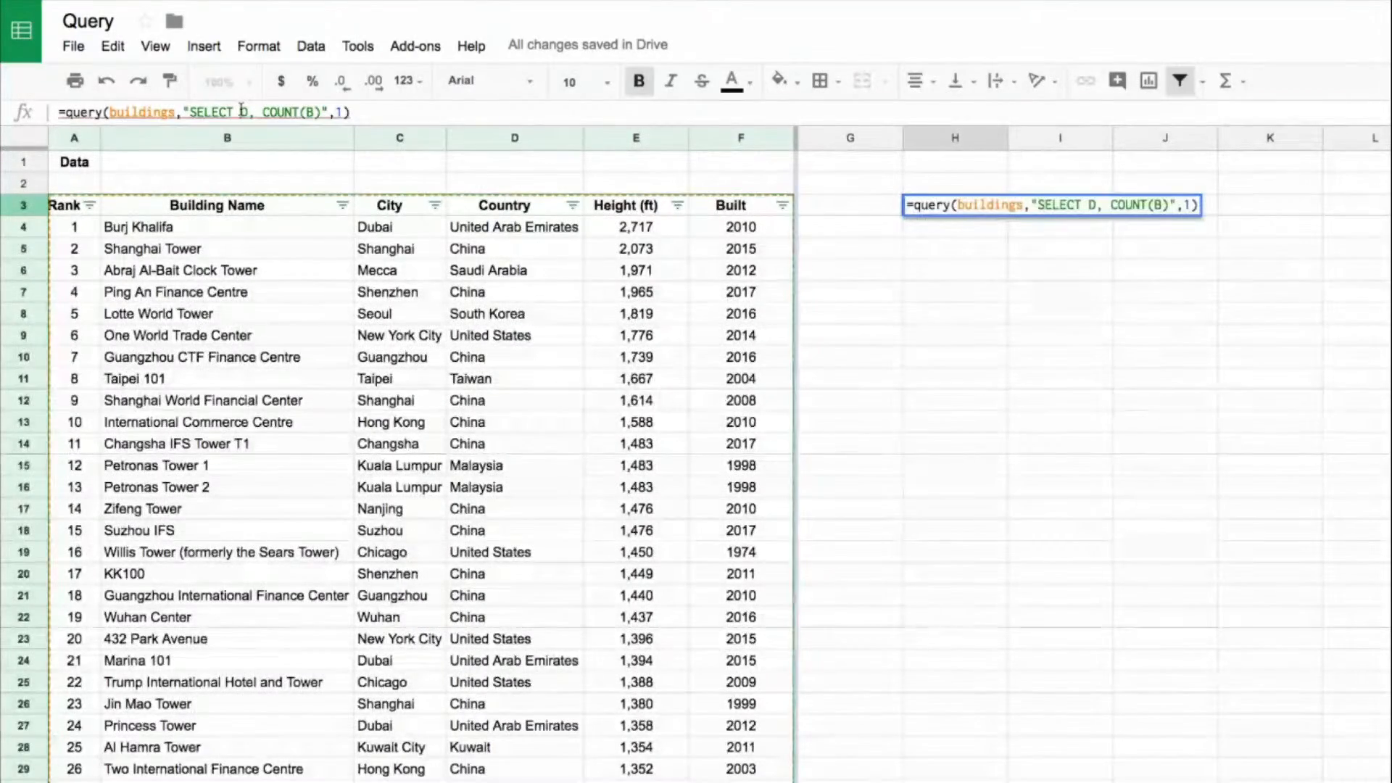
drag(264, 111, 319, 111)
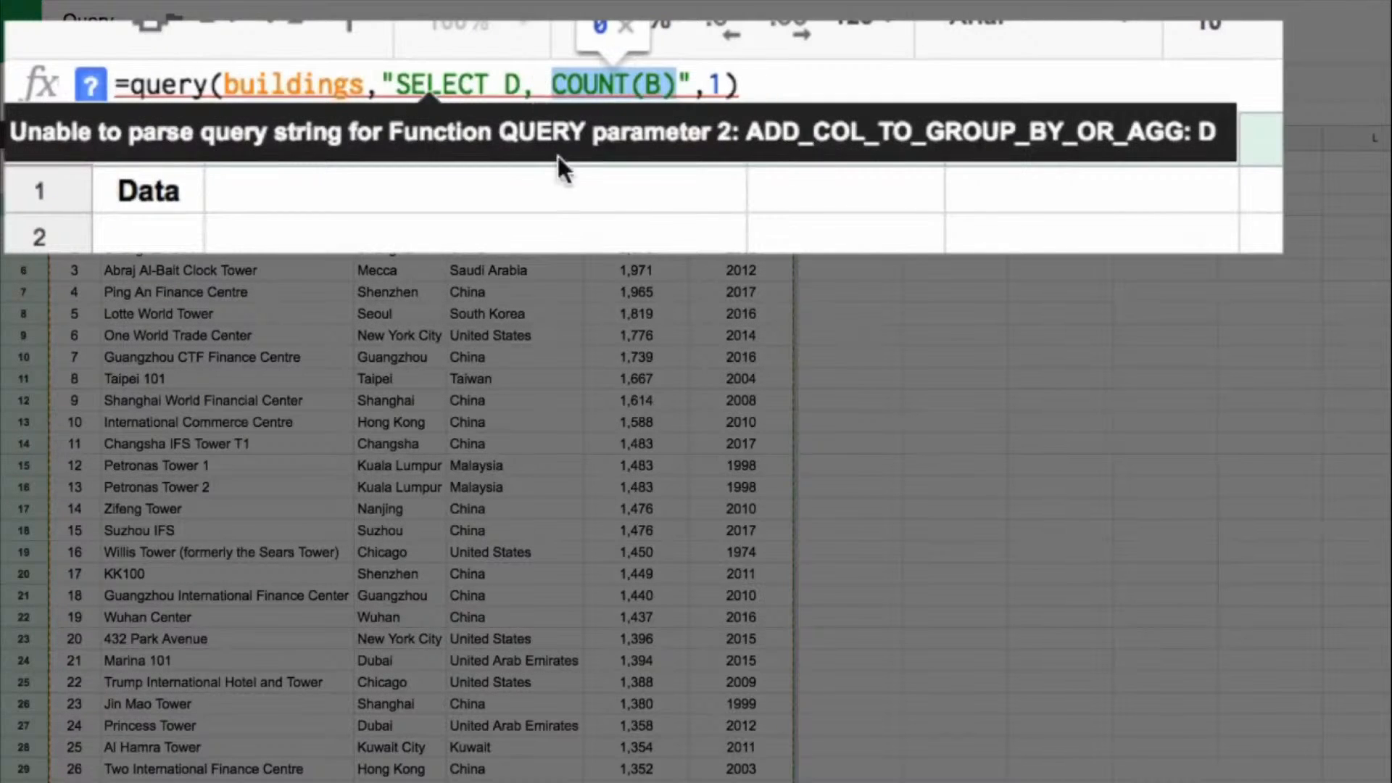
drag(400, 228, 400, 617)
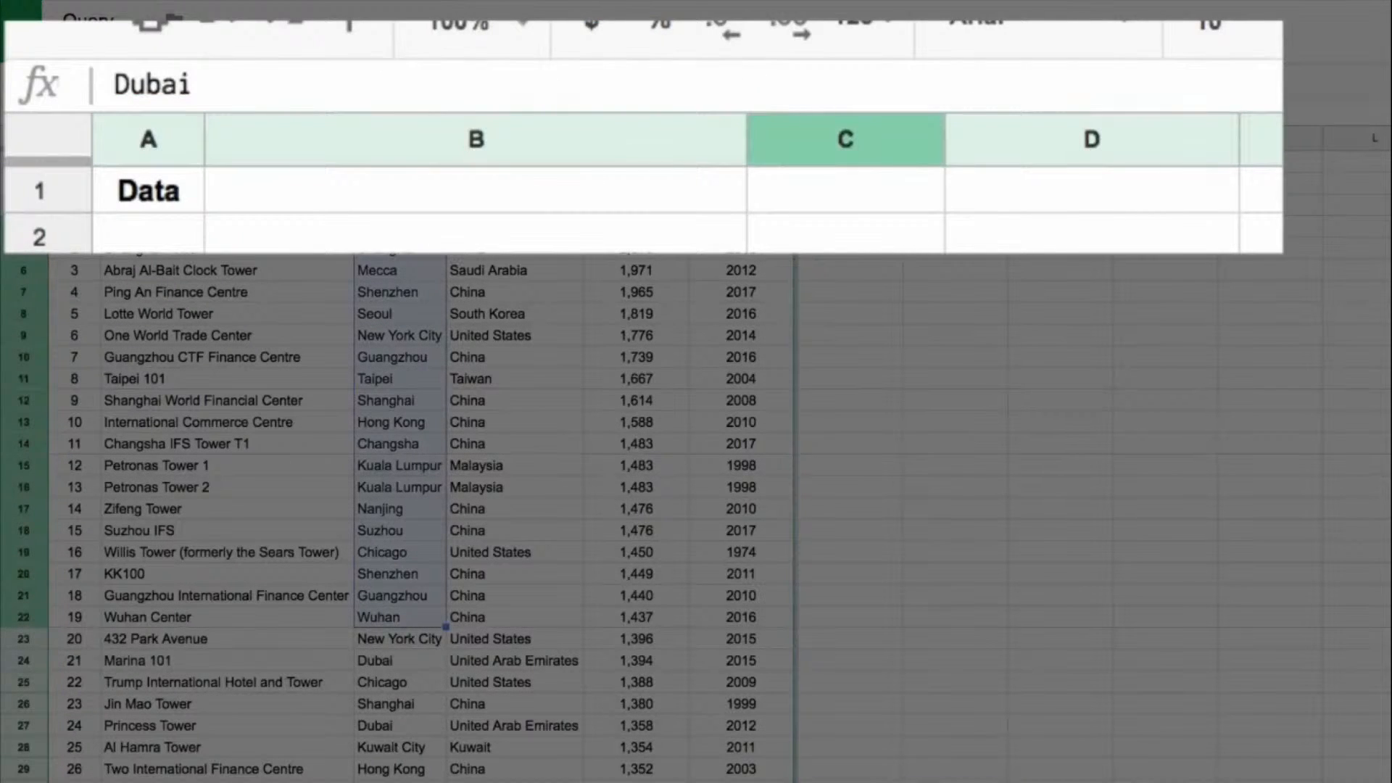
Add "GROUP BY D" after COUNT(B) in the H3 query, and review the listed countries and their building counts
click(948, 205)
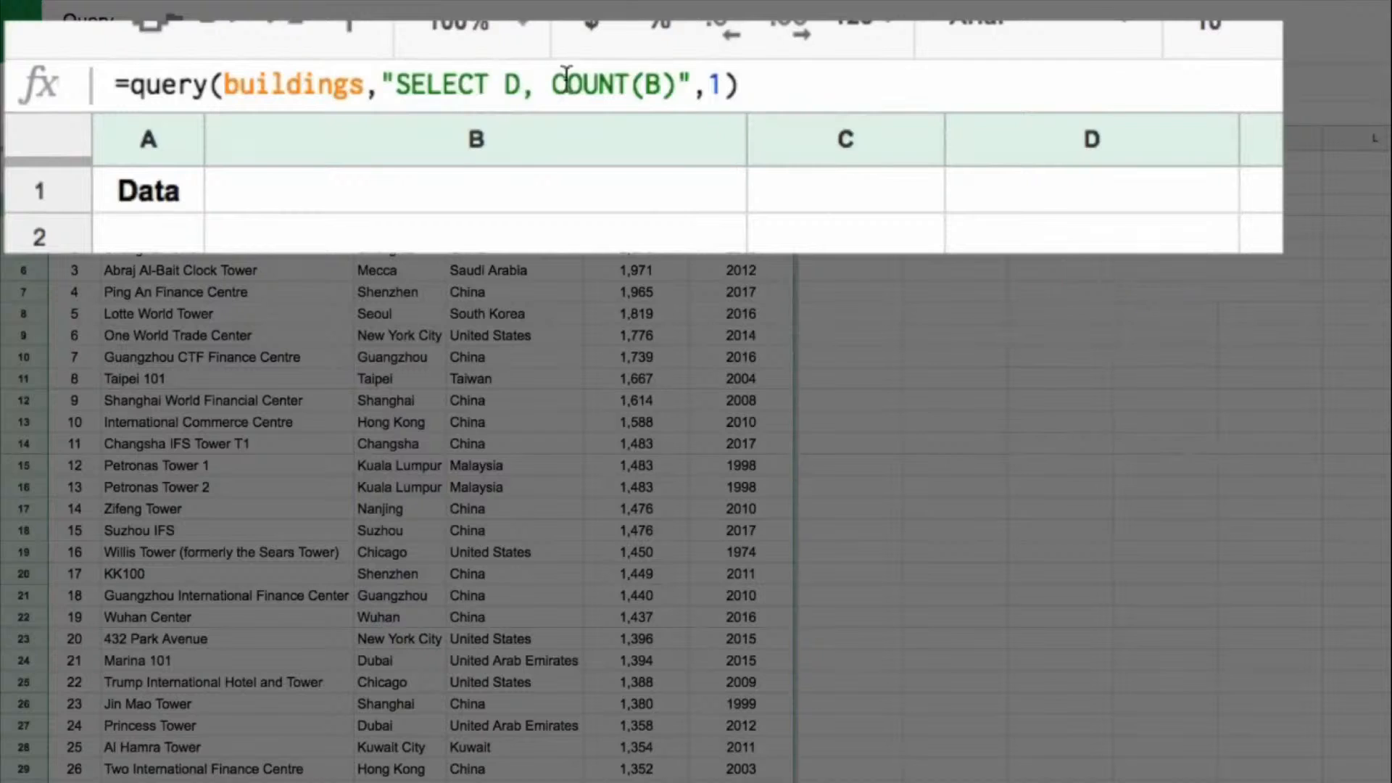
click(676, 81)
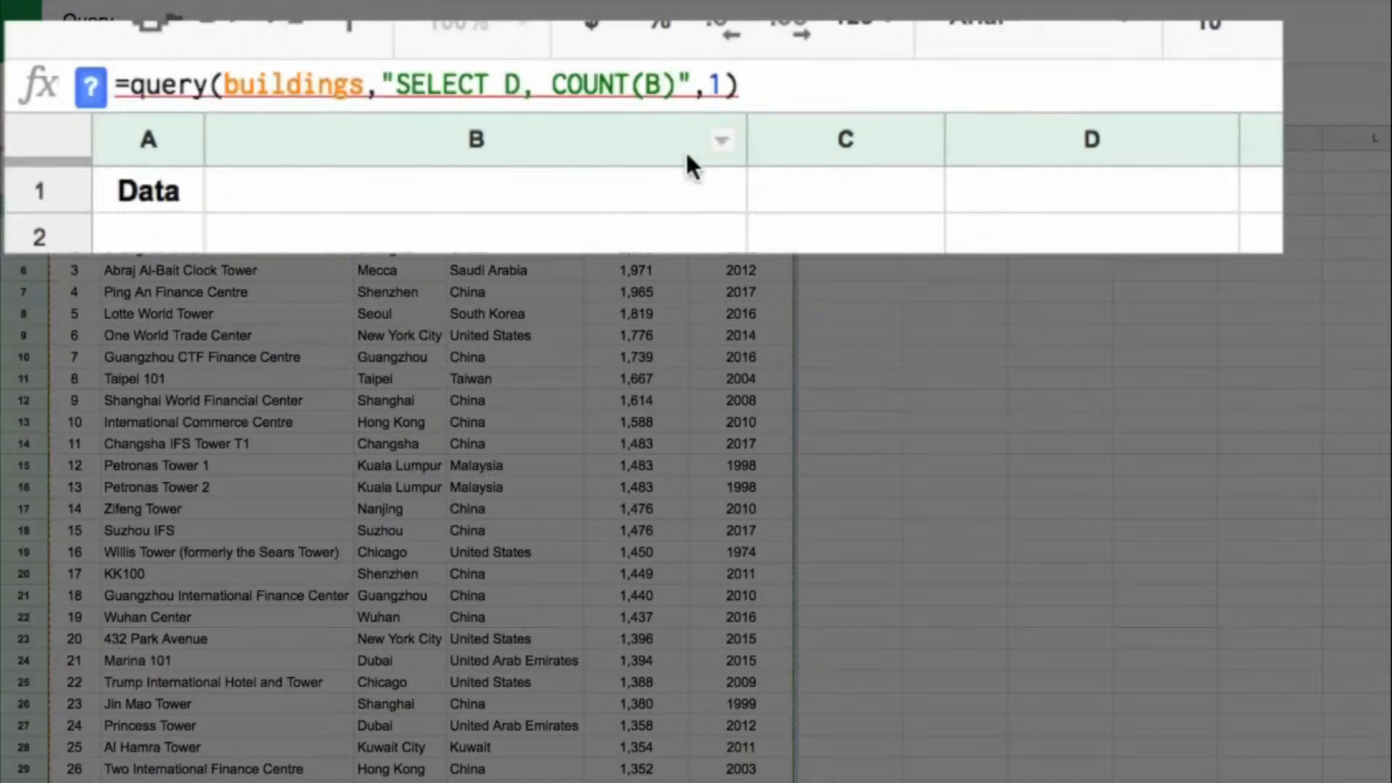
text(GROUP BY D)
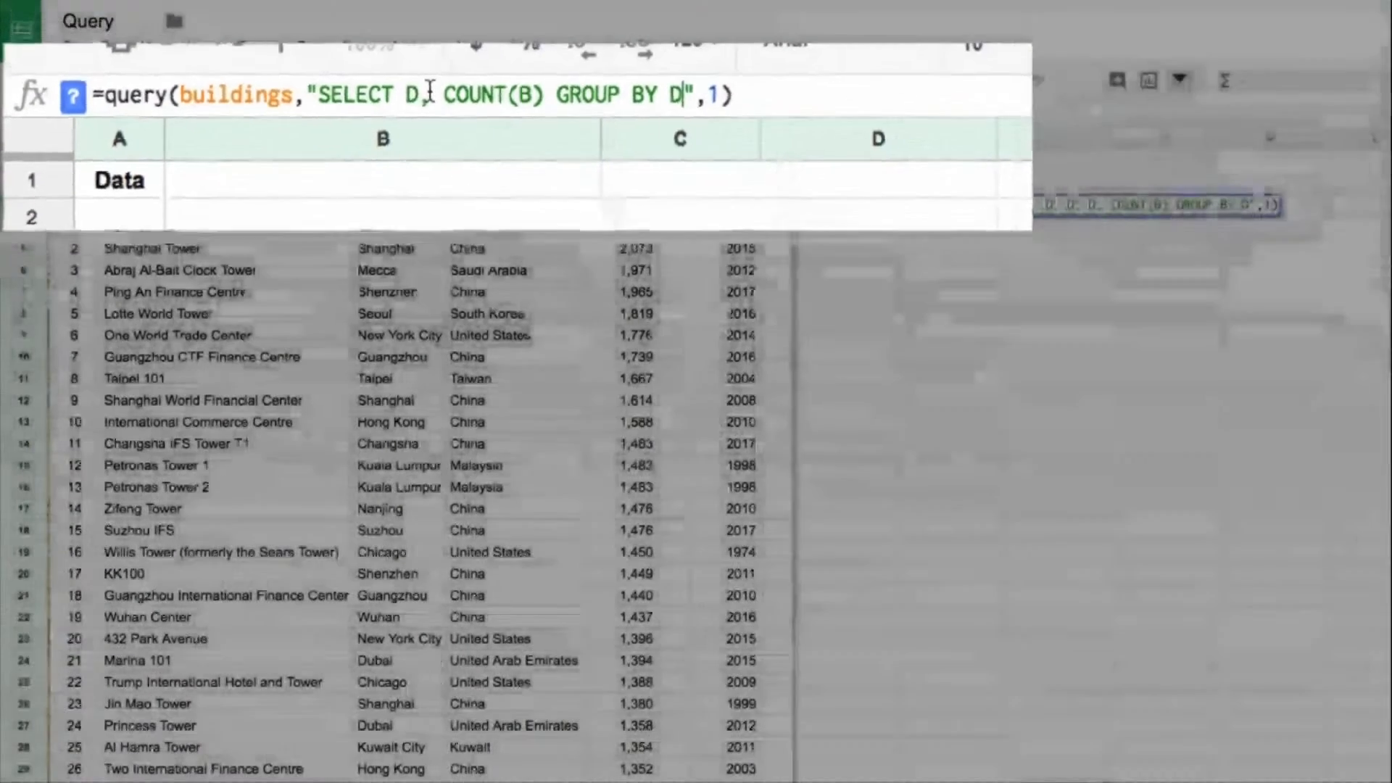
key(Return)
key(Up)
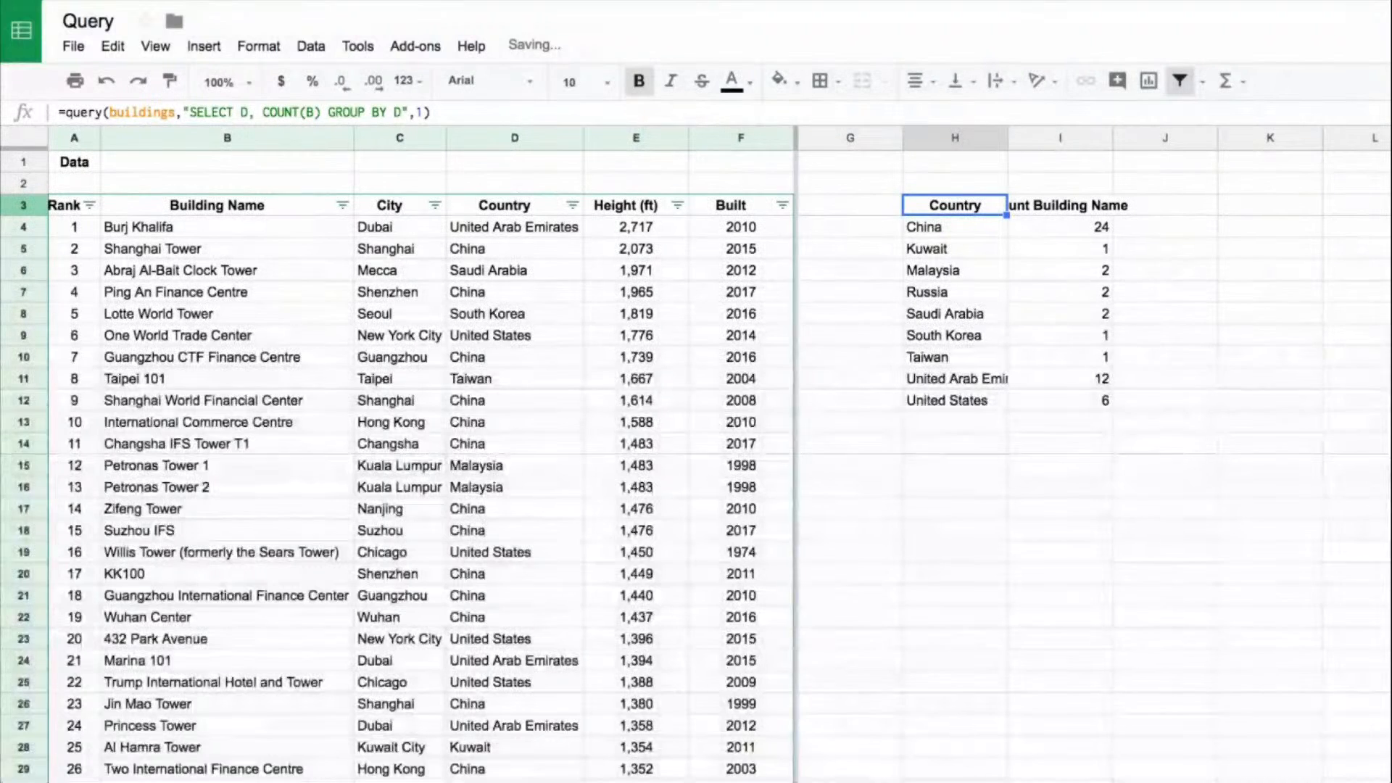
drag(964, 230, 964, 401)
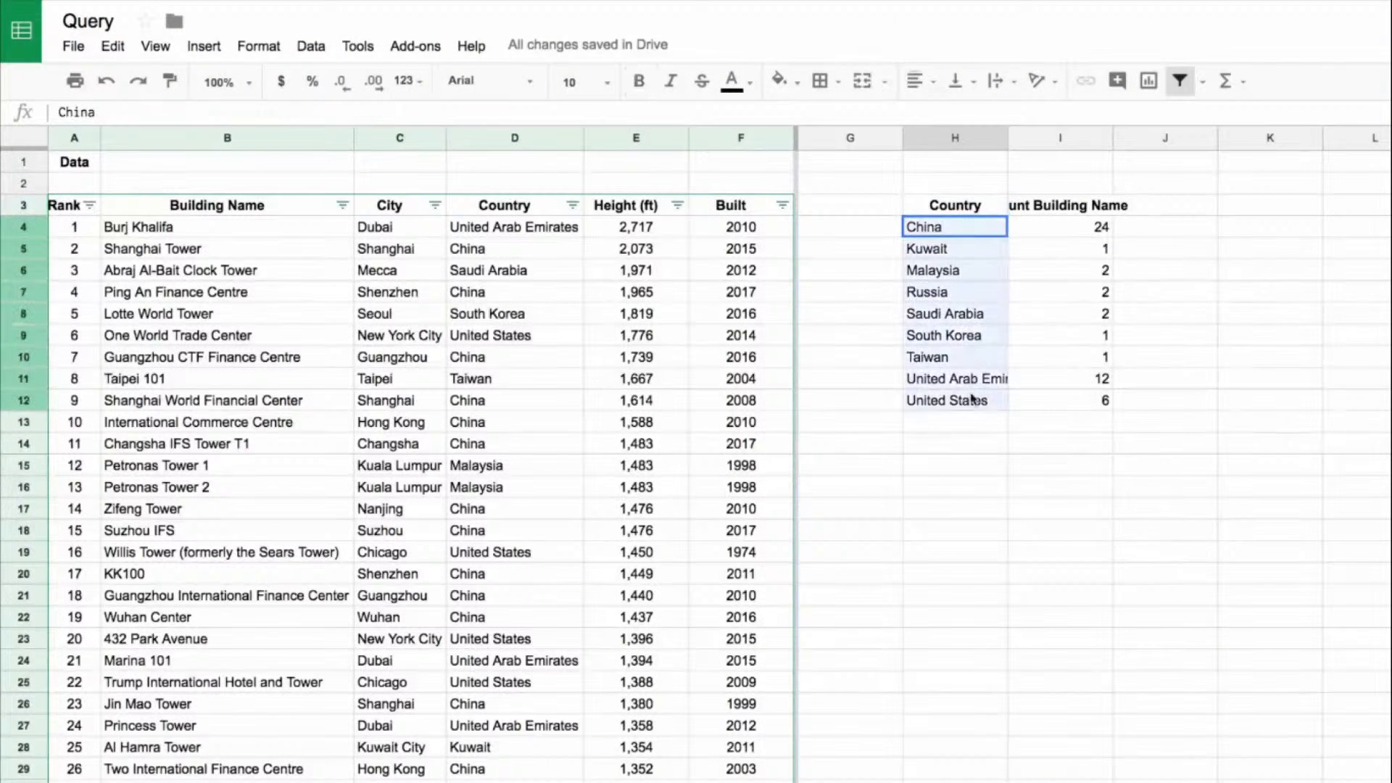
click(1033, 212)
drag(1033, 226, 1036, 410)
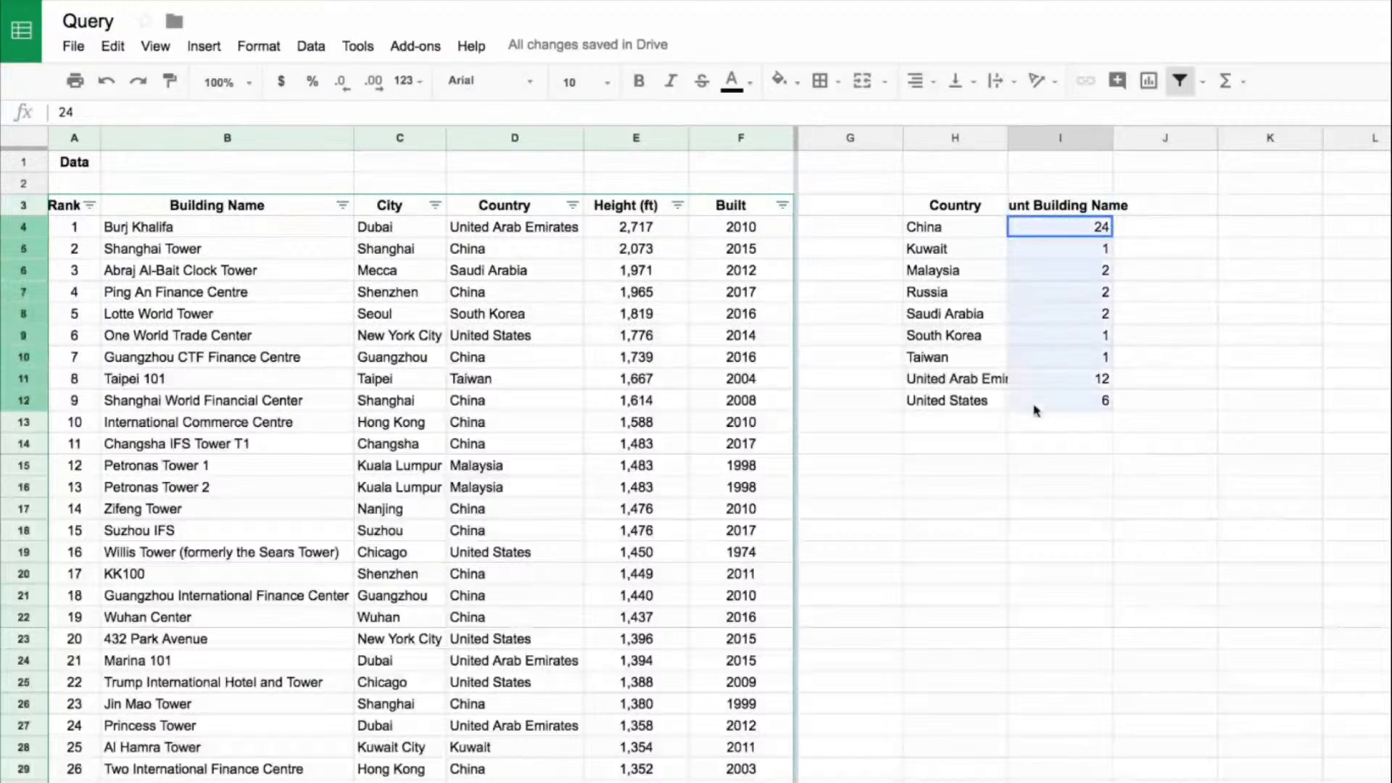
click(976, 234)
click(976, 247)
click(977, 269)
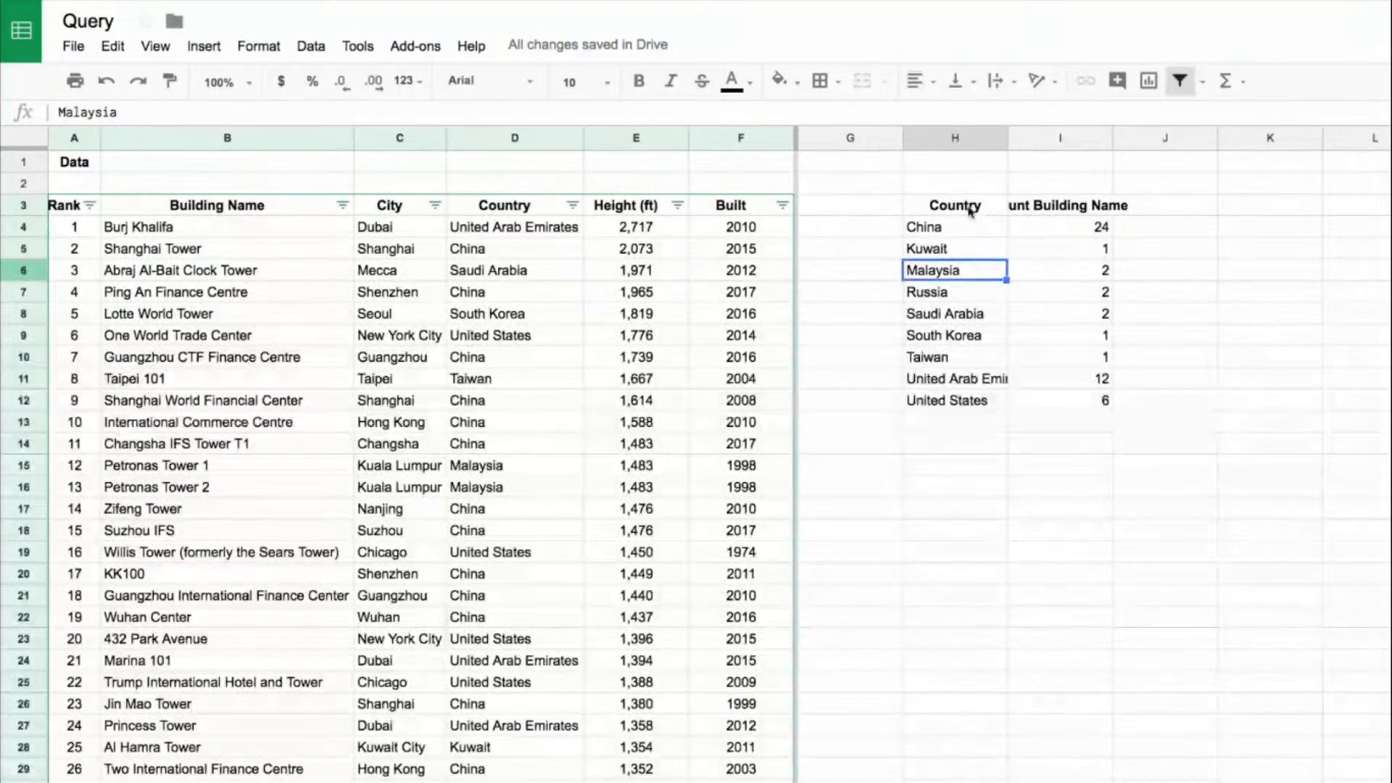
Sort the H3 query by building count in descending order by adding "ORDER BY COUNT(B) DESC" after the GROUP BY clause
click(969, 209)
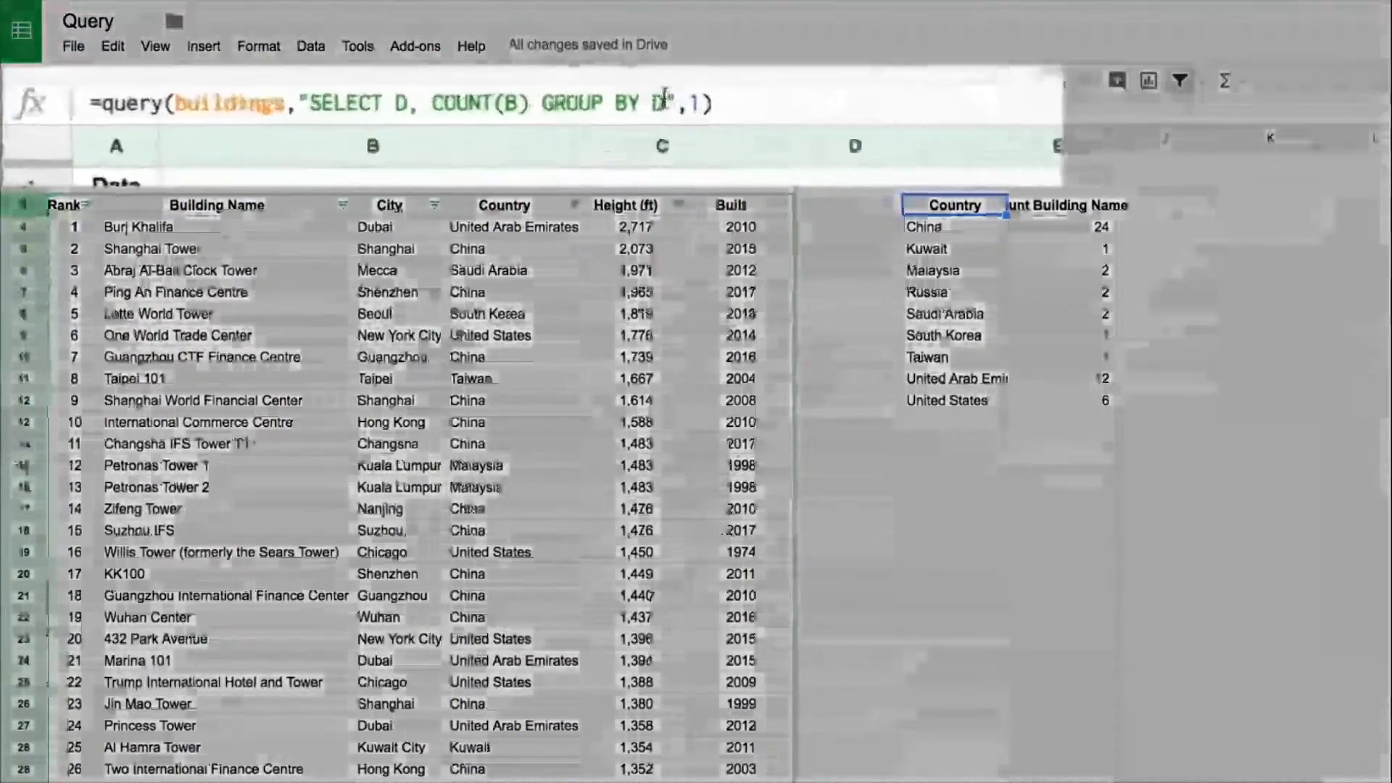
click(402, 113)
text(ORDER)
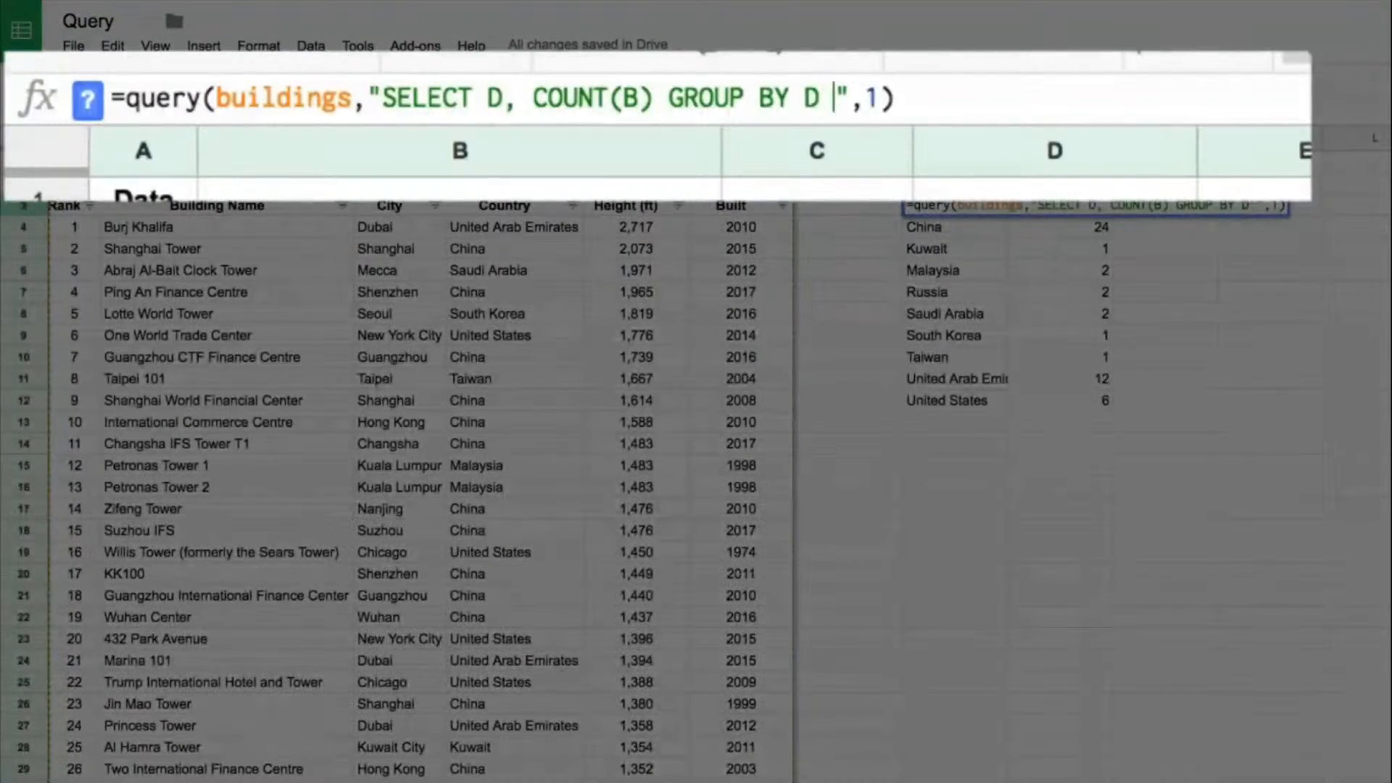
text( BY )
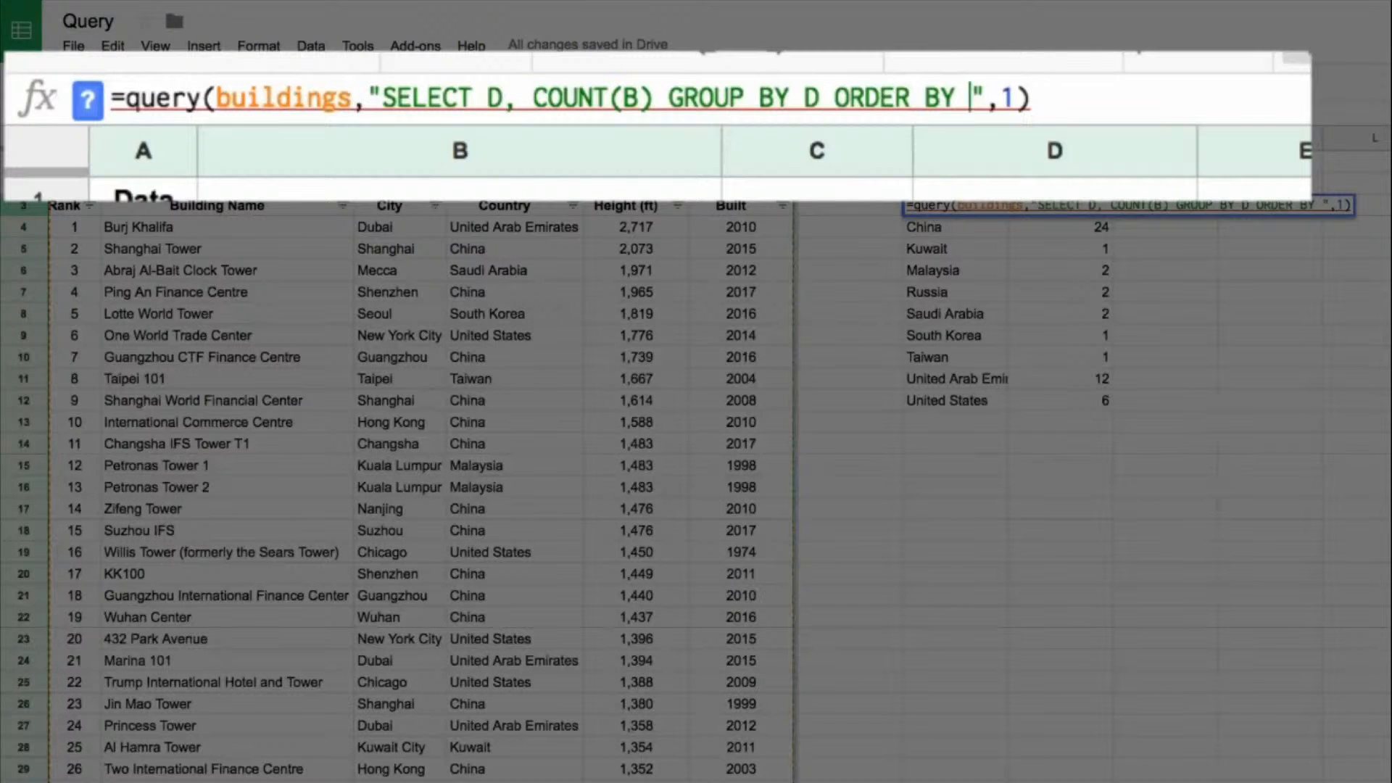
text(COUNT(B))
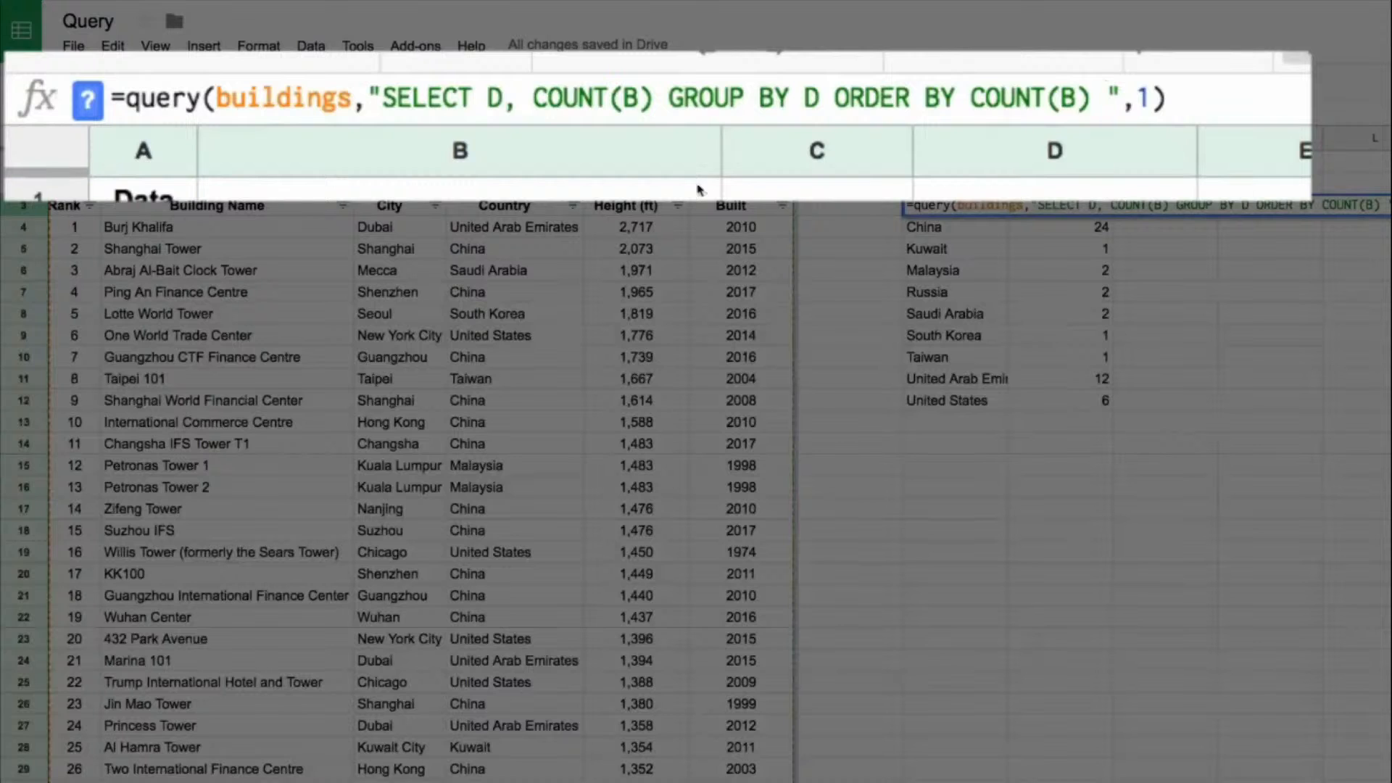
text( DESC)
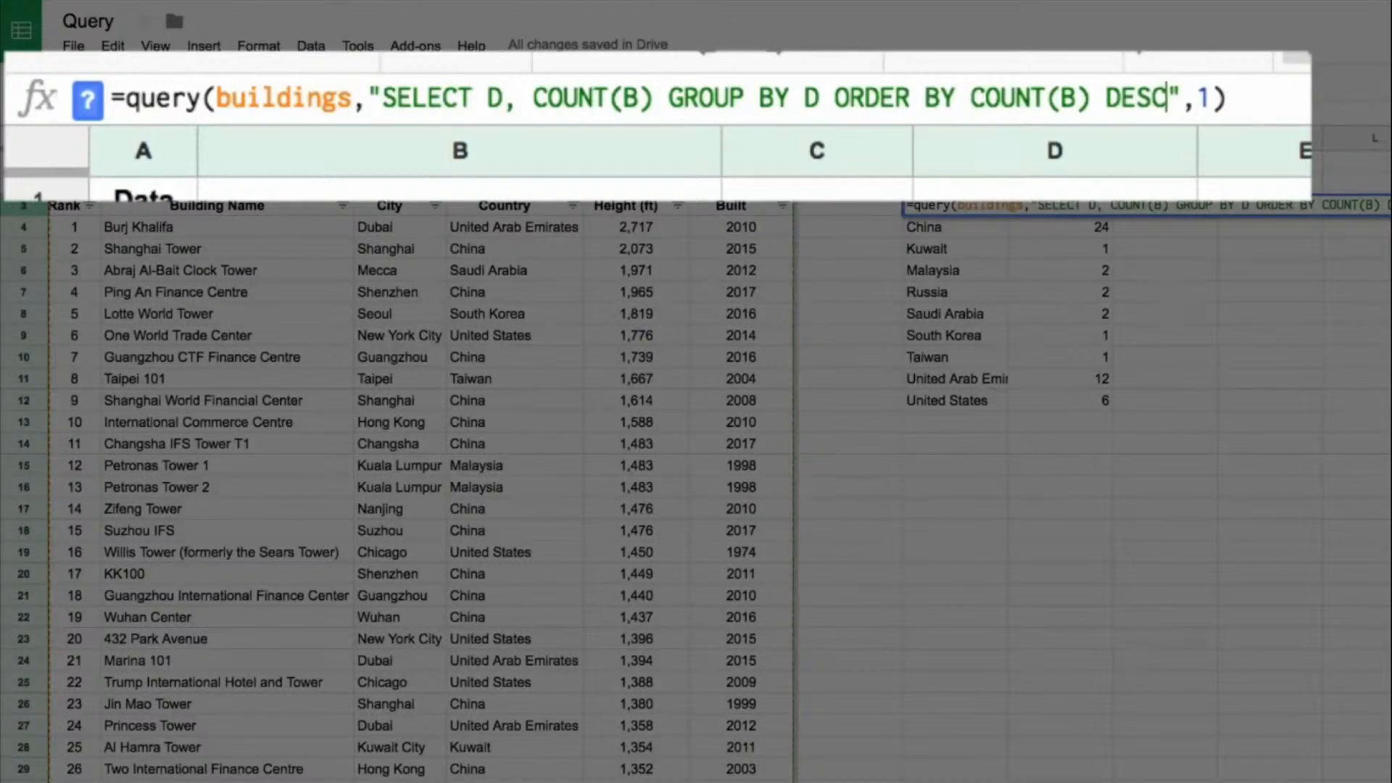
key(Return)
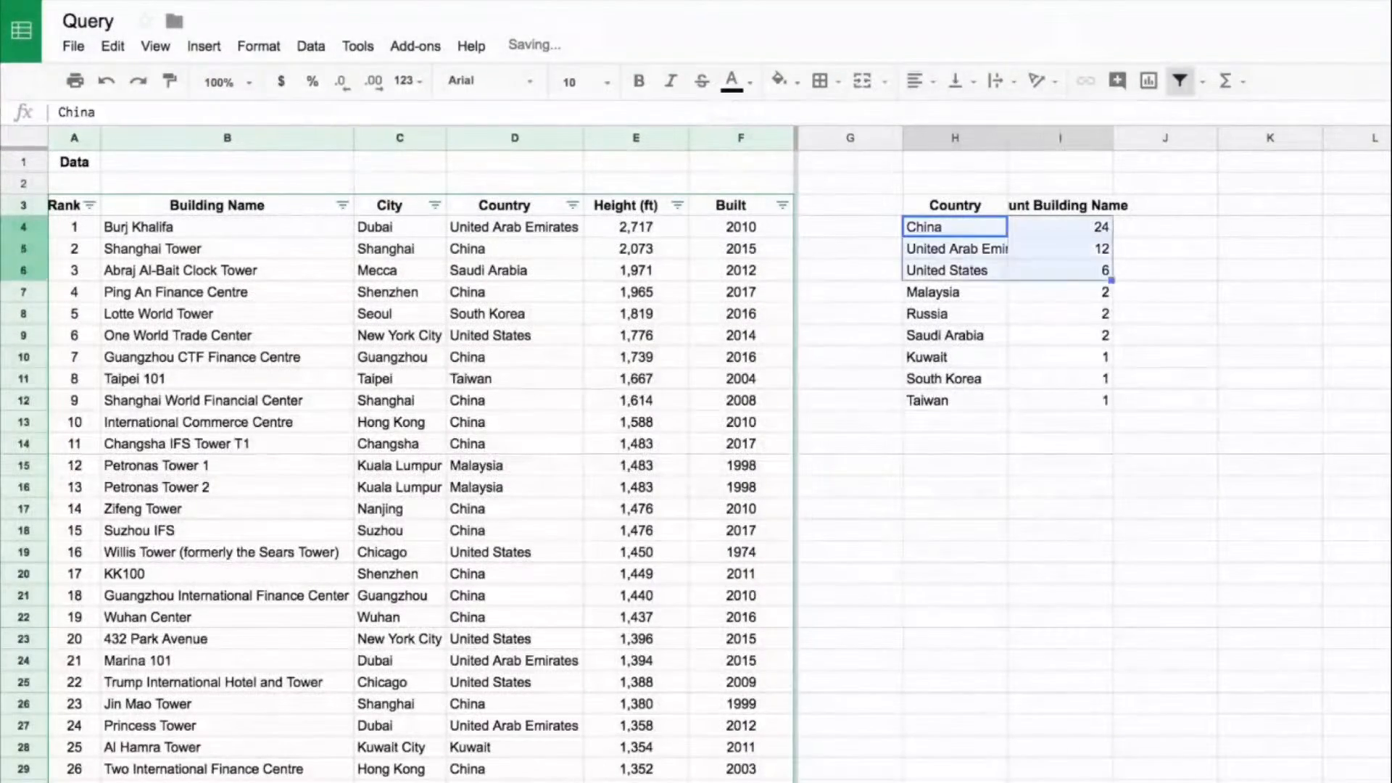
Examine the sorted countries and their building counts below the H3 query's header
key(shift+Down)
key(shift+Down)
key(shift+Down)
key(shift+Down)
key(shift+Down)
key(shift+Down)
key(shift+Down)
key(shift+Up)
Insert "WHERE F > 2000" before the GROUP BY clause in the H3 query to count only buildings built after 2000
key(Up)
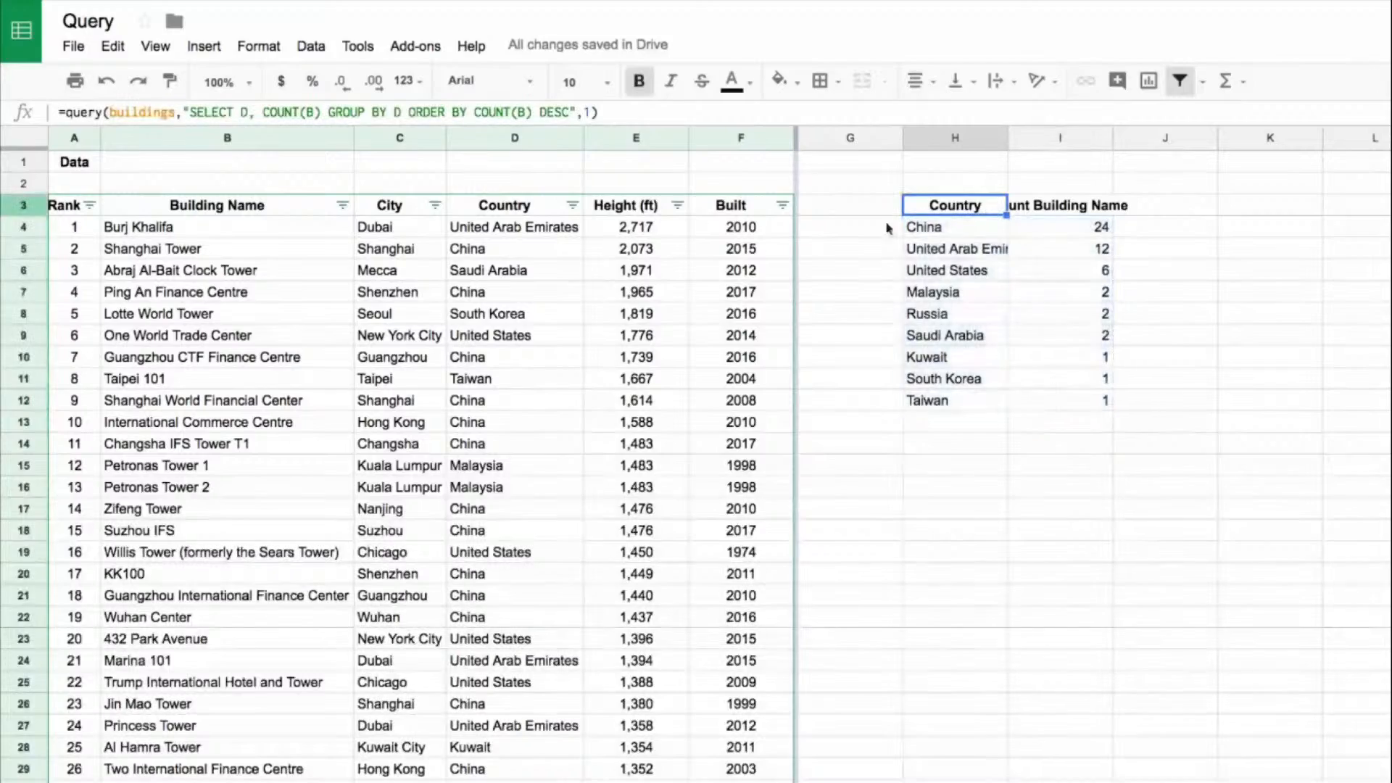
click(329, 111)
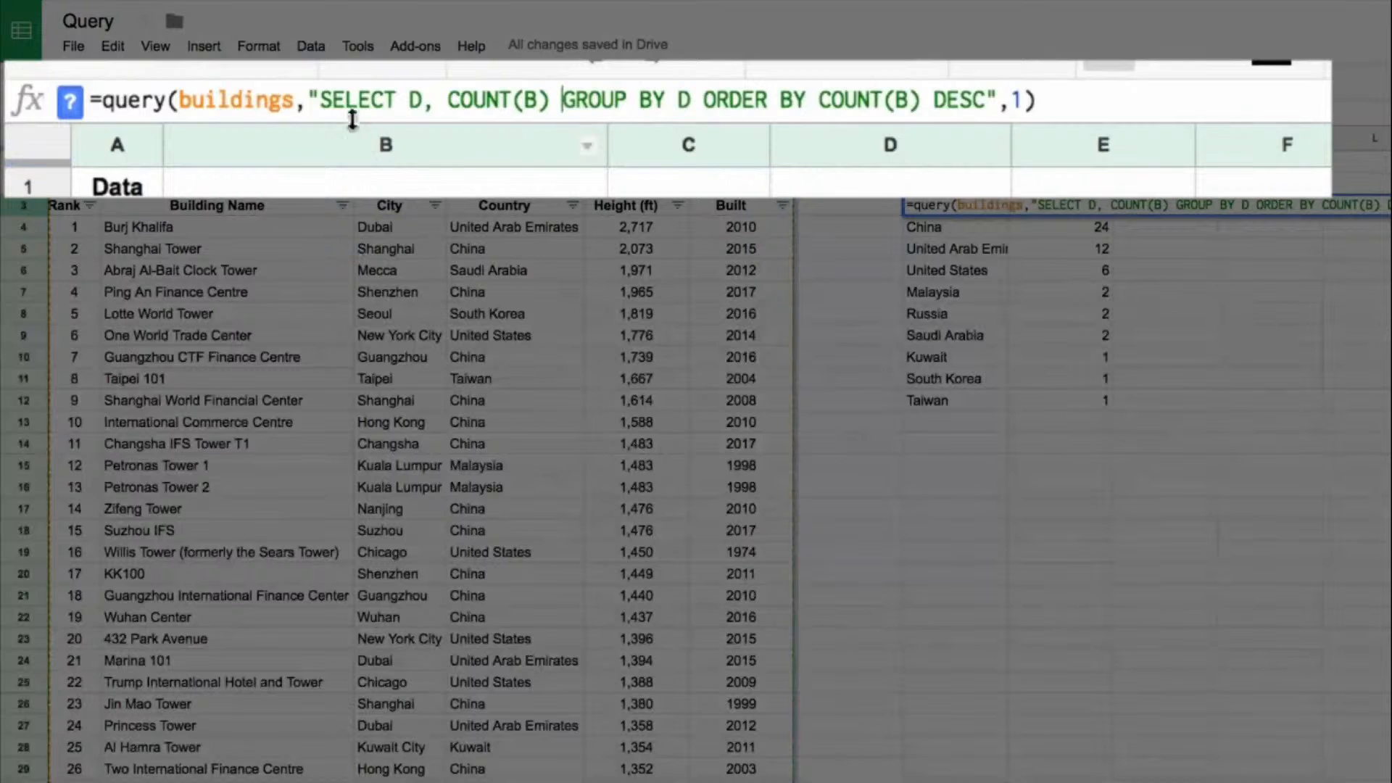
text(WHERE )
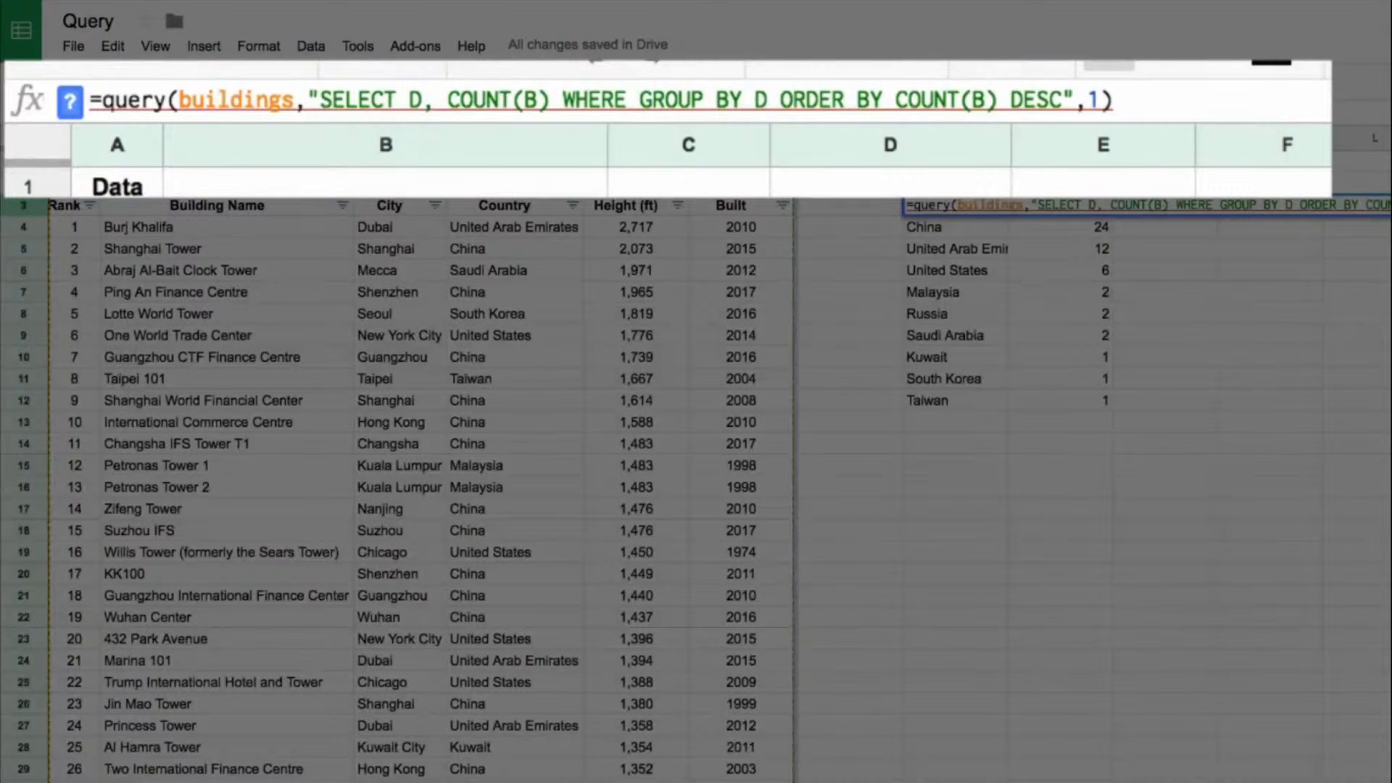
text(F > 200)
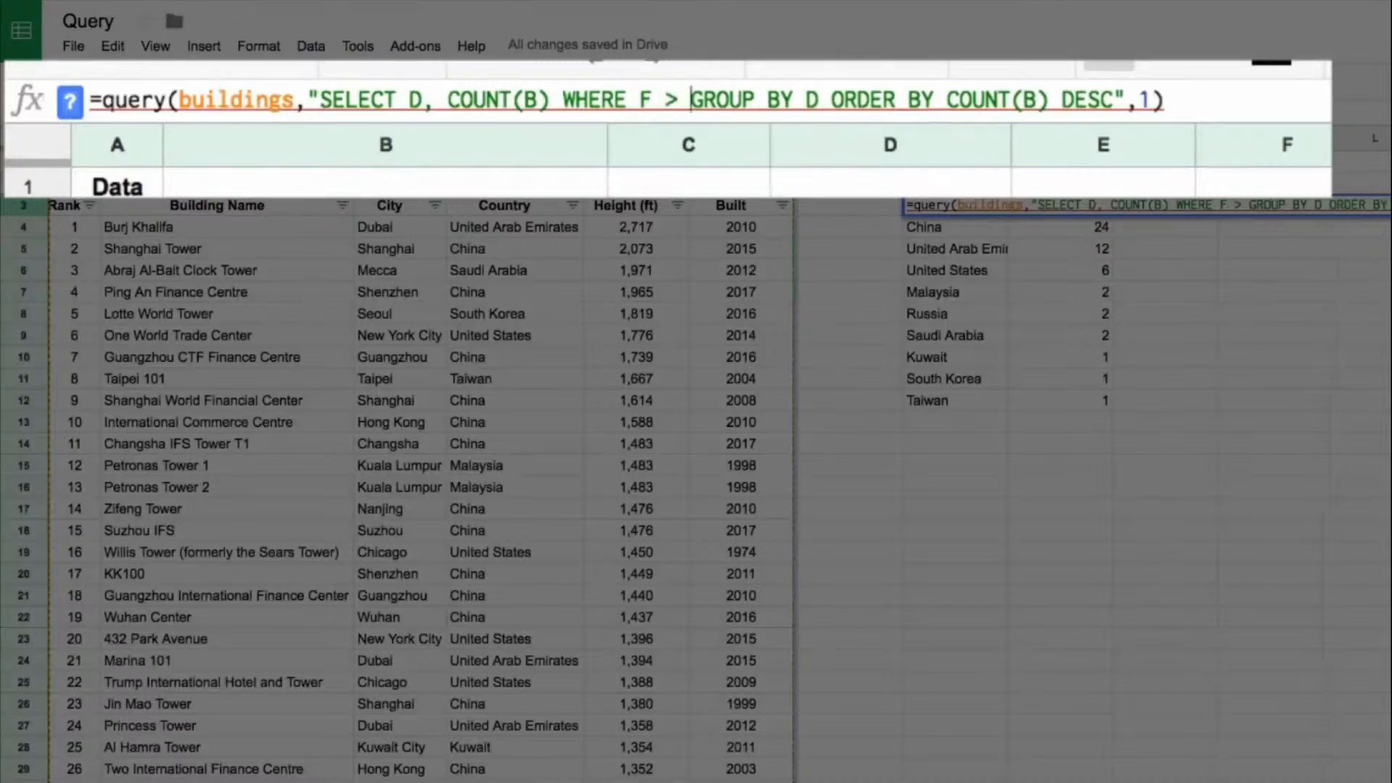
text(0)
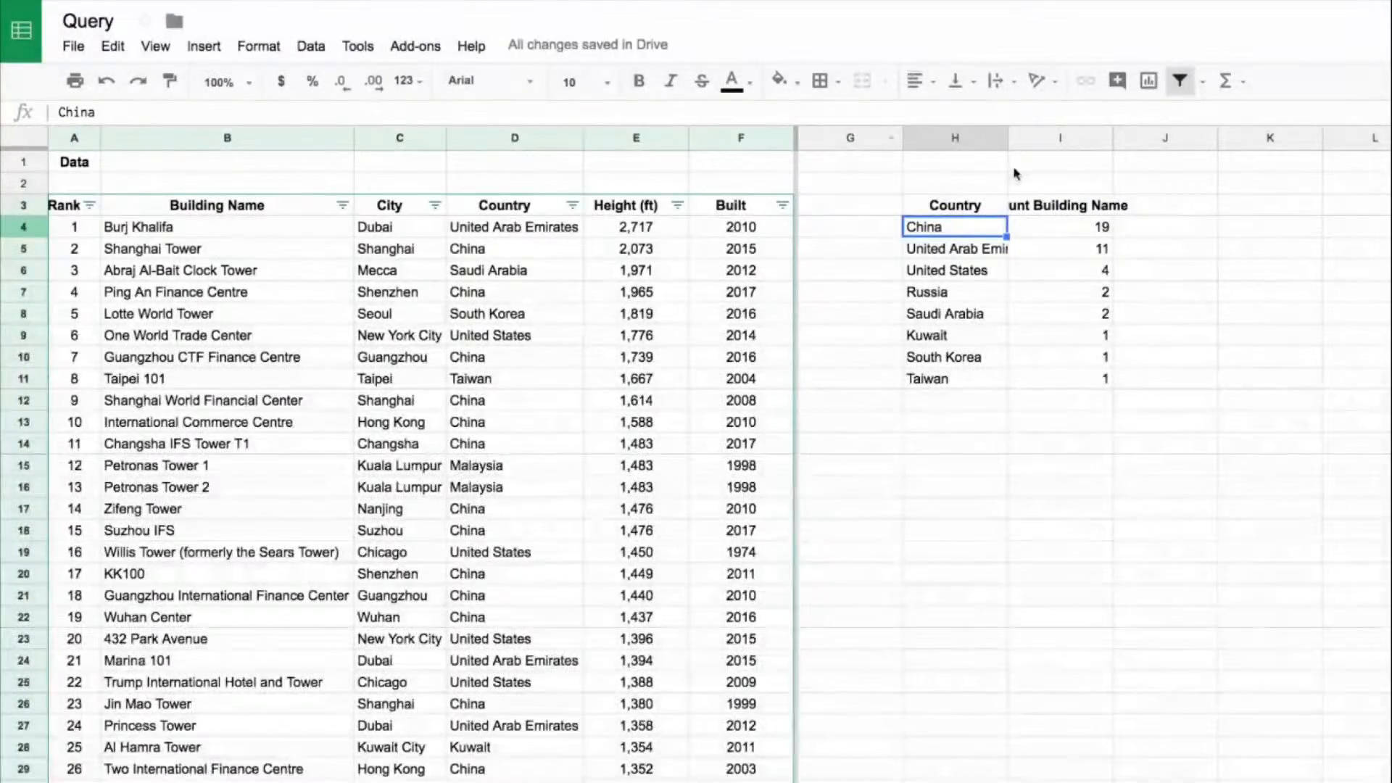
Change the WHERE condition in the H3 query to "F < 2000", and review the resulting countries and counts
click(998, 208)
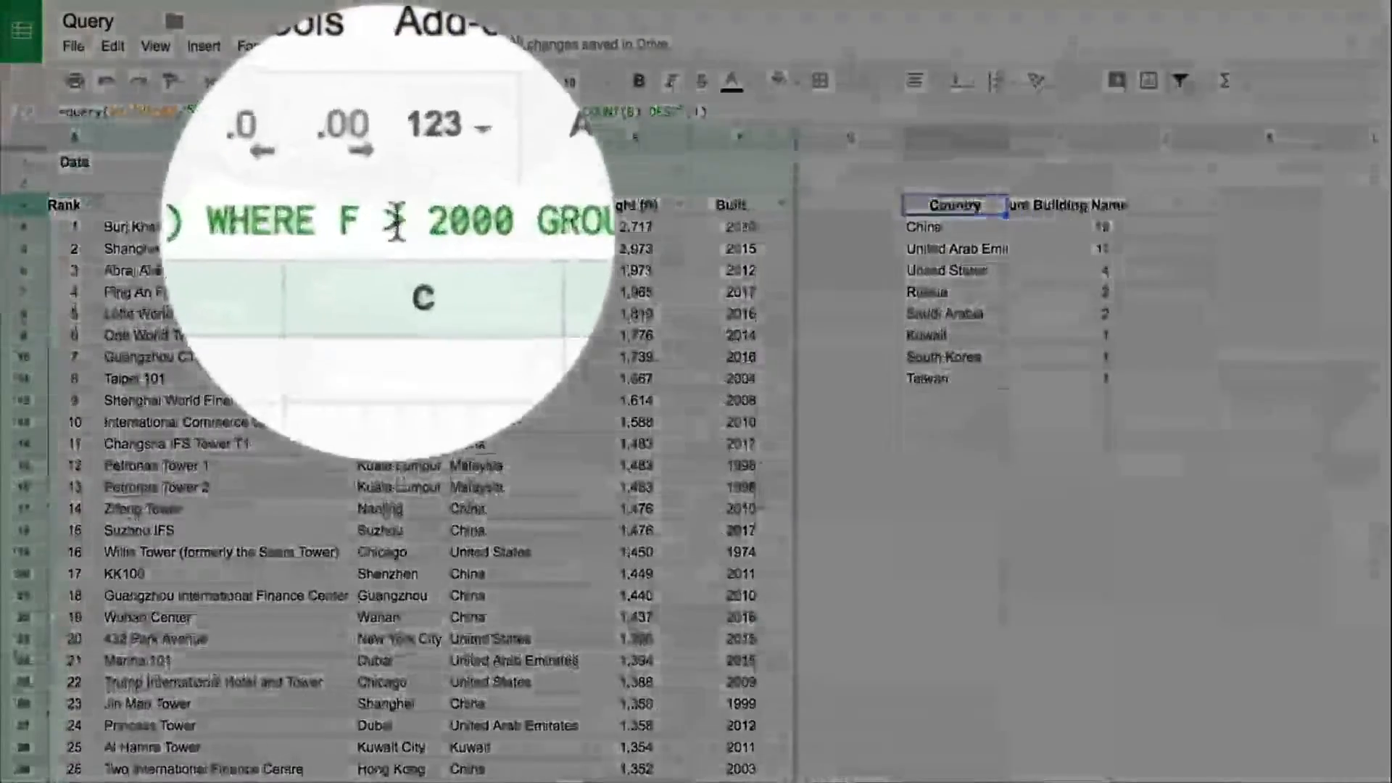
double_click(389, 111)
text(<)
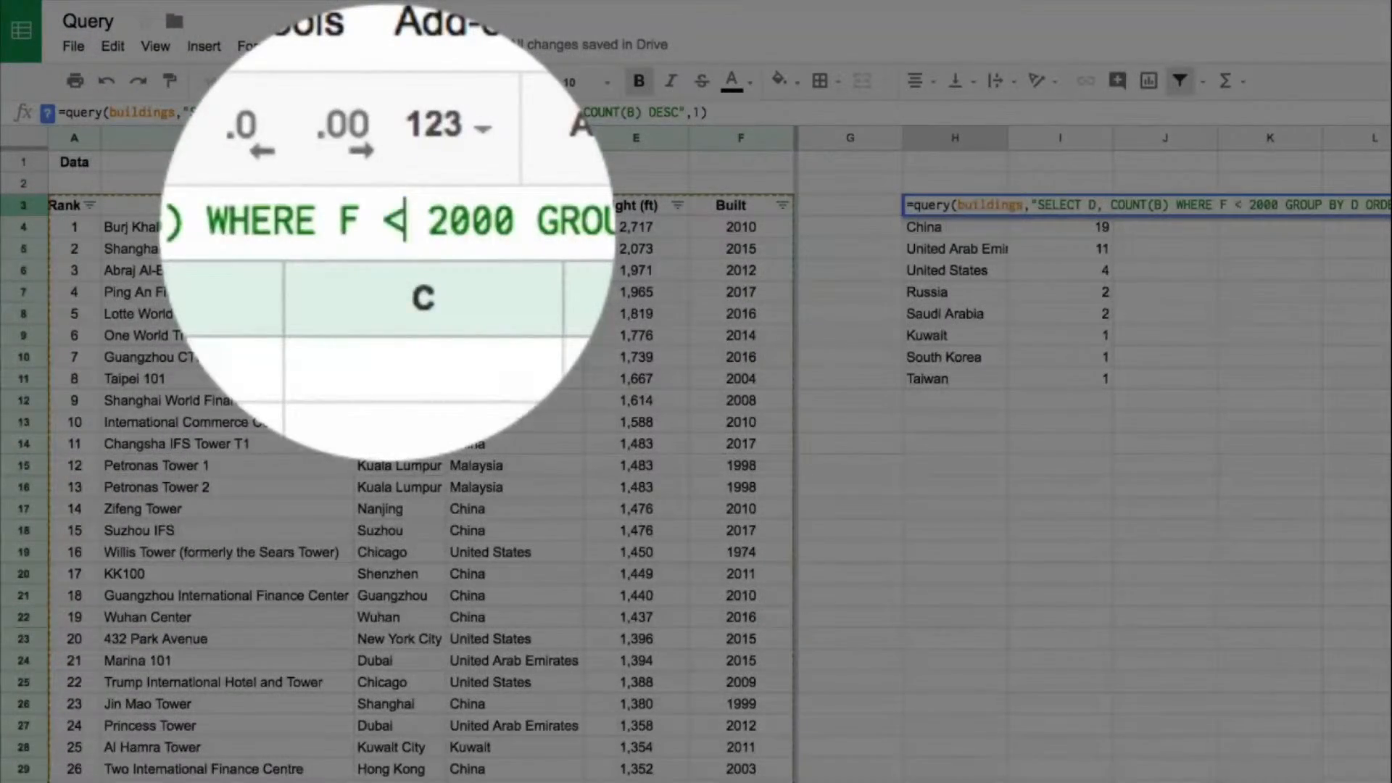
key(Return)
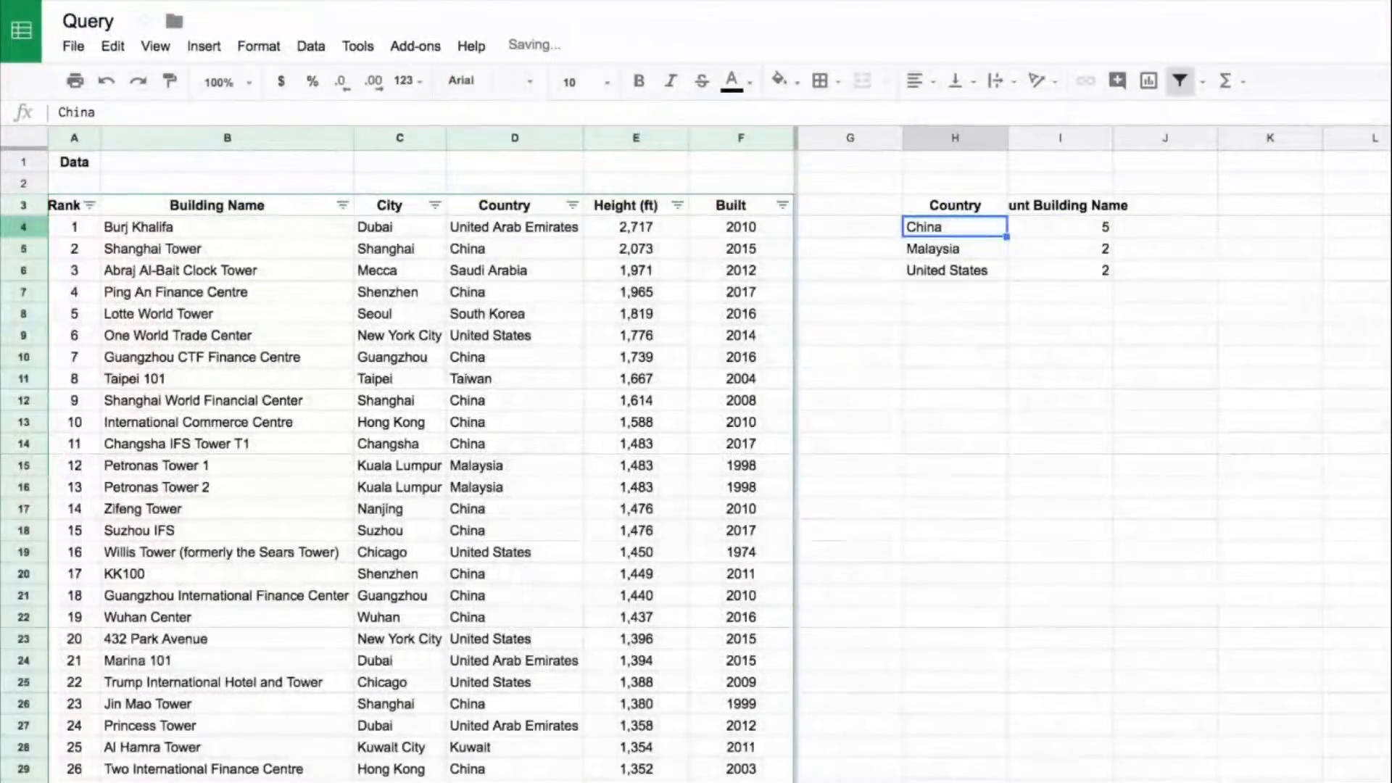
key(shift+Right)
key(shift+Down)
key(shift+Down)
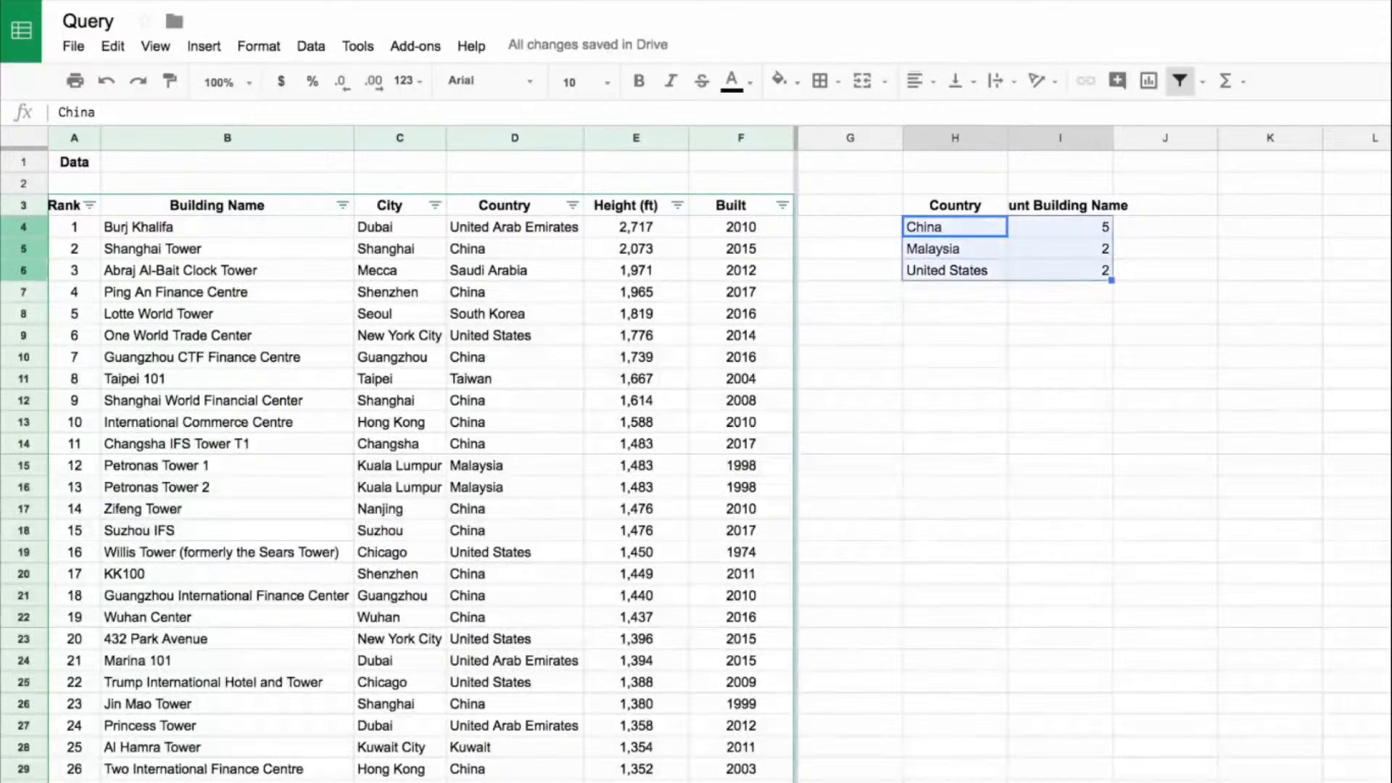
key(Down)
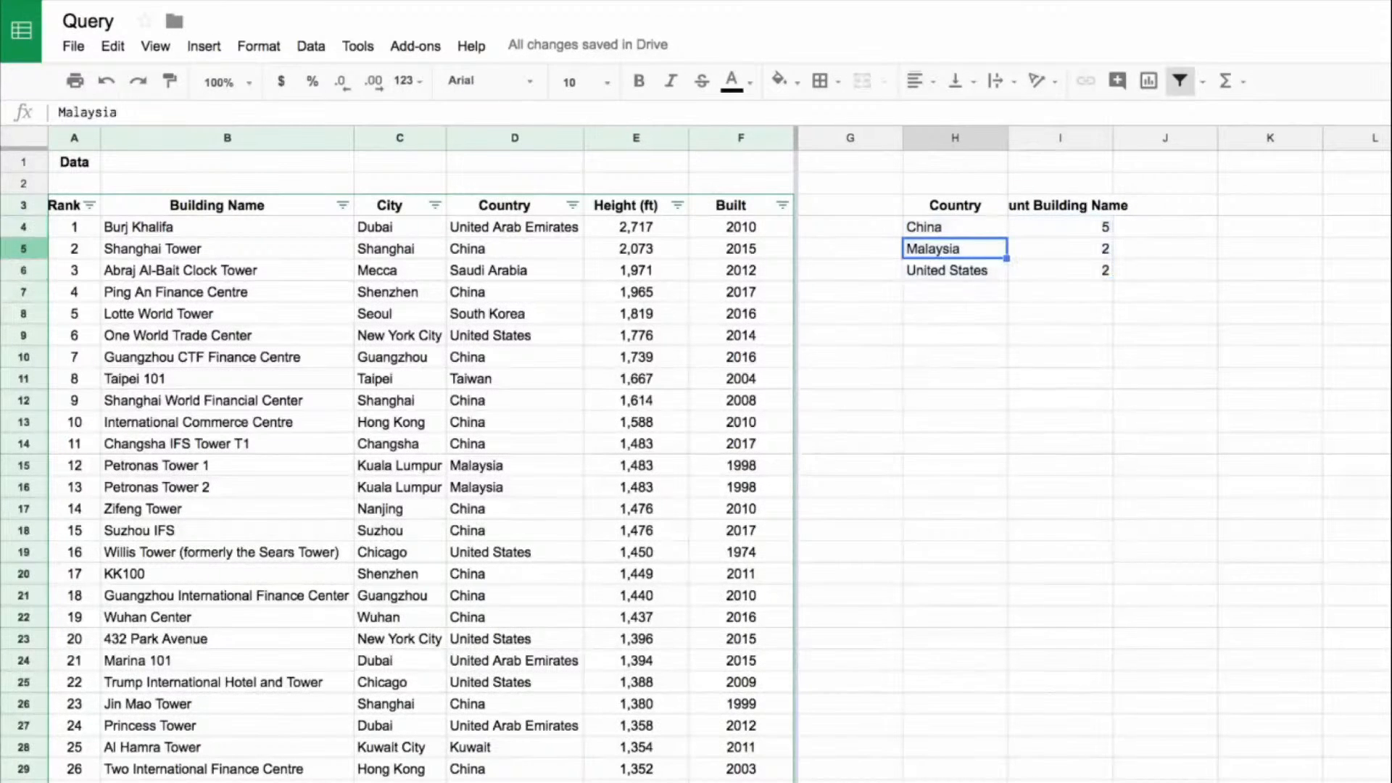
key(Up)
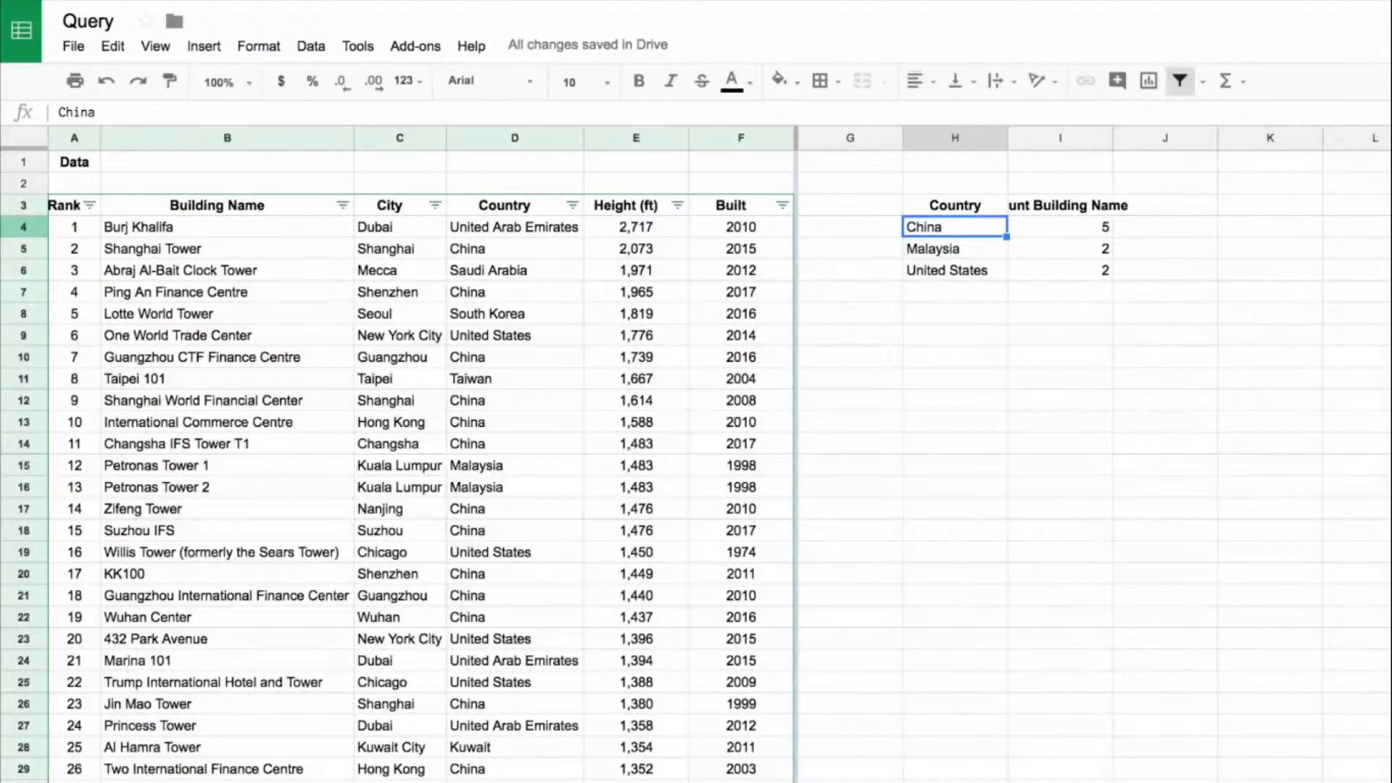
Remove the "WHERE F < 2000" clause from the H3 query and commit the formula
key(Up)
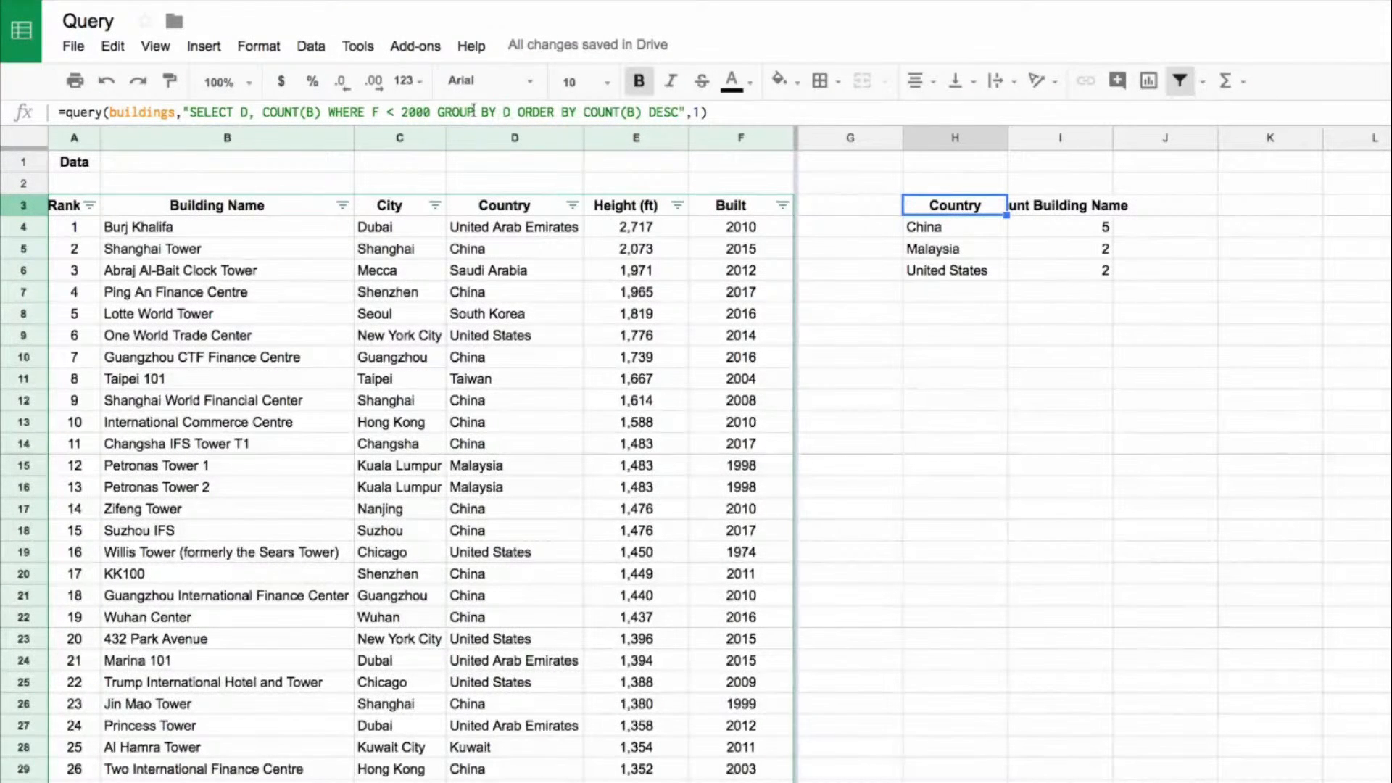
click(441, 110)
drag(439, 111, 328, 111)
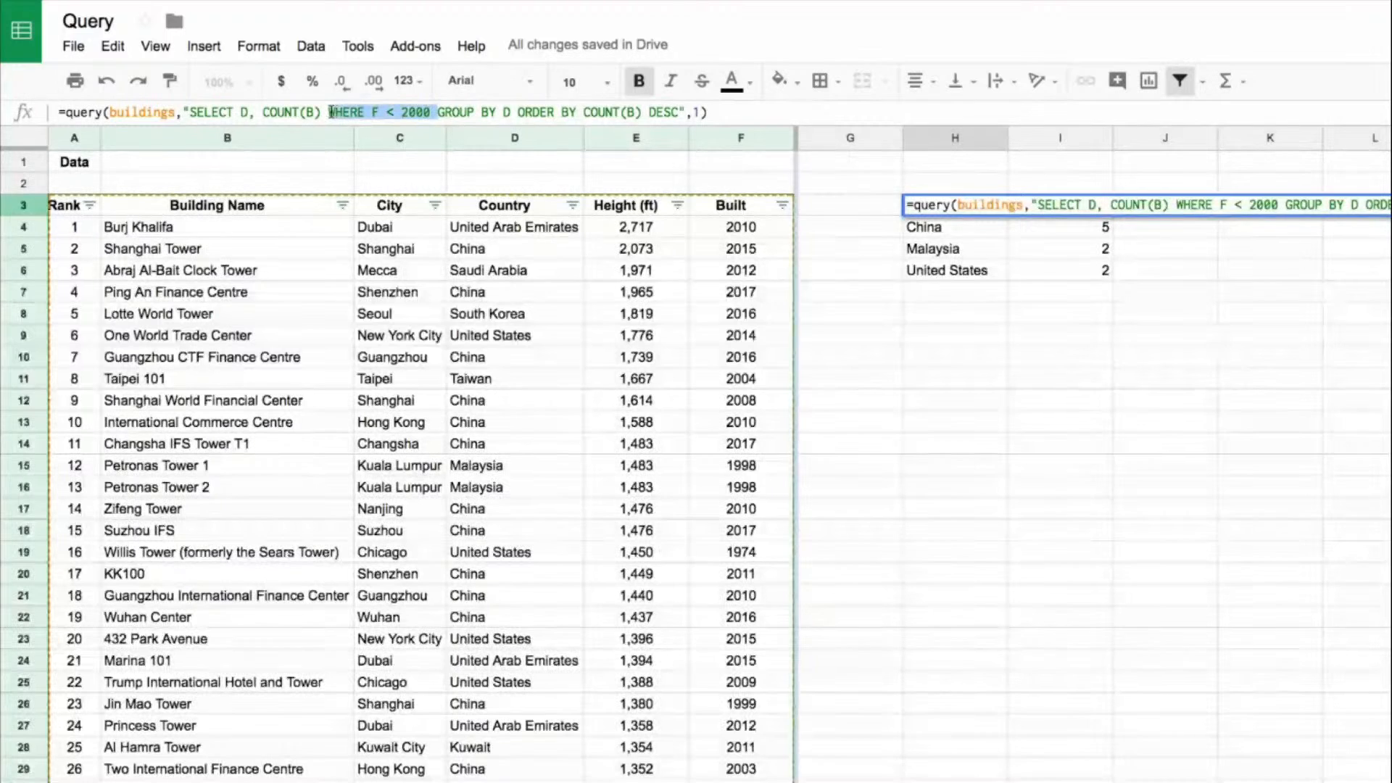
key(BackSpace)
key(Return)
key(Up)
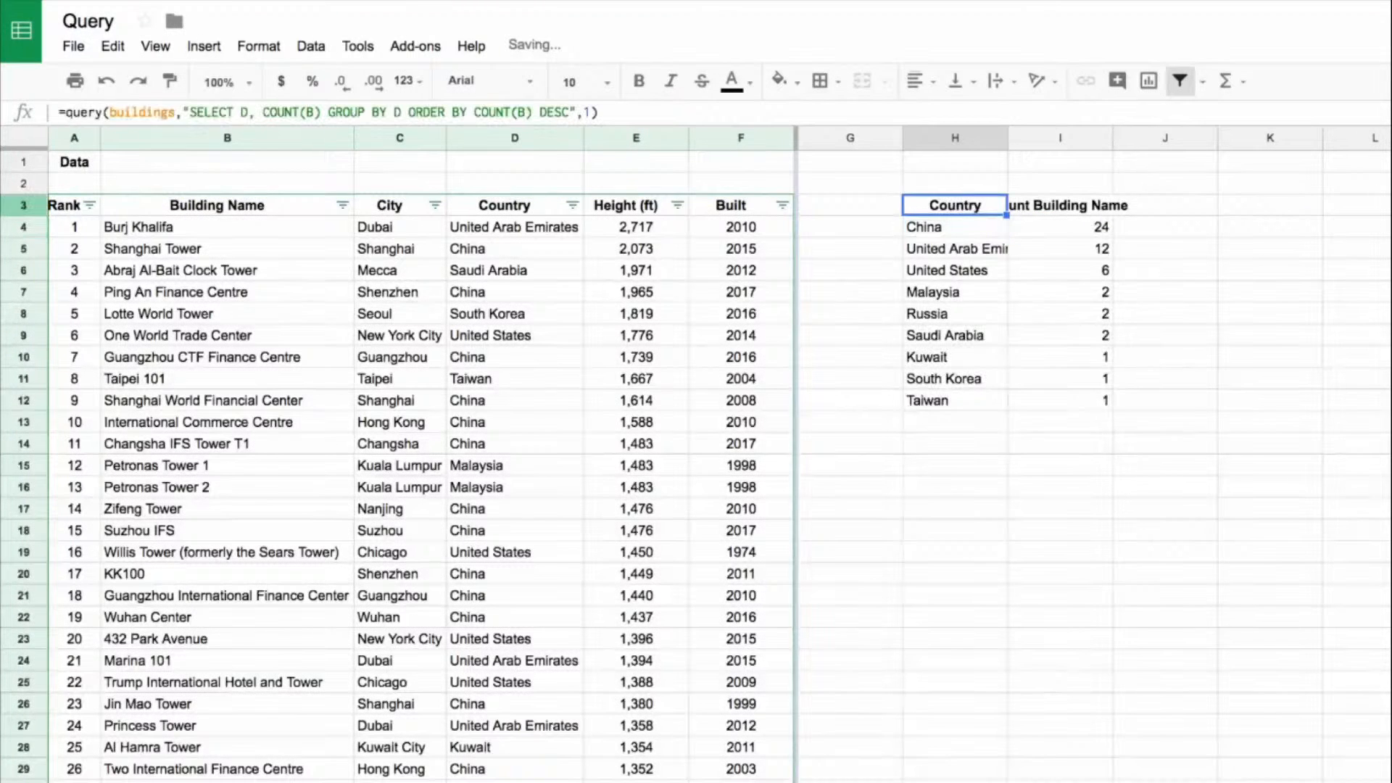
Widen column I to fit its full "count Building Name" header
drag(1113, 137, 1222, 138)
click(1114, 208)
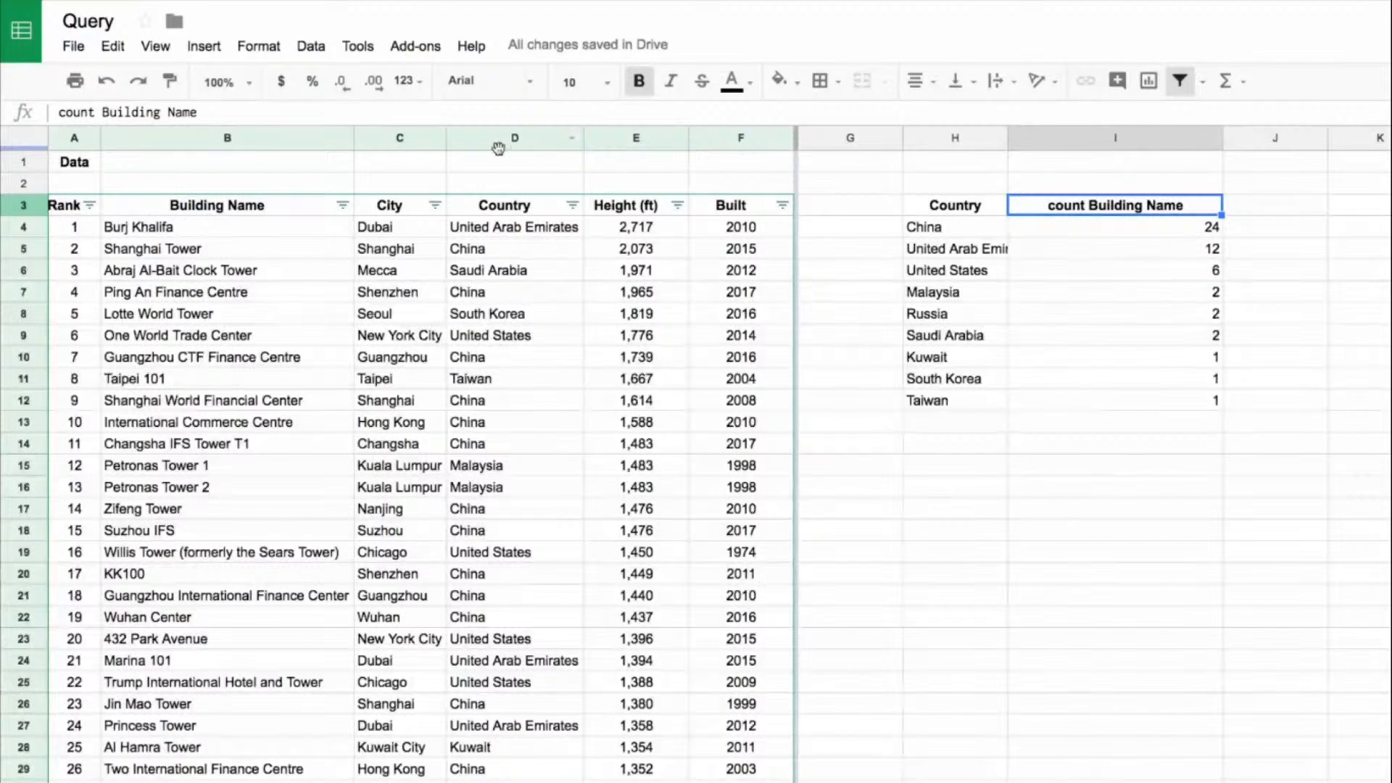
Add "LABEL COUNT(B) 'No. of Tall Buildings'" after DESC in the H3 query and commit the formula
click(942, 200)
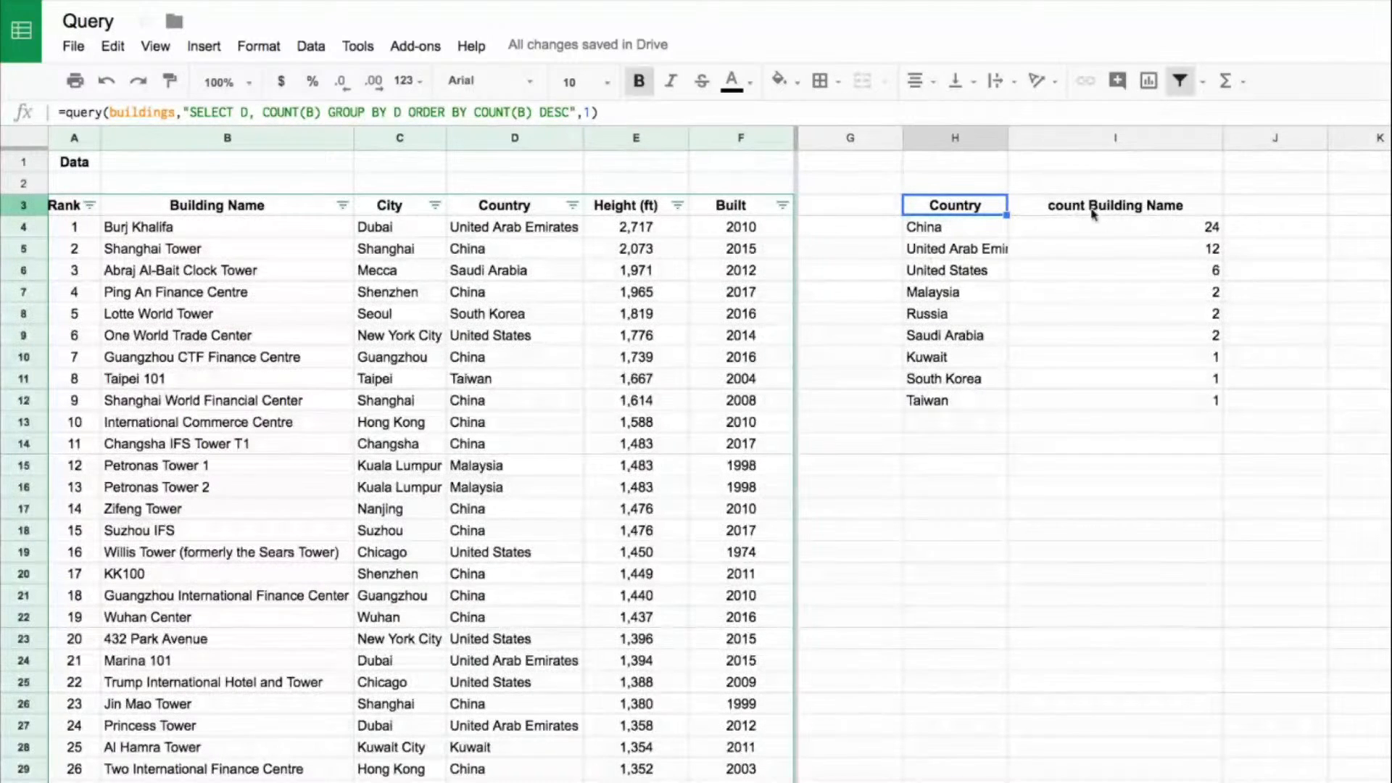
click(570, 113)
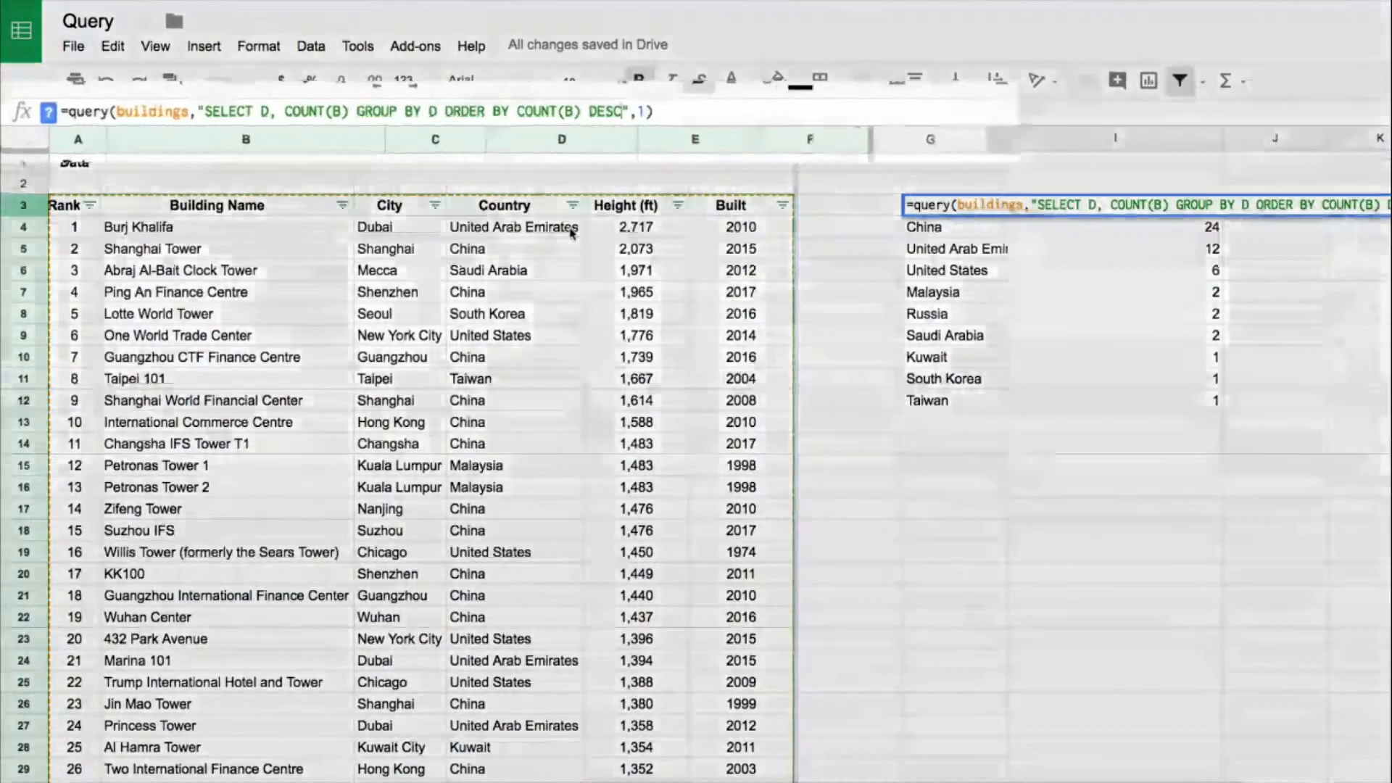
text(LABEL)
text(COUNT(B))
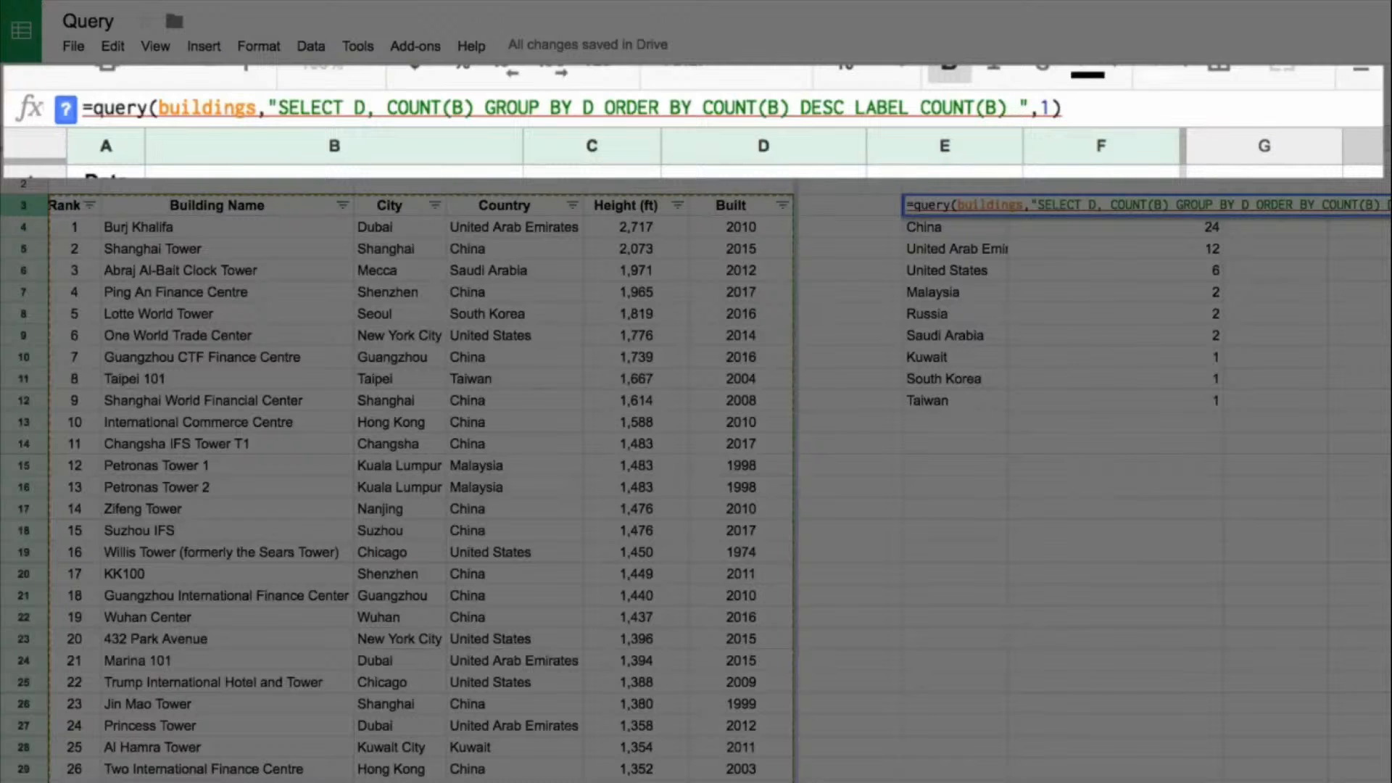
text('No. )
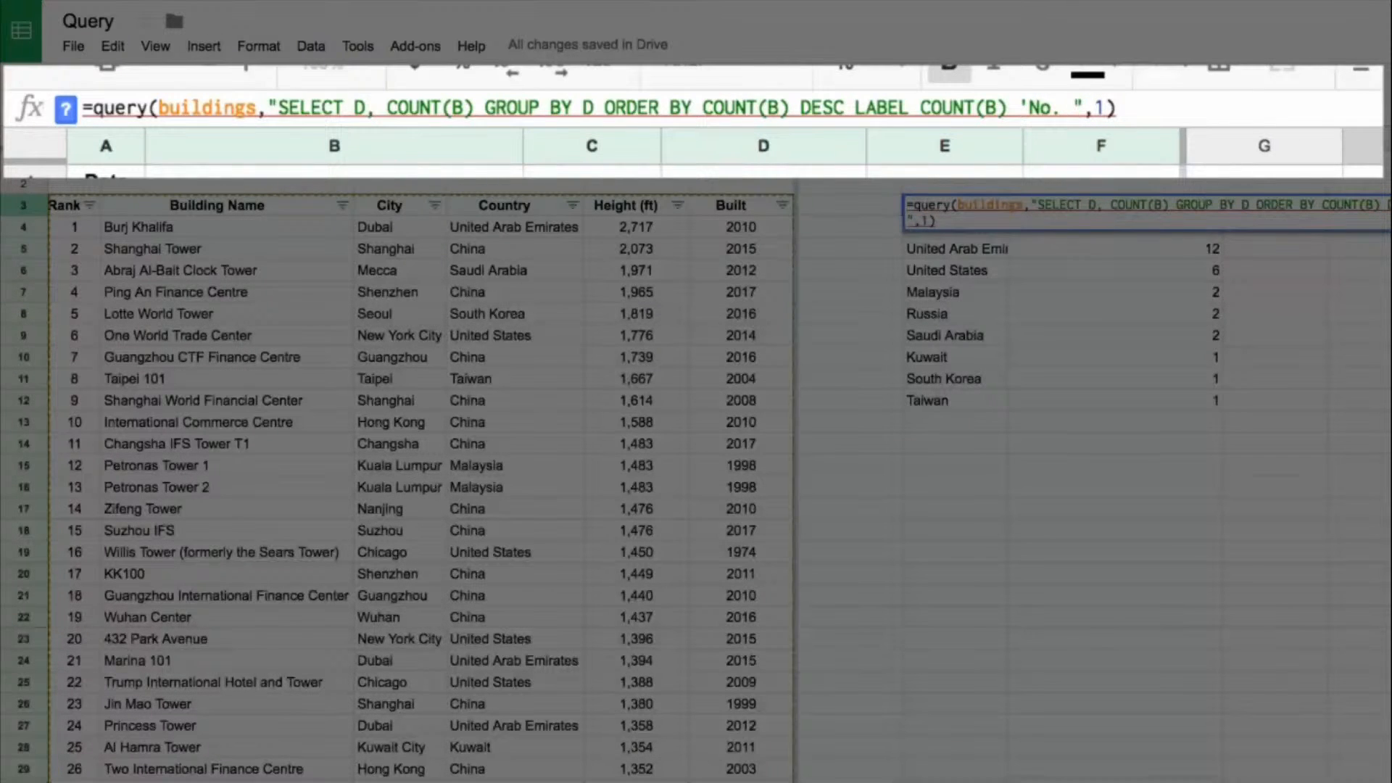
text(of Tall Buildings')
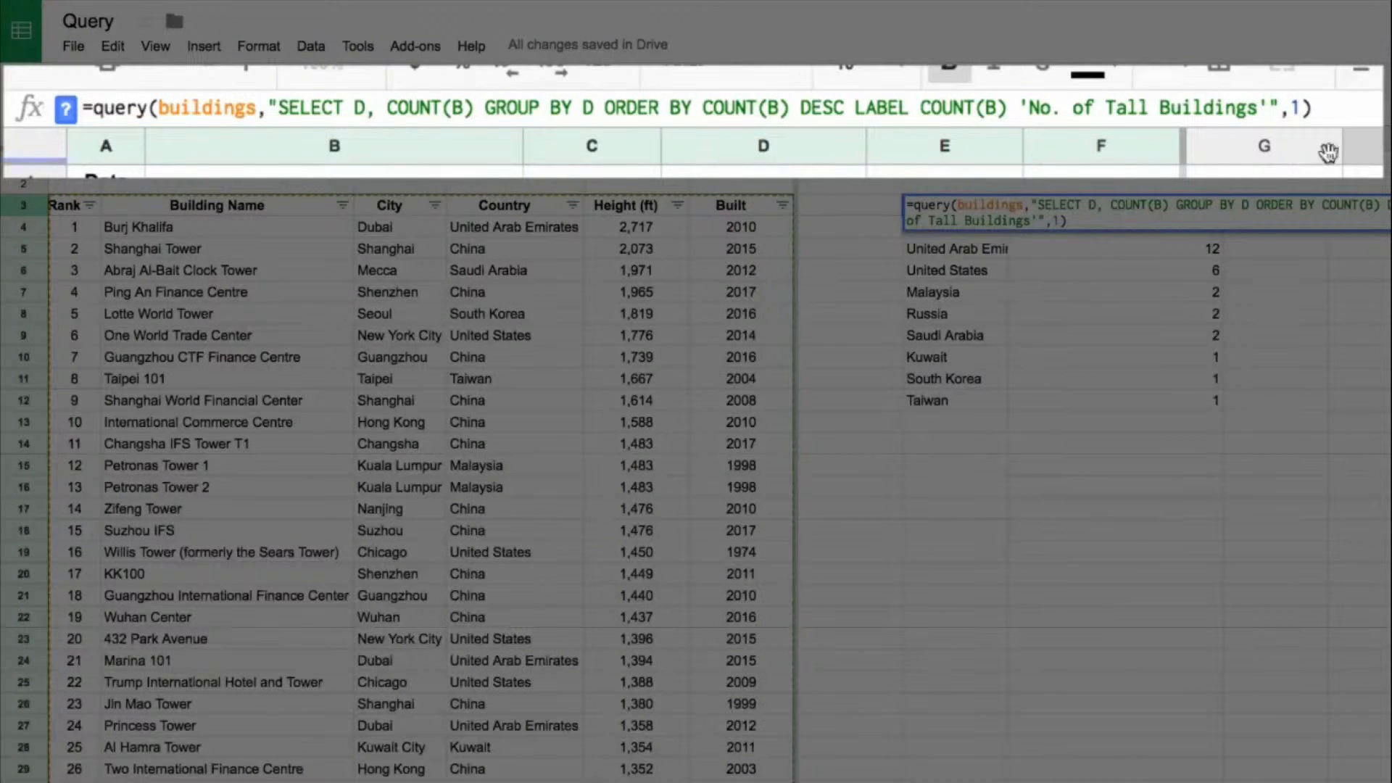
drag(1271, 108, 1259, 108)
drag(1029, 105, 1020, 105)
click(1281, 108)
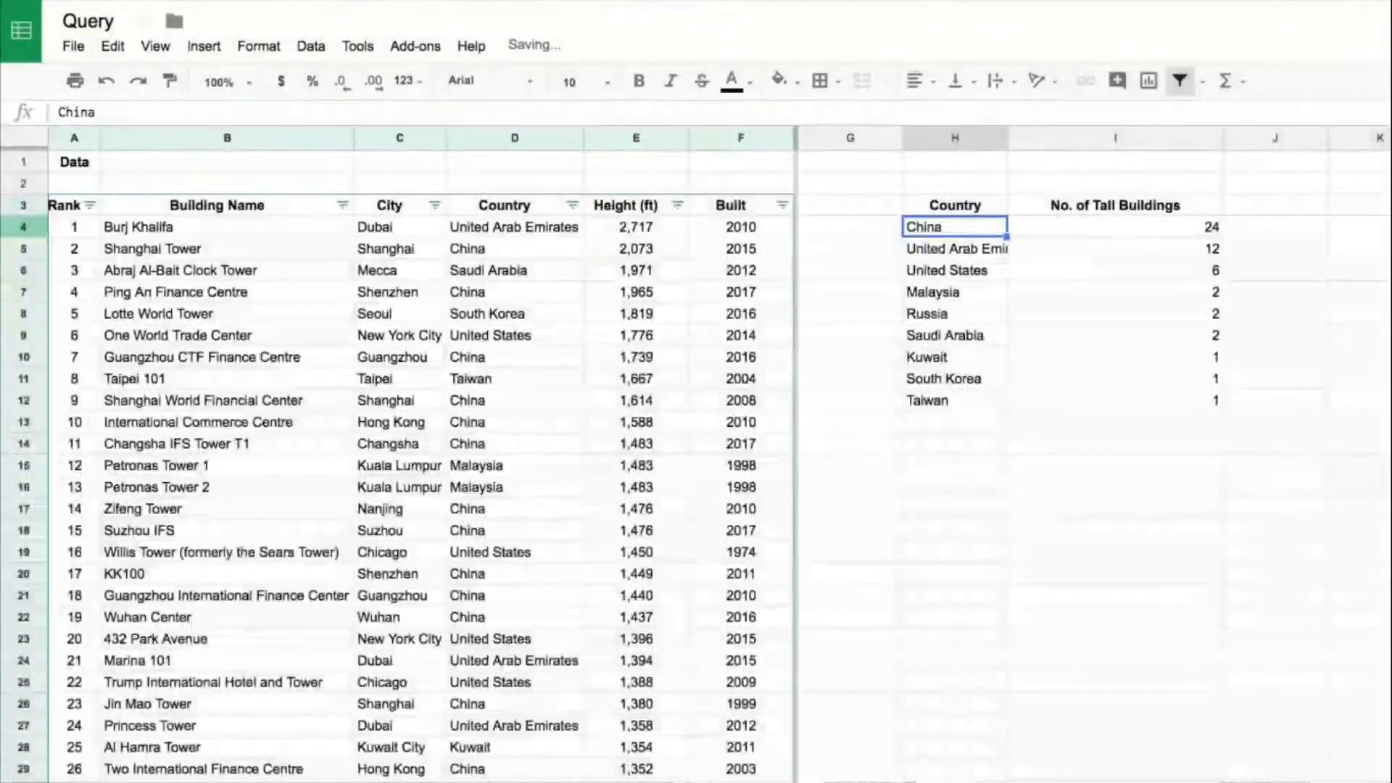
Review the count column's header, the result table in H3:I12 and the buildings range reference in the H3 query
click(1115, 205)
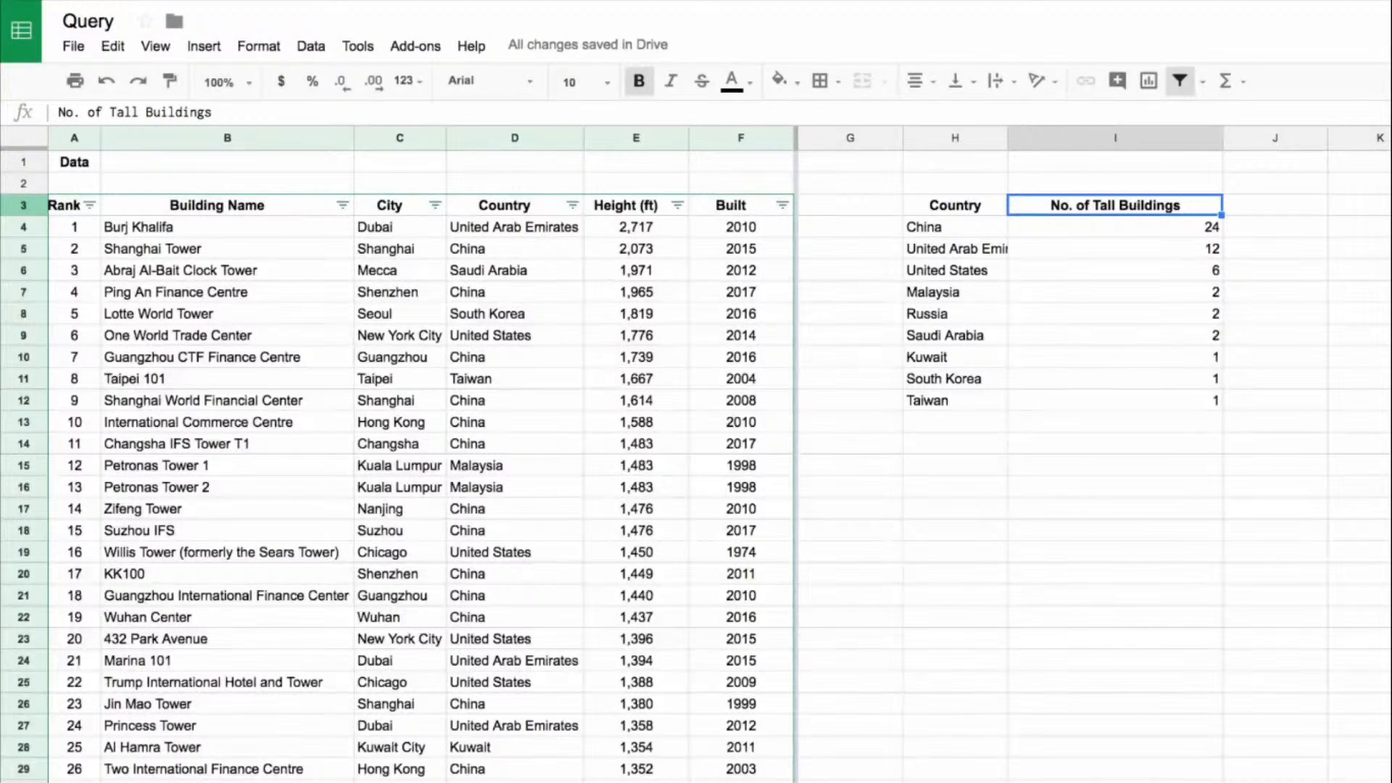
click(969, 205)
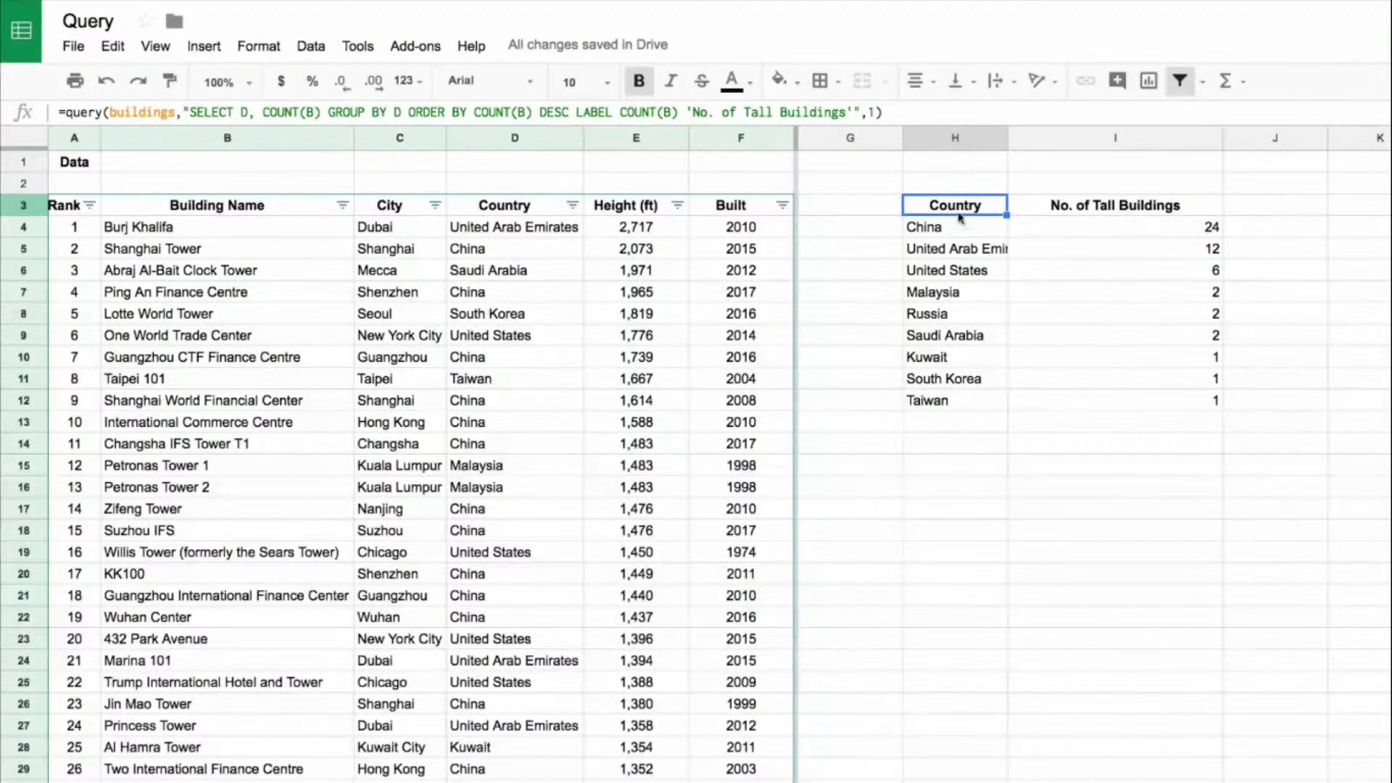
drag(959, 207, 1084, 407)
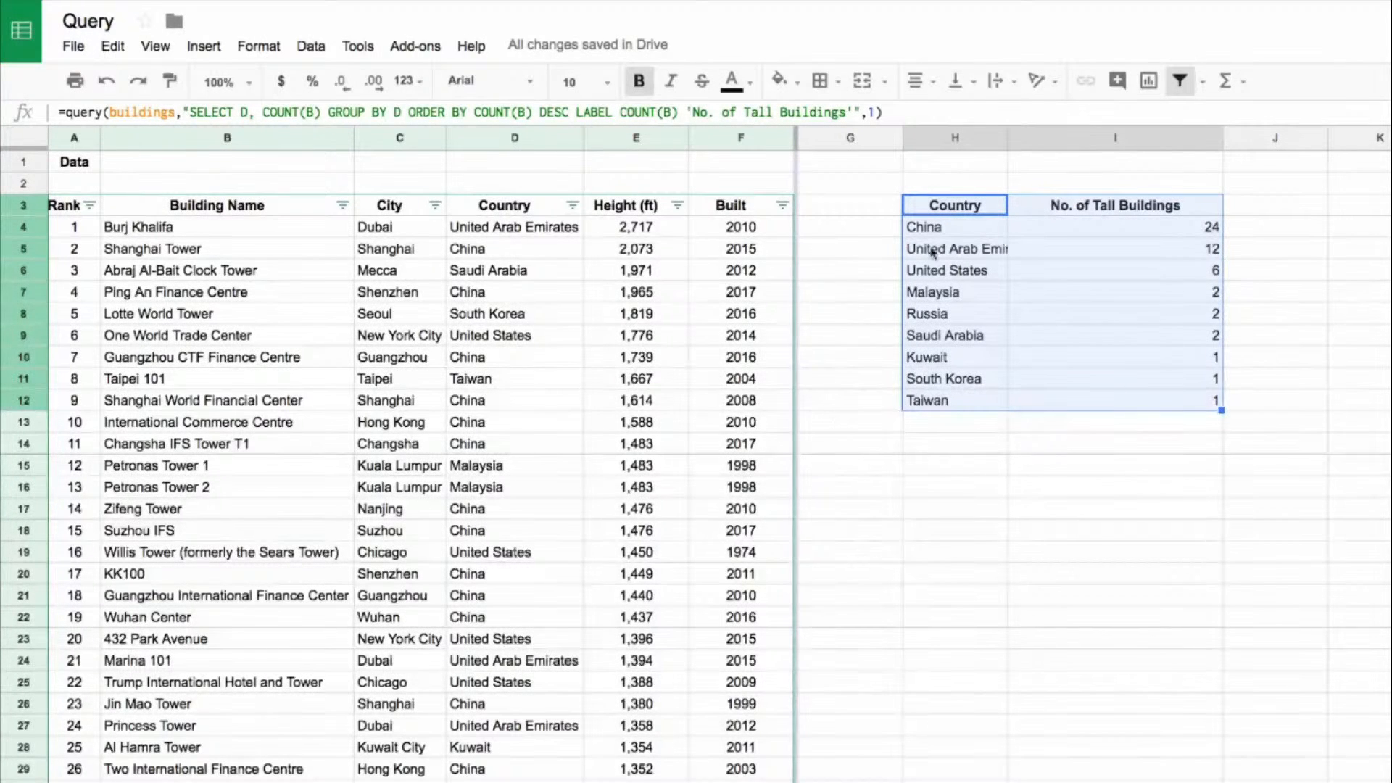
click(964, 210)
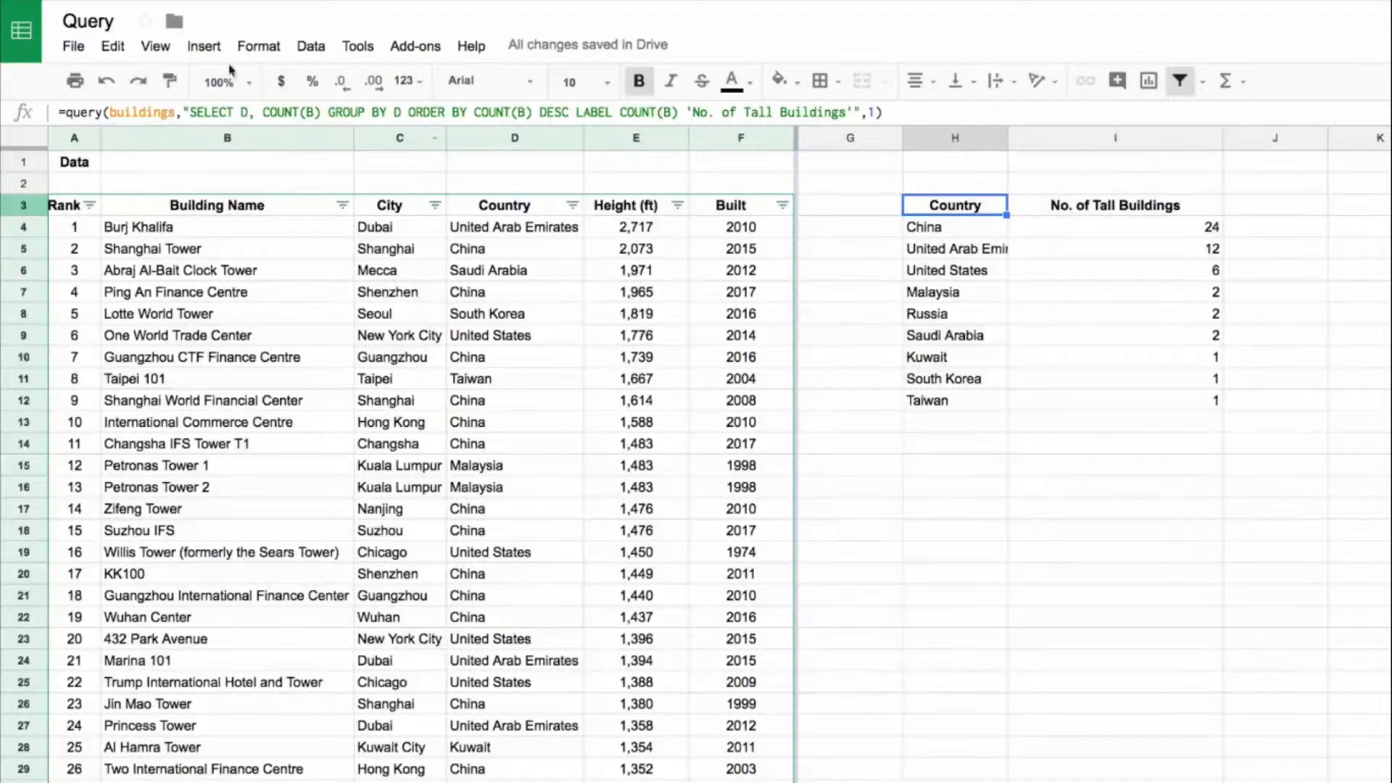
double_click(138, 112)
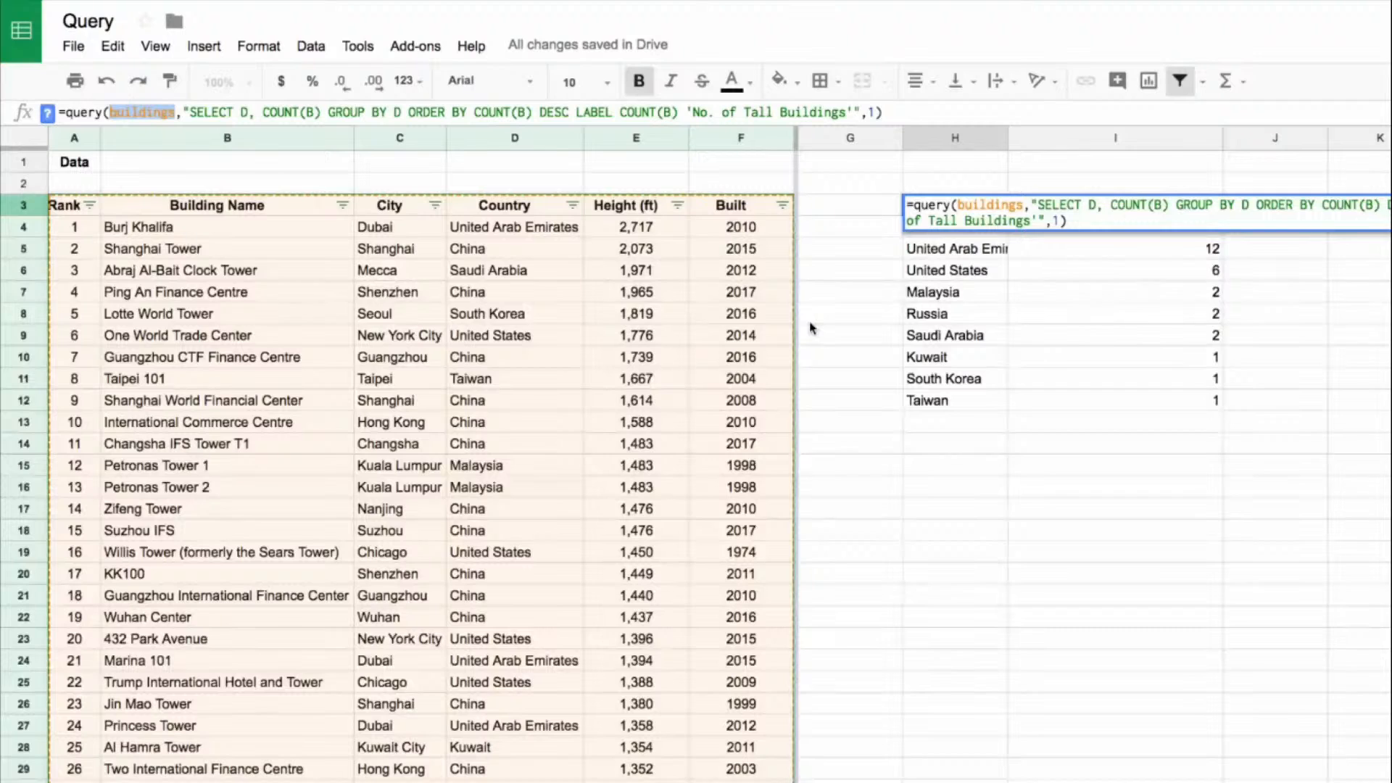
Leave the lesson video's full-screen view and make a copy of the "DAY 14: QUERY PART I STARTER TEMPLATE" spreadsheet
mouse_move(1142, 770)
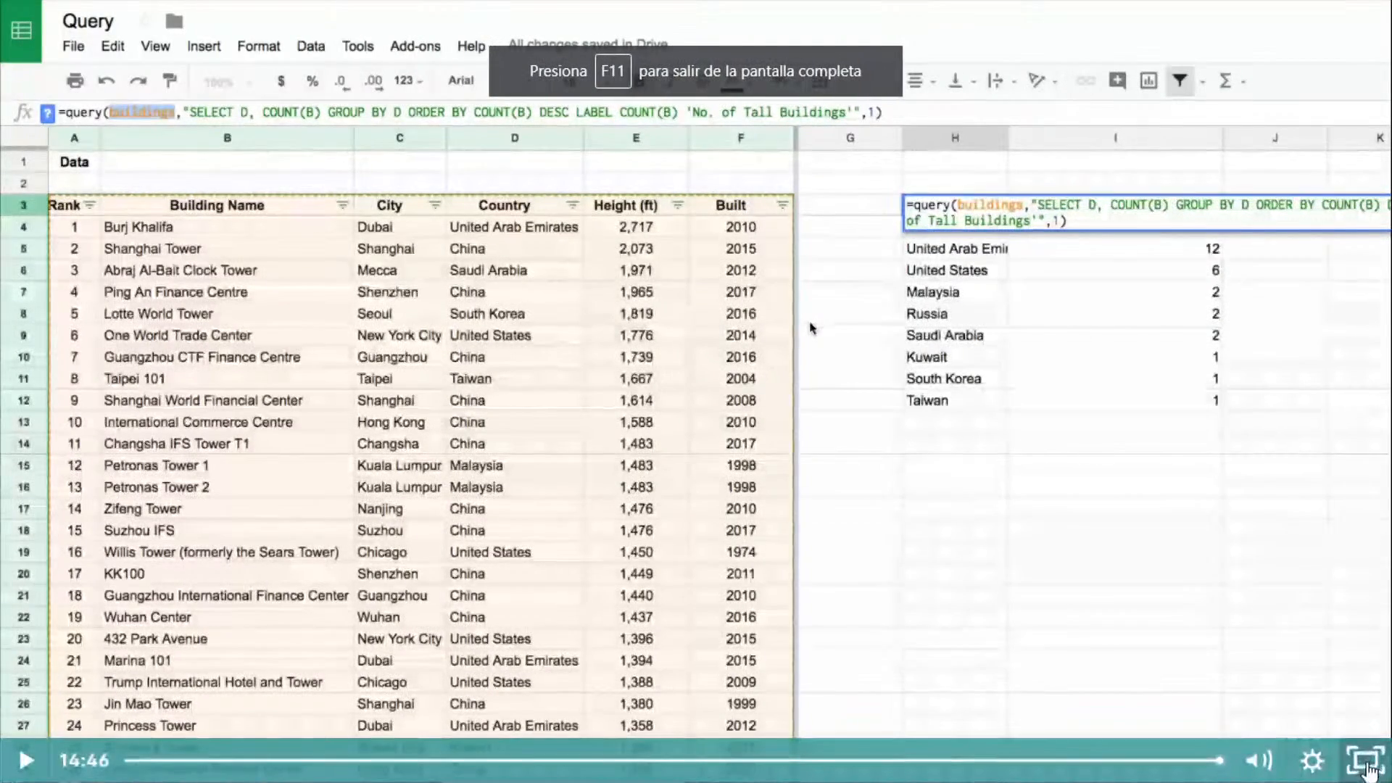
click(1365, 761)
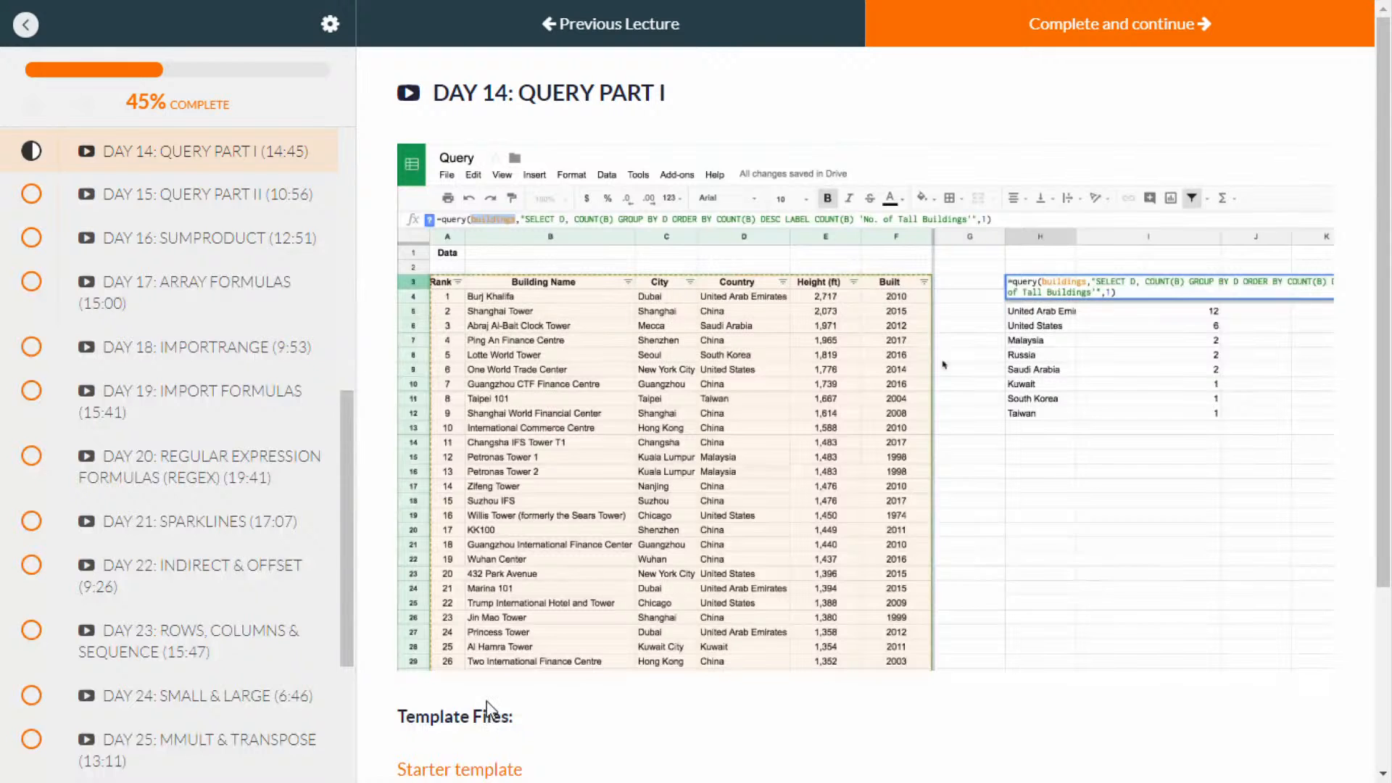
scroll(487, 710, down, 1)
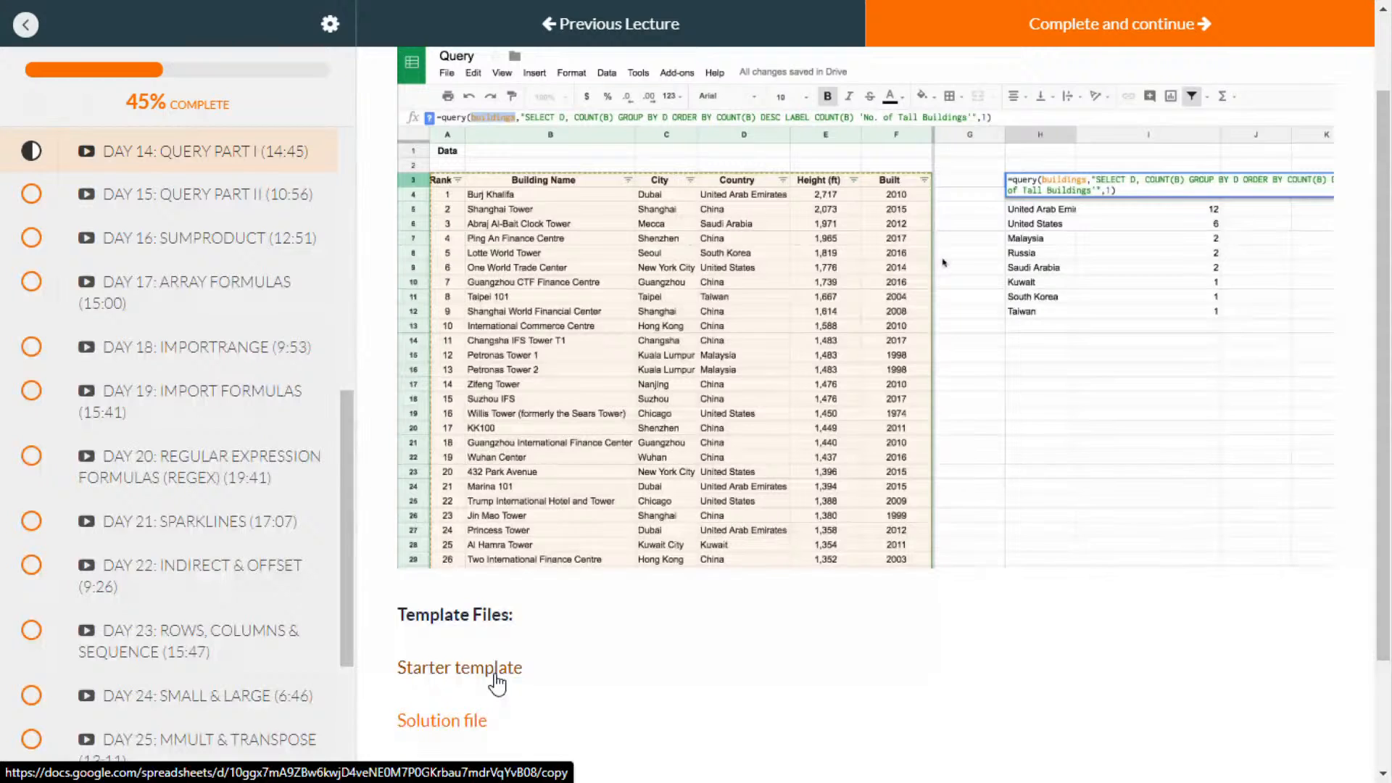
click(495, 674)
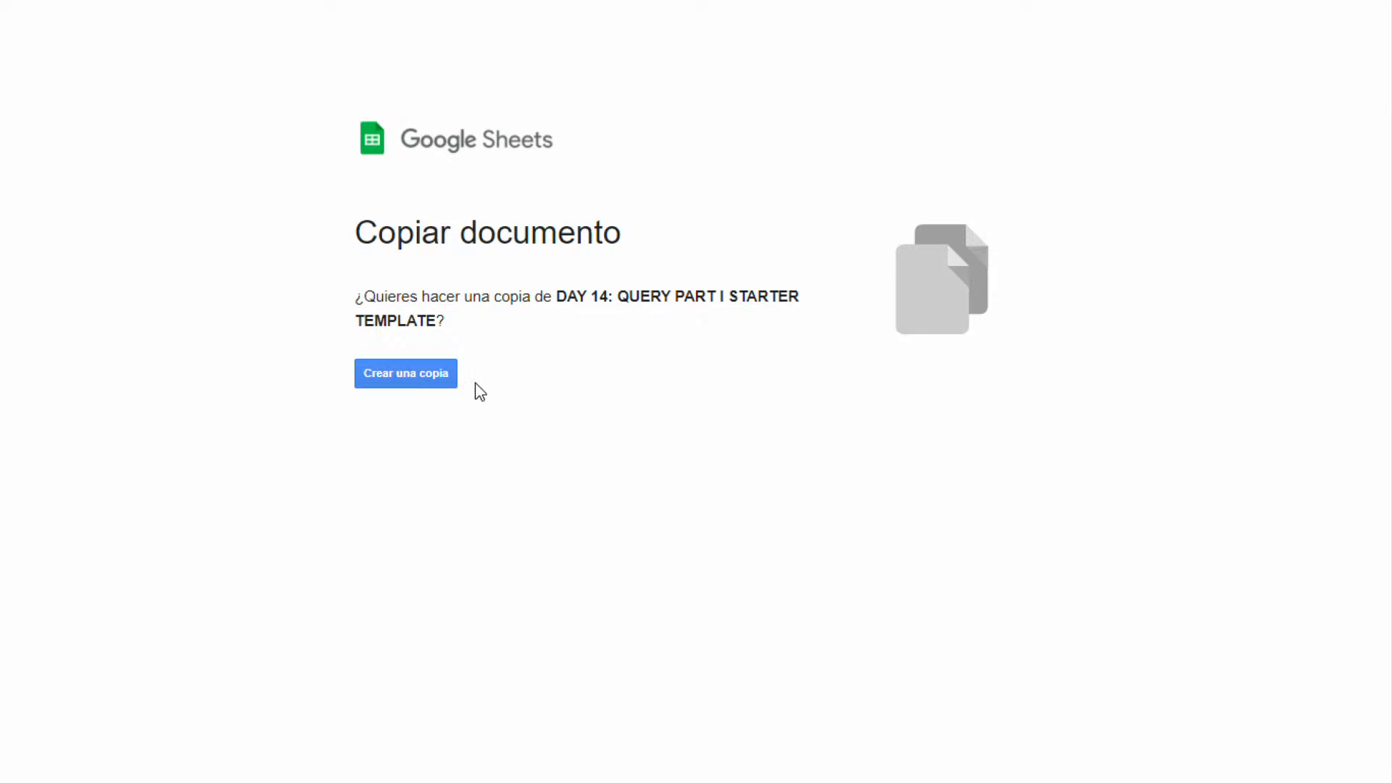
click(433, 377)
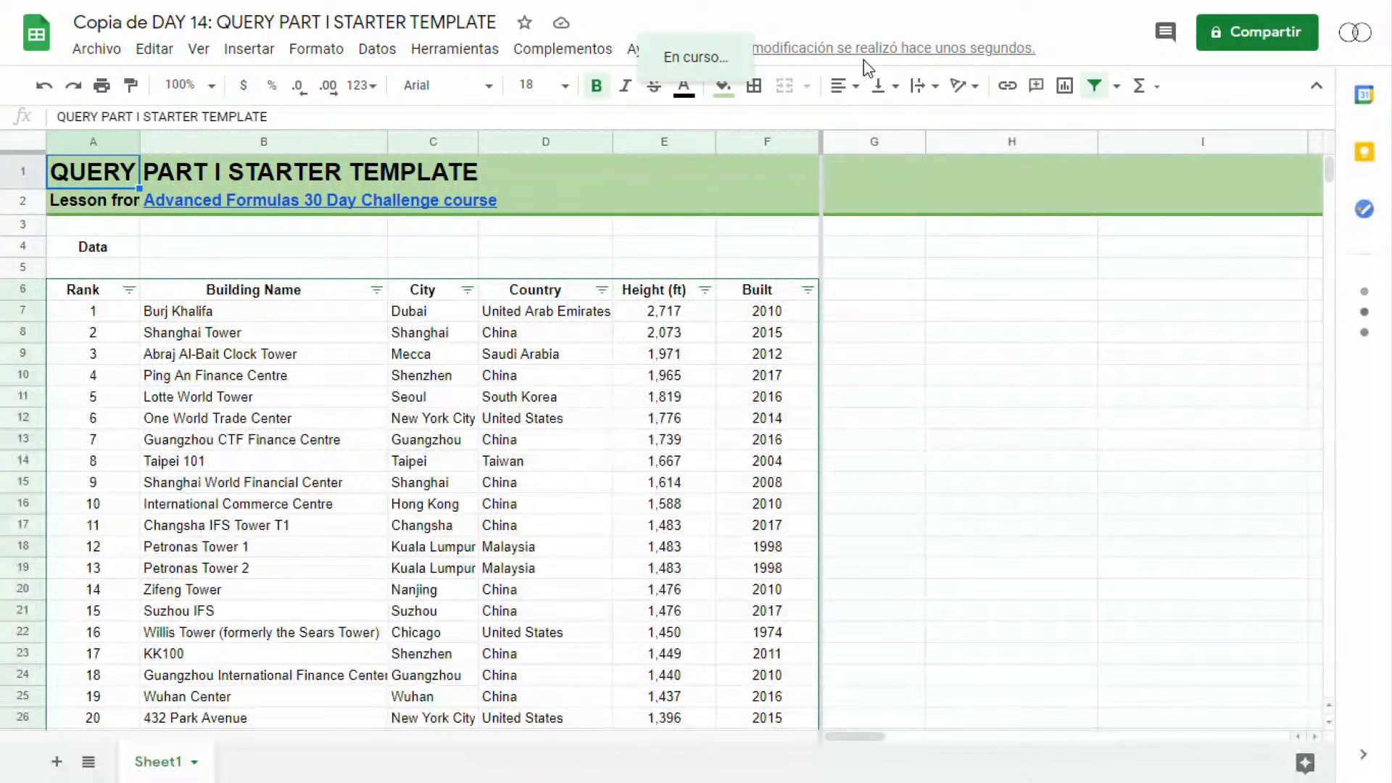
Return to the Day 14 lesson page and make a copy of the "DAY 14: QUERY PART I SOLUTION" file
key(ctrl+shift+Tab)
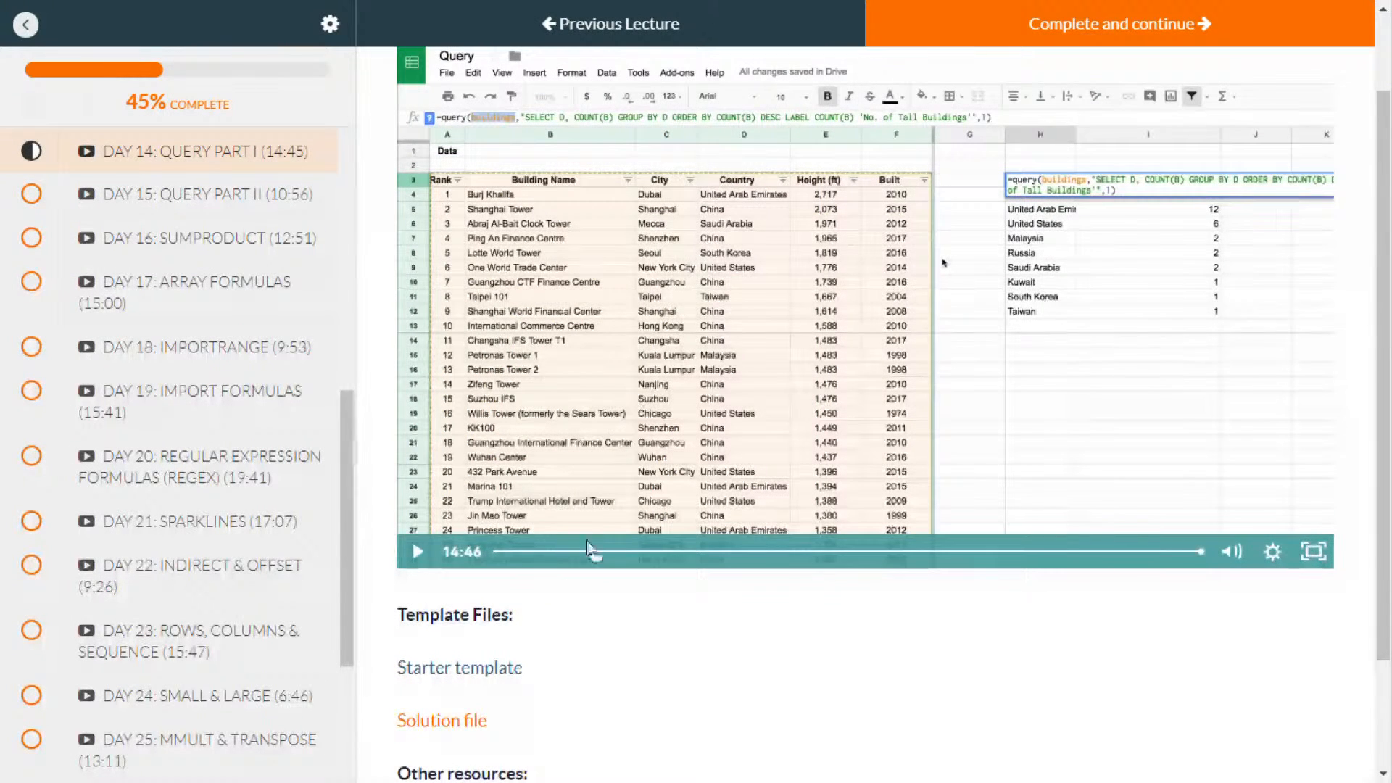
click(451, 721)
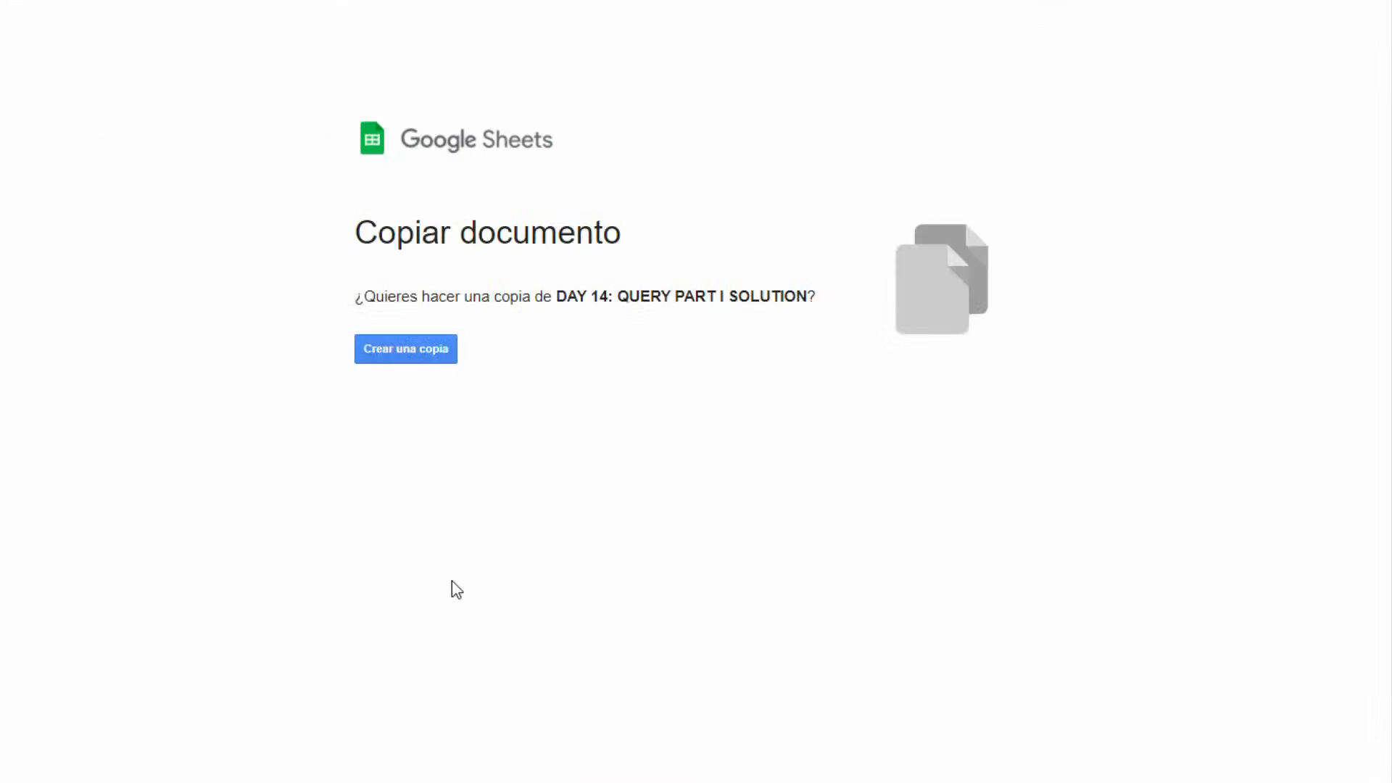
click(435, 355)
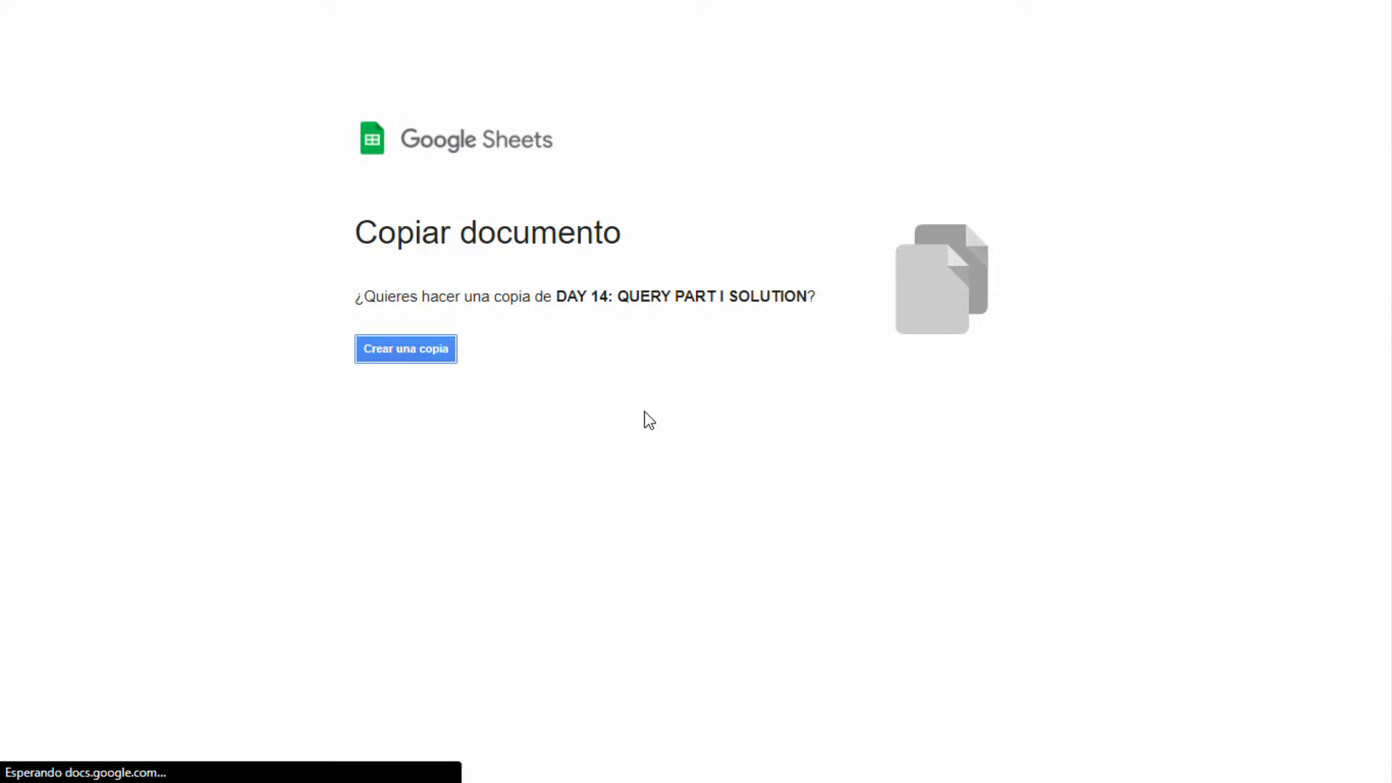